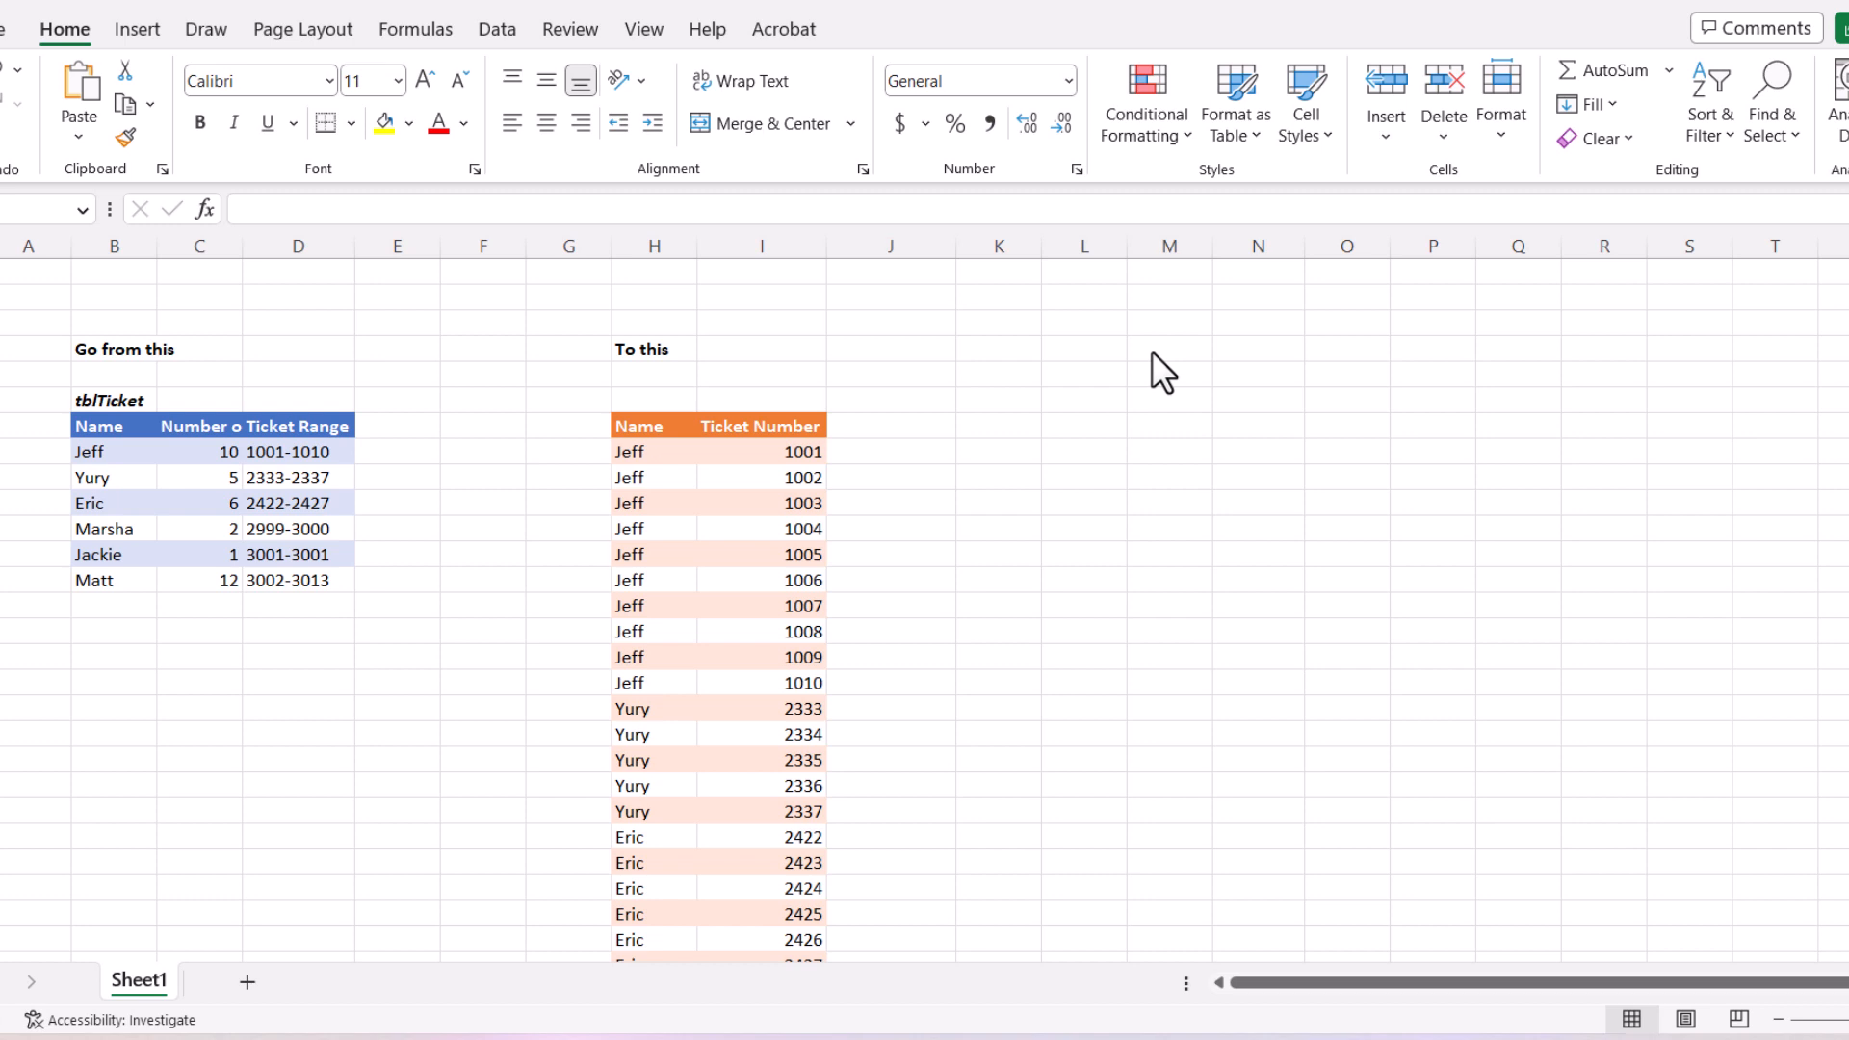
{"action": "left_click", "coordinate": [477, 554]}
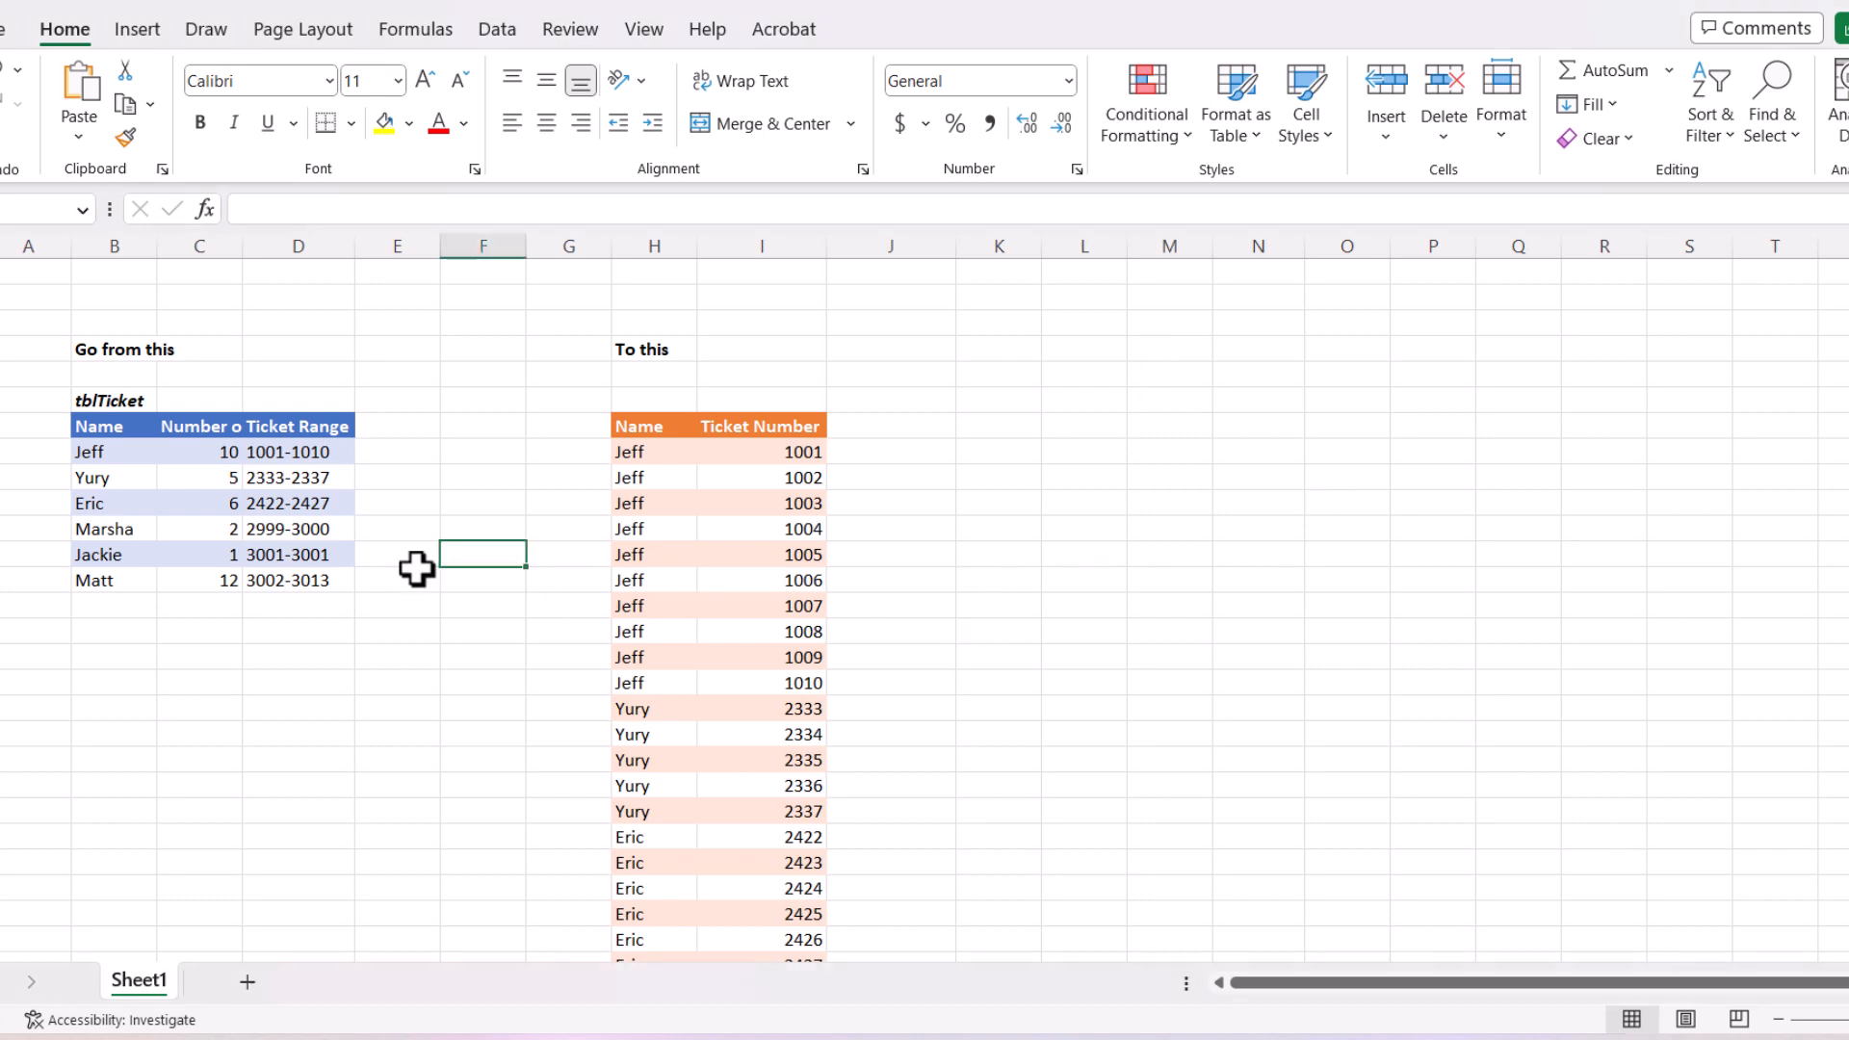
{"action": "left_click_drag", "start_coordinate": [92, 427], "coordinate": [288, 578]}
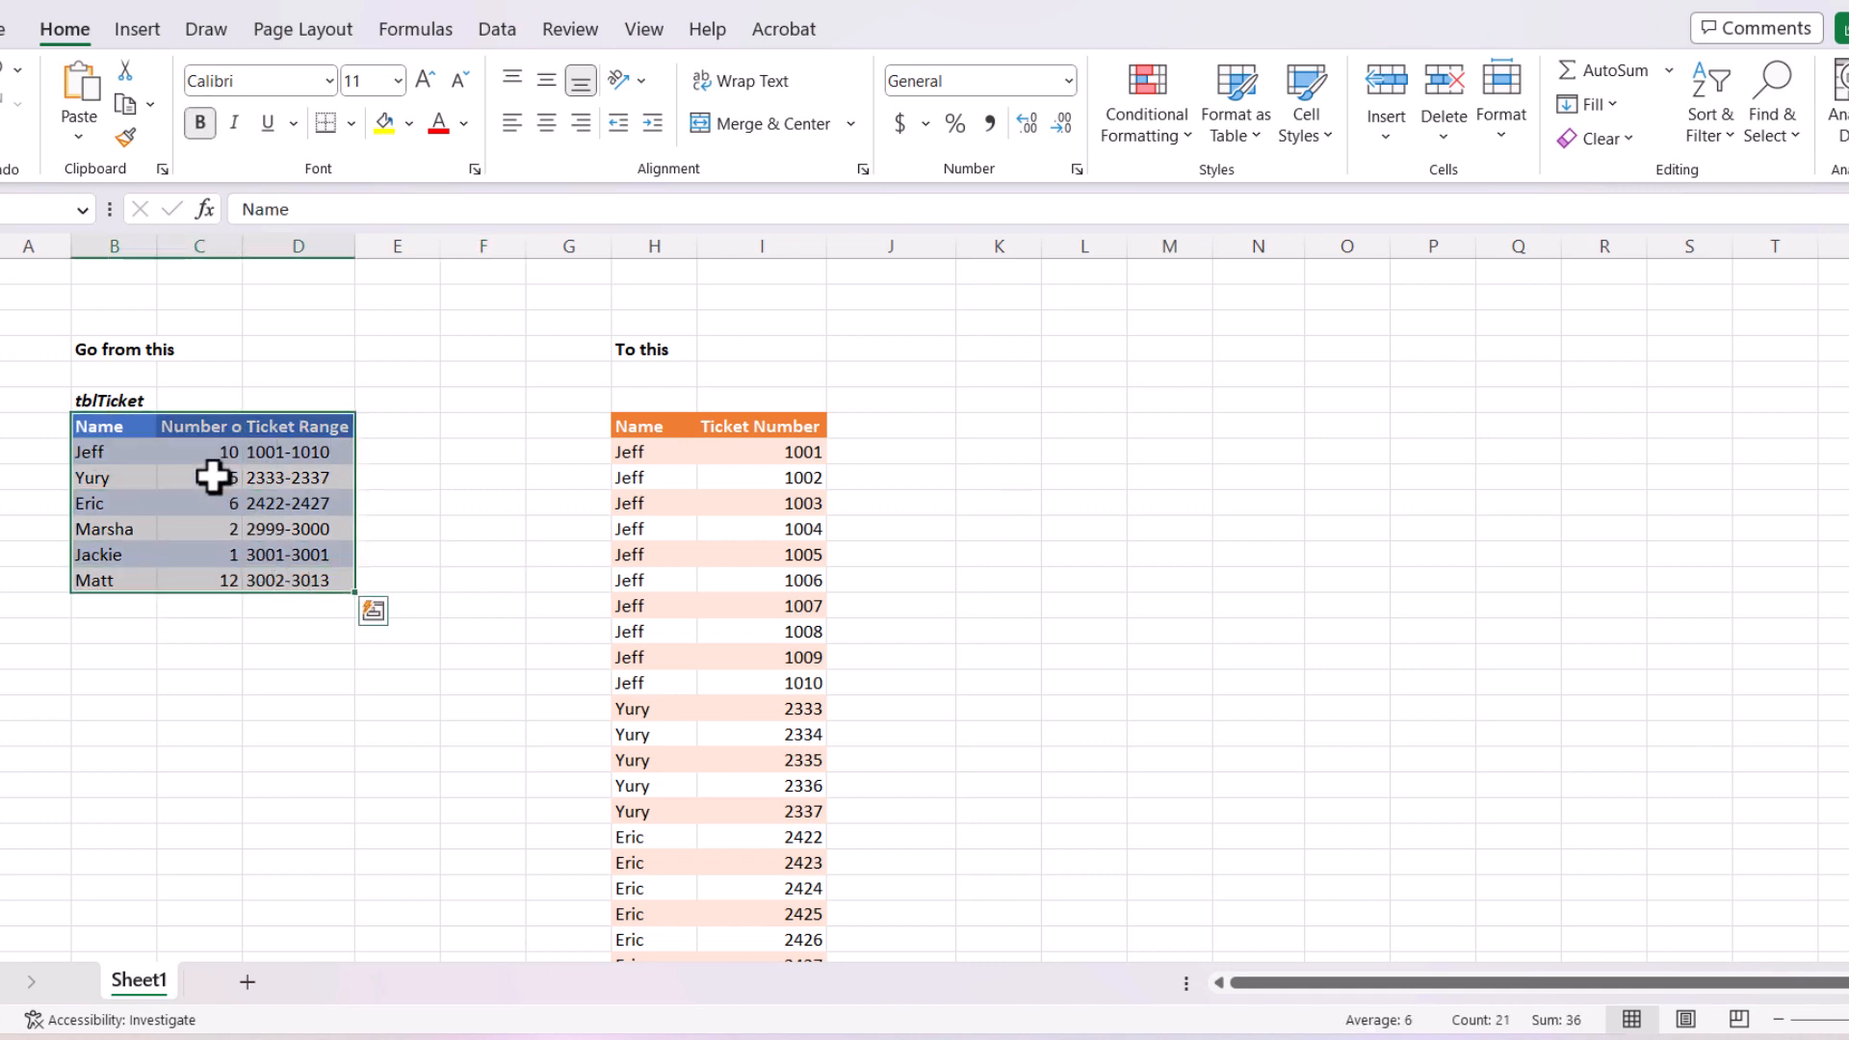
{"action": "scroll", "coordinate": [674, 500], "scroll_direction": "down", "scroll_amount": 5}
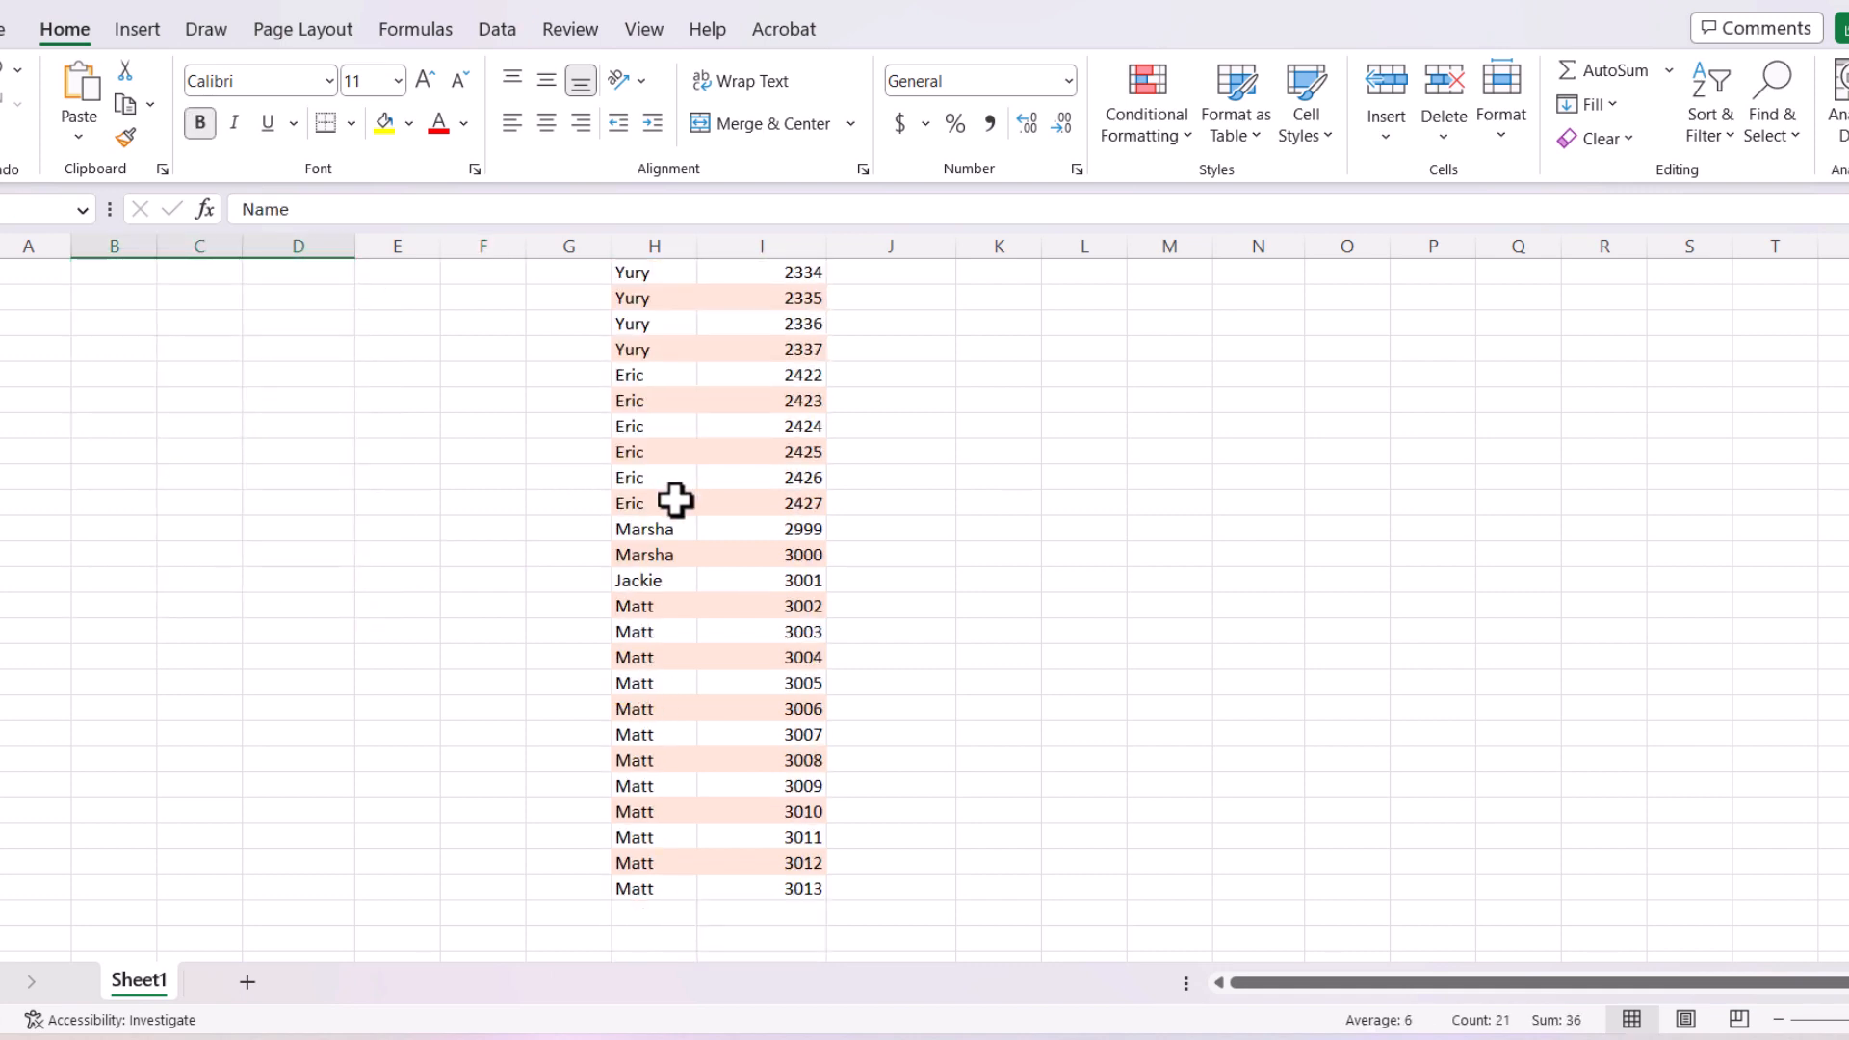
{"action": "scroll", "coordinate": [720, 603], "scroll_direction": "up", "scroll_amount": 5}
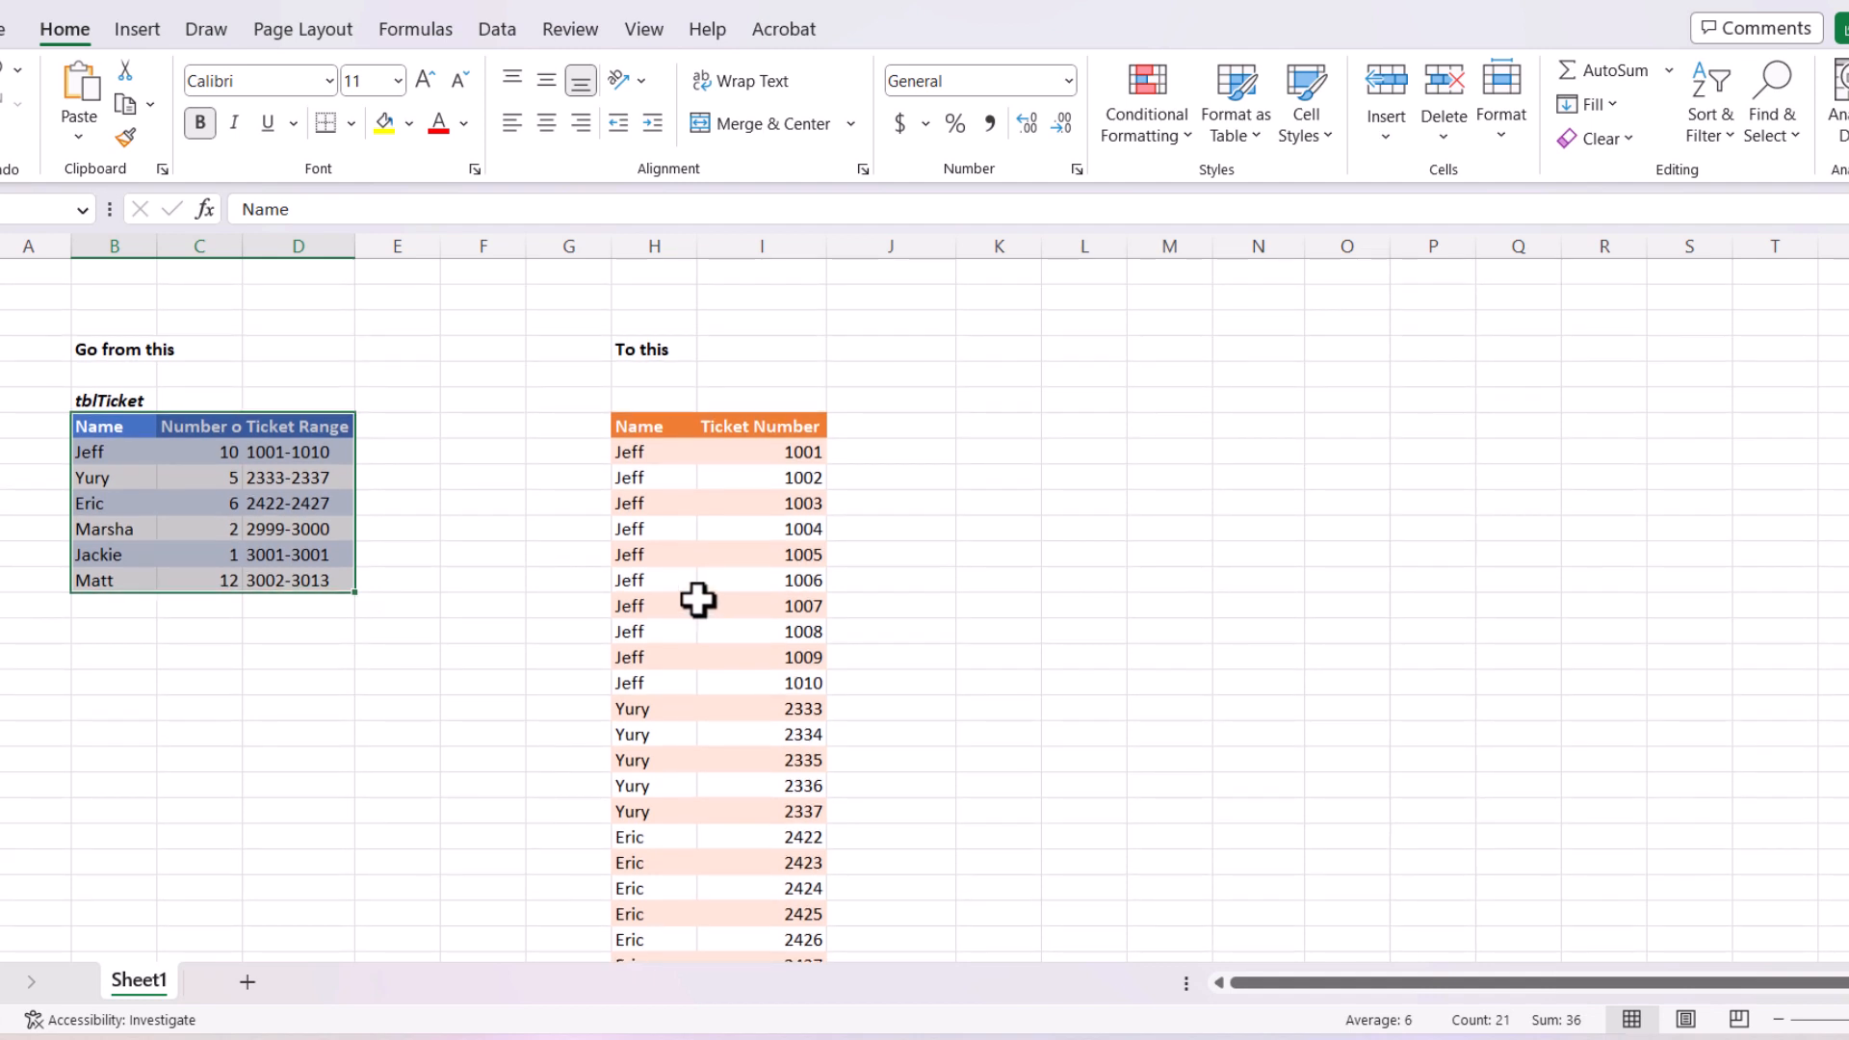
{"action": "left_click", "coordinate": [337, 479]}
Step: Copy the six entries of the source table's Name column and paste them into column K, starting at K8
{"action": "left_click_drag", "start_coordinate": [120, 453], "coordinate": [128, 569]}
{"action": "key", "text": "ctrl+c"}
{"action": "left_click", "coordinate": [1028, 449]}
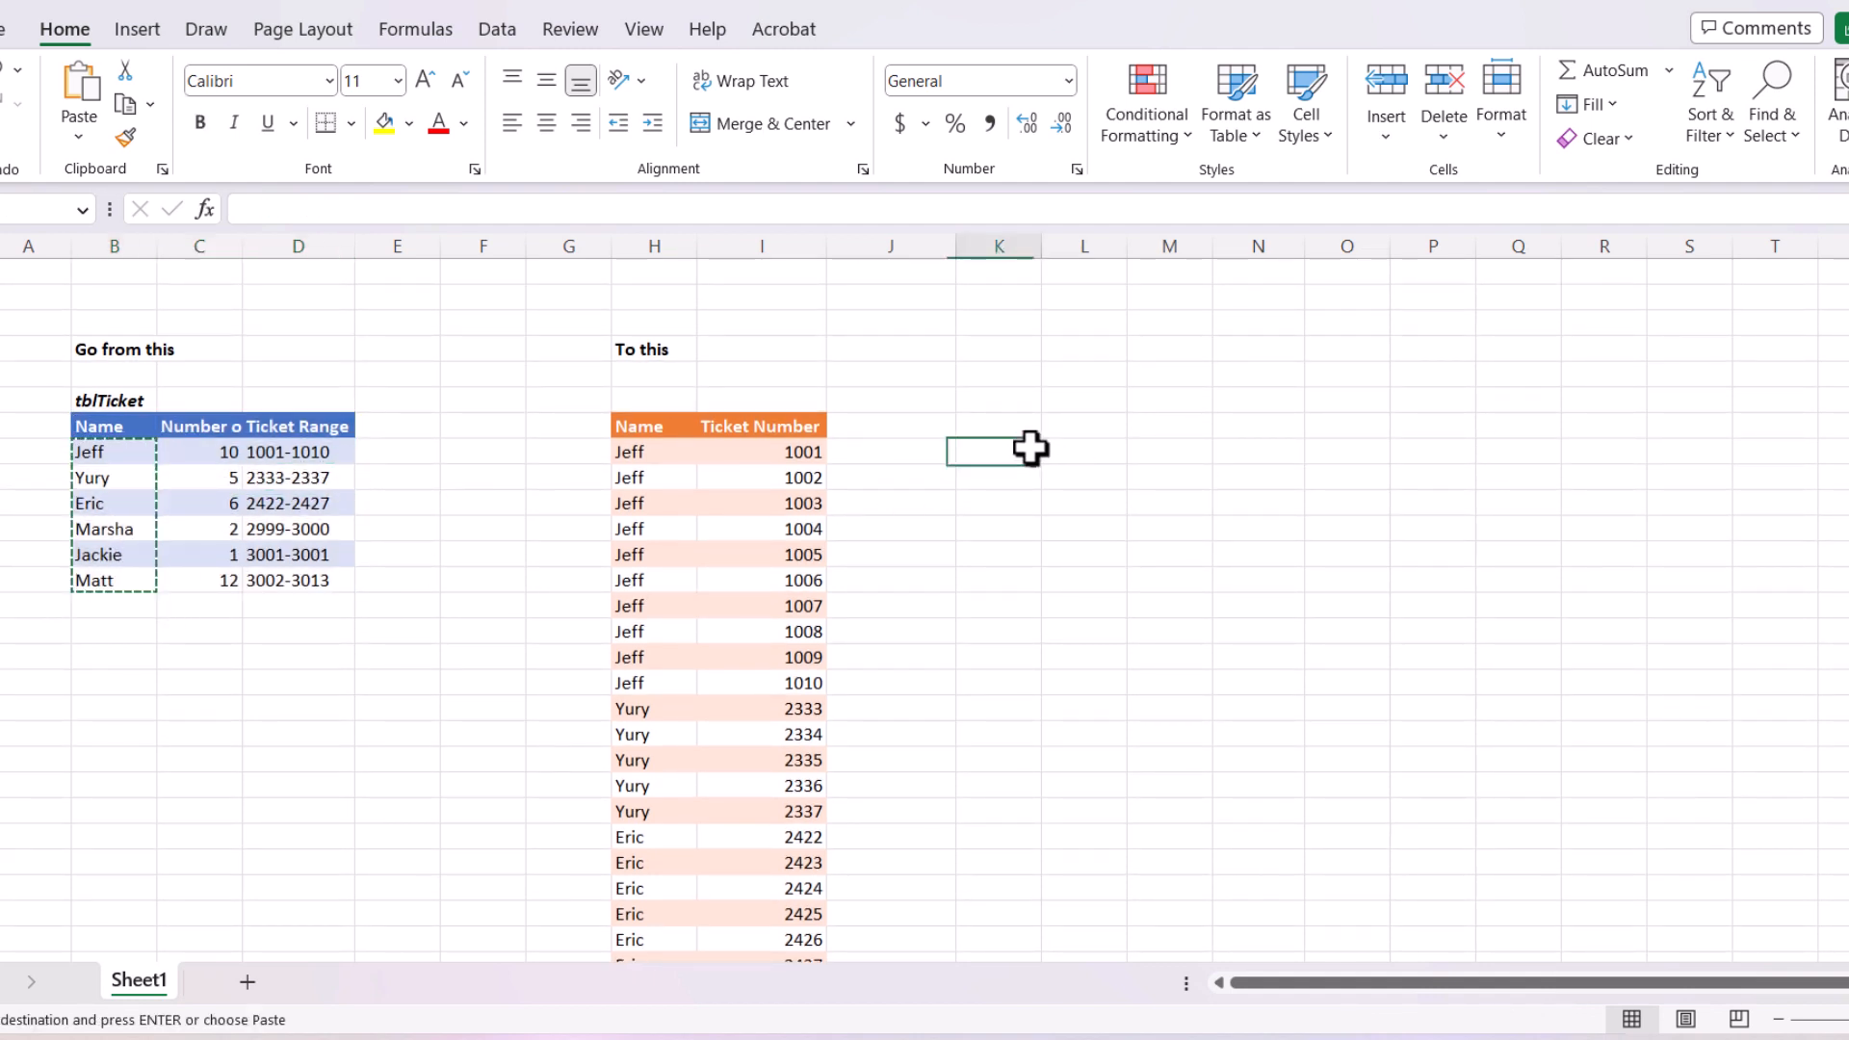
{"action": "right_click", "coordinate": [1028, 450]}
{"action": "left_click", "coordinate": [1137, 362]}
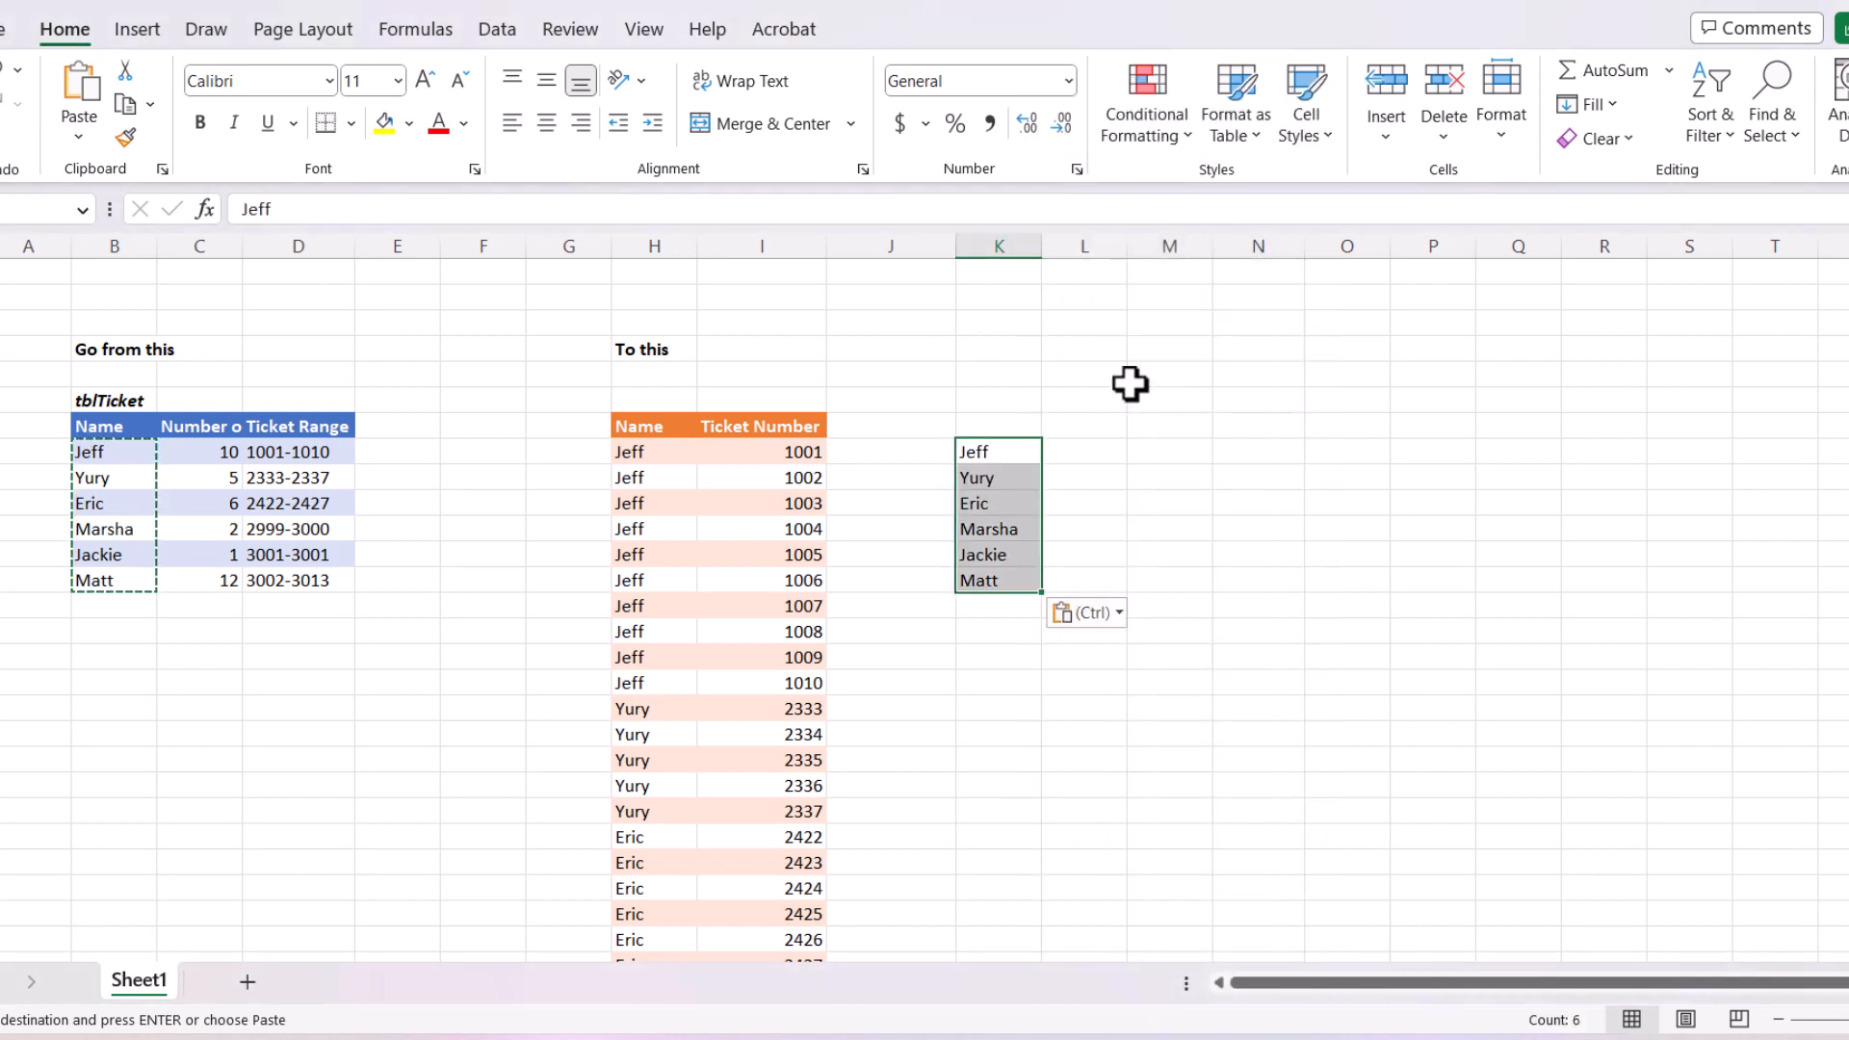
Step: Enter the column headings Min and Max in L7 and M7, above and beside the pasted names
{"action": "left_click", "coordinate": [1113, 422]}
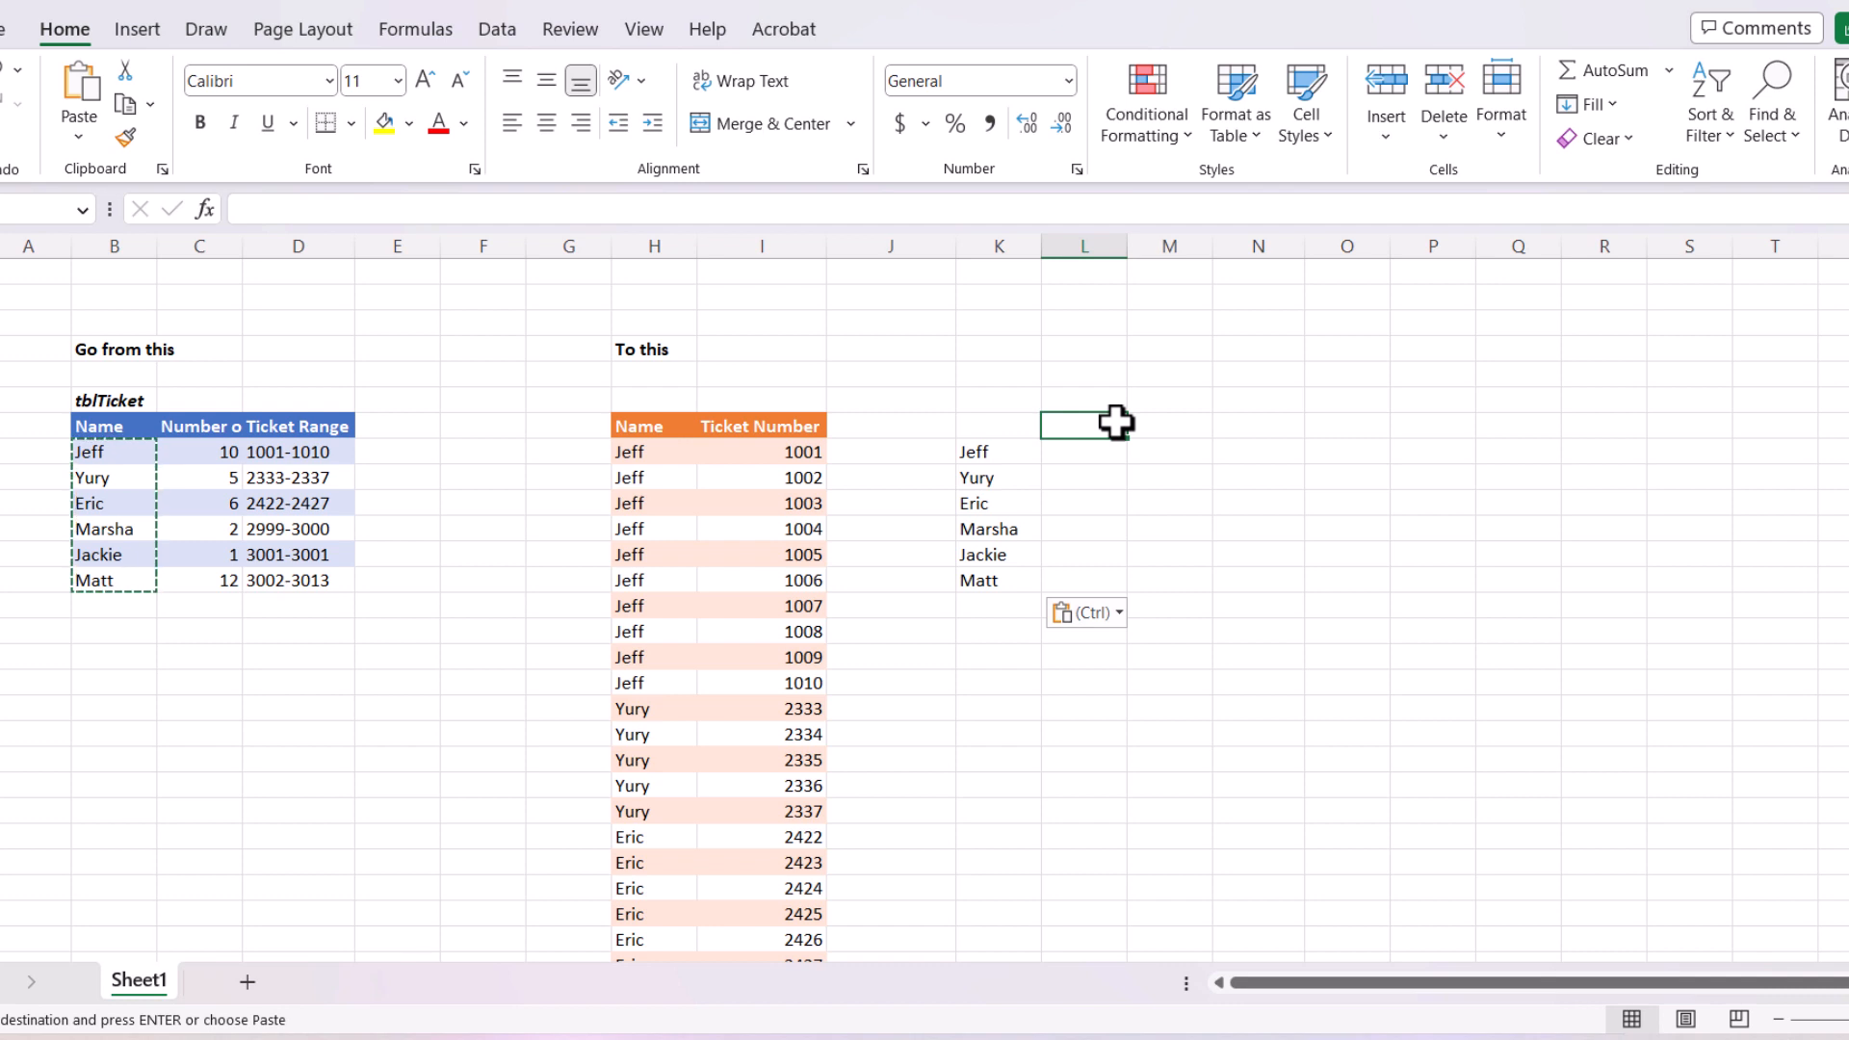
{"action": "type", "text": "Lef"}
{"action": "key", "text": "BackSpace"}
{"action": "key", "text": "BackSpace"}
{"action": "key", "text": "BackSpace"}
{"action": "type", "text": "Min"}
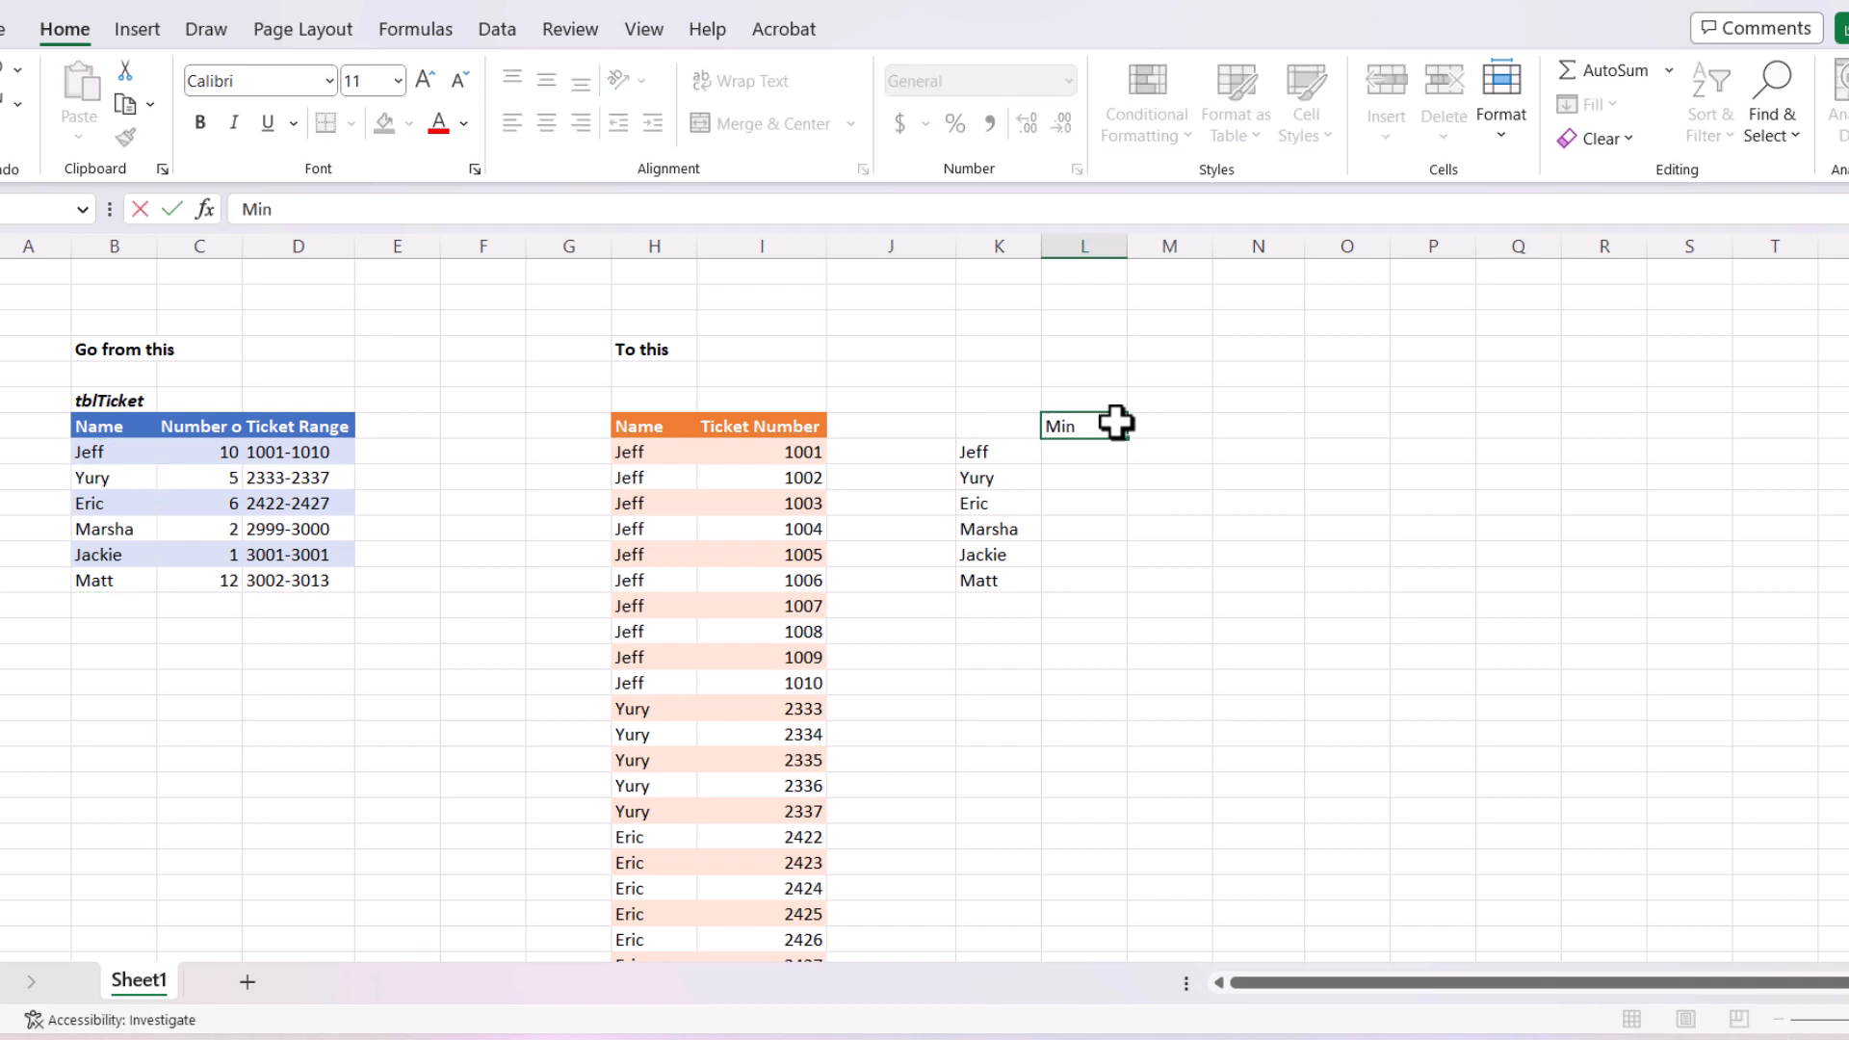
{"action": "key", "text": "Tab"}
{"action": "type", "text": "Ma"}
{"action": "key", "text": "Return"}
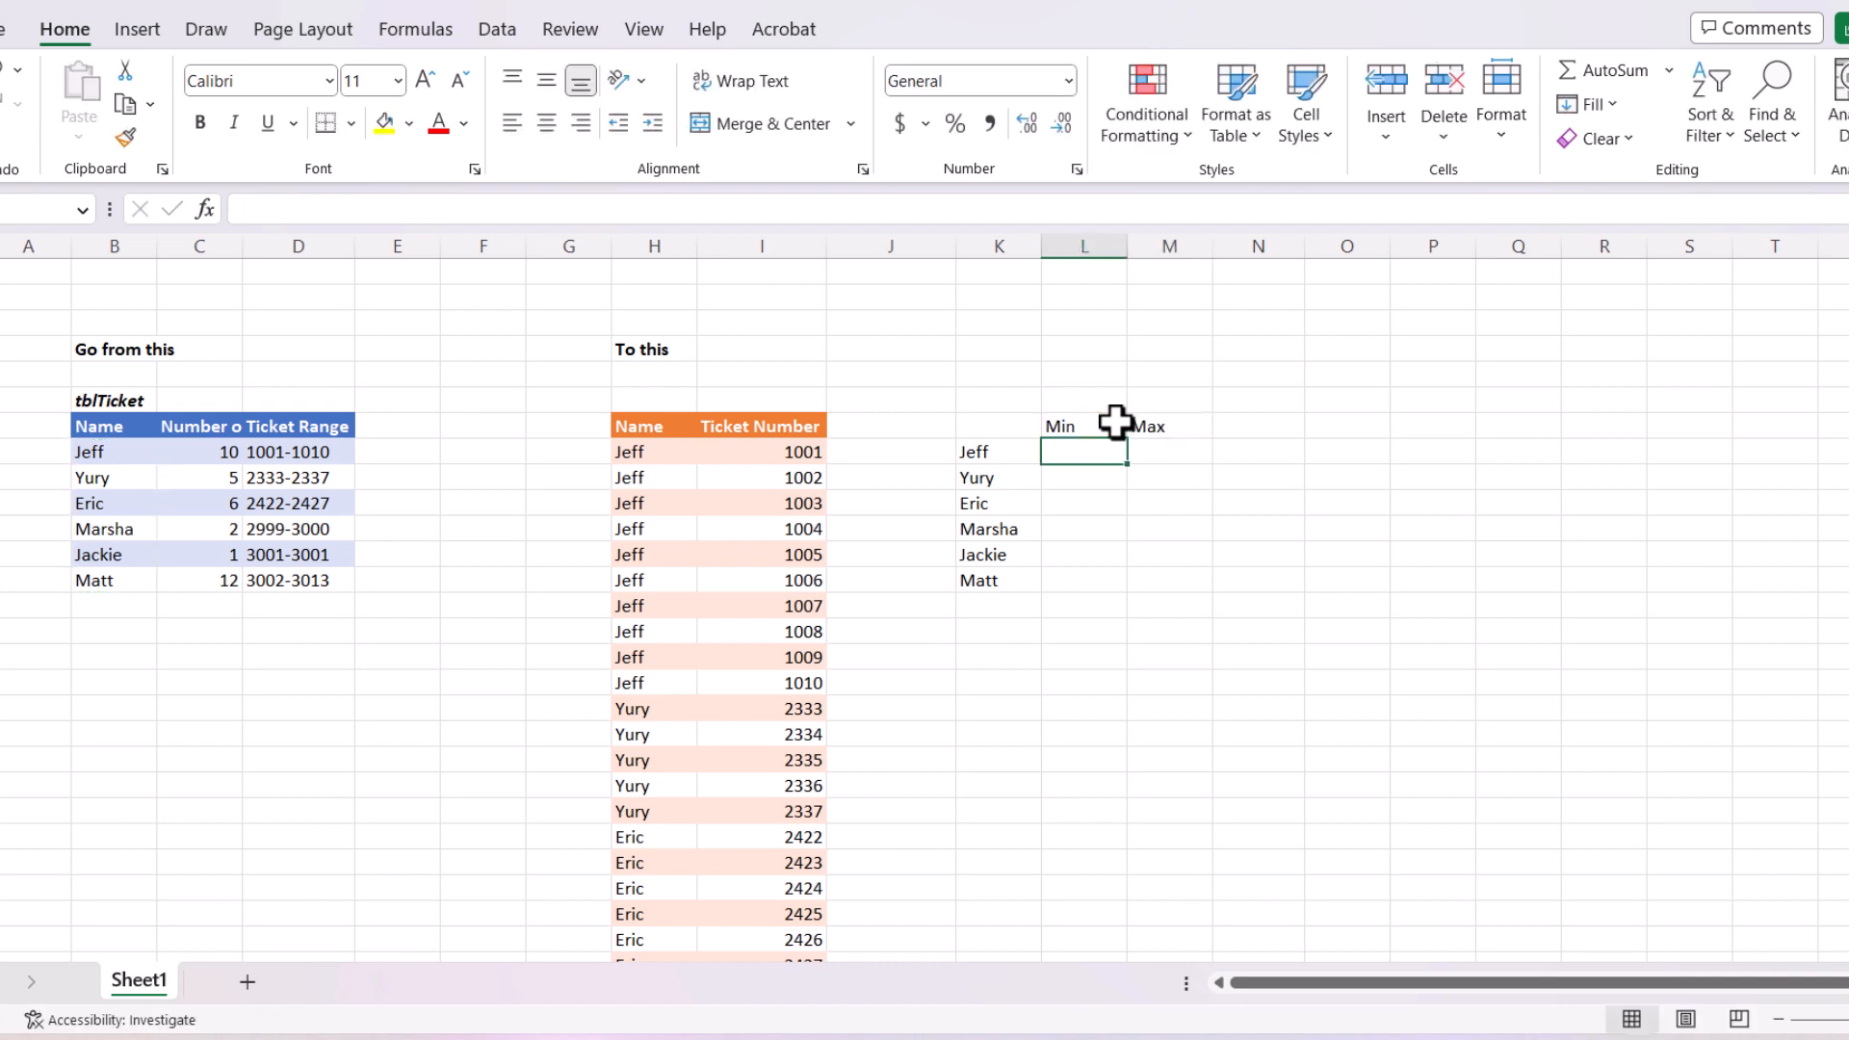
Step: Enter the formula =LEFT(D8,SEARCH("-",D8)) in L8 to extract the start of the first ticket range
{"action": "type", "text": "="}
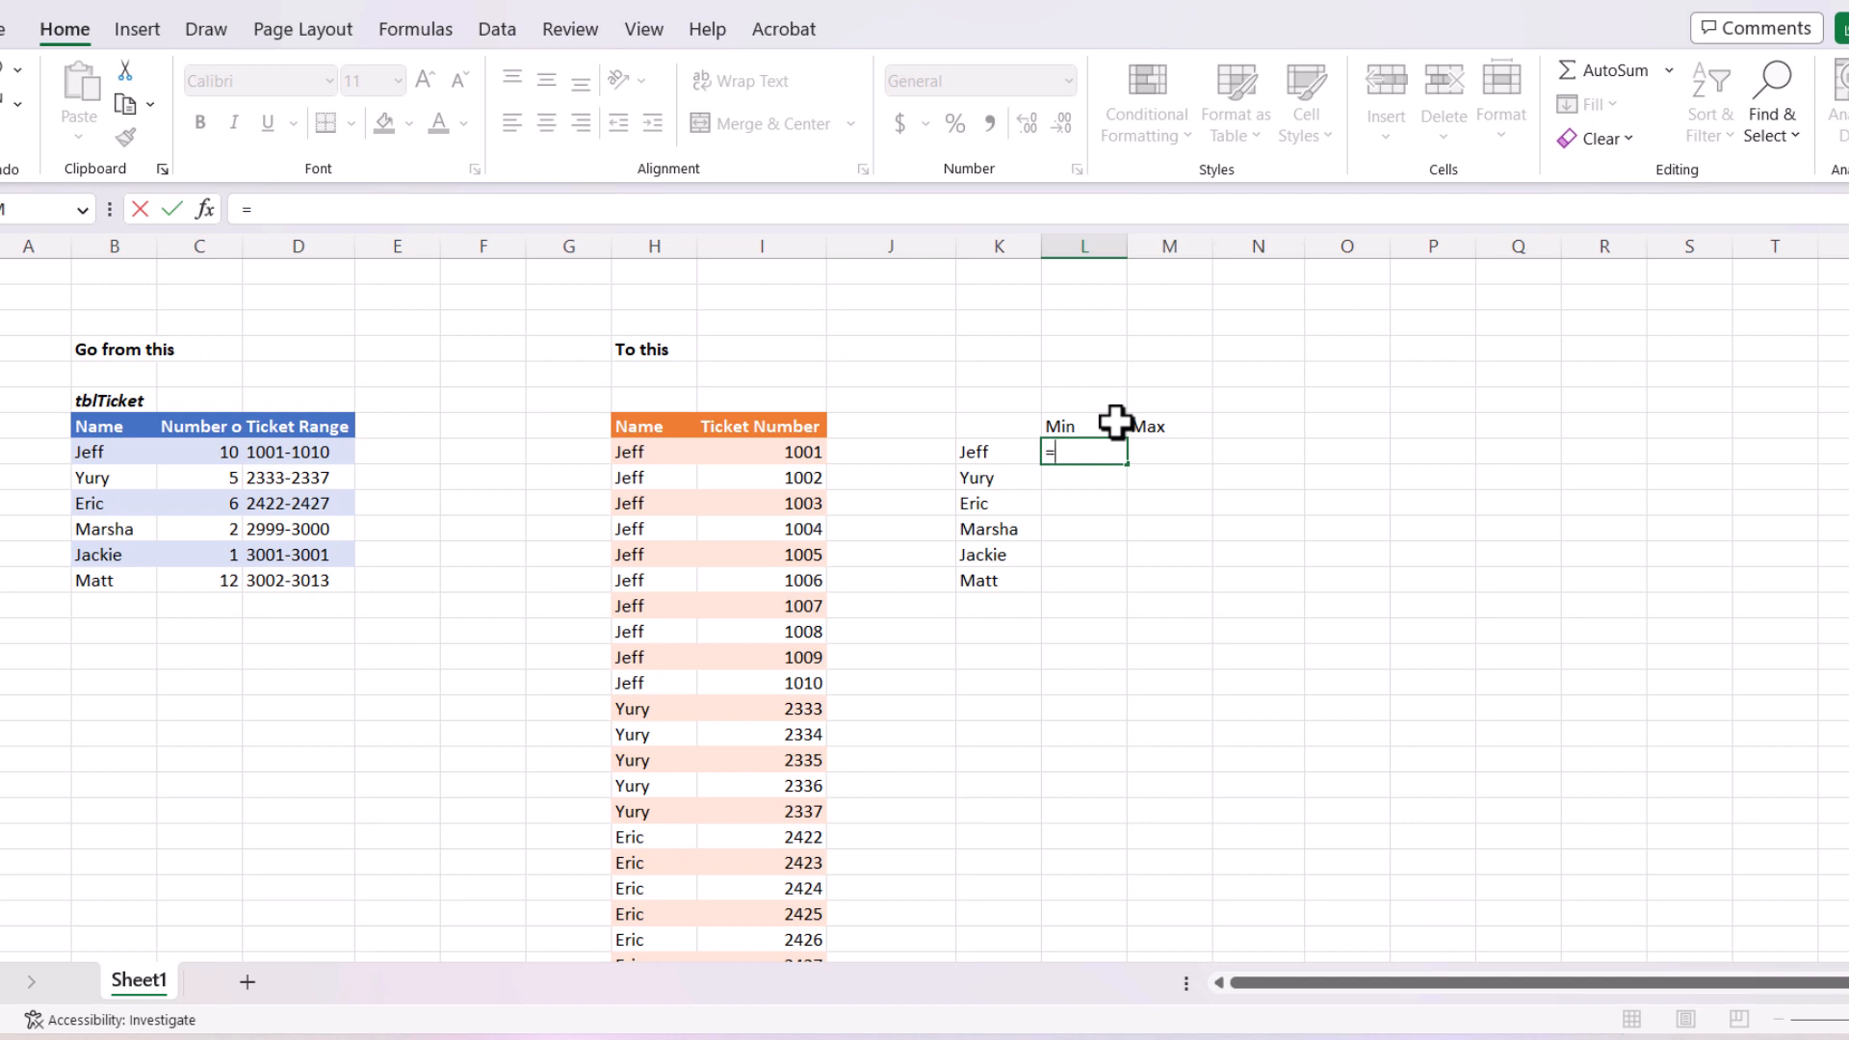
{"action": "type", "text": "left("}
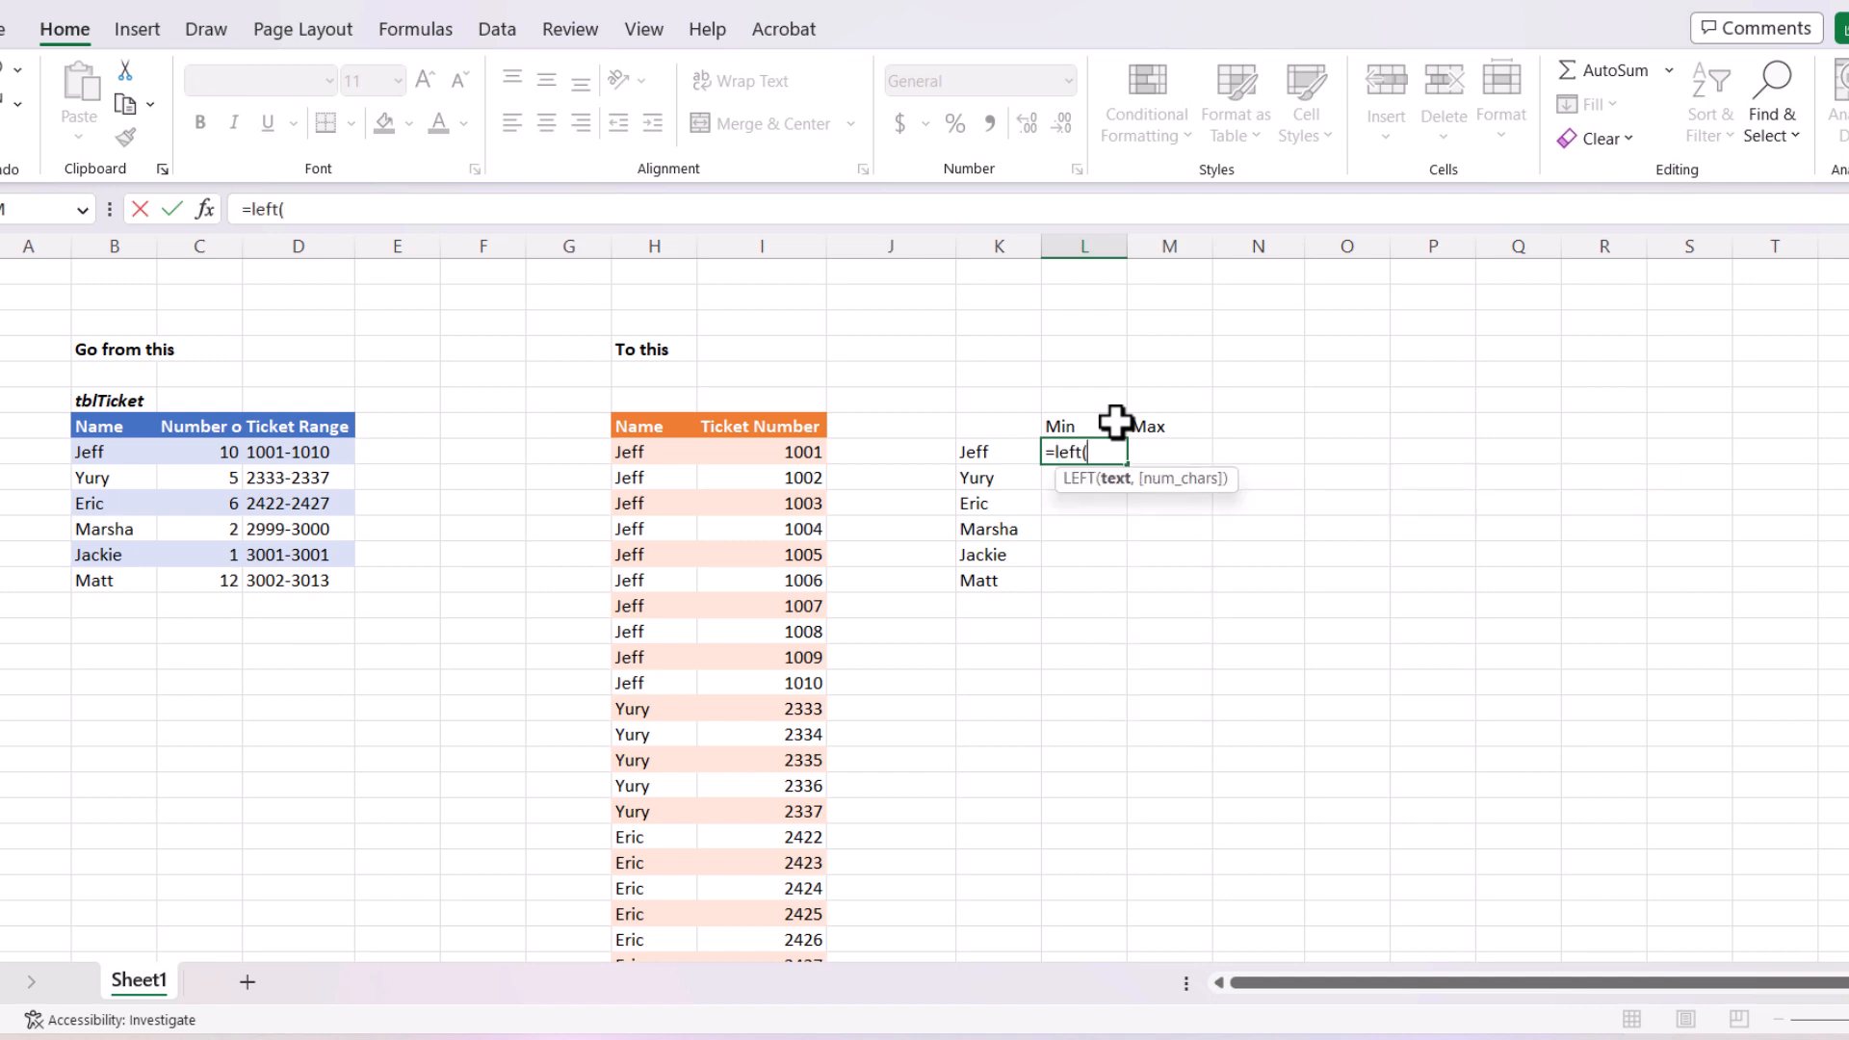
{"action": "key", "text": "Left"}
{"action": "key", "text": "Left"}
{"action": "key", "text": "Left"}
{"action": "key", "text": "Left"}
{"action": "key", "text": "Left"}
{"action": "key", "text": "Left"}
{"action": "key", "text": "Left"}
{"action": "key", "text": "Left"}
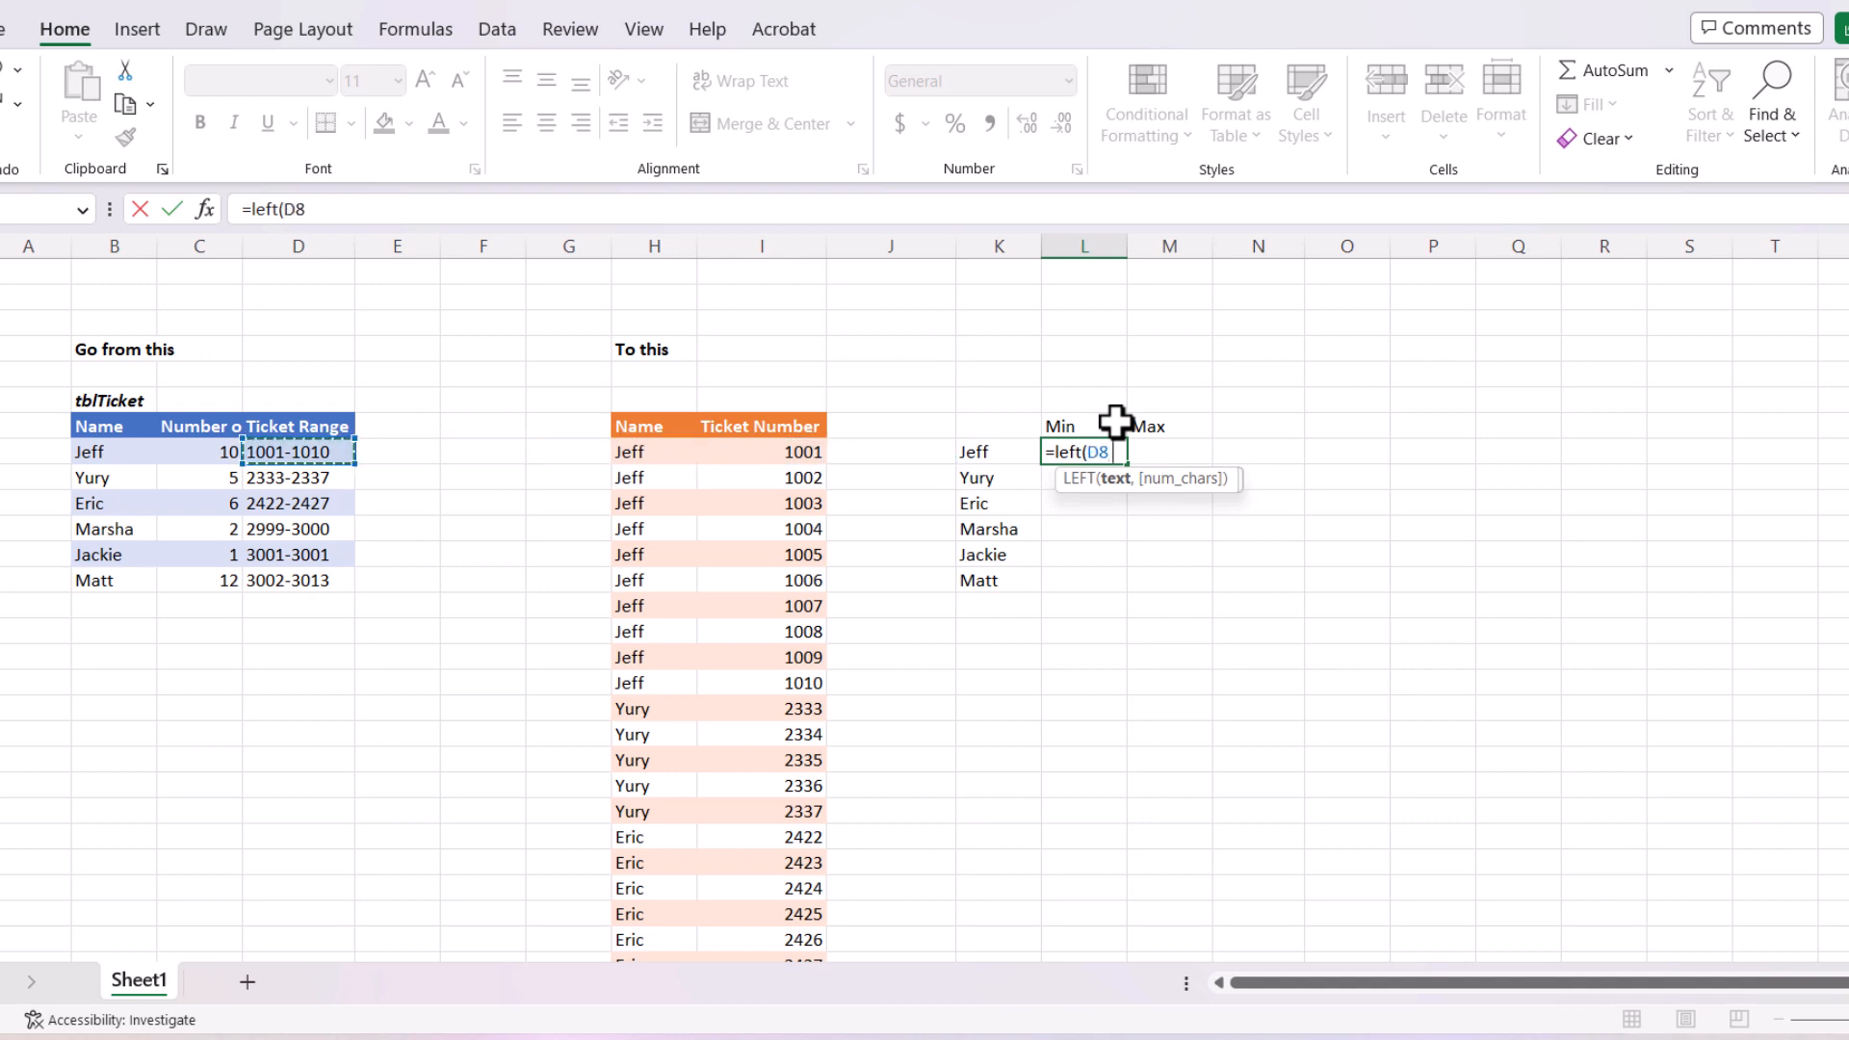
{"action": "type", "text": ",search(\""}
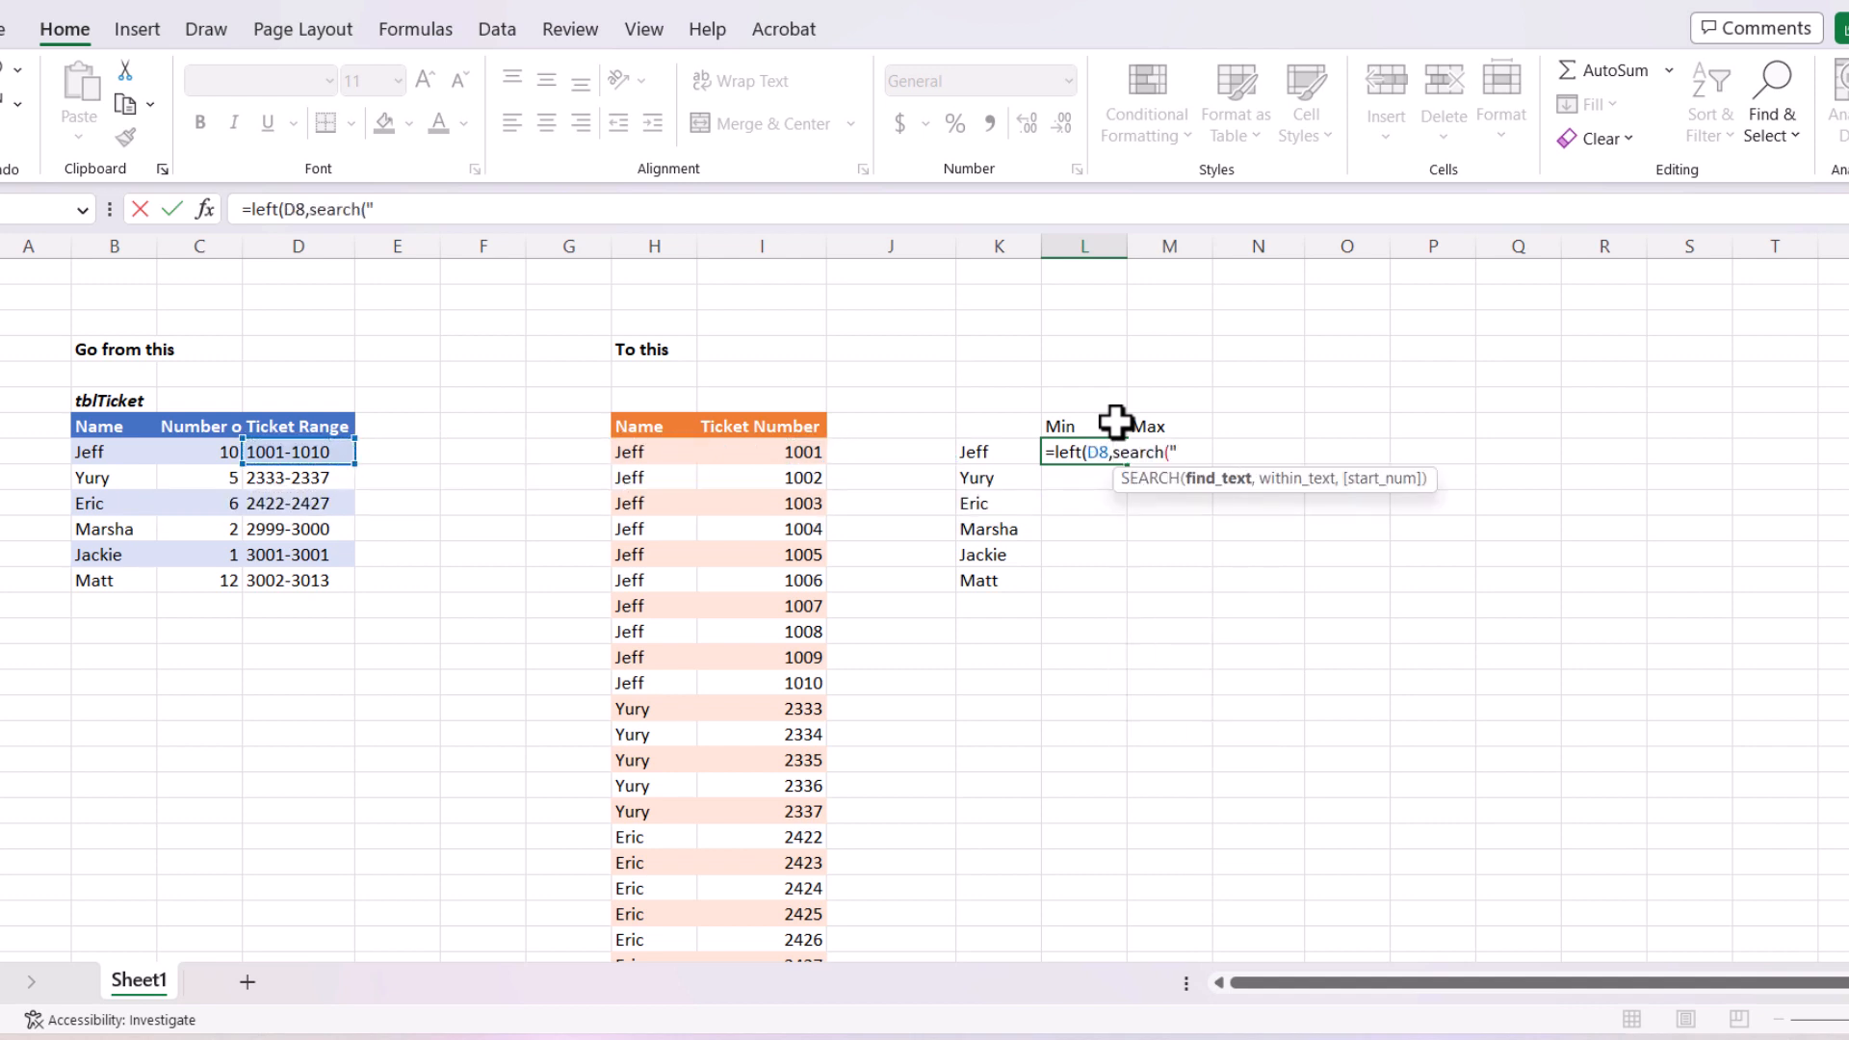
{"action": "type", "text": "-\","}
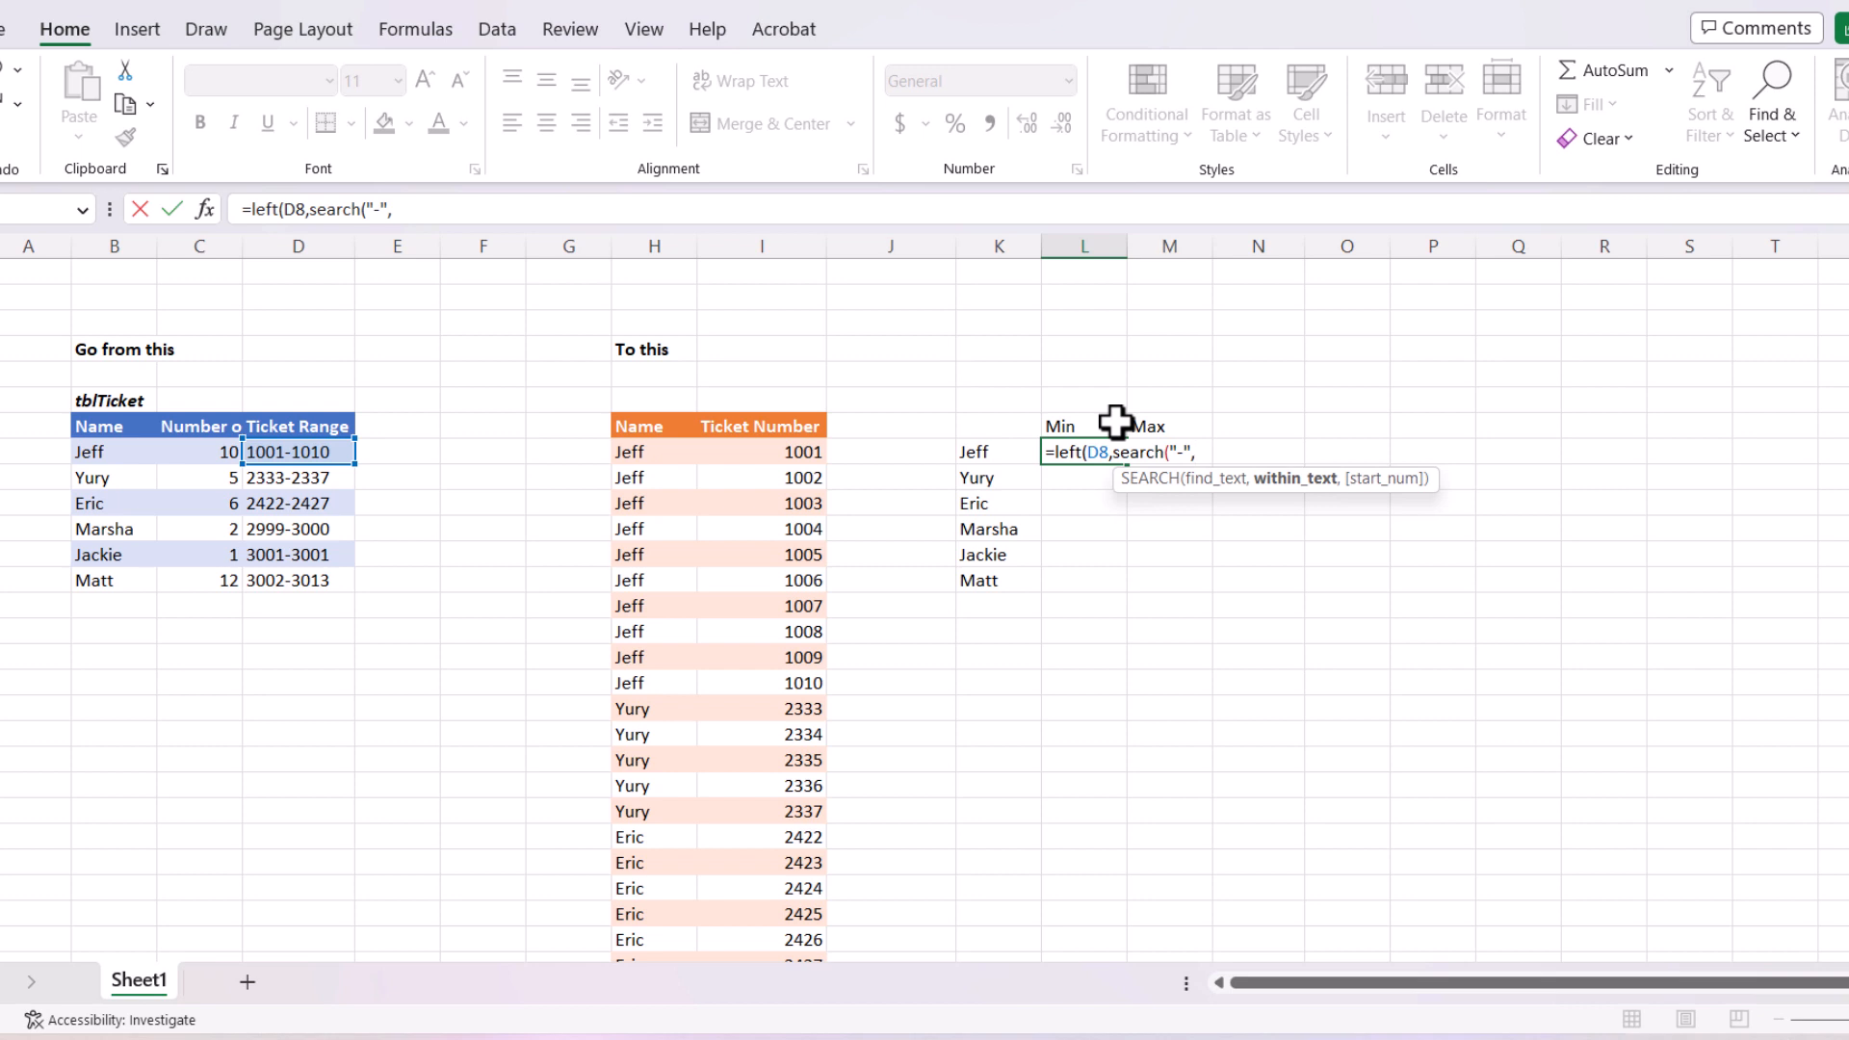
{"action": "key", "text": "Left"}
{"action": "key", "text": "Left"}
{"action": "key", "text": "Left"}
{"action": "key", "text": "Left"}
{"action": "key", "text": "Left"}
{"action": "key", "text": "Left"}
{"action": "key", "text": "Left"}
{"action": "key", "text": "Left"}
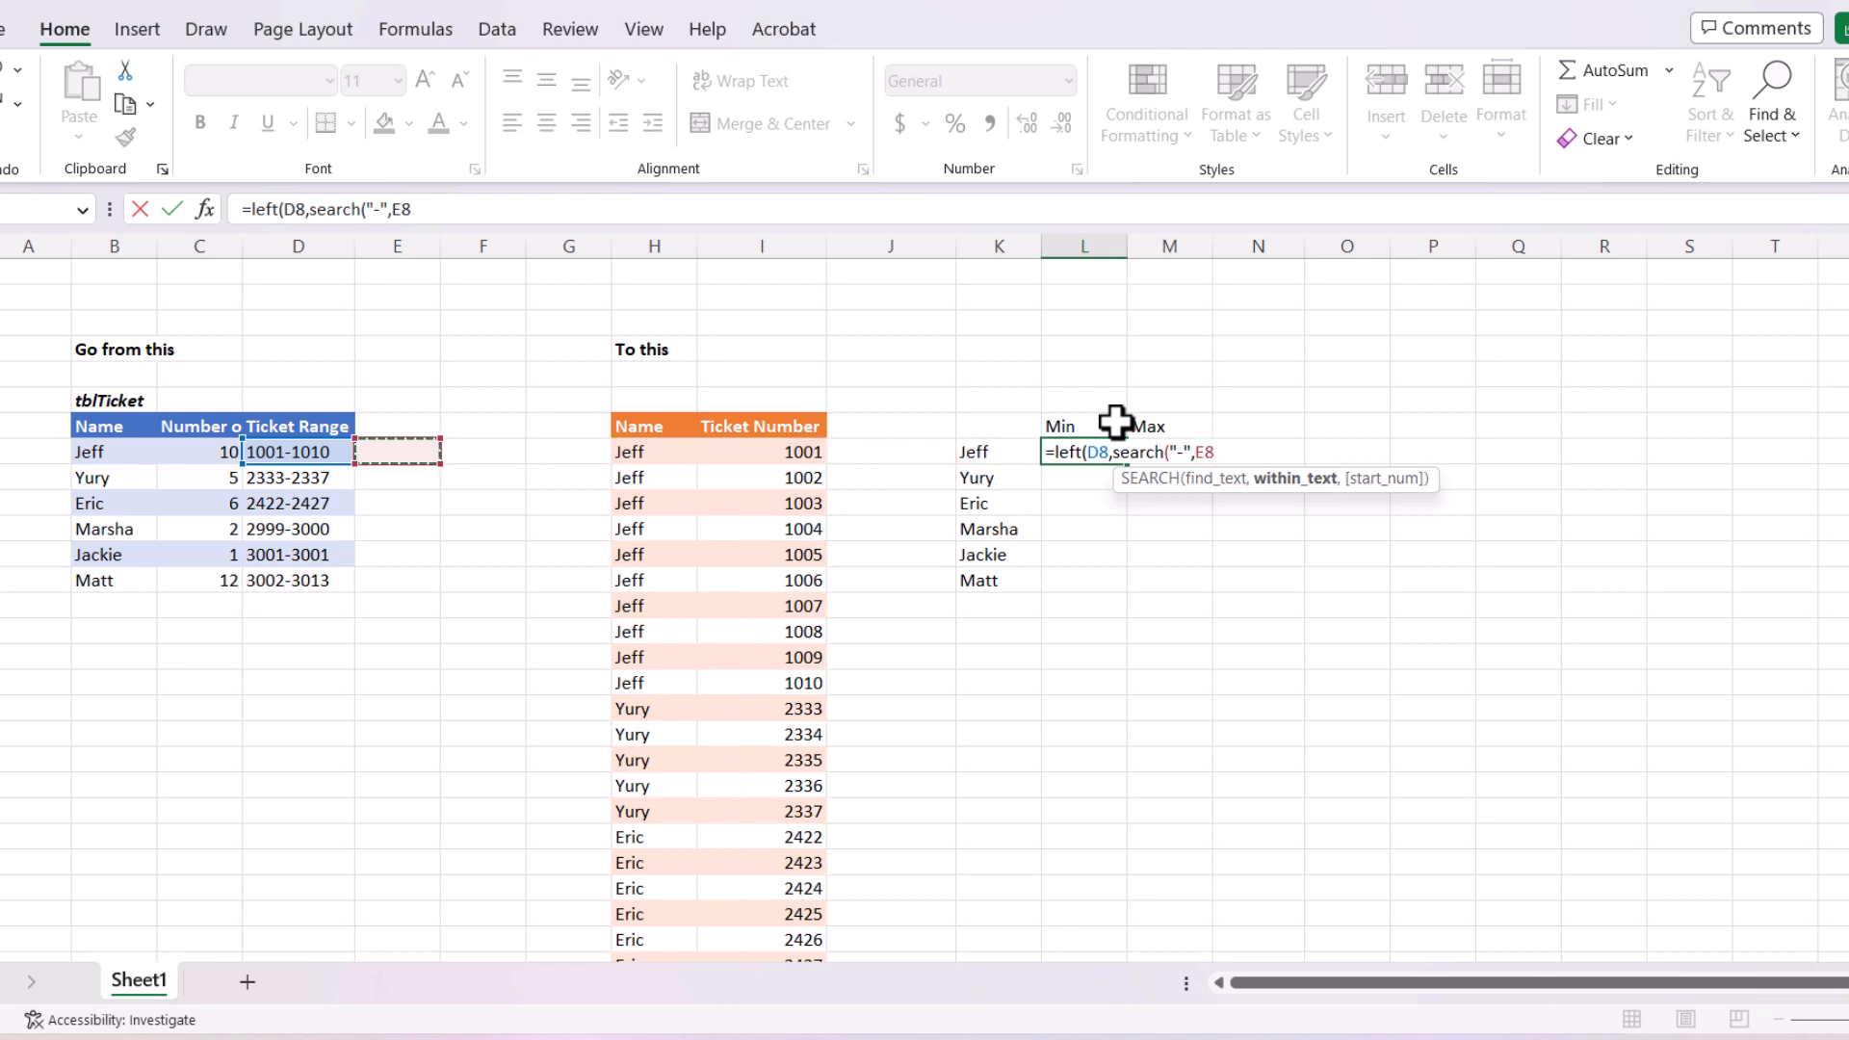
{"action": "type", "text": ")"}
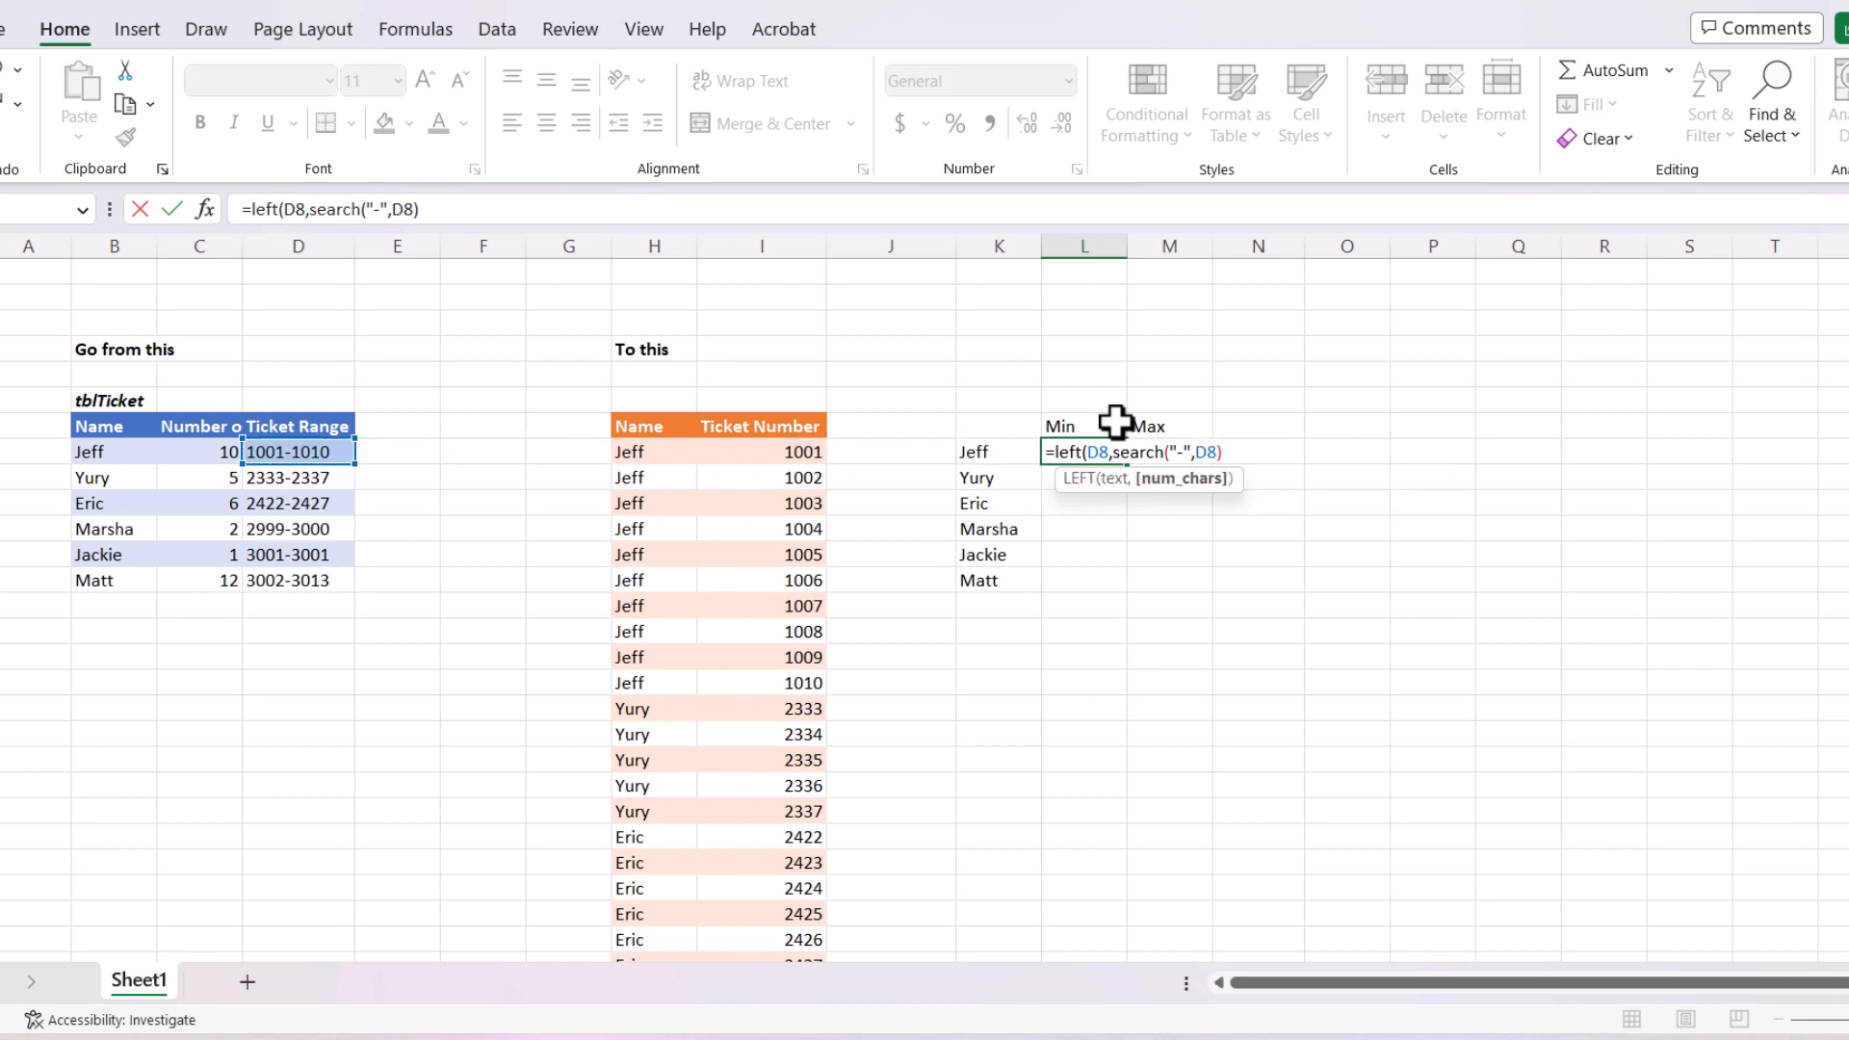
{"action": "key", "text": "Return"}
{"action": "key", "text": "Return"}
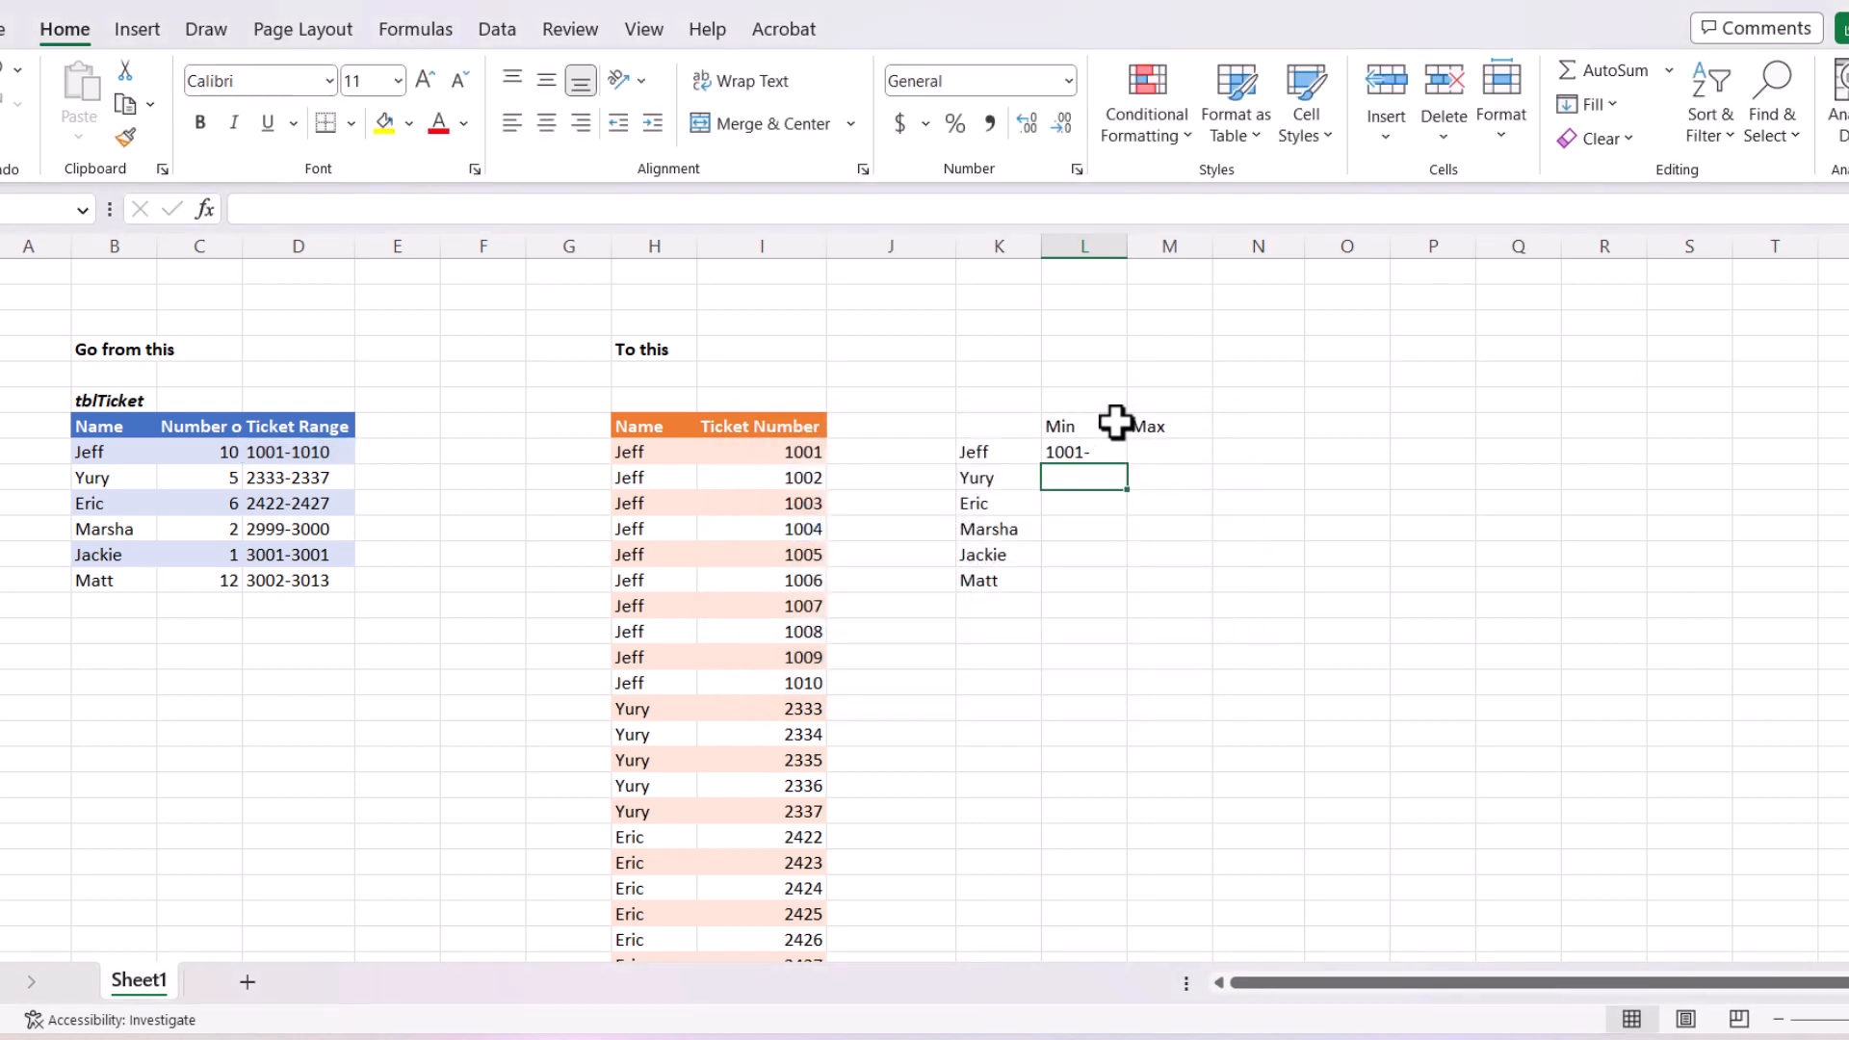
Step: Subtract 1 from the SEARCH result in L8 so the formula reads =LEFT(D8,SEARCH("-",D8)-1)
{"action": "left_click", "coordinate": [1053, 453]}
{"action": "left_click", "coordinate": [445, 210]}
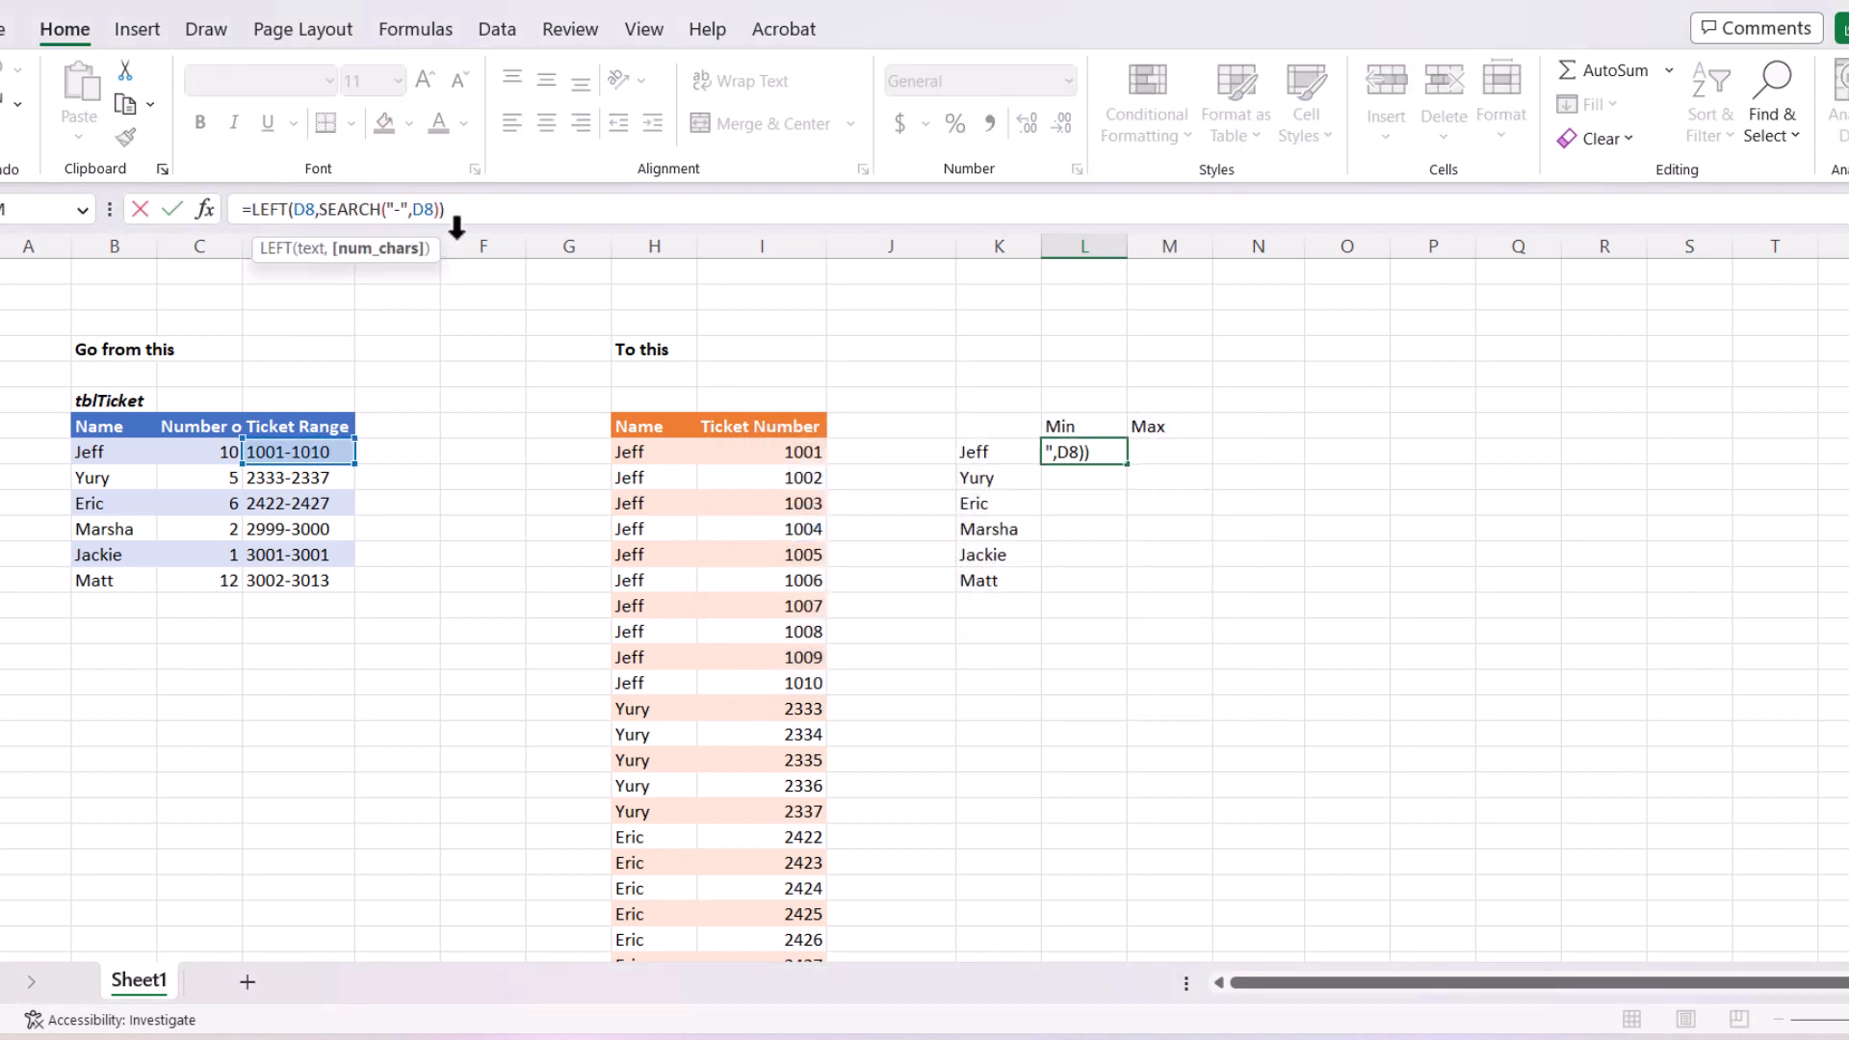
{"action": "key", "text": "Left"}
{"action": "type", "text": "-1"}
{"action": "key", "text": "Return"}
{"action": "key", "text": "Up"}
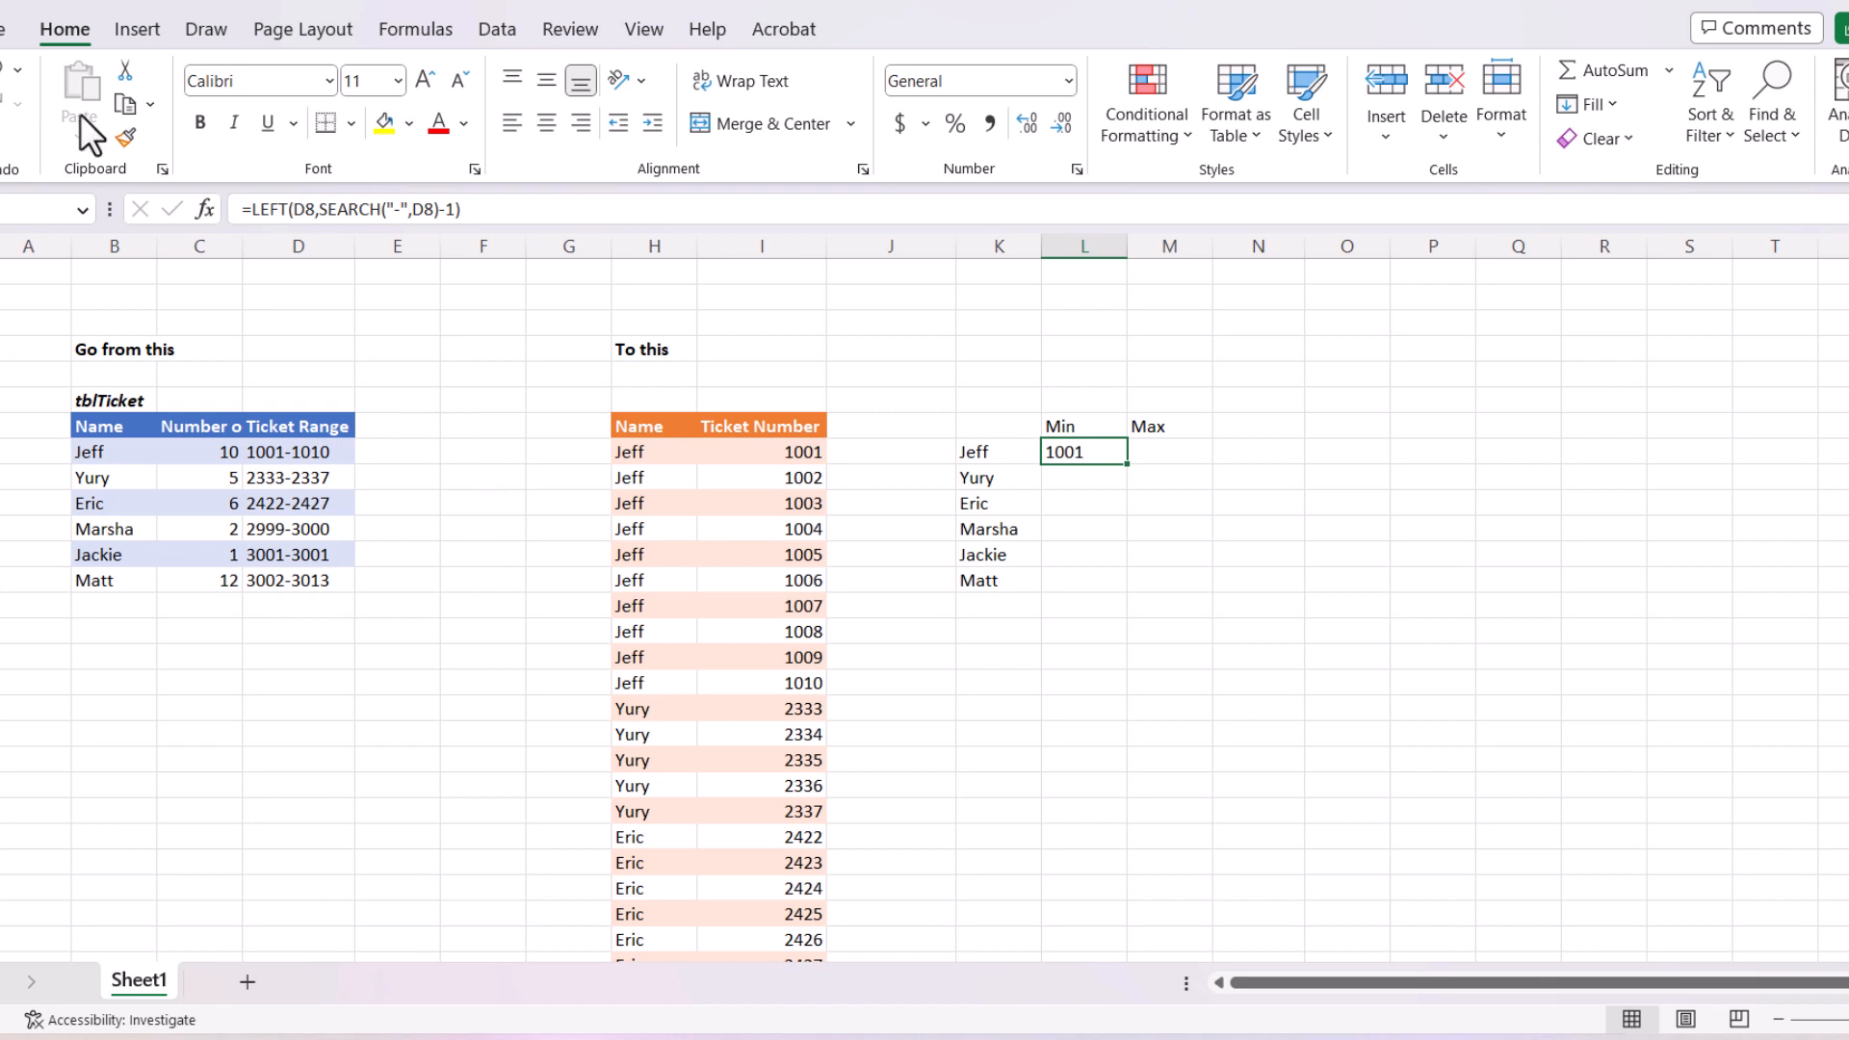
Step: Wrap the L8 formula in VALUE so it reads =VALUE(LEFT(D8,SEARCH("-",D8)-1))
{"action": "left_click", "coordinate": [256, 209]}
{"action": "type", "text": "value("}
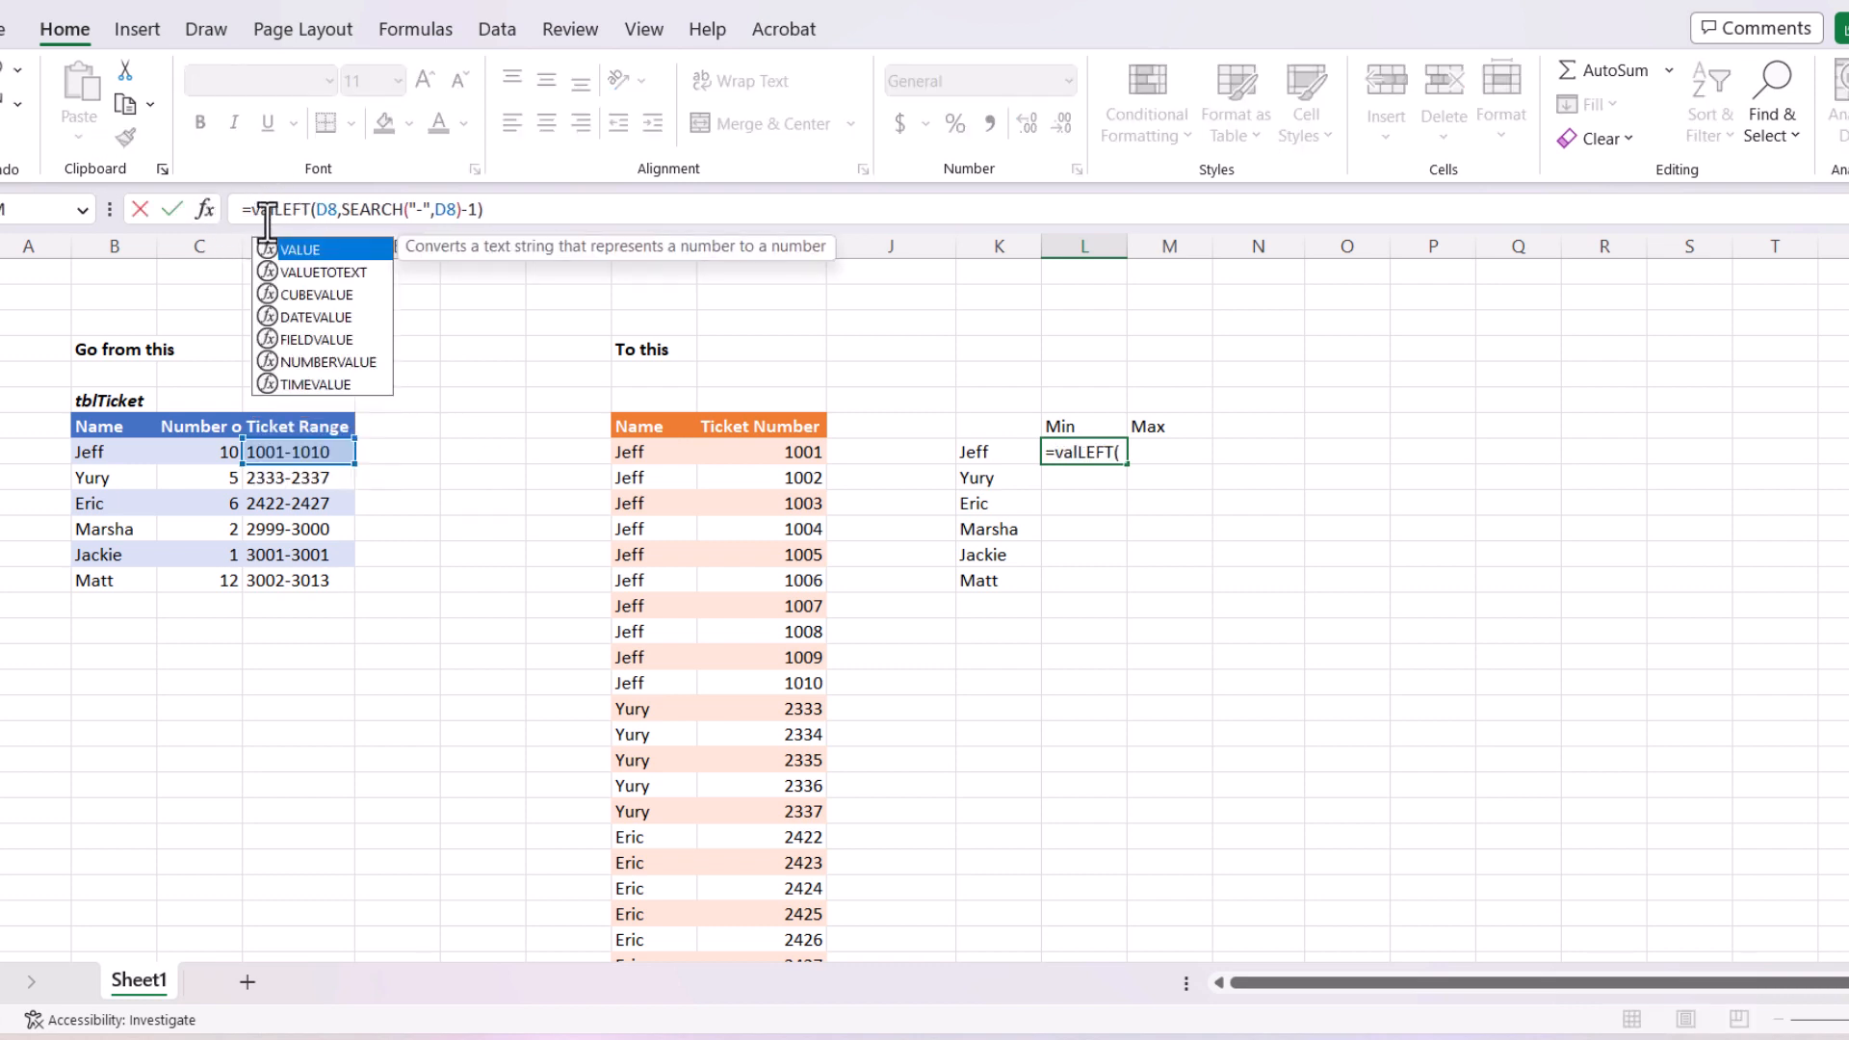
{"action": "key", "text": "Return"}
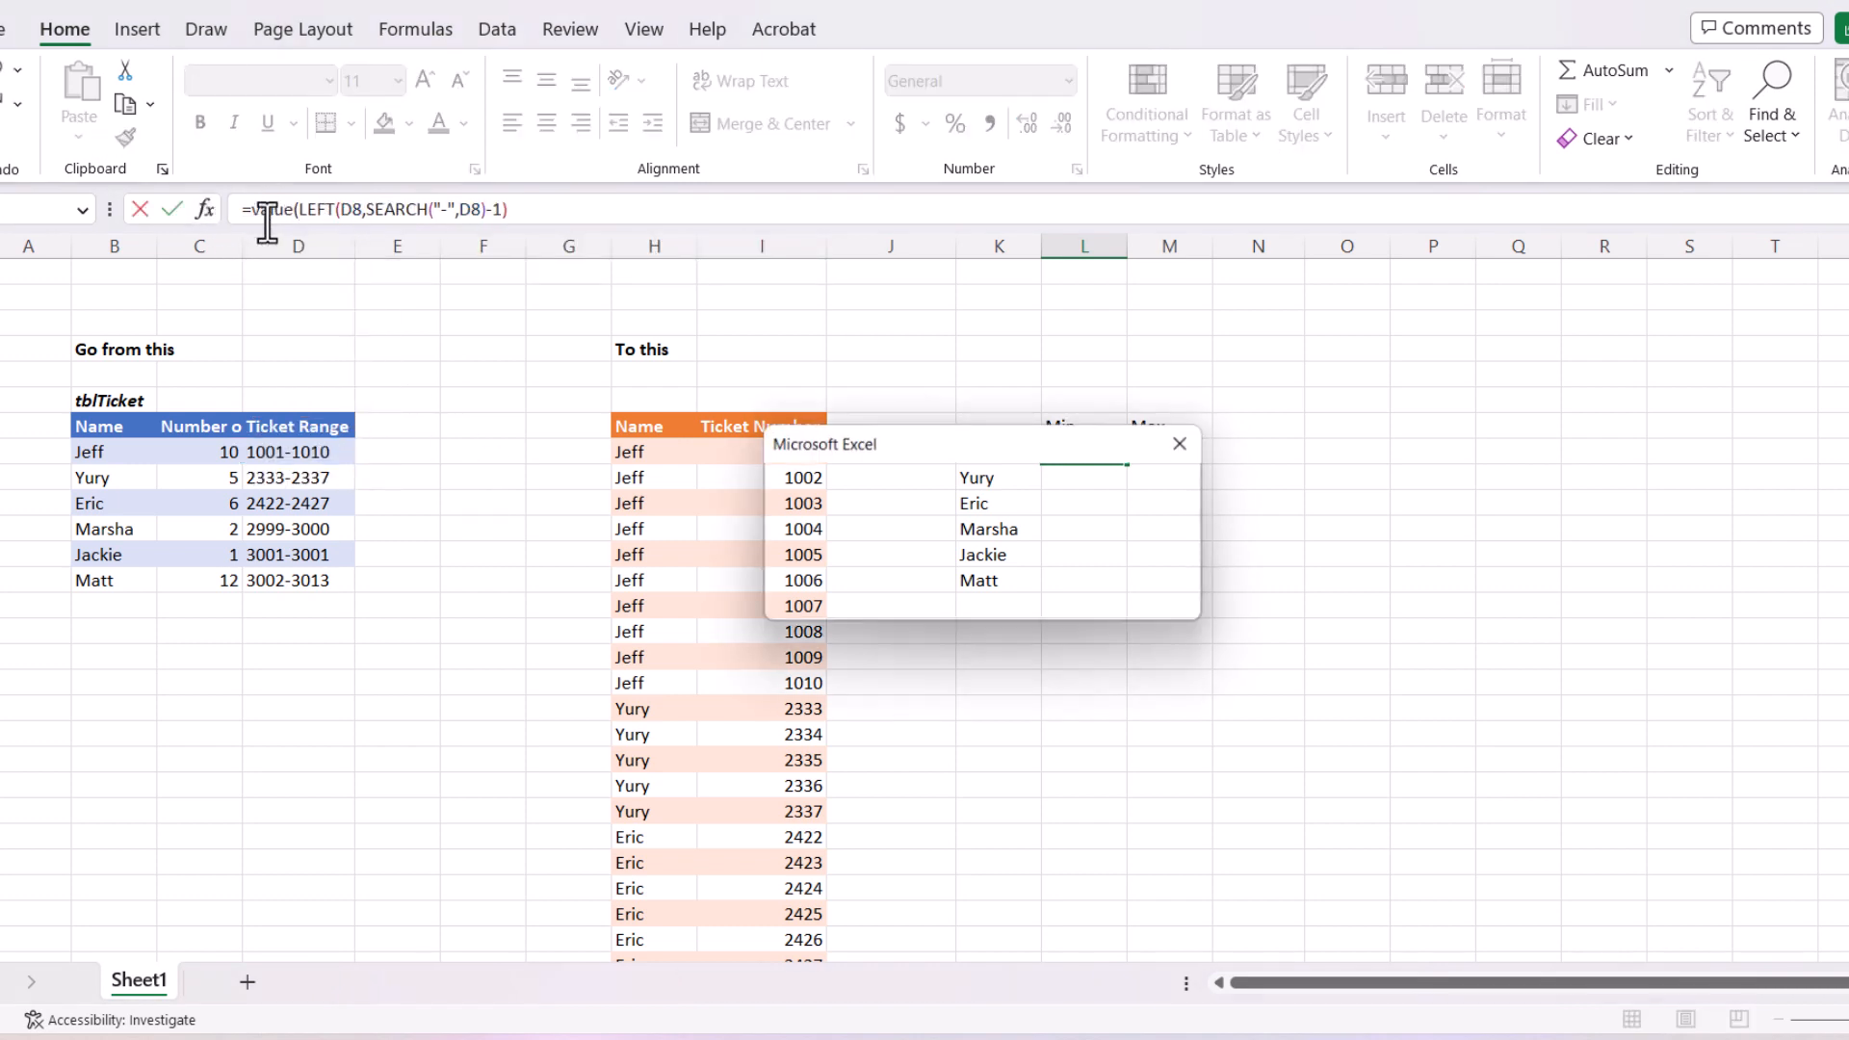
{"action": "key", "text": "Return"}
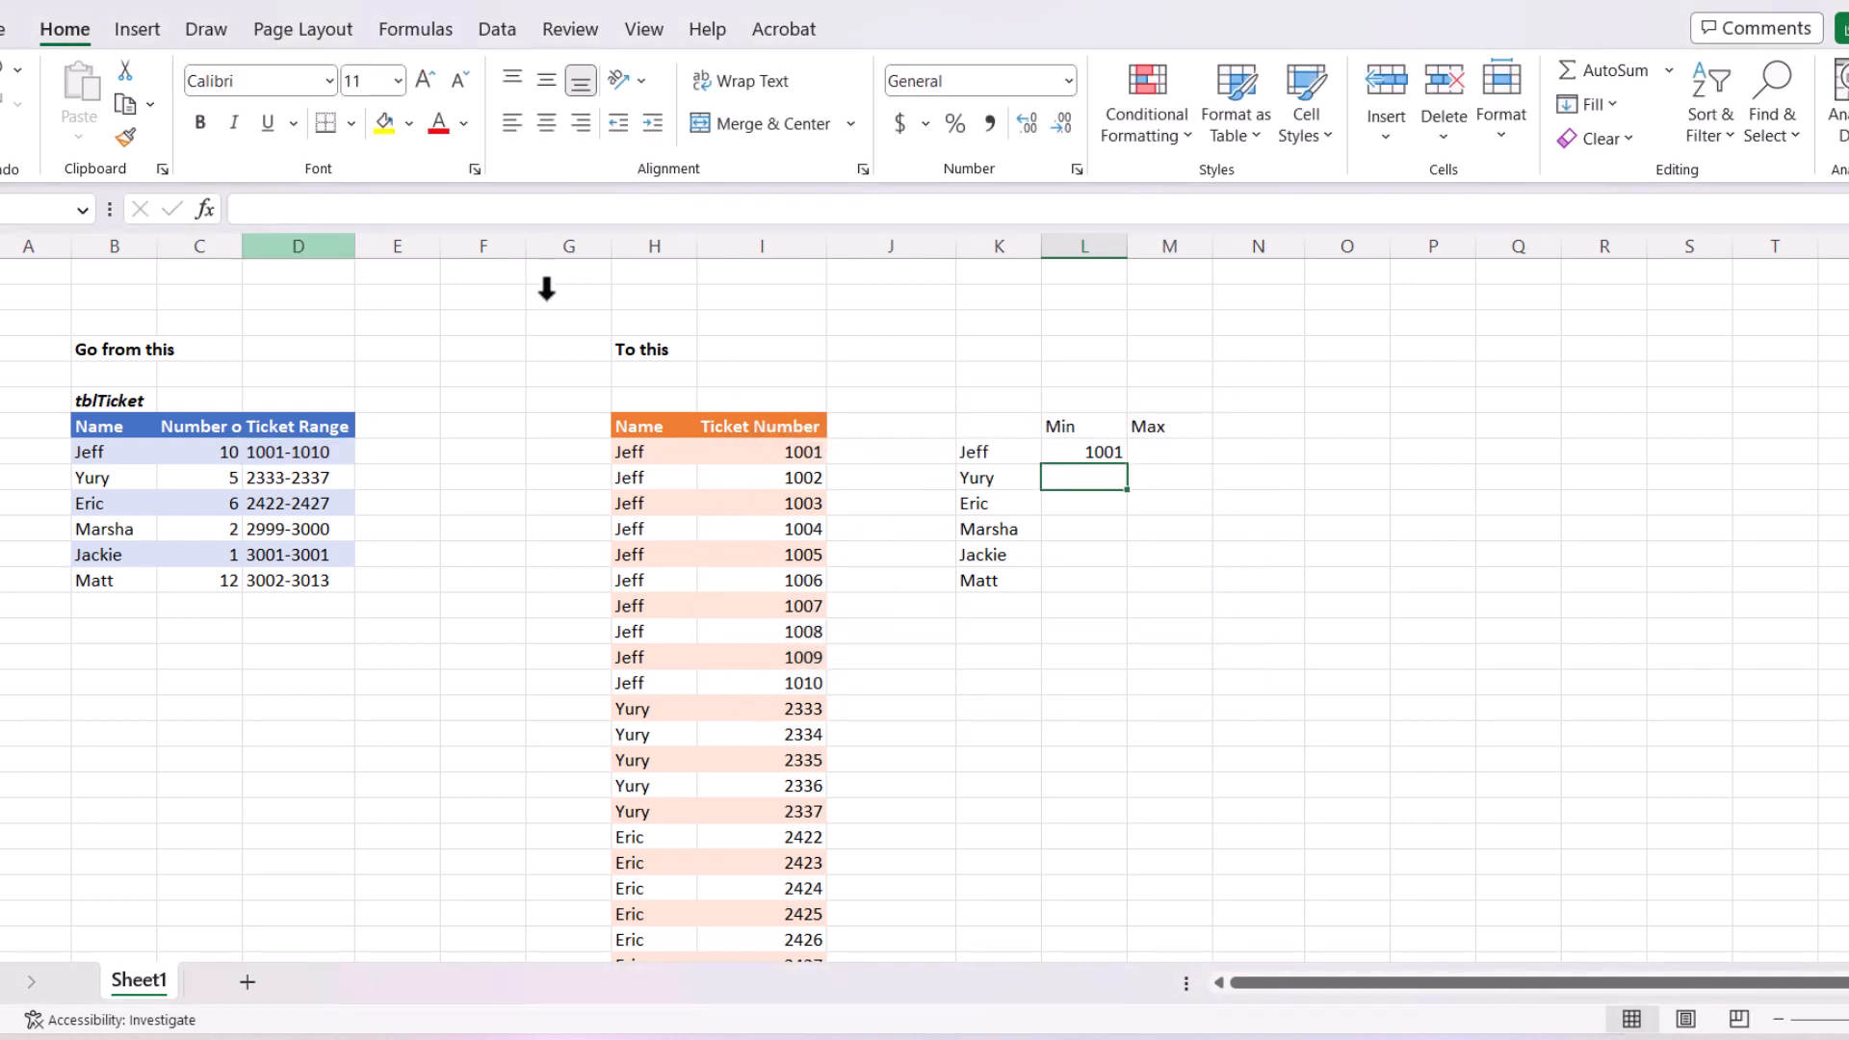
Step: Fill the Min formula from L8 down through L13 for all the listed names
{"action": "left_click", "coordinate": [1106, 454]}
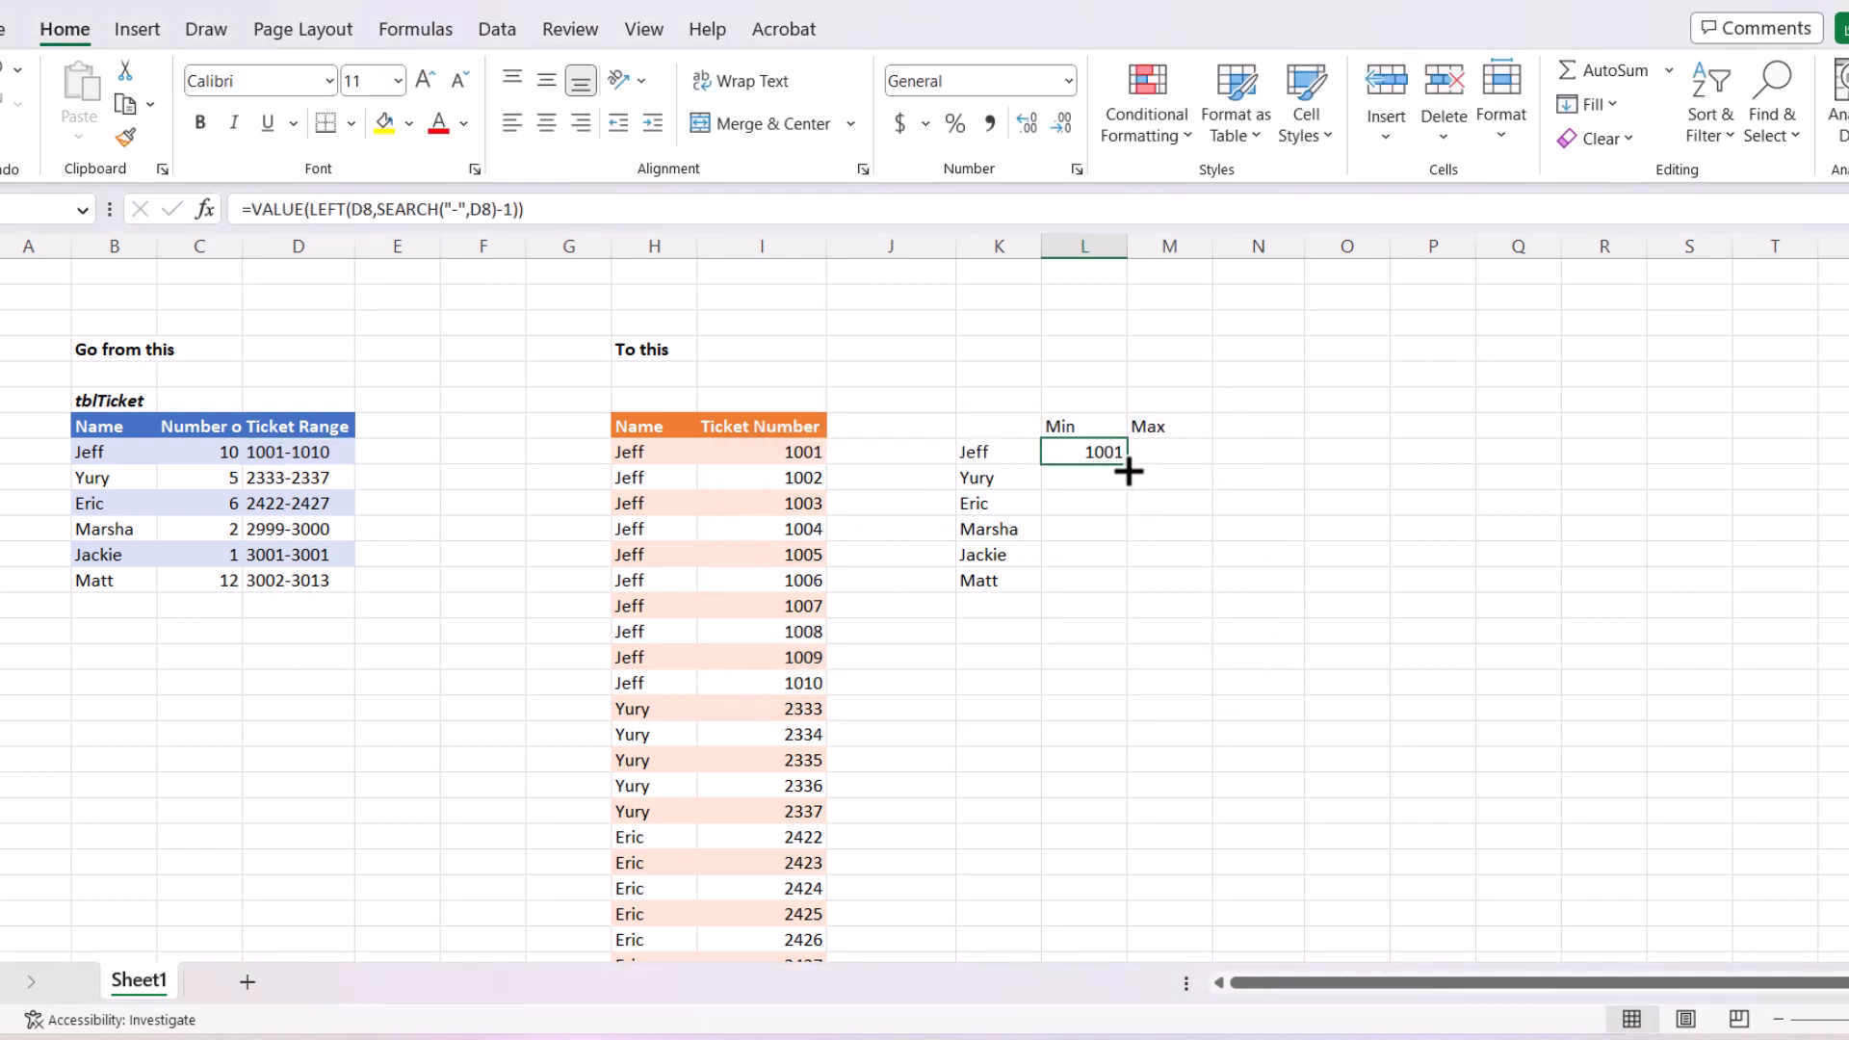
{"action": "left_click", "coordinate": [1143, 454]}
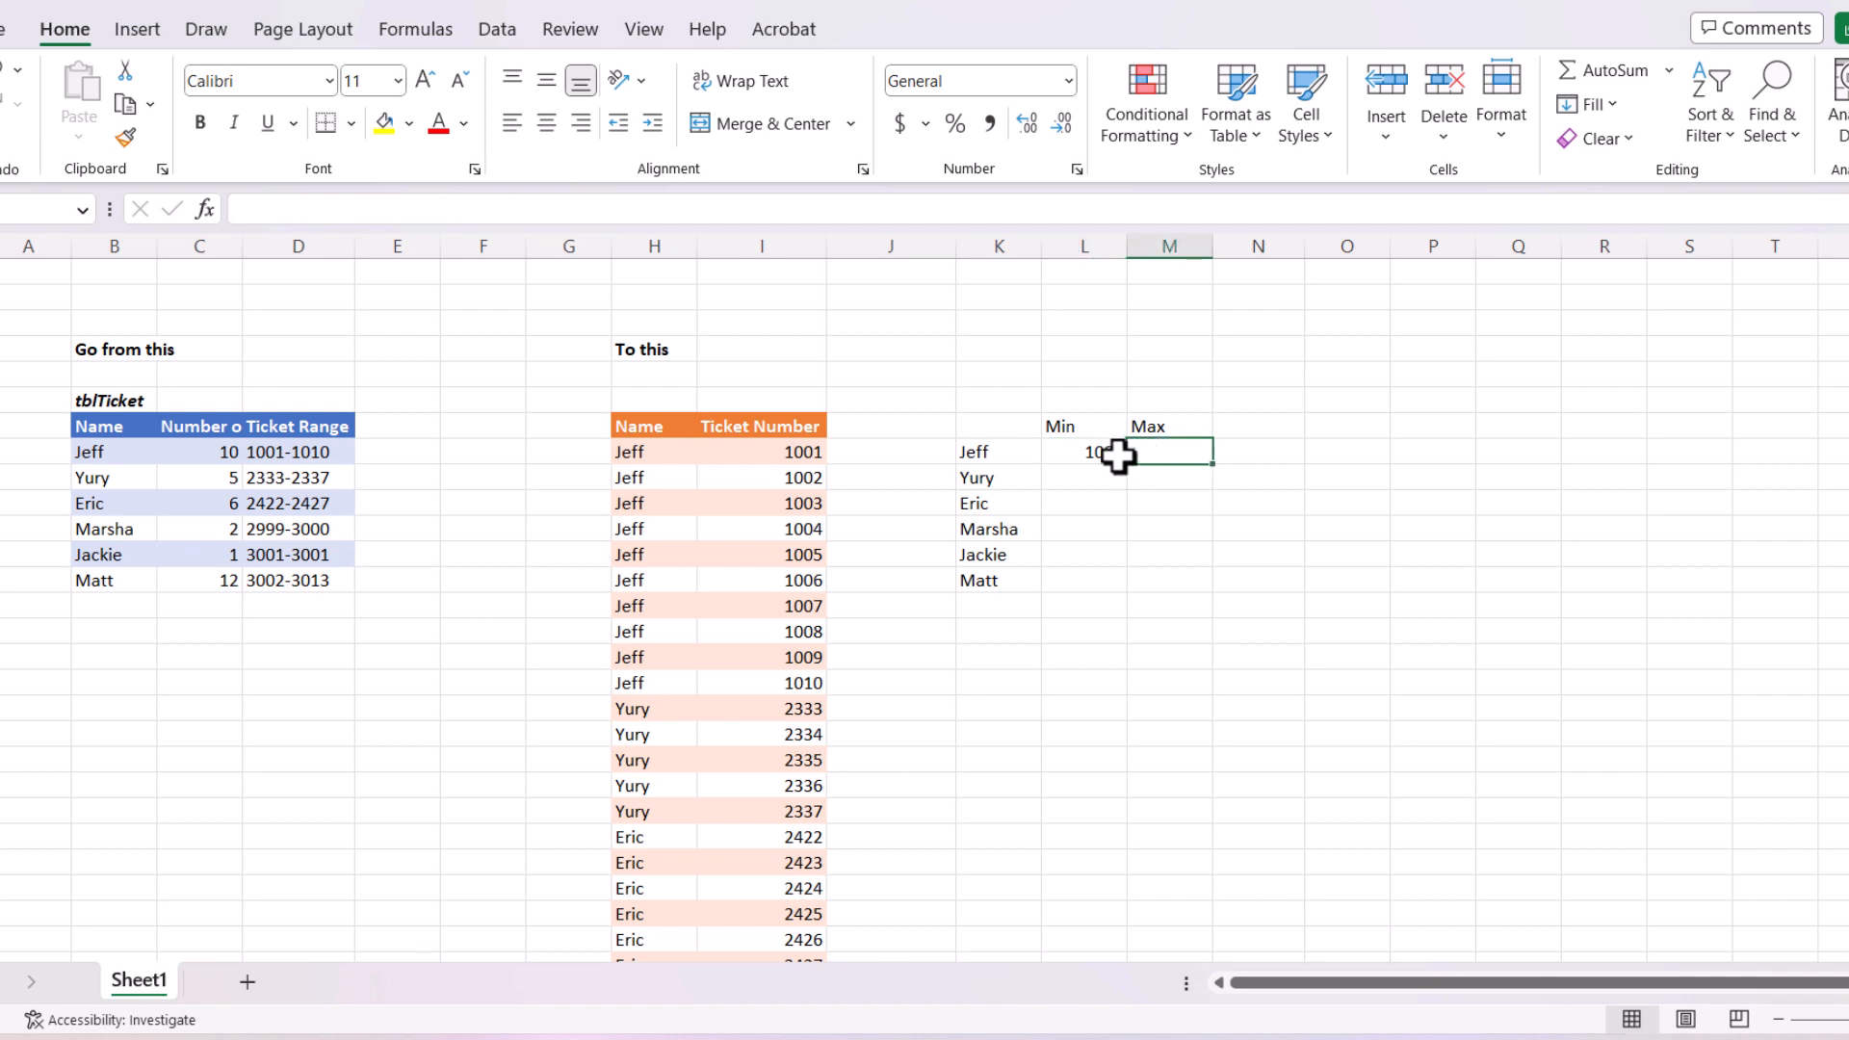
{"action": "left_click", "coordinate": [1115, 458]}
{"action": "double_click", "coordinate": [1128, 466]}
Step: Enter the formula =RIGHT(D8,LEN(D8)-SEARCH("-",D8)) in M8 to extract the end of the first ticket range
{"action": "left_click", "coordinate": [1151, 453]}
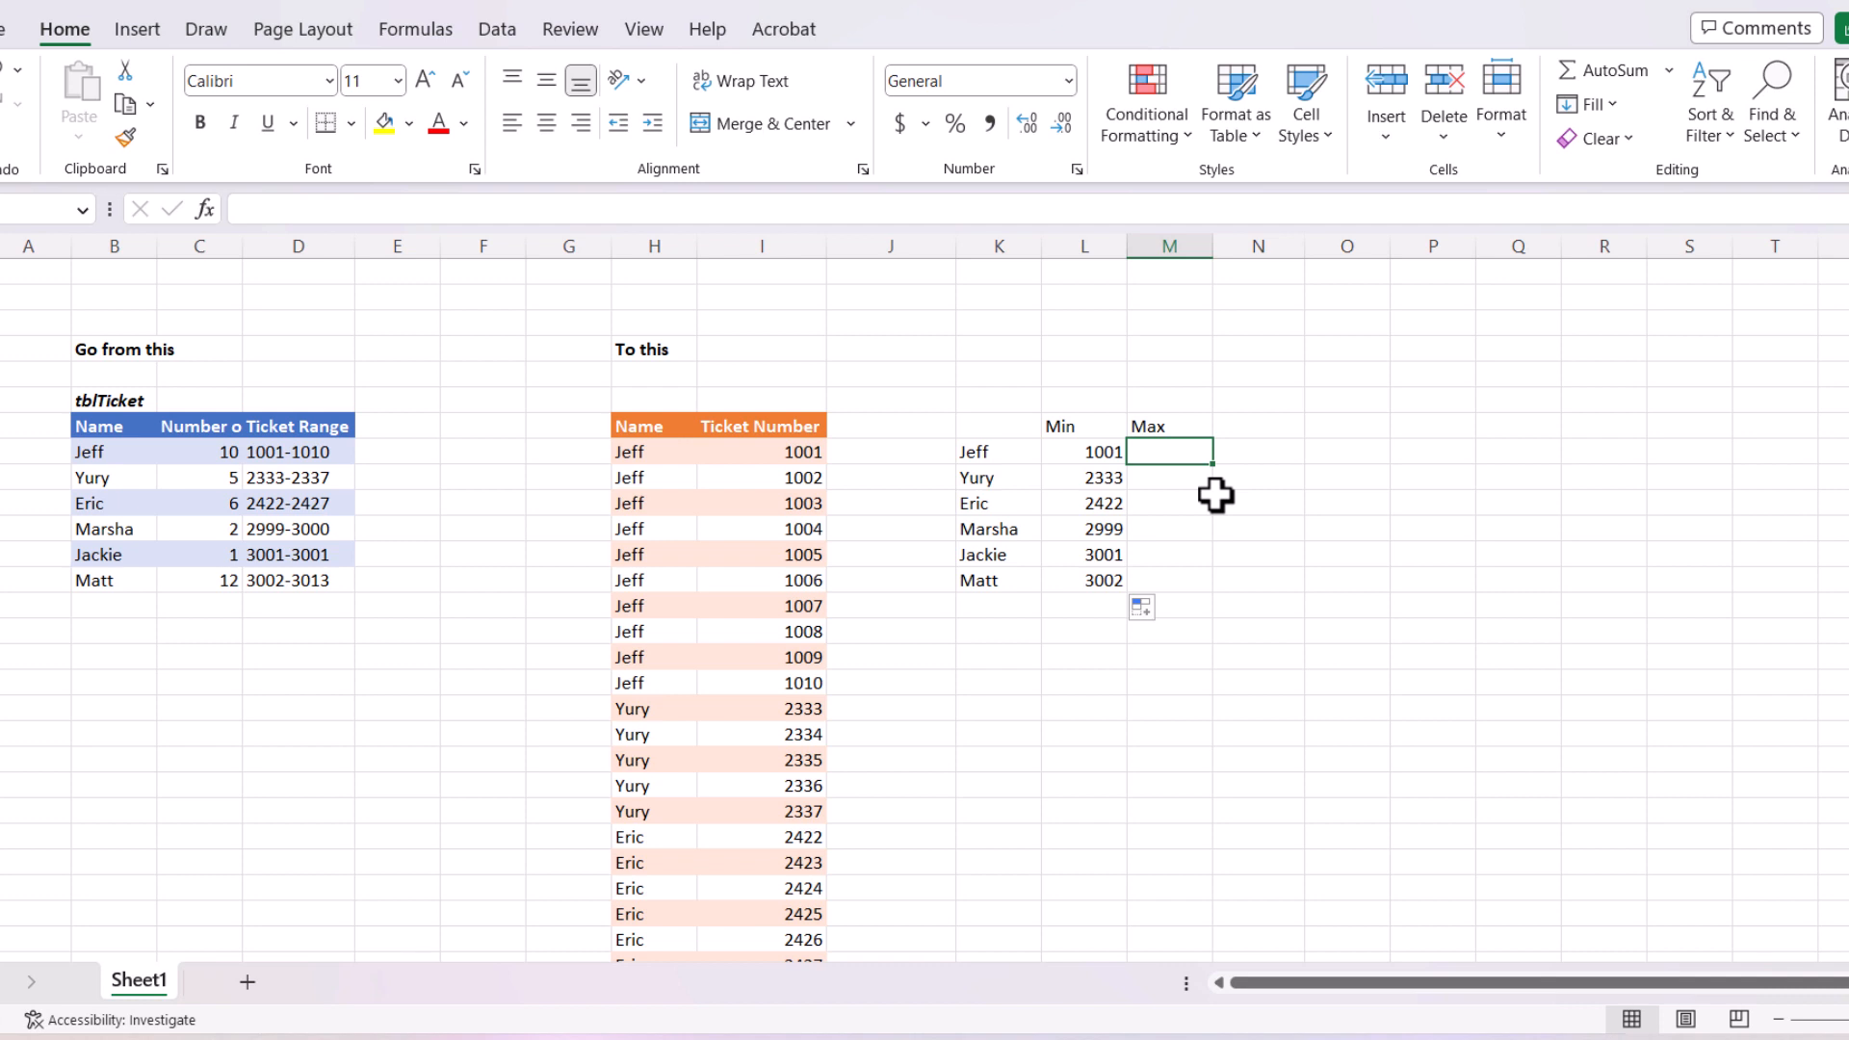
{"action": "type", "text": "=right("}
{"action": "key", "text": "Left"}
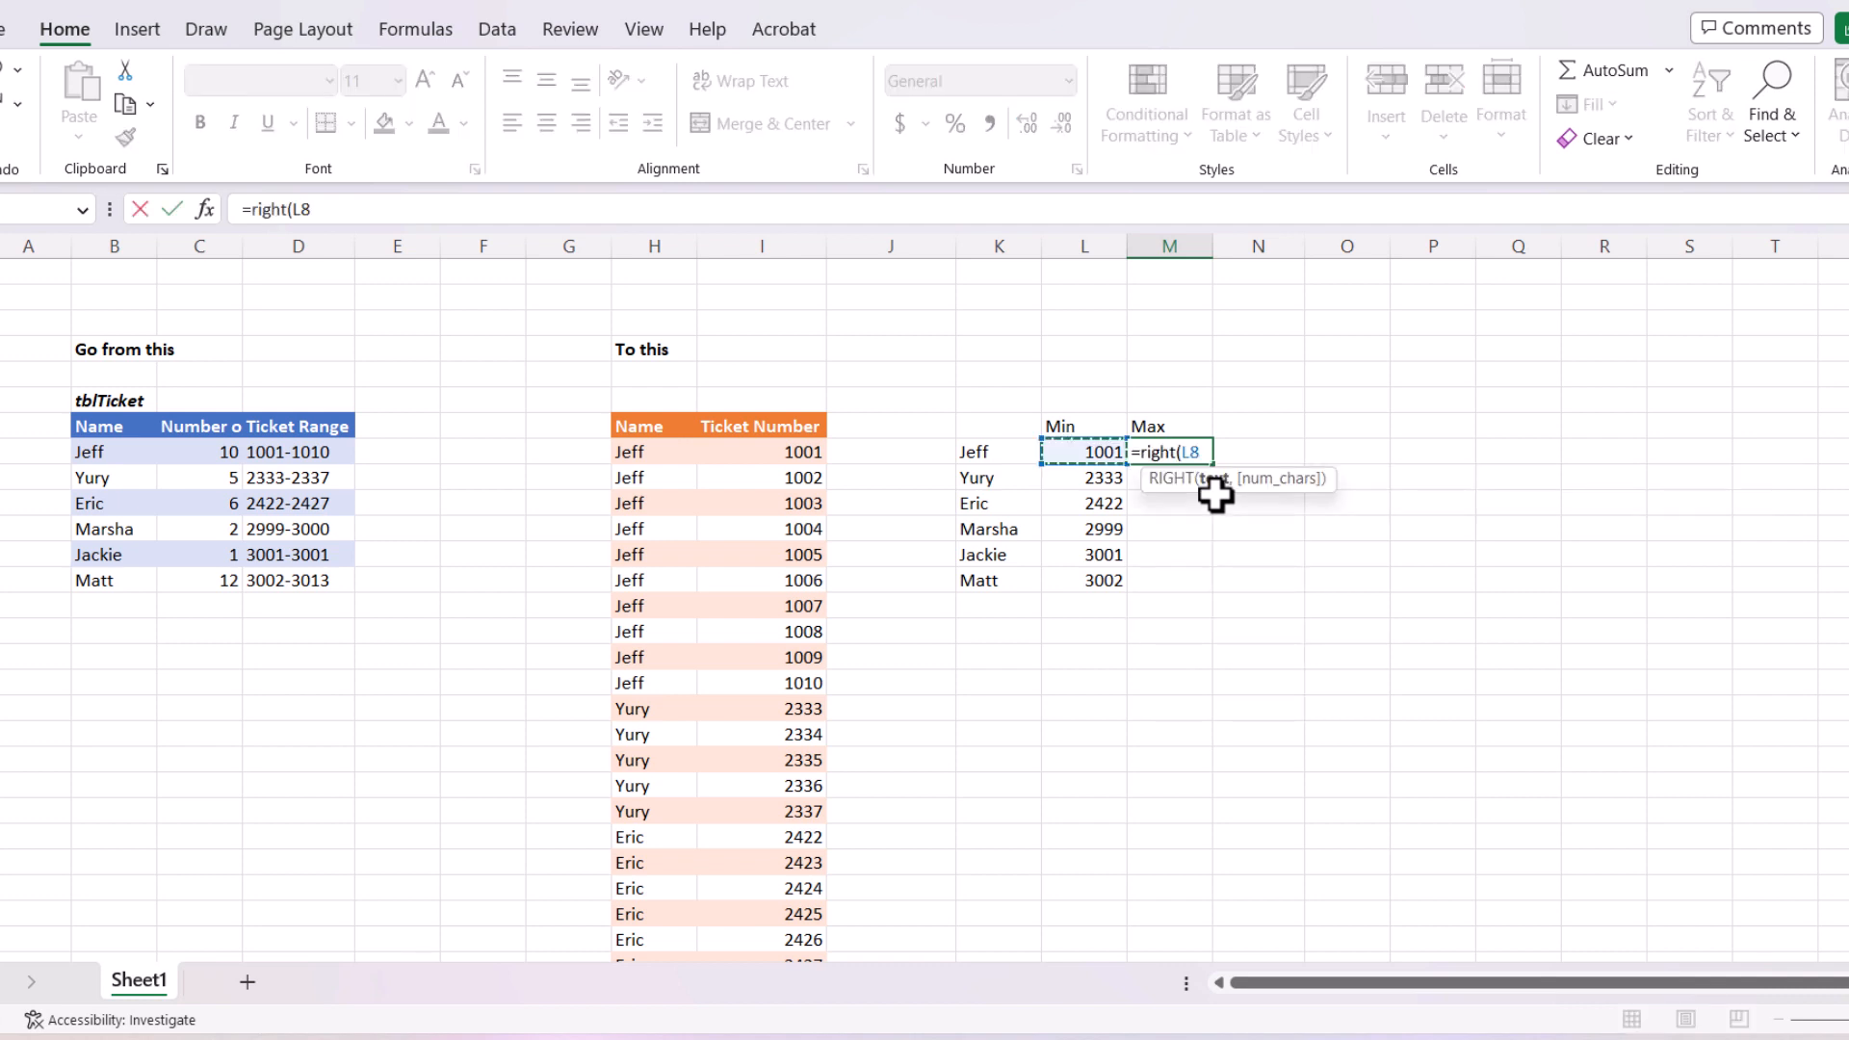
{"action": "key", "text": "Left"}
{"action": "key", "text": "Left"}
{"action": "key", "text": "Left"}
{"action": "key", "text": "Left"}
{"action": "key", "text": "Left"}
{"action": "key", "text": "Left"}
{"action": "key", "text": "Left"}
{"action": "key", "text": "Left"}
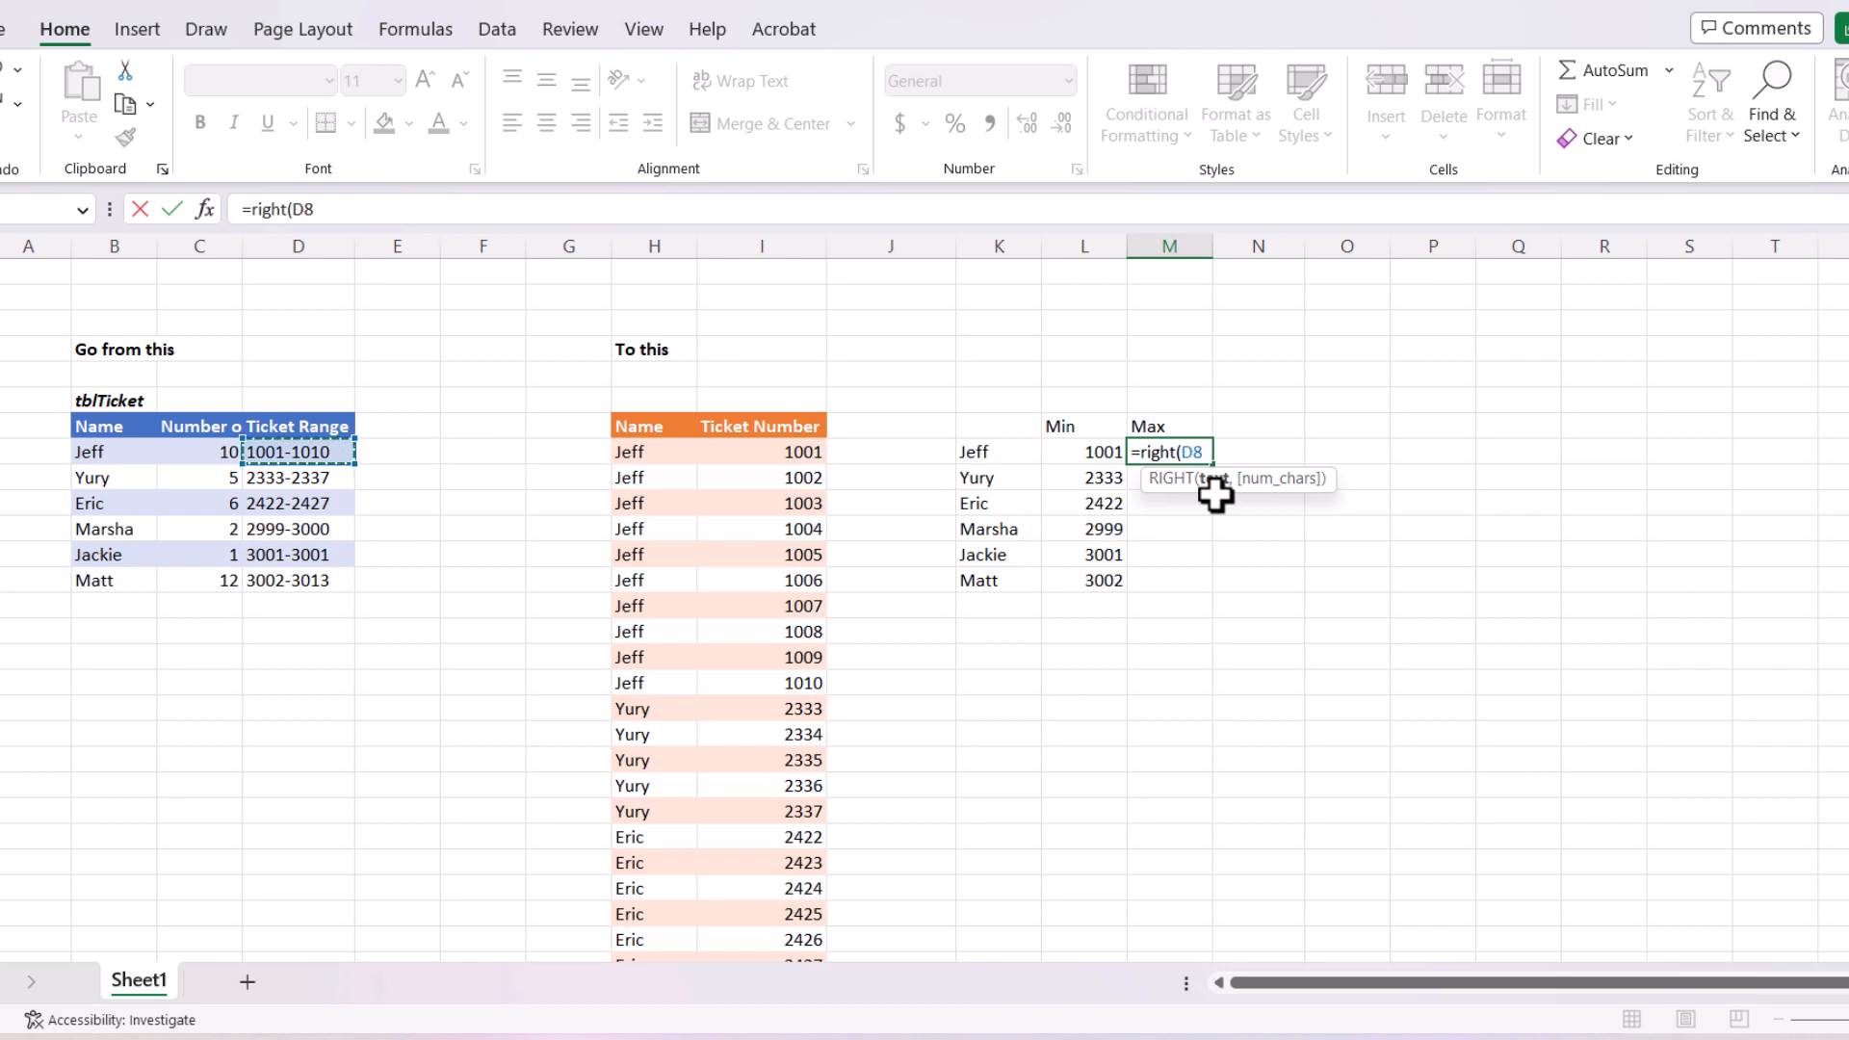
{"action": "type", "text": ",len("}
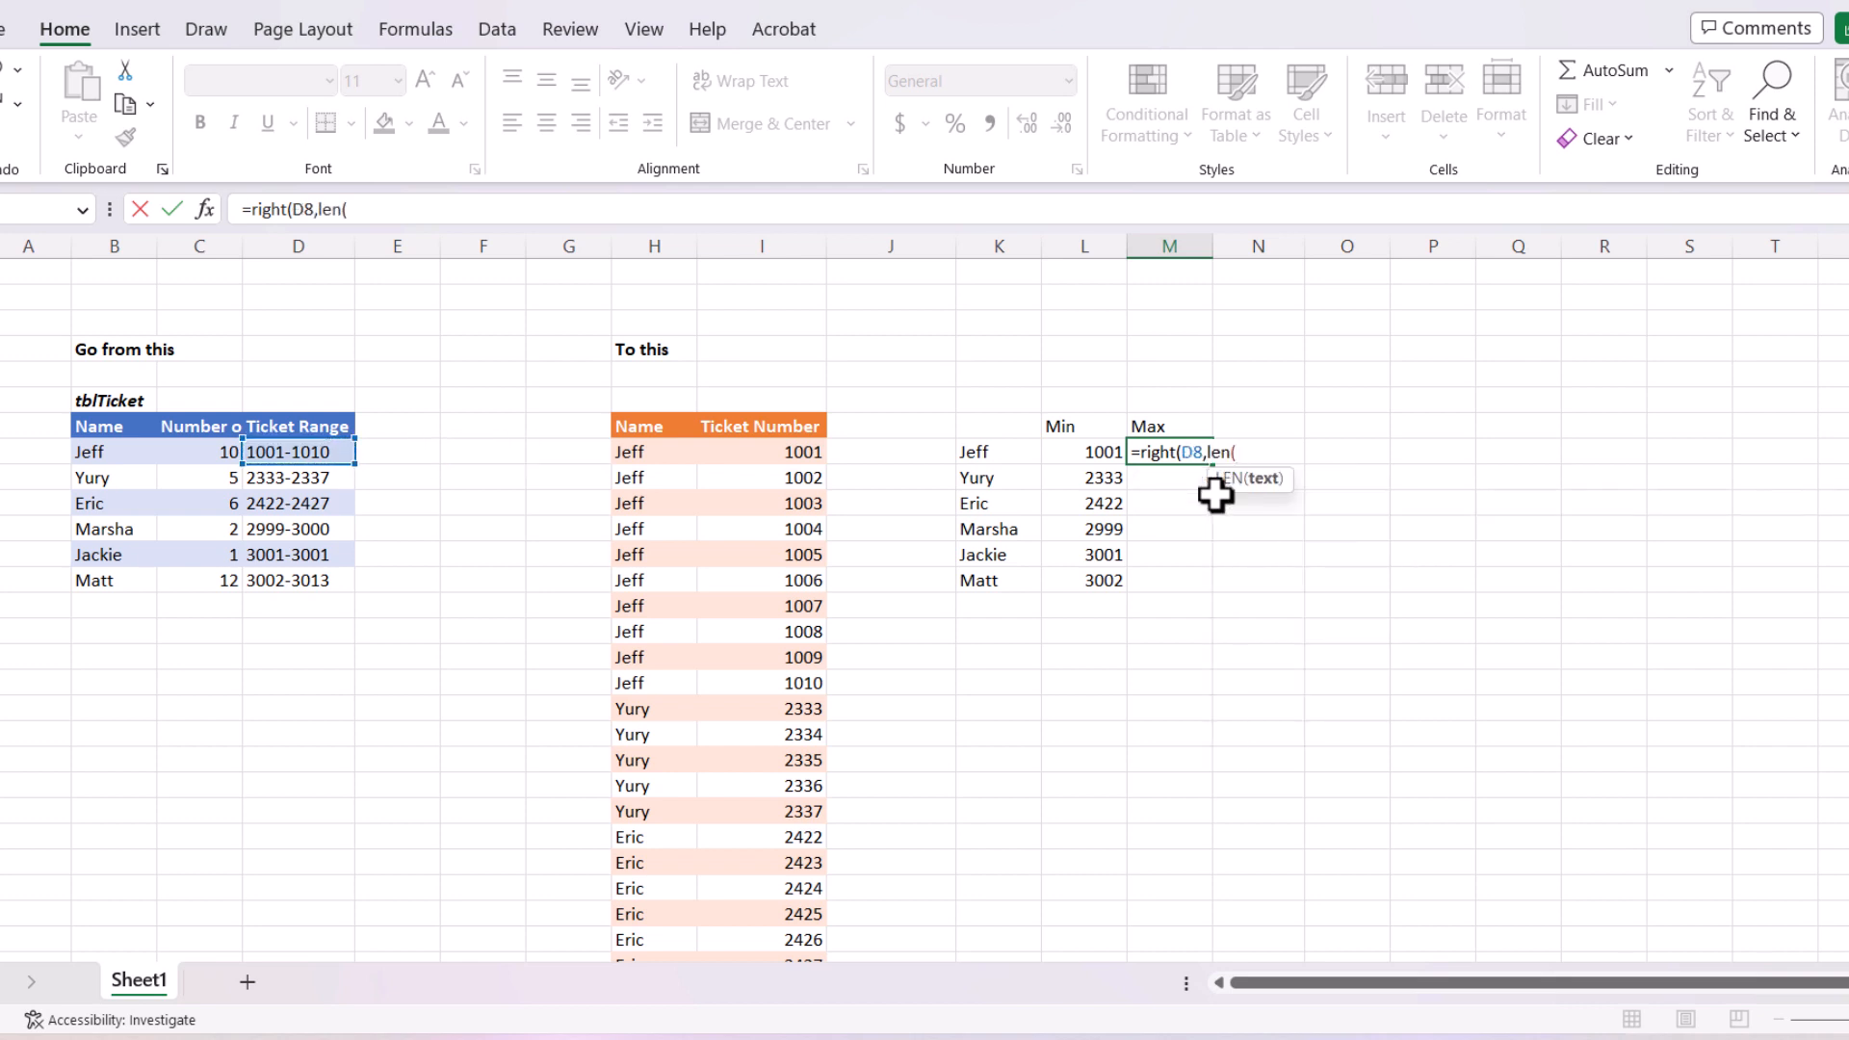
{"action": "left_click", "coordinate": [335, 450]}
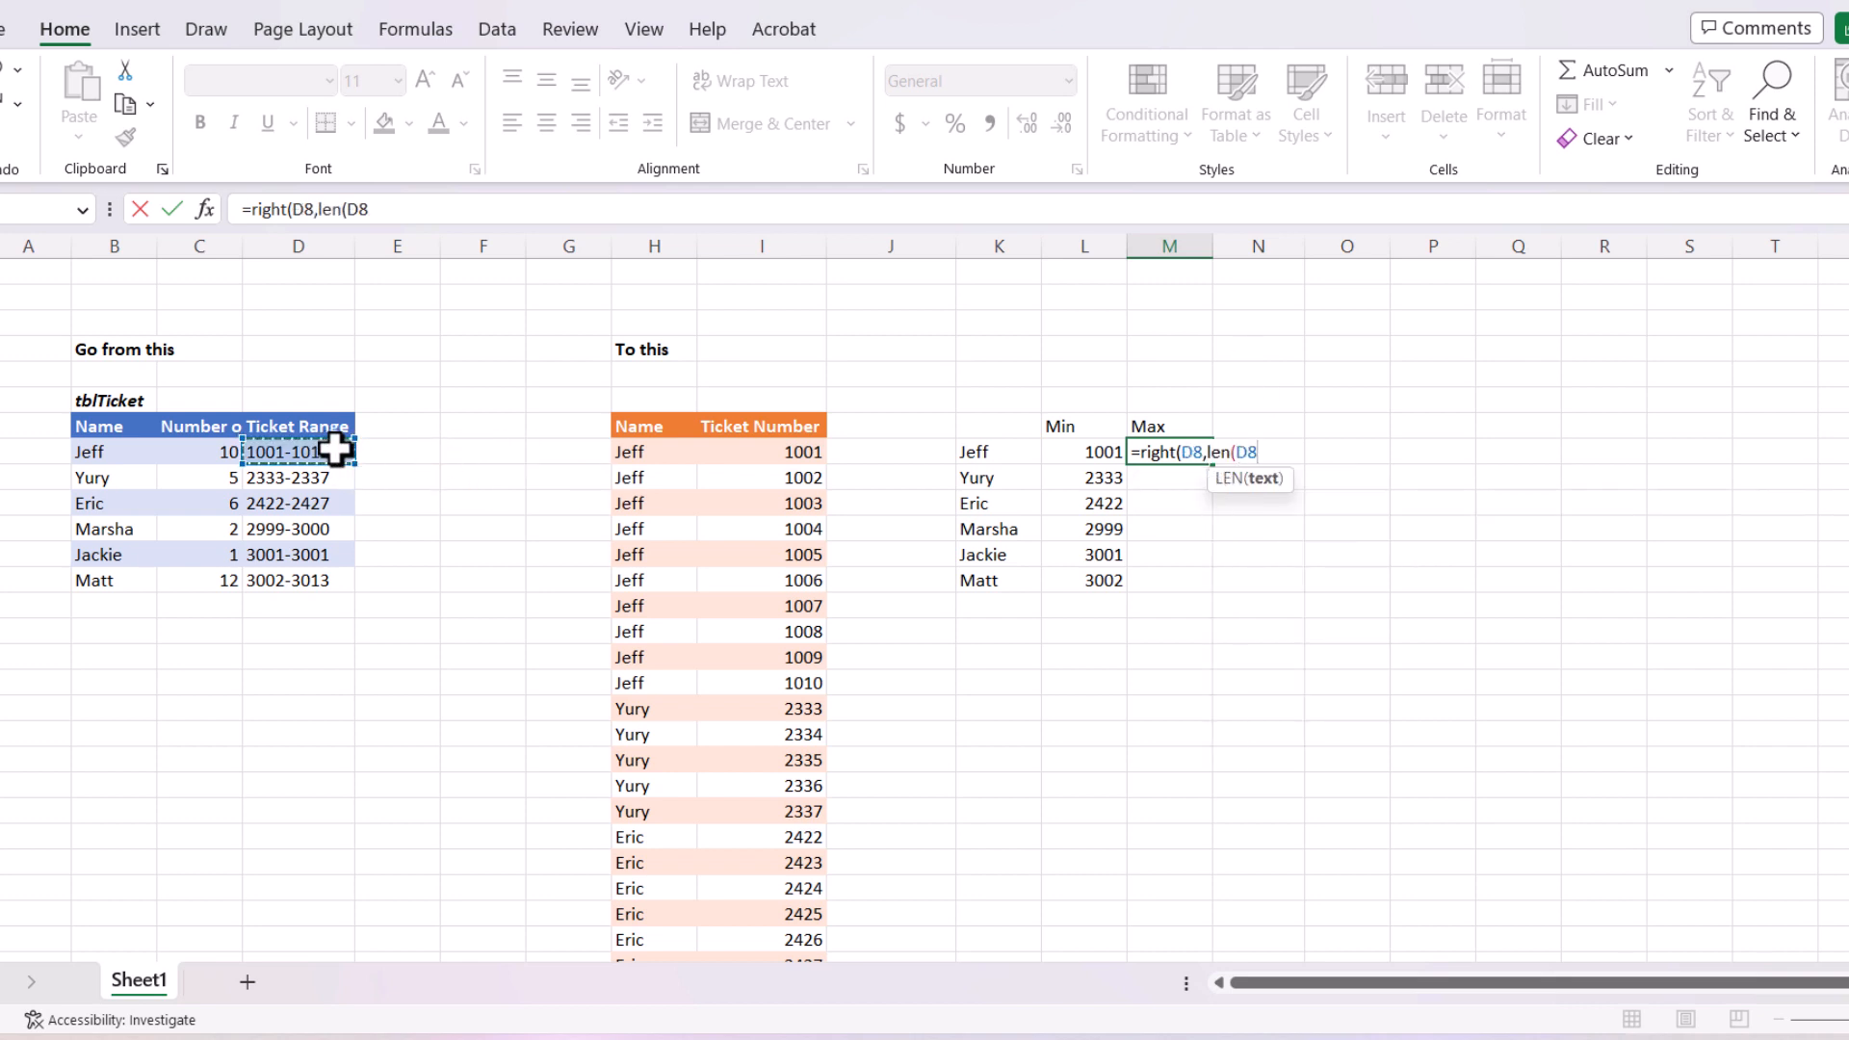
{"action": "type", "text": ")-searh"}
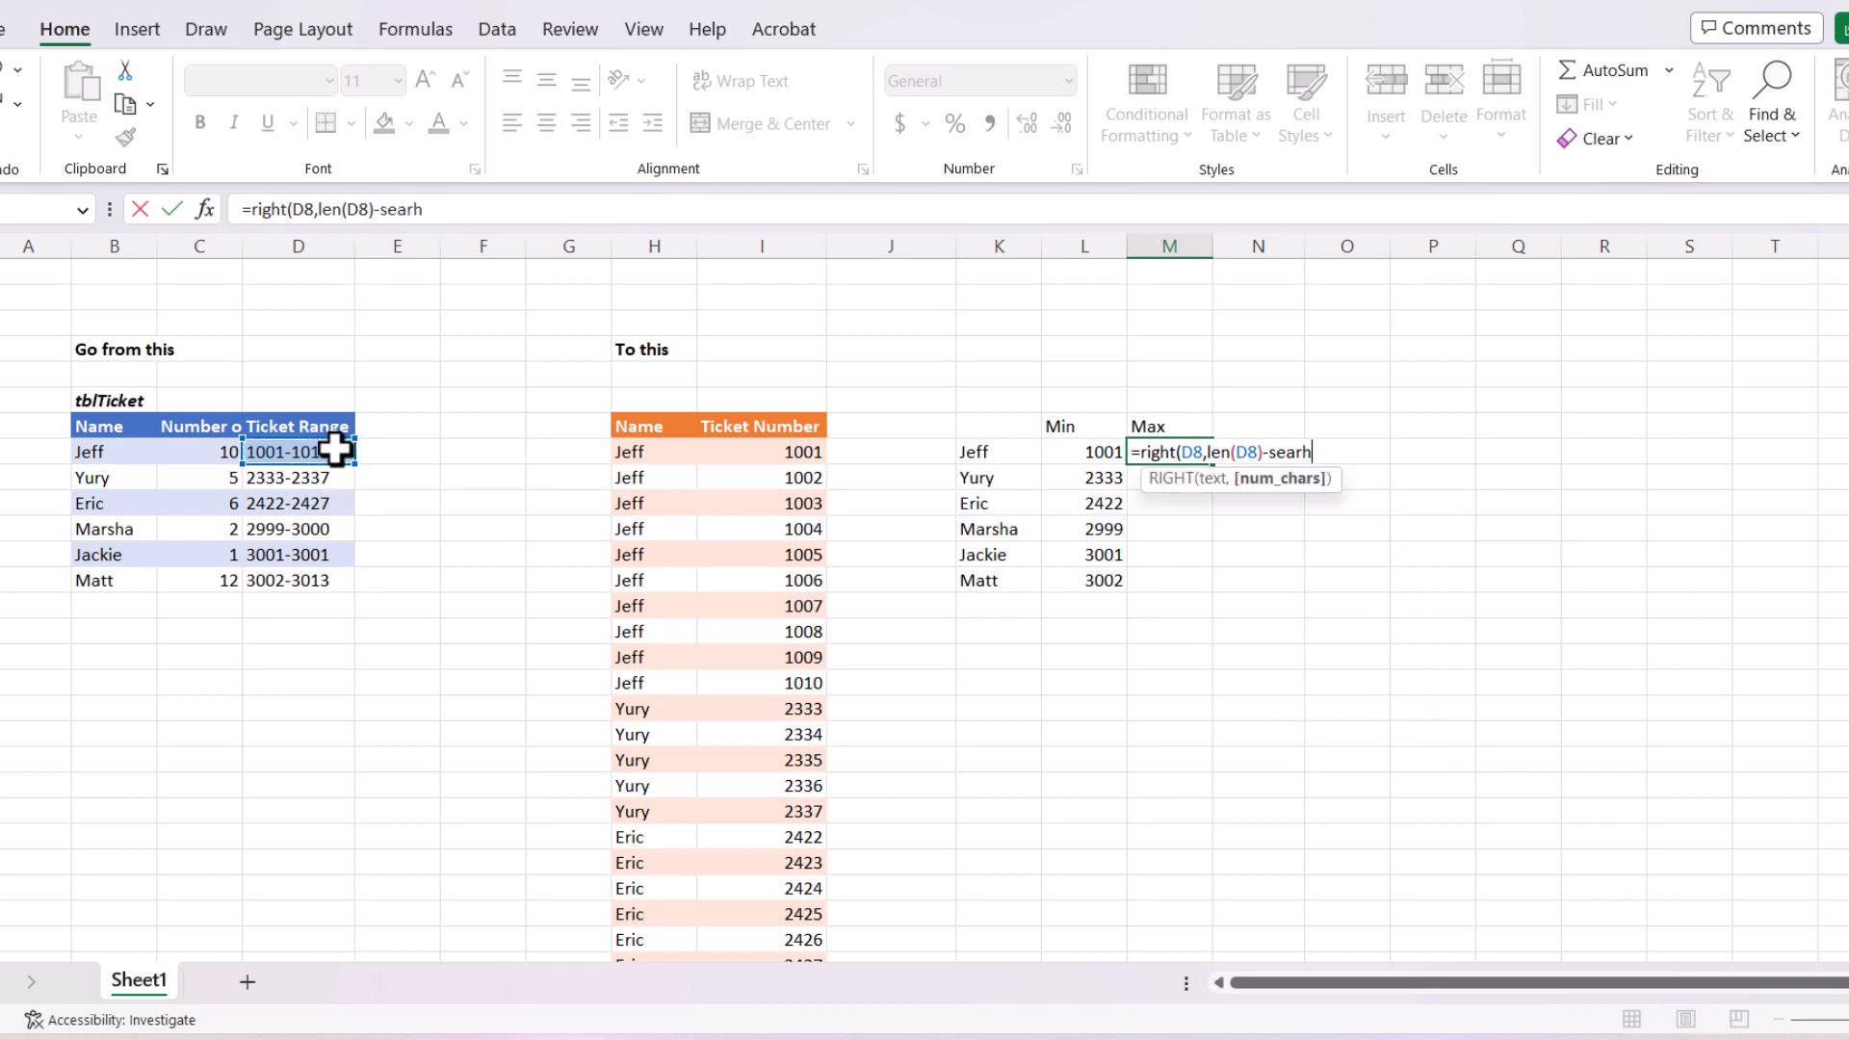
{"action": "key", "text": "BackSpace"}
{"action": "type", "text": "ch(\""}
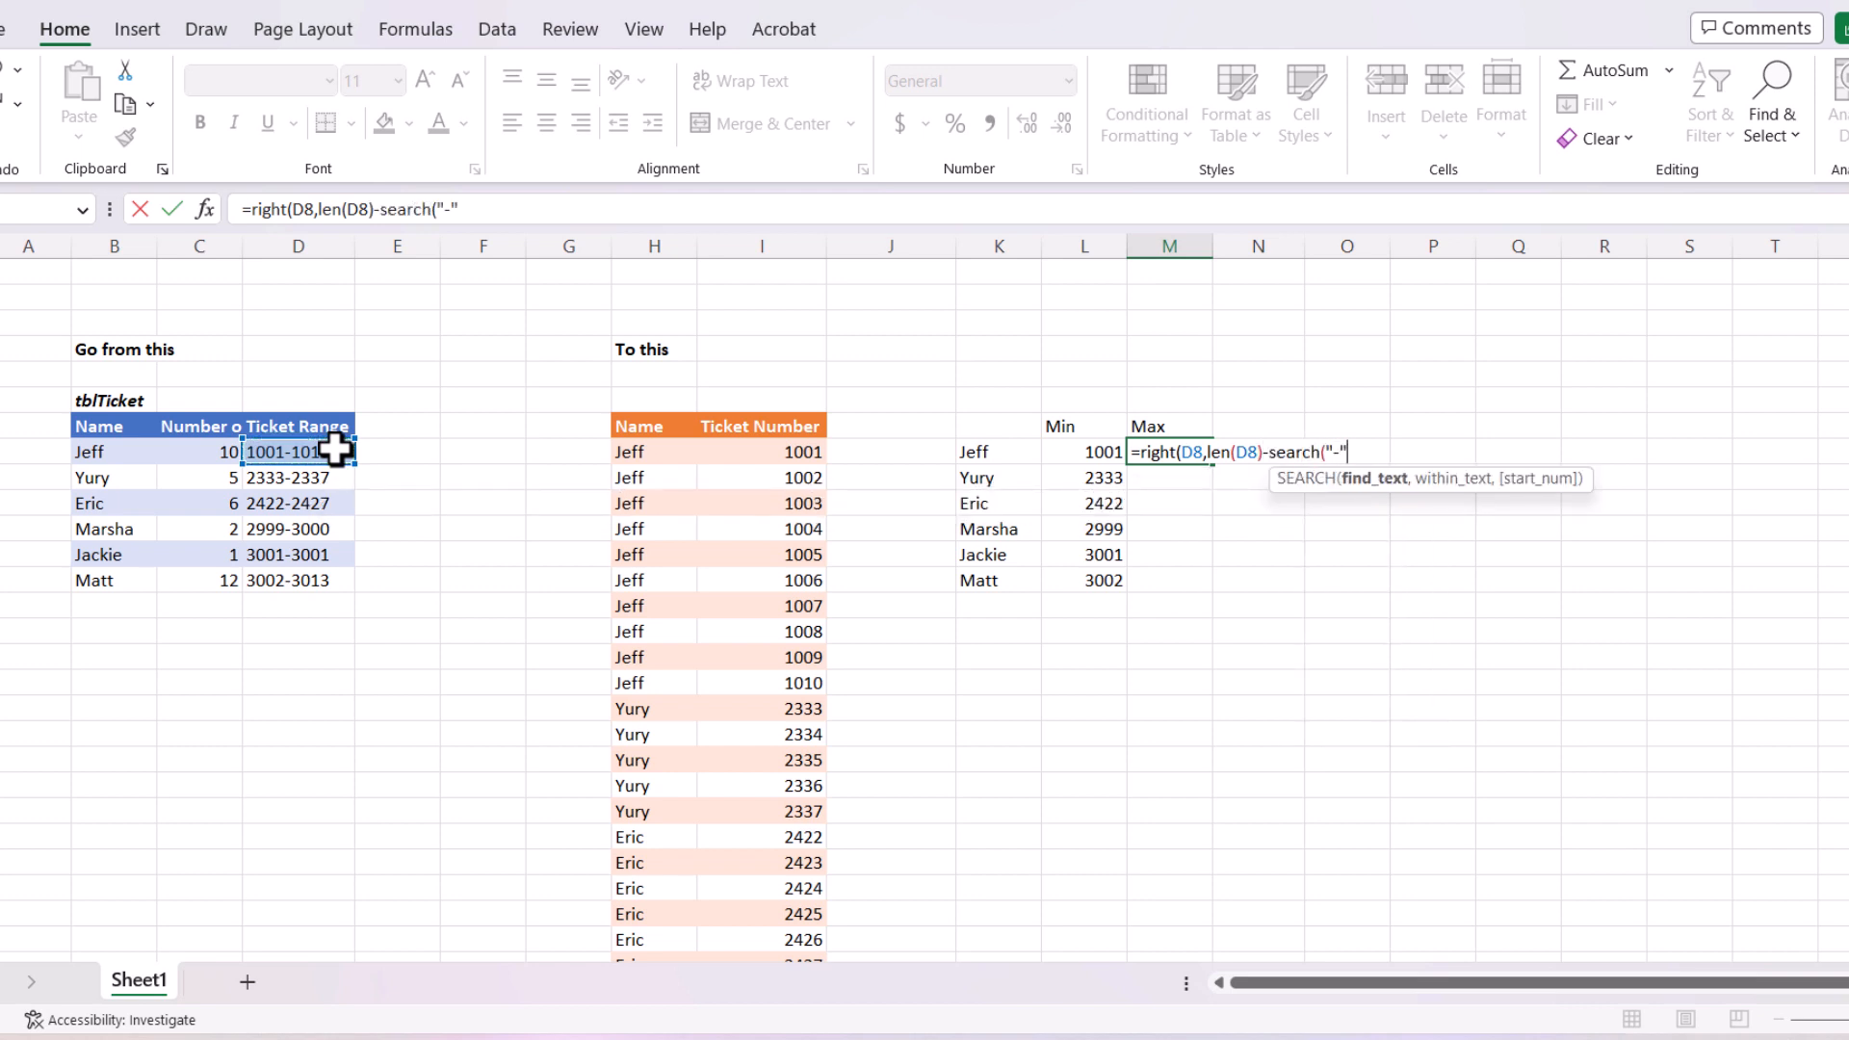
{"action": "type", "text": "-\","}
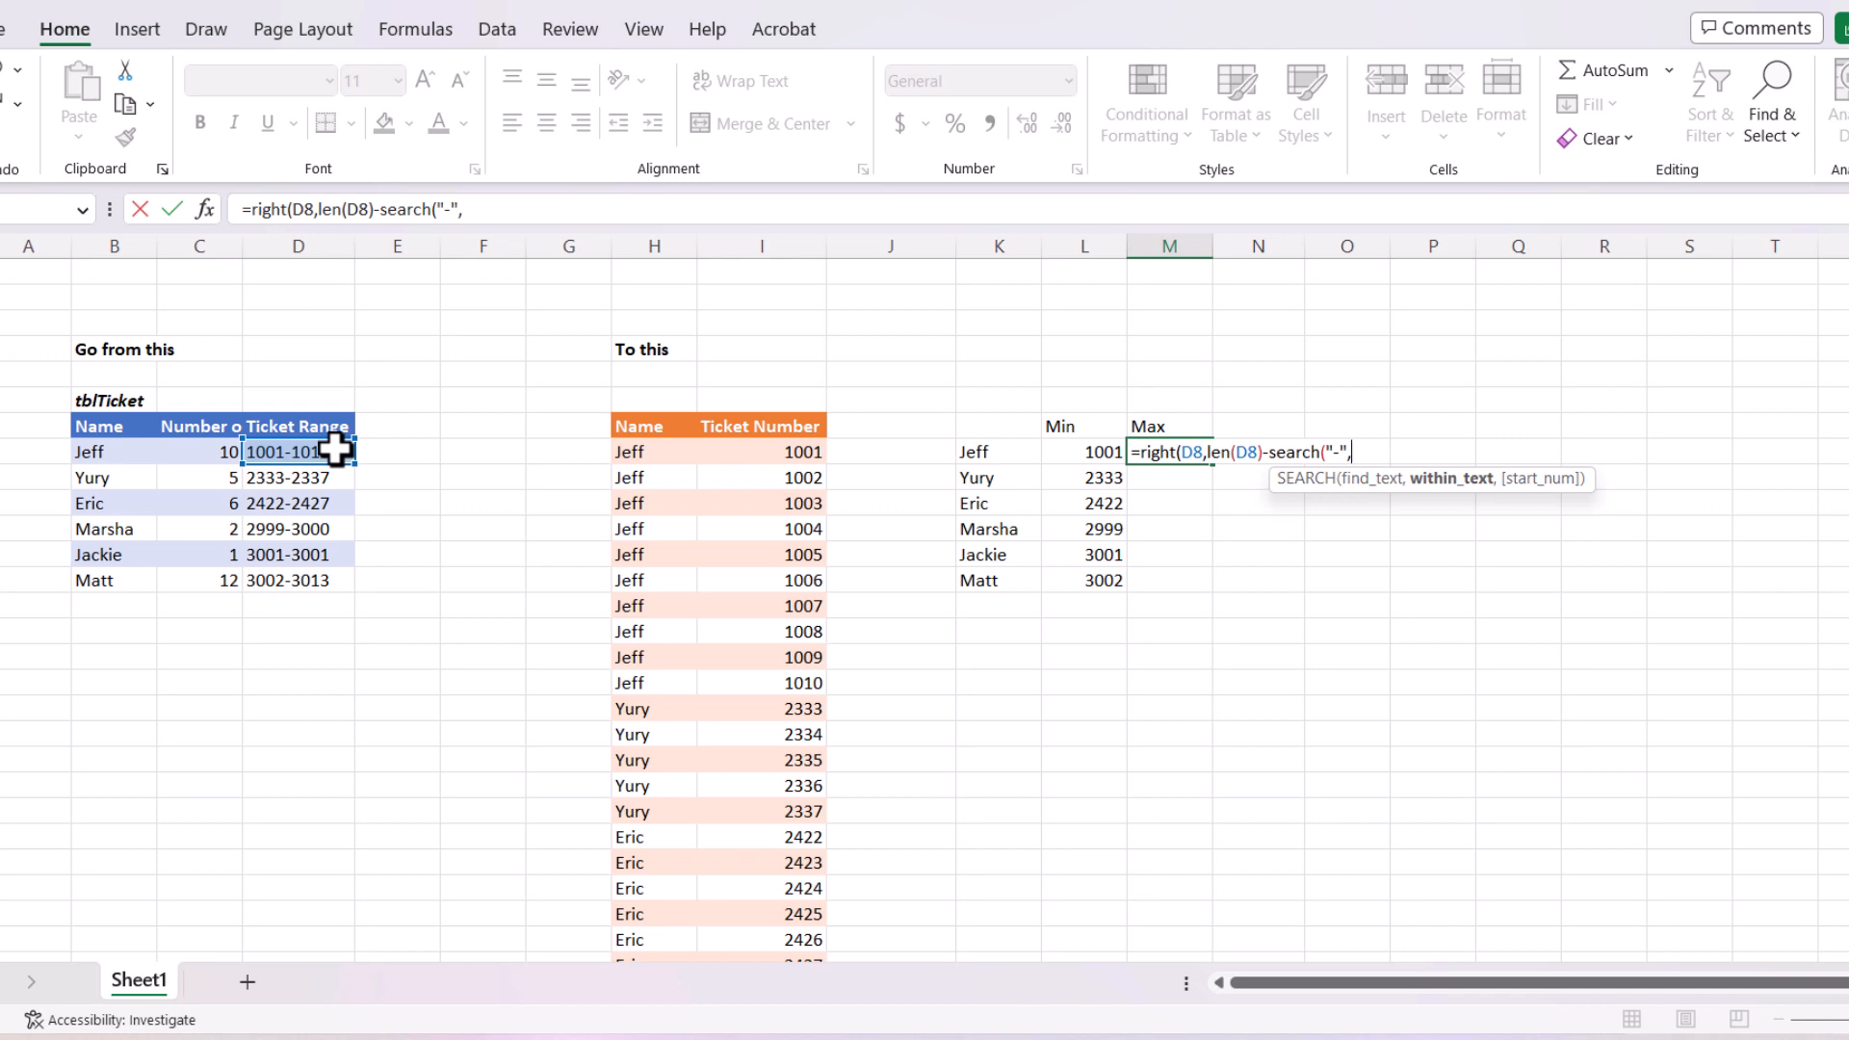
{"action": "left_click", "coordinate": [335, 448]}
{"action": "type", "text": ")"}
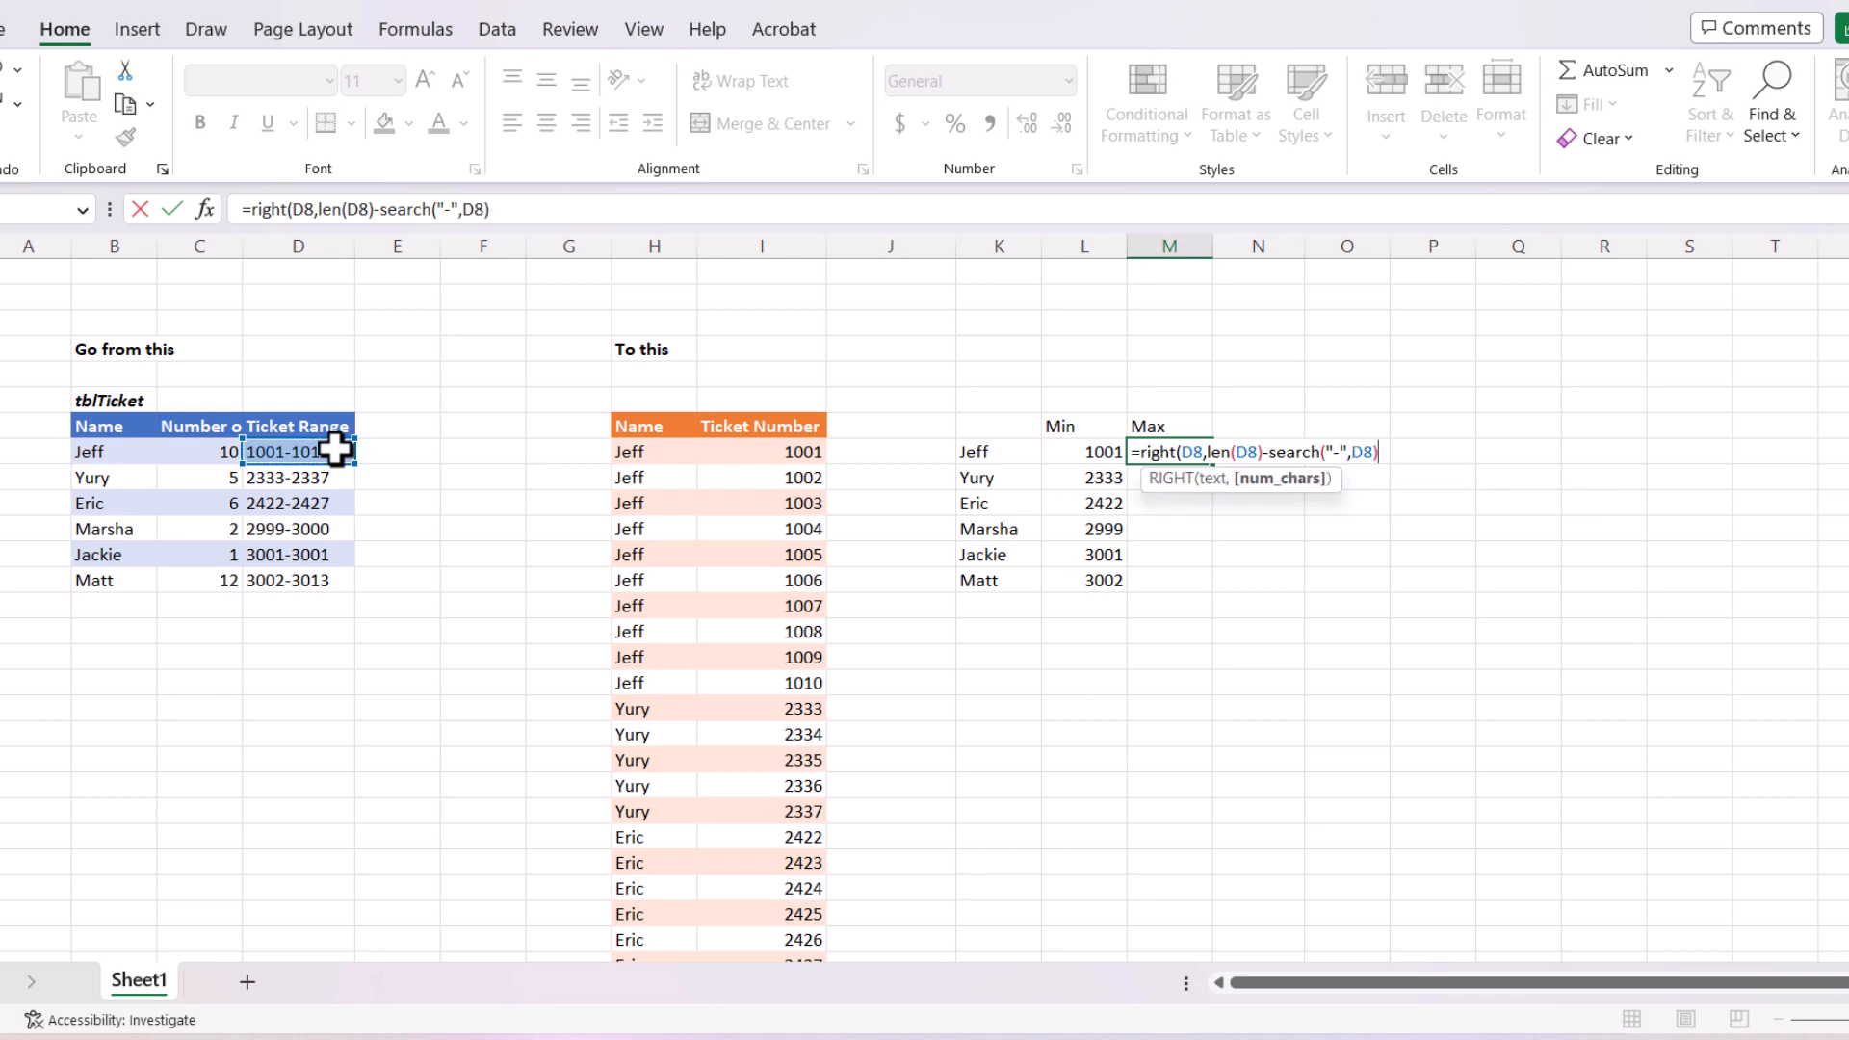
{"action": "key", "text": "Return"}
{"action": "key", "text": "Return"}
{"action": "key", "text": "Up"}
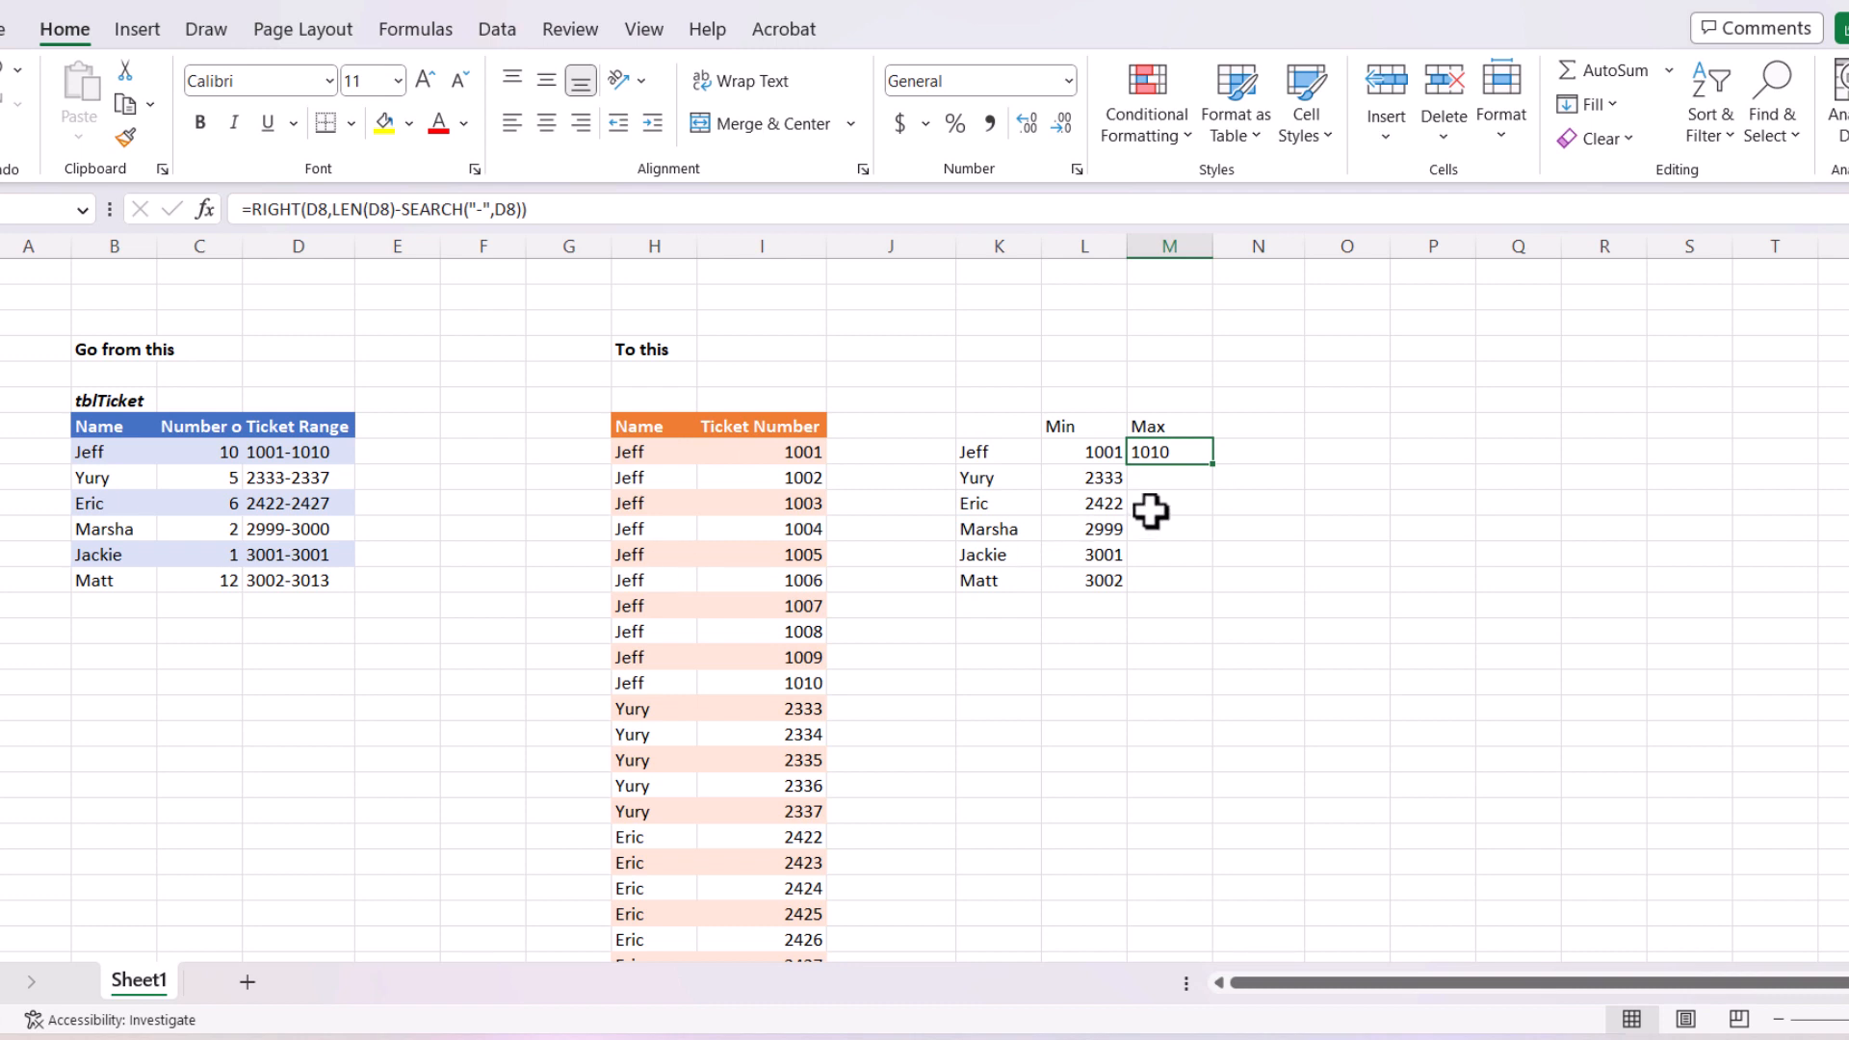
Step: Wrap the M8 formula in VALUE so it reads =VALUE(RIGHT(D8,LEN(D8)-SEARCH("-",D8))) and fill it down through M13
{"action": "left_click", "coordinate": [251, 205]}
{"action": "type", "text": "value("}
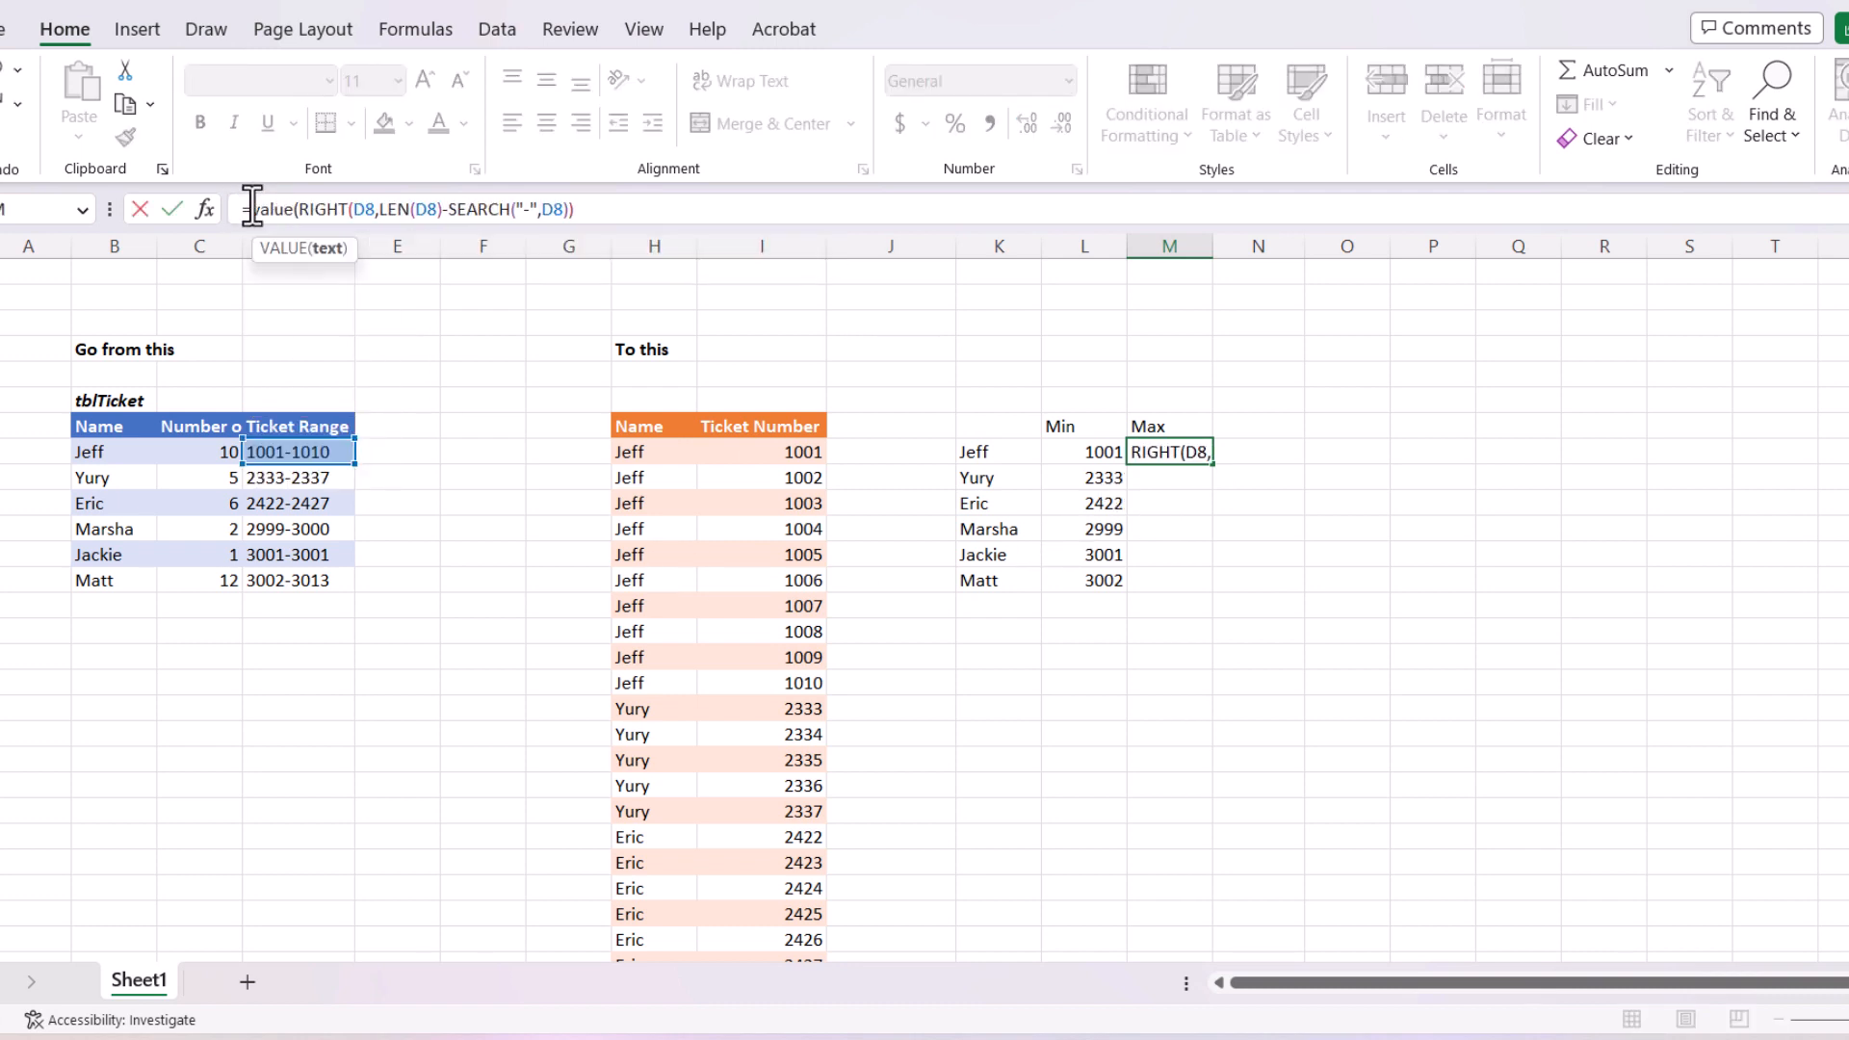
{"action": "key", "text": "Return"}
{"action": "key", "text": "Return"}
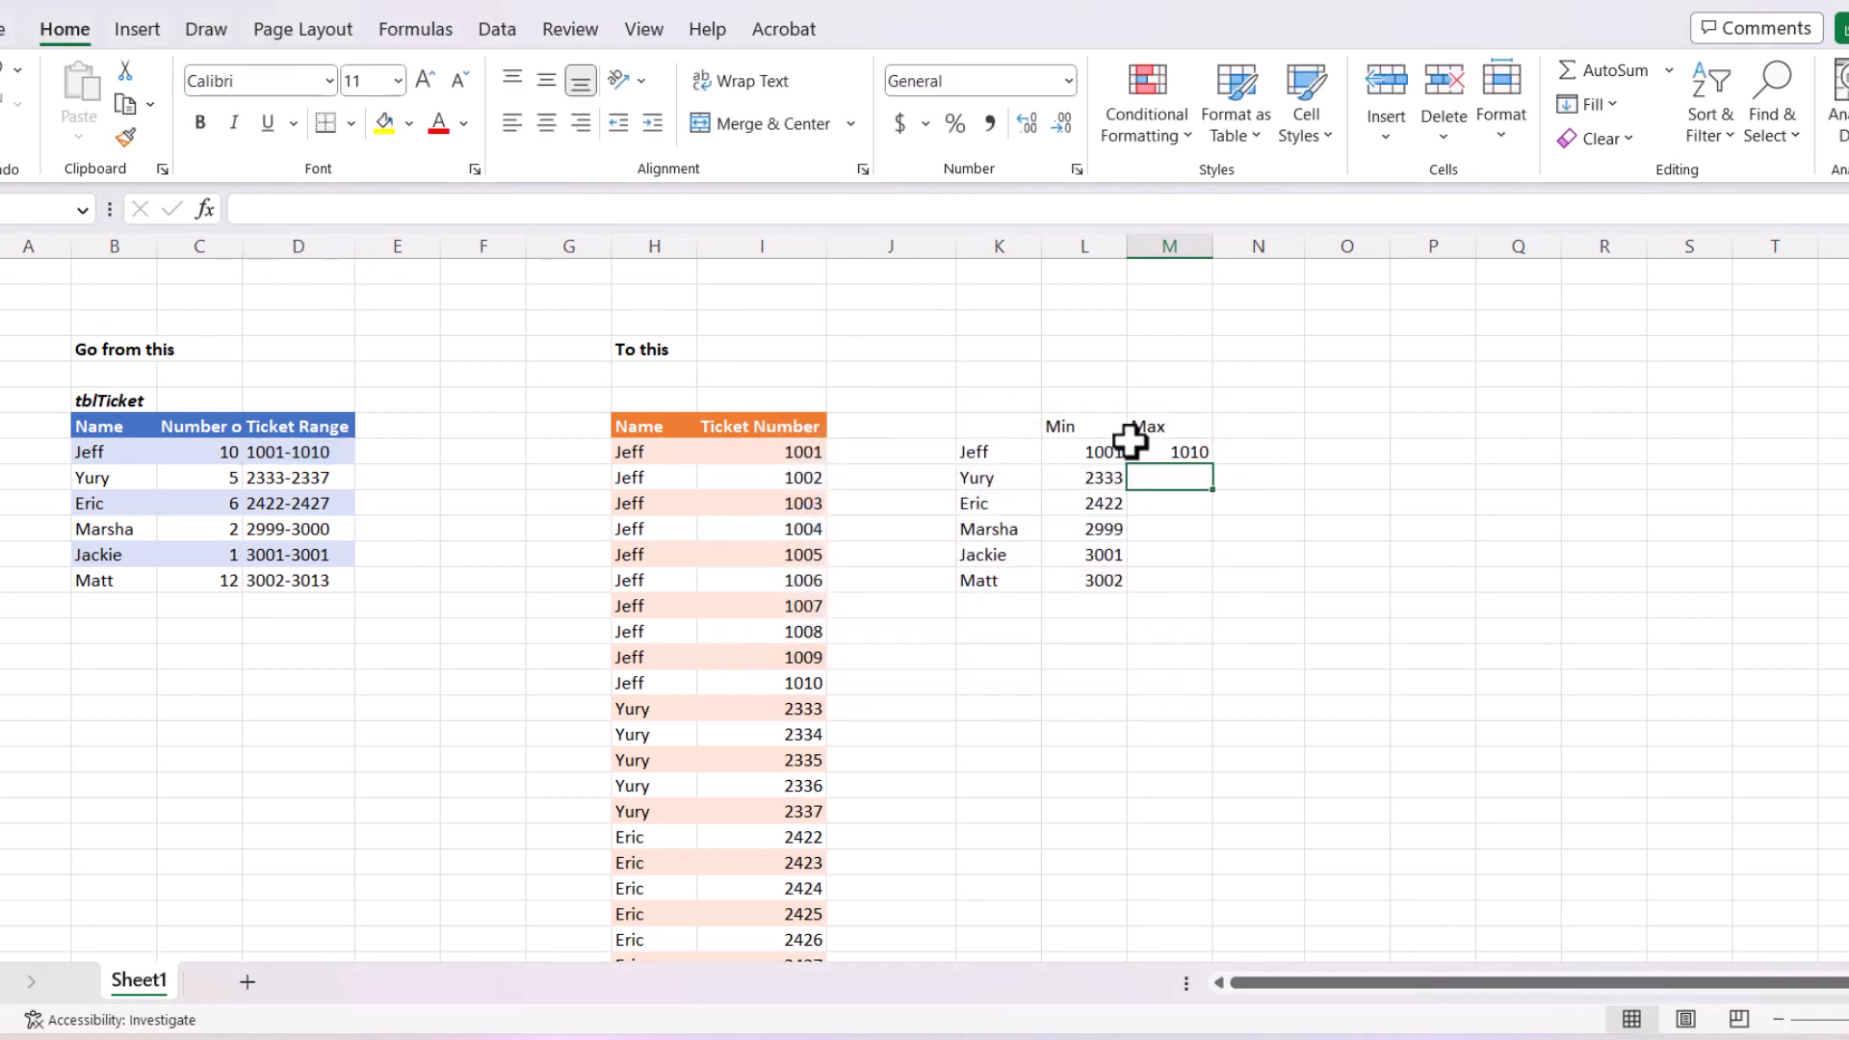
{"action": "left_click", "coordinate": [1131, 441]}
{"action": "double_click", "coordinate": [1213, 465]}
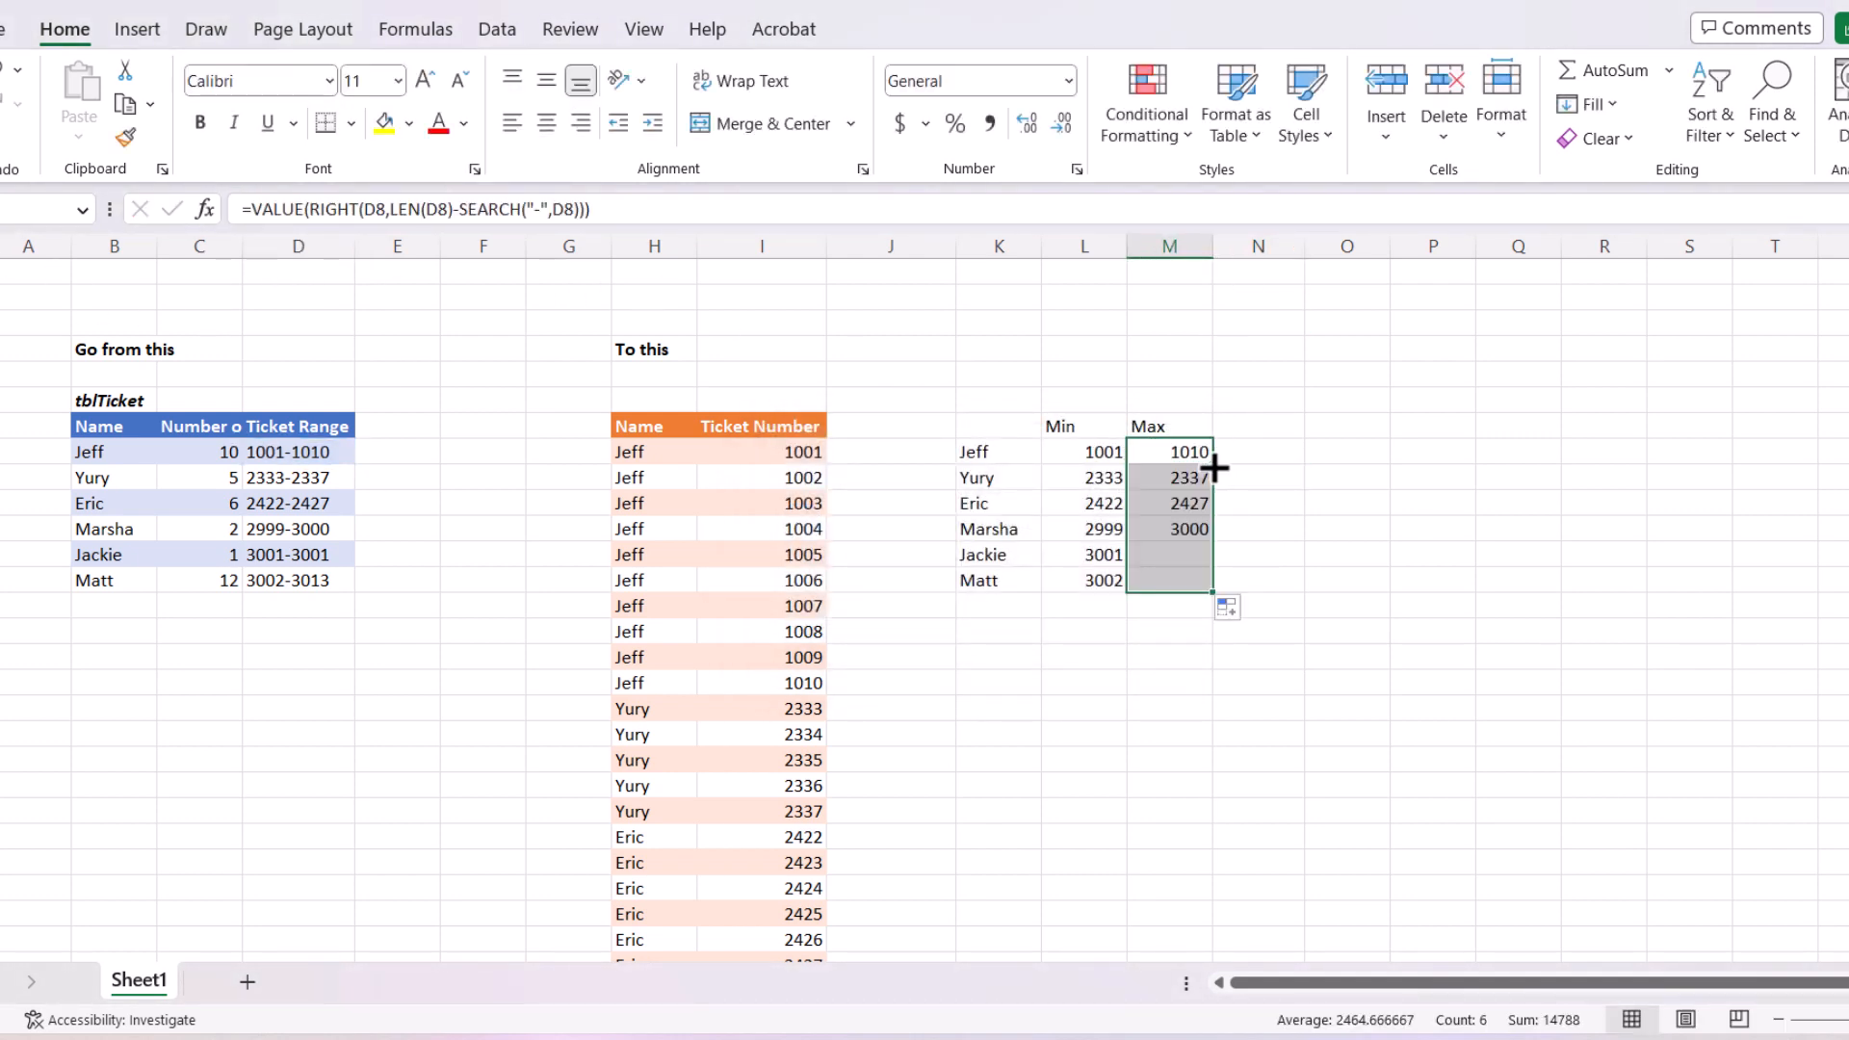
{"action": "left_click", "coordinate": [1235, 424]}
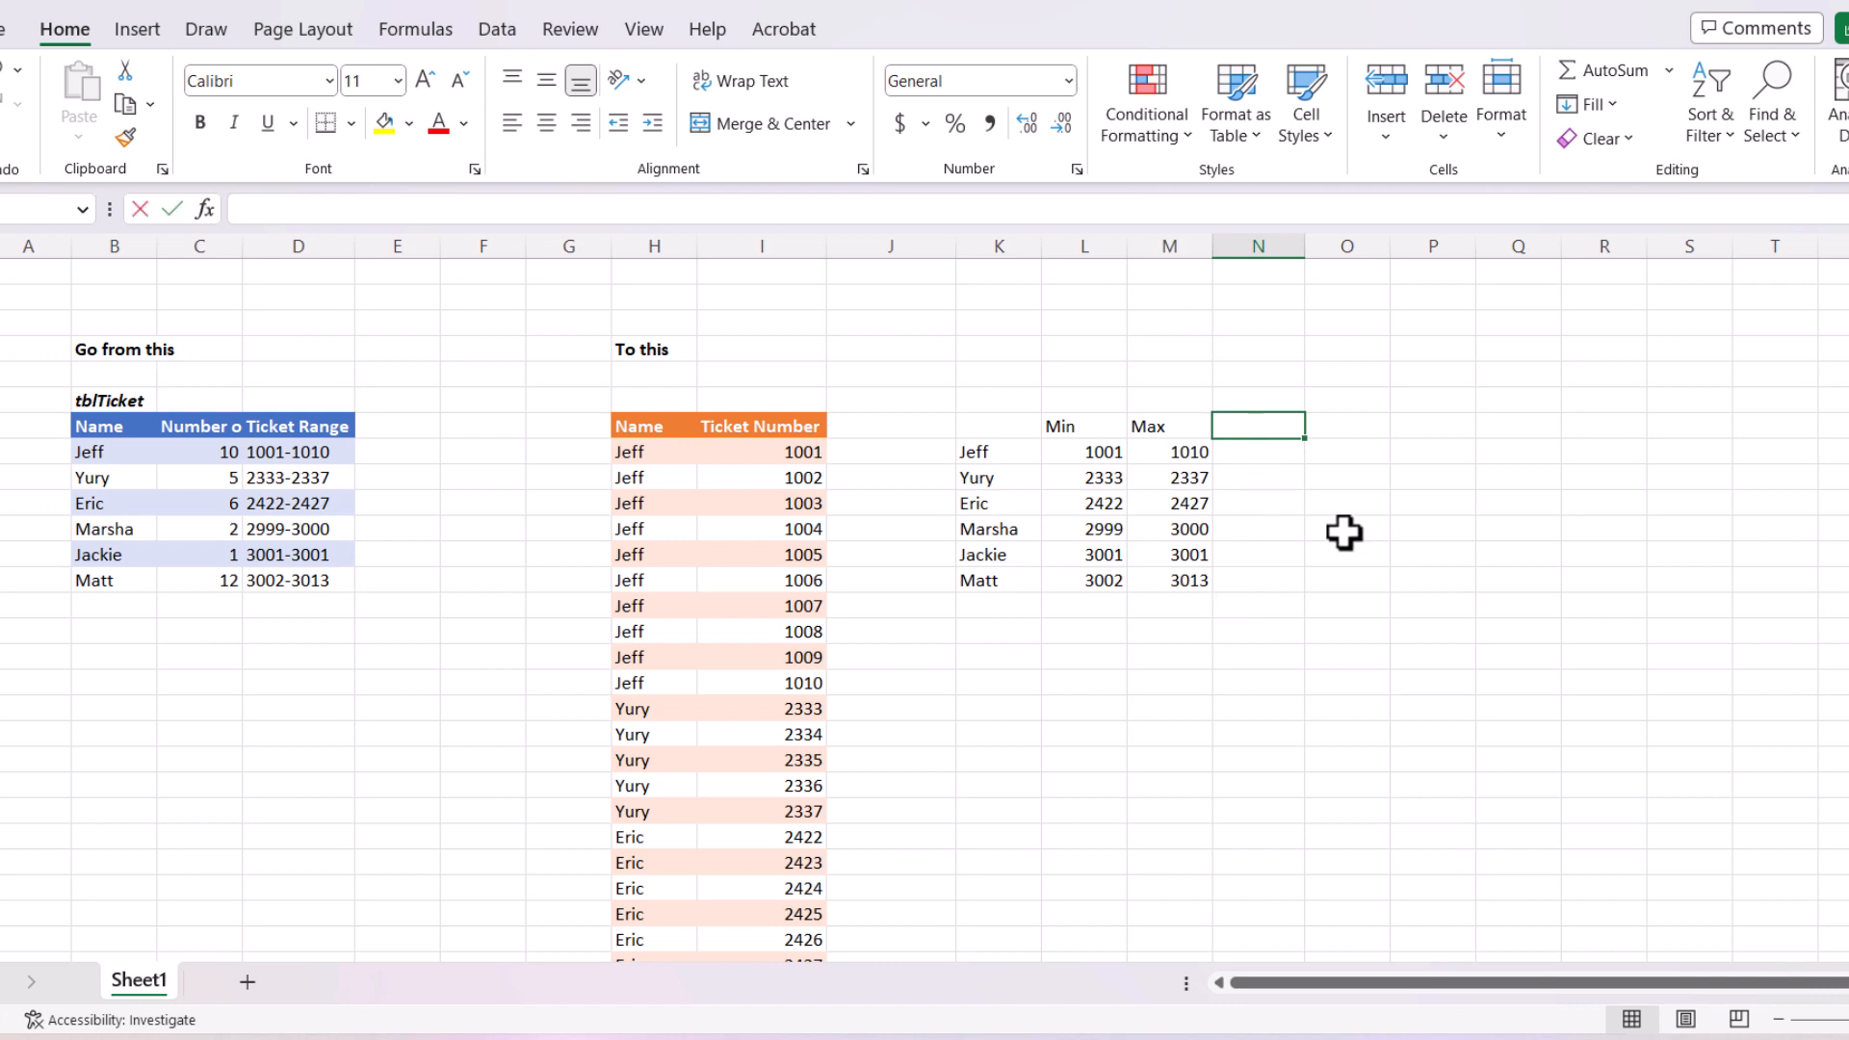
{"action": "type", "text": "N"}
{"action": "key", "text": "Escape"}
Step: Copy the Number of Tickets values from C8:C13 and paste them beside the Max column, starting in N8
{"action": "key", "text": "Left"}
{"action": "key", "text": "Left"}
{"action": "key", "text": "Left"}
{"action": "key", "text": "Left"}
{"action": "key", "text": "Left"}
{"action": "key", "text": "Left"}
{"action": "key", "text": "Left"}
{"action": "key", "text": "Left"}
{"action": "key", "text": "Left"}
{"action": "key", "text": "Left"}
{"action": "key", "text": "Left"}
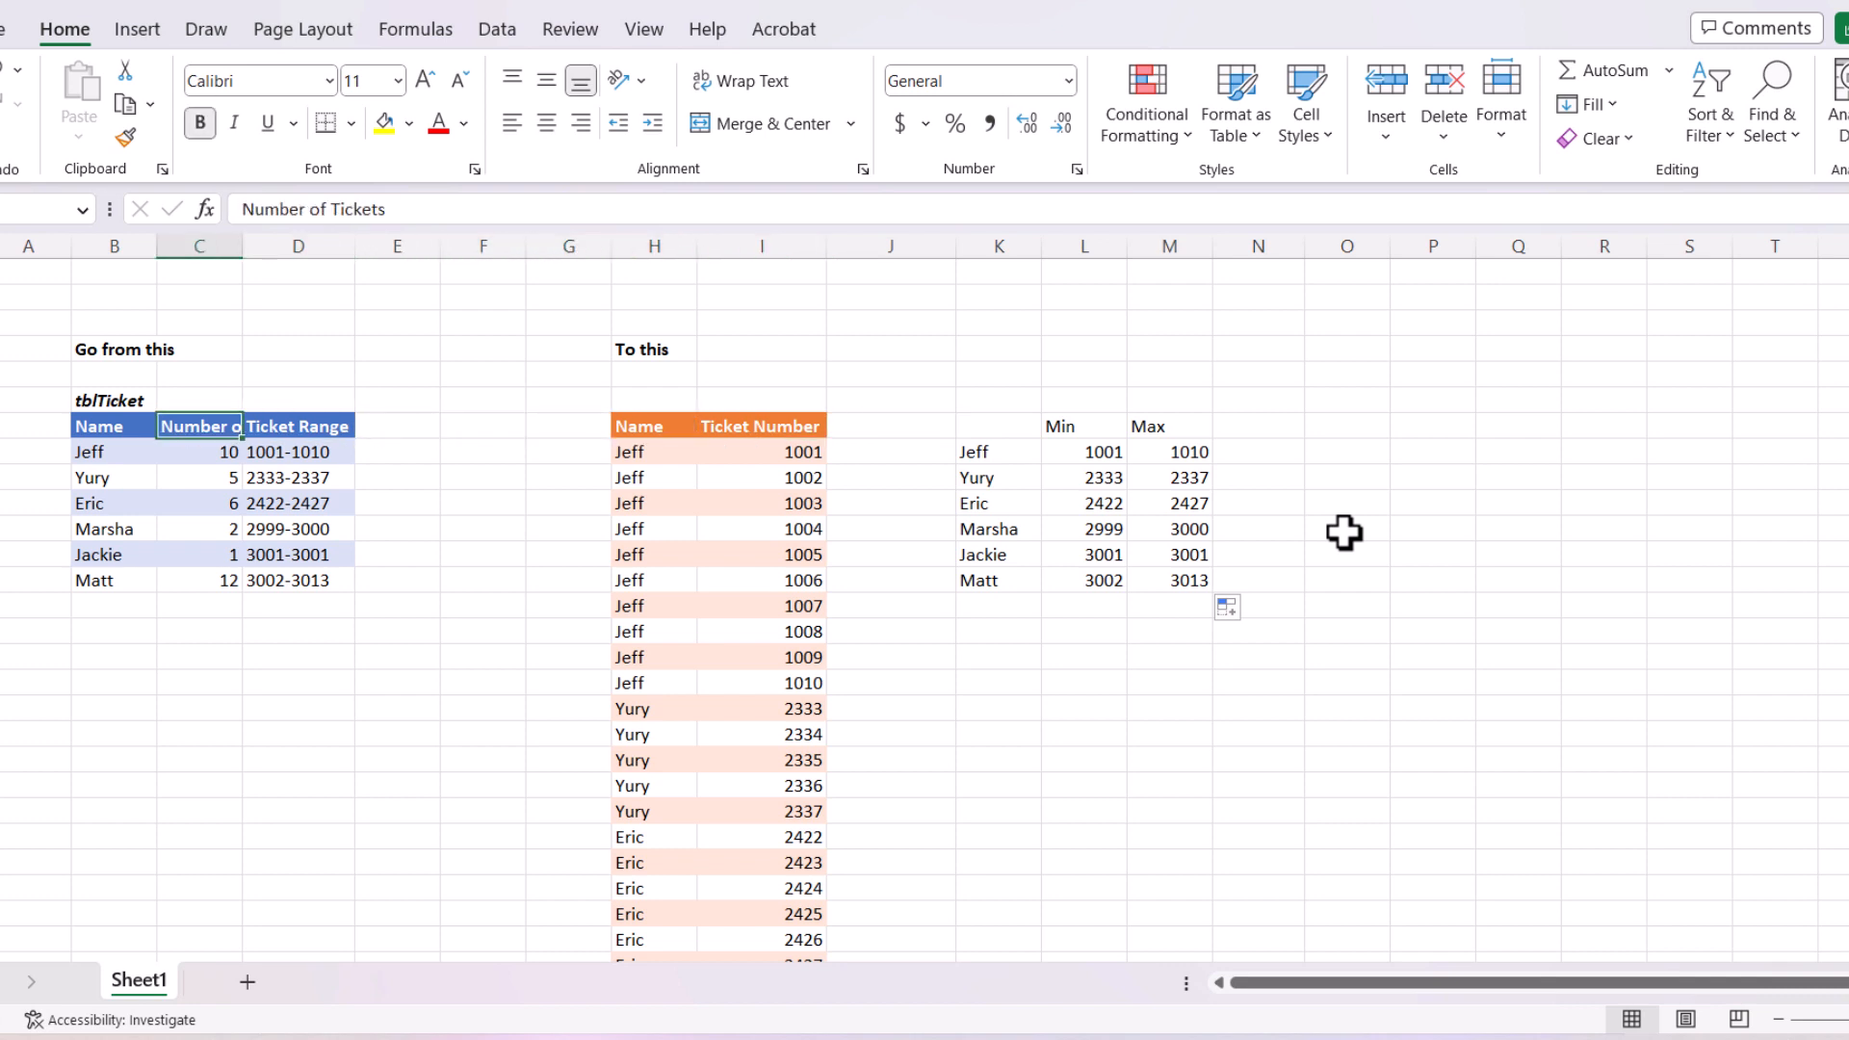
{"action": "key", "text": "Down"}
{"action": "key", "text": "ctrl+shift+Down"}
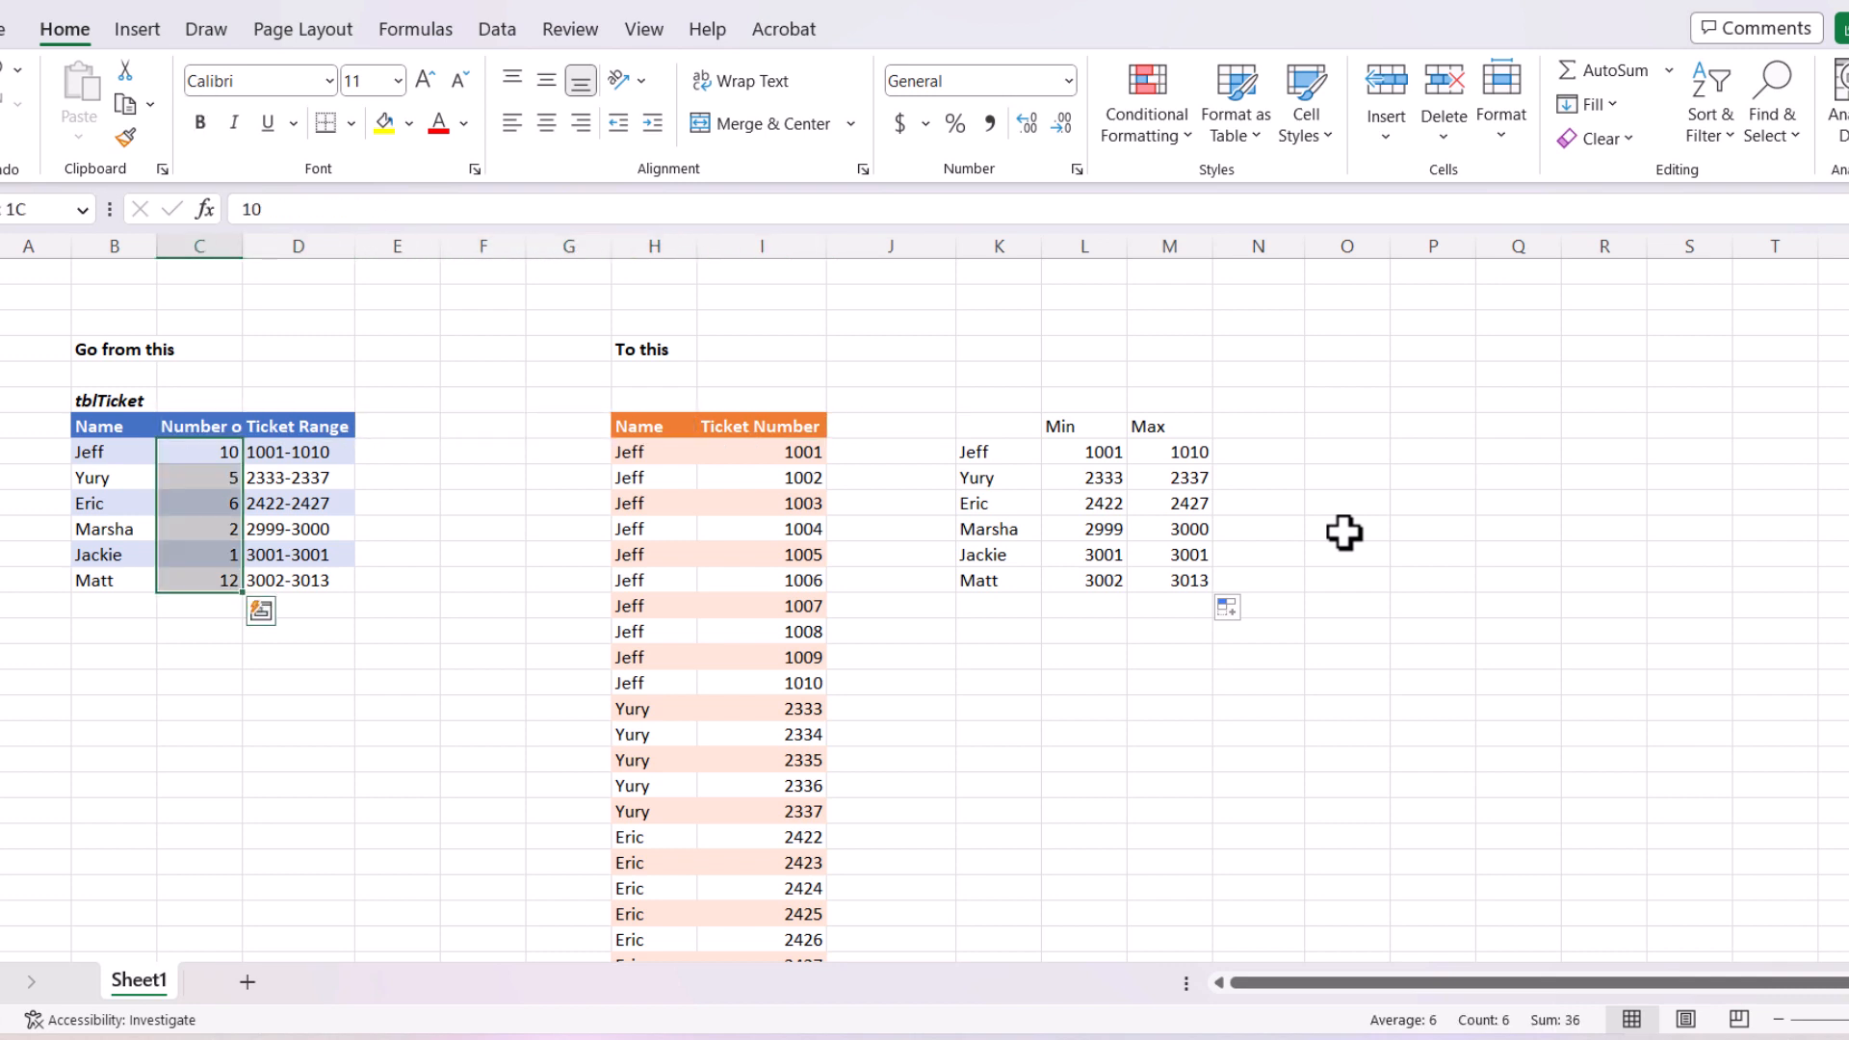
{"action": "key", "text": "ctrl+c"}
{"action": "left_click", "coordinate": [1254, 450]}
{"action": "right_click", "coordinate": [1254, 450]}
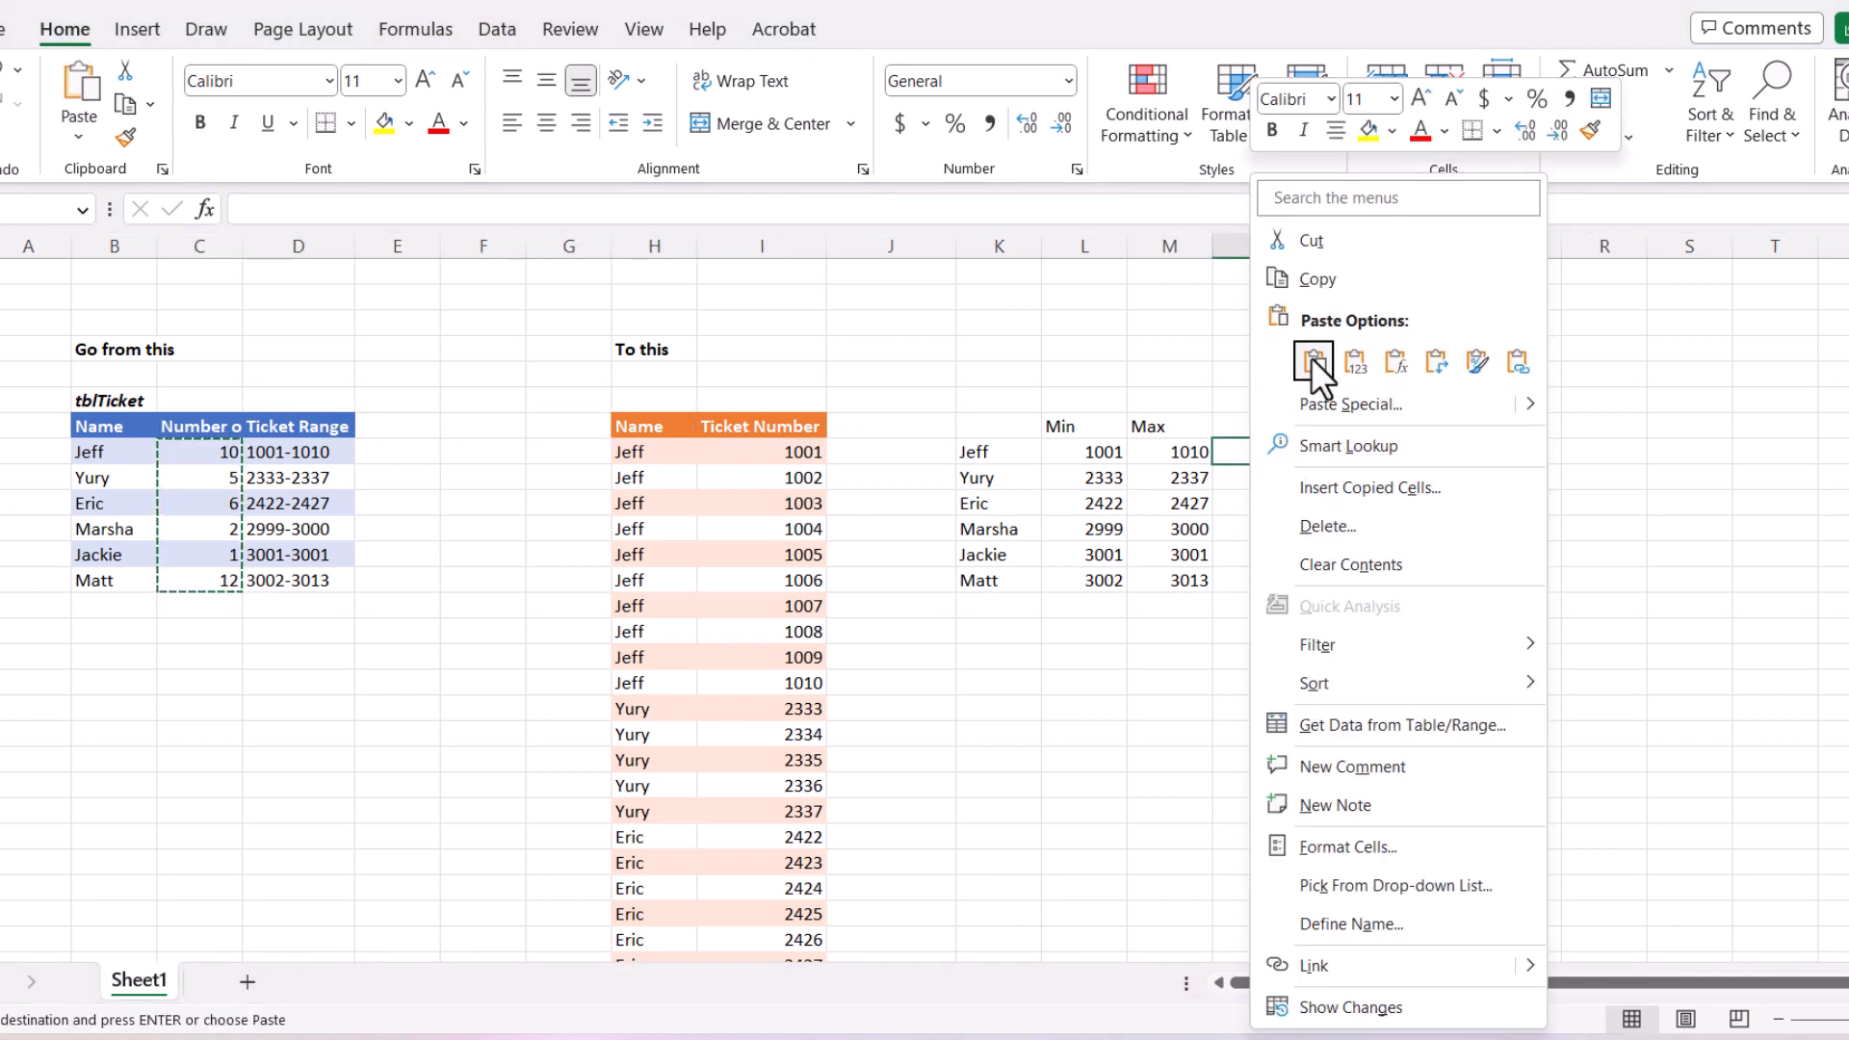
{"action": "left_click", "coordinate": [1309, 359]}
Step: Enter the header Number in N7 above the pasted ticket counts
{"action": "left_click", "coordinate": [1269, 429]}
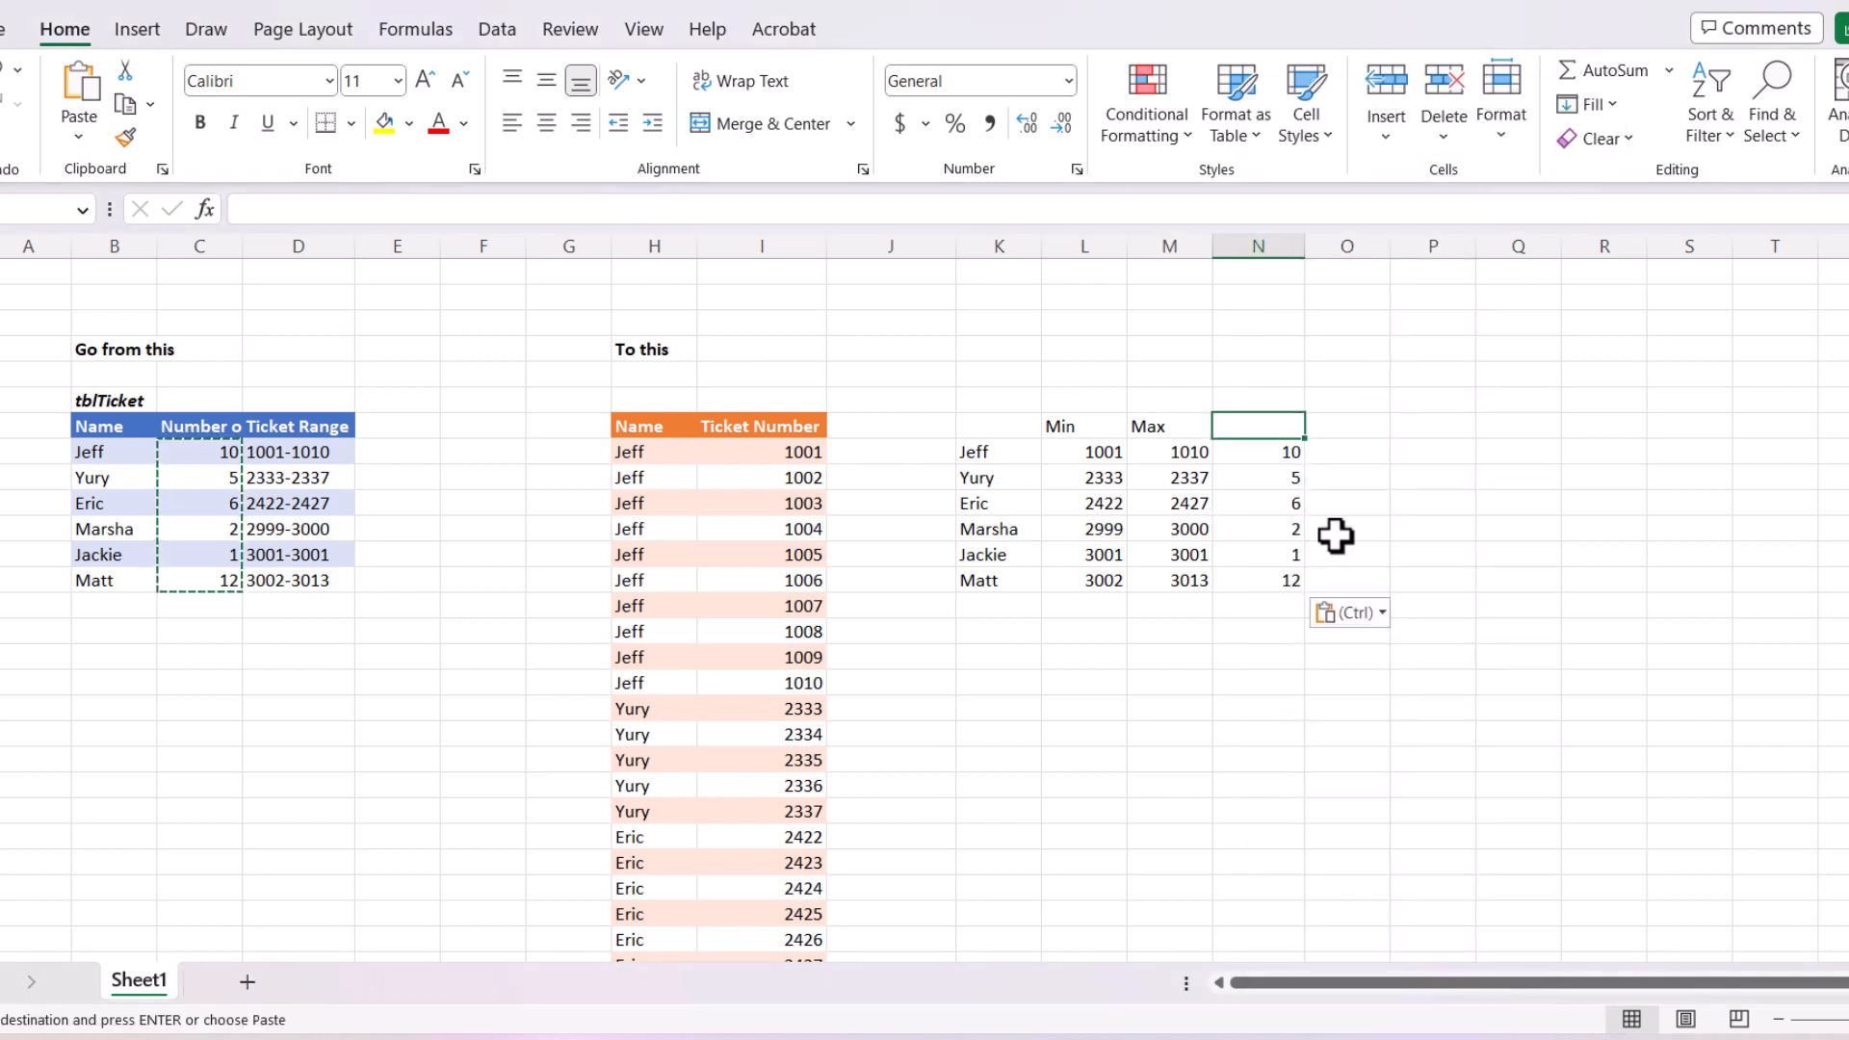
{"action": "type", "text": "Number"}
{"action": "key", "text": "Return"}
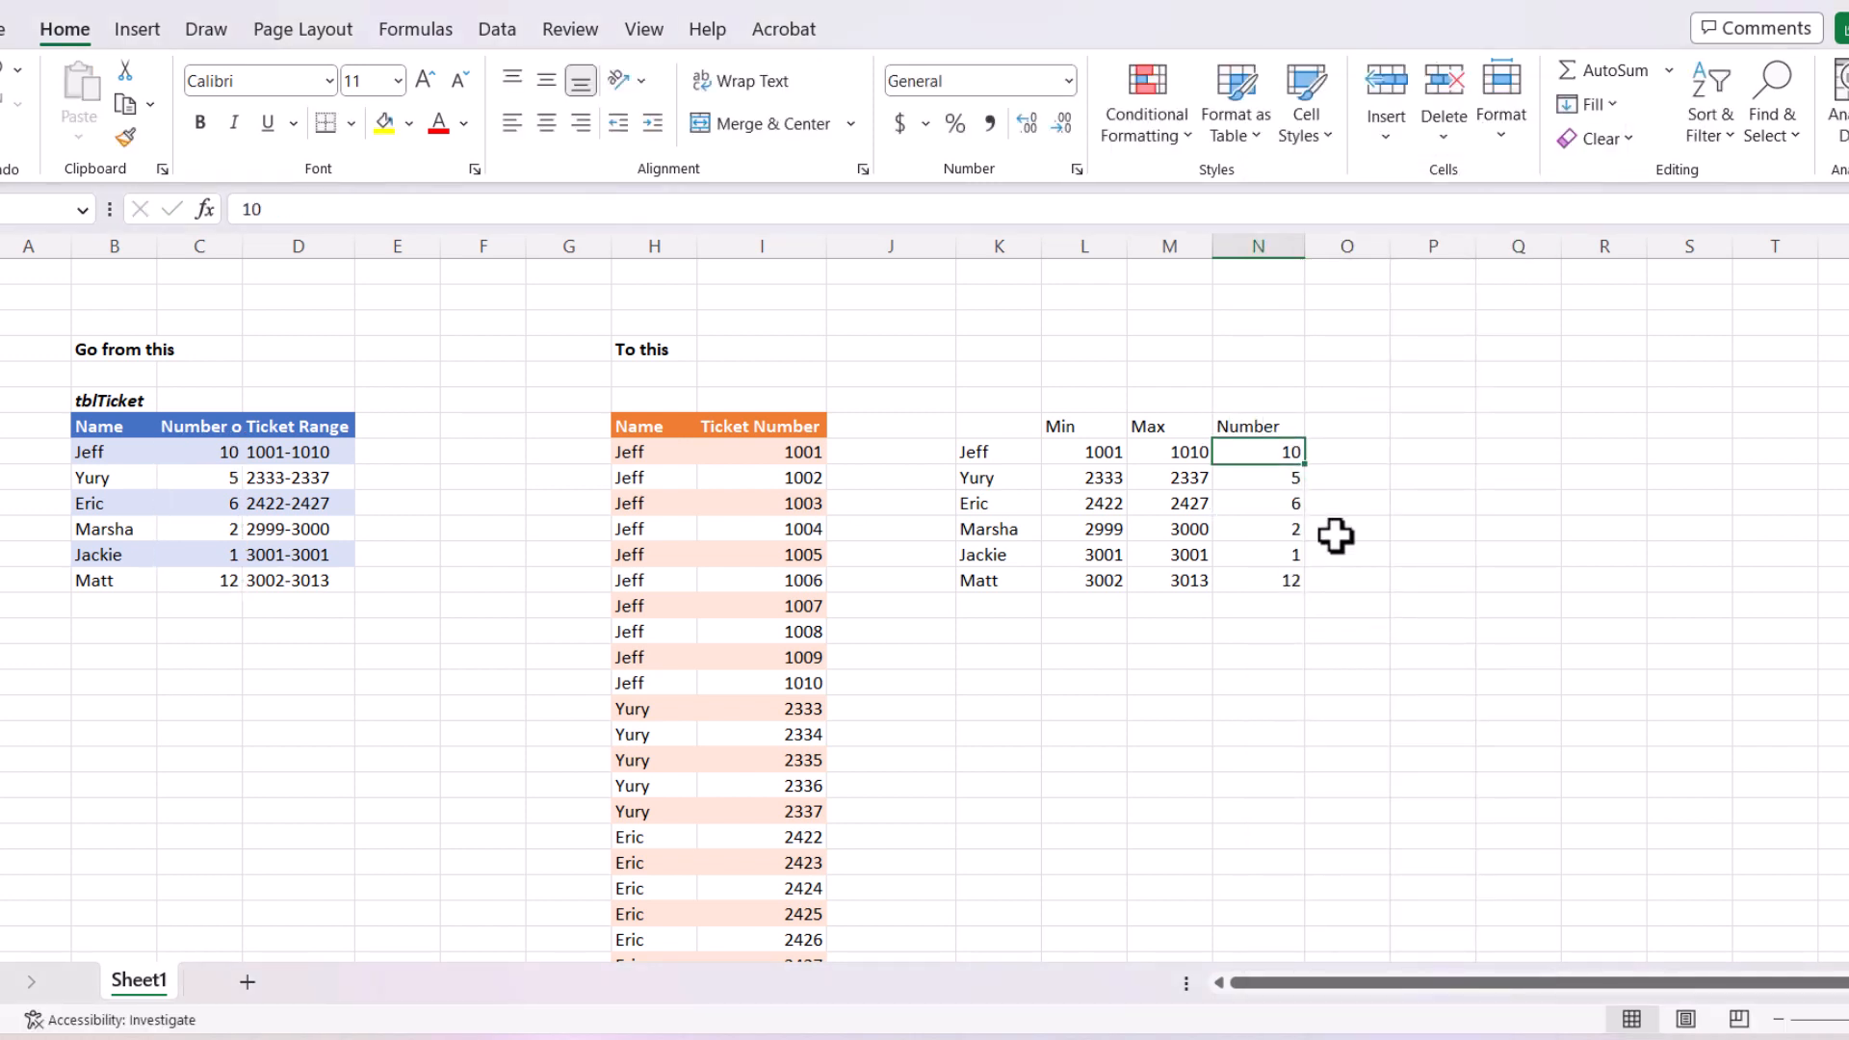
Step: Enter the header Ticket 1 in O7 and fill the series across to Ticket 12 in Z7
{"action": "key", "text": "Right"}
{"action": "key", "text": "Up"}
{"action": "type", "text": "Ticket"}
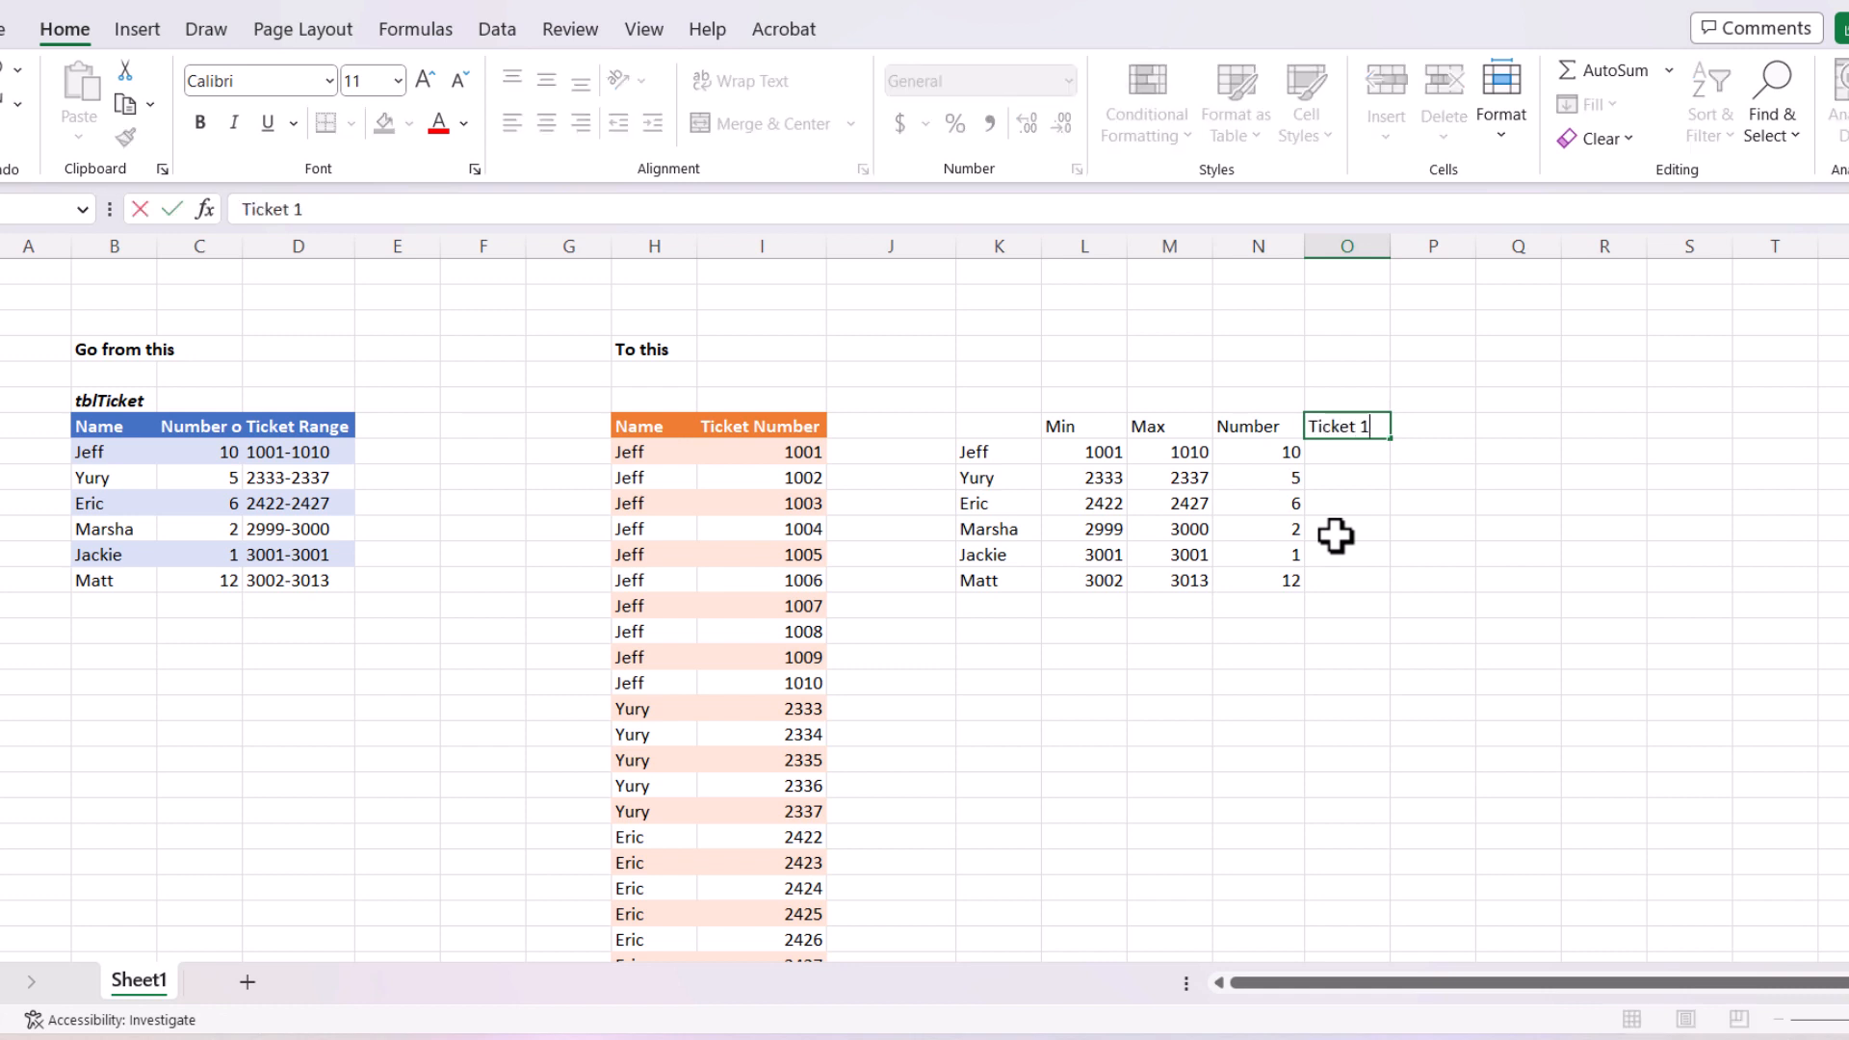
{"action": "type", "text": " 1"}
{"action": "key", "text": "ctrl+Return"}
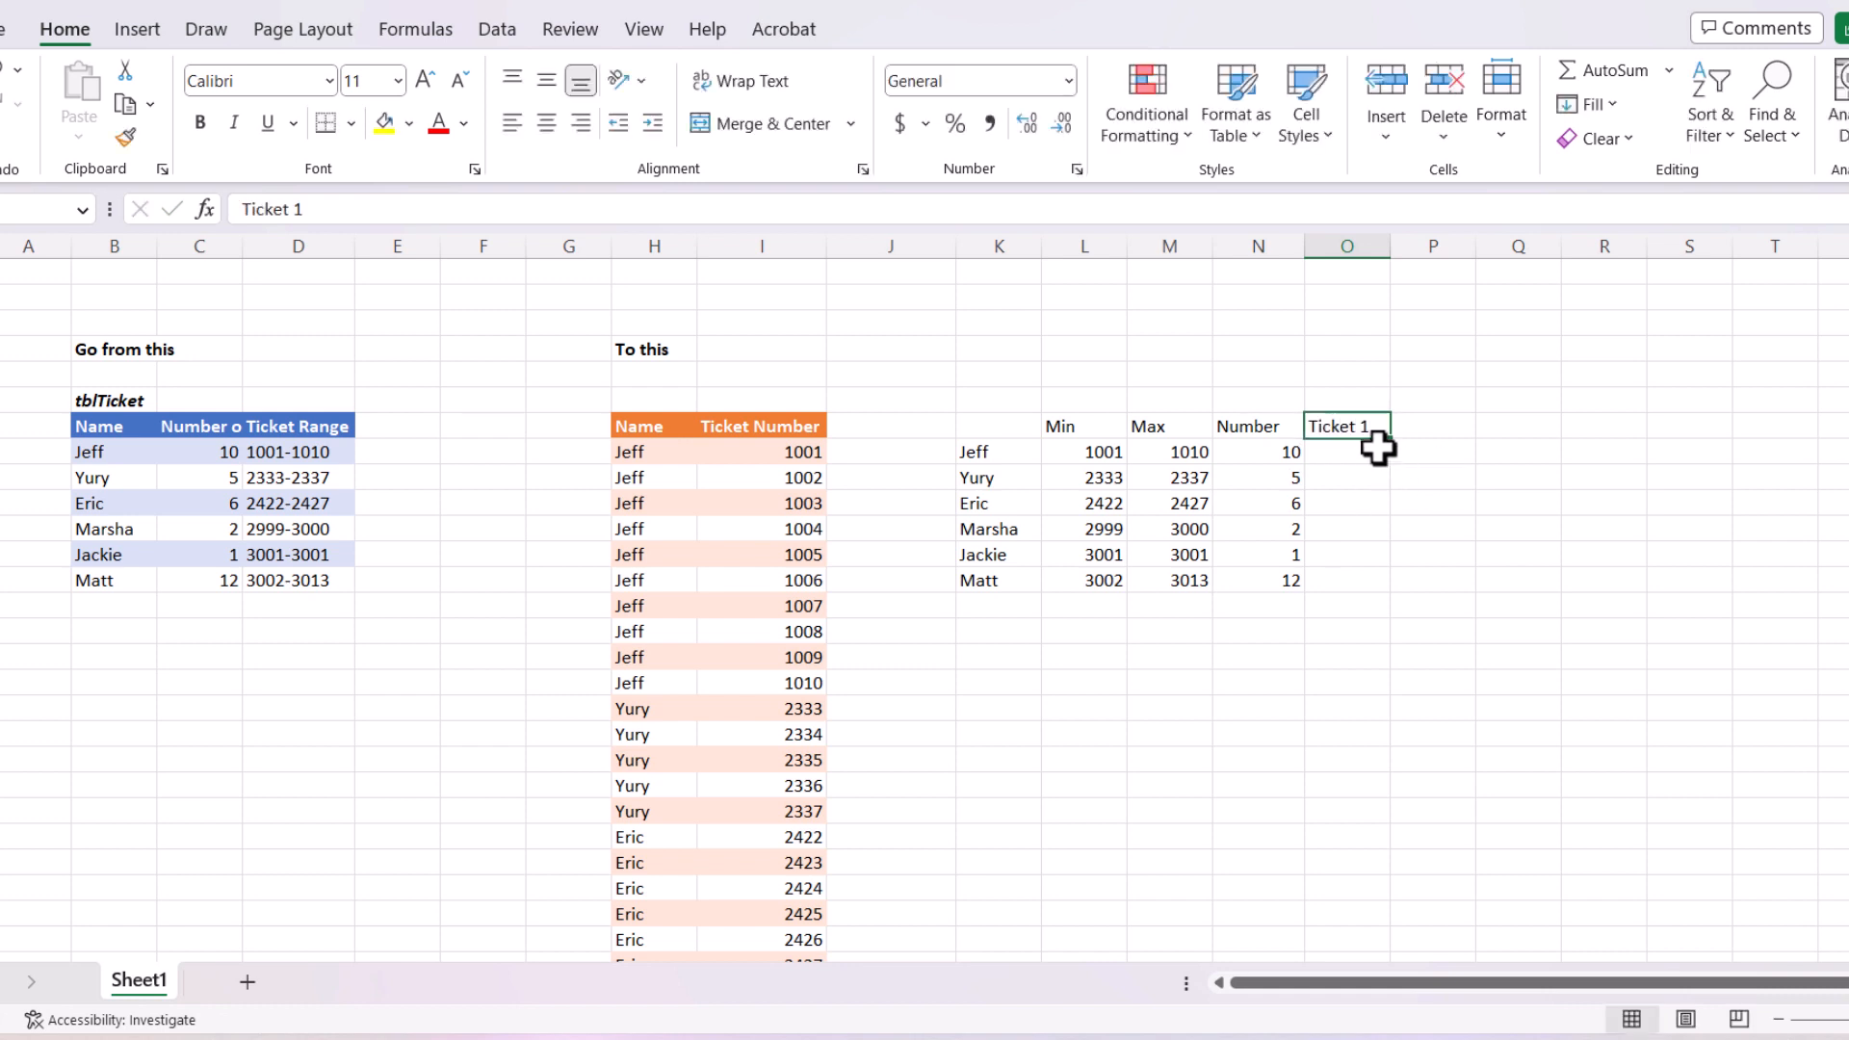
{"action": "left_click_drag", "start_coordinate": [1391, 440], "coordinate": [1777, 426]}
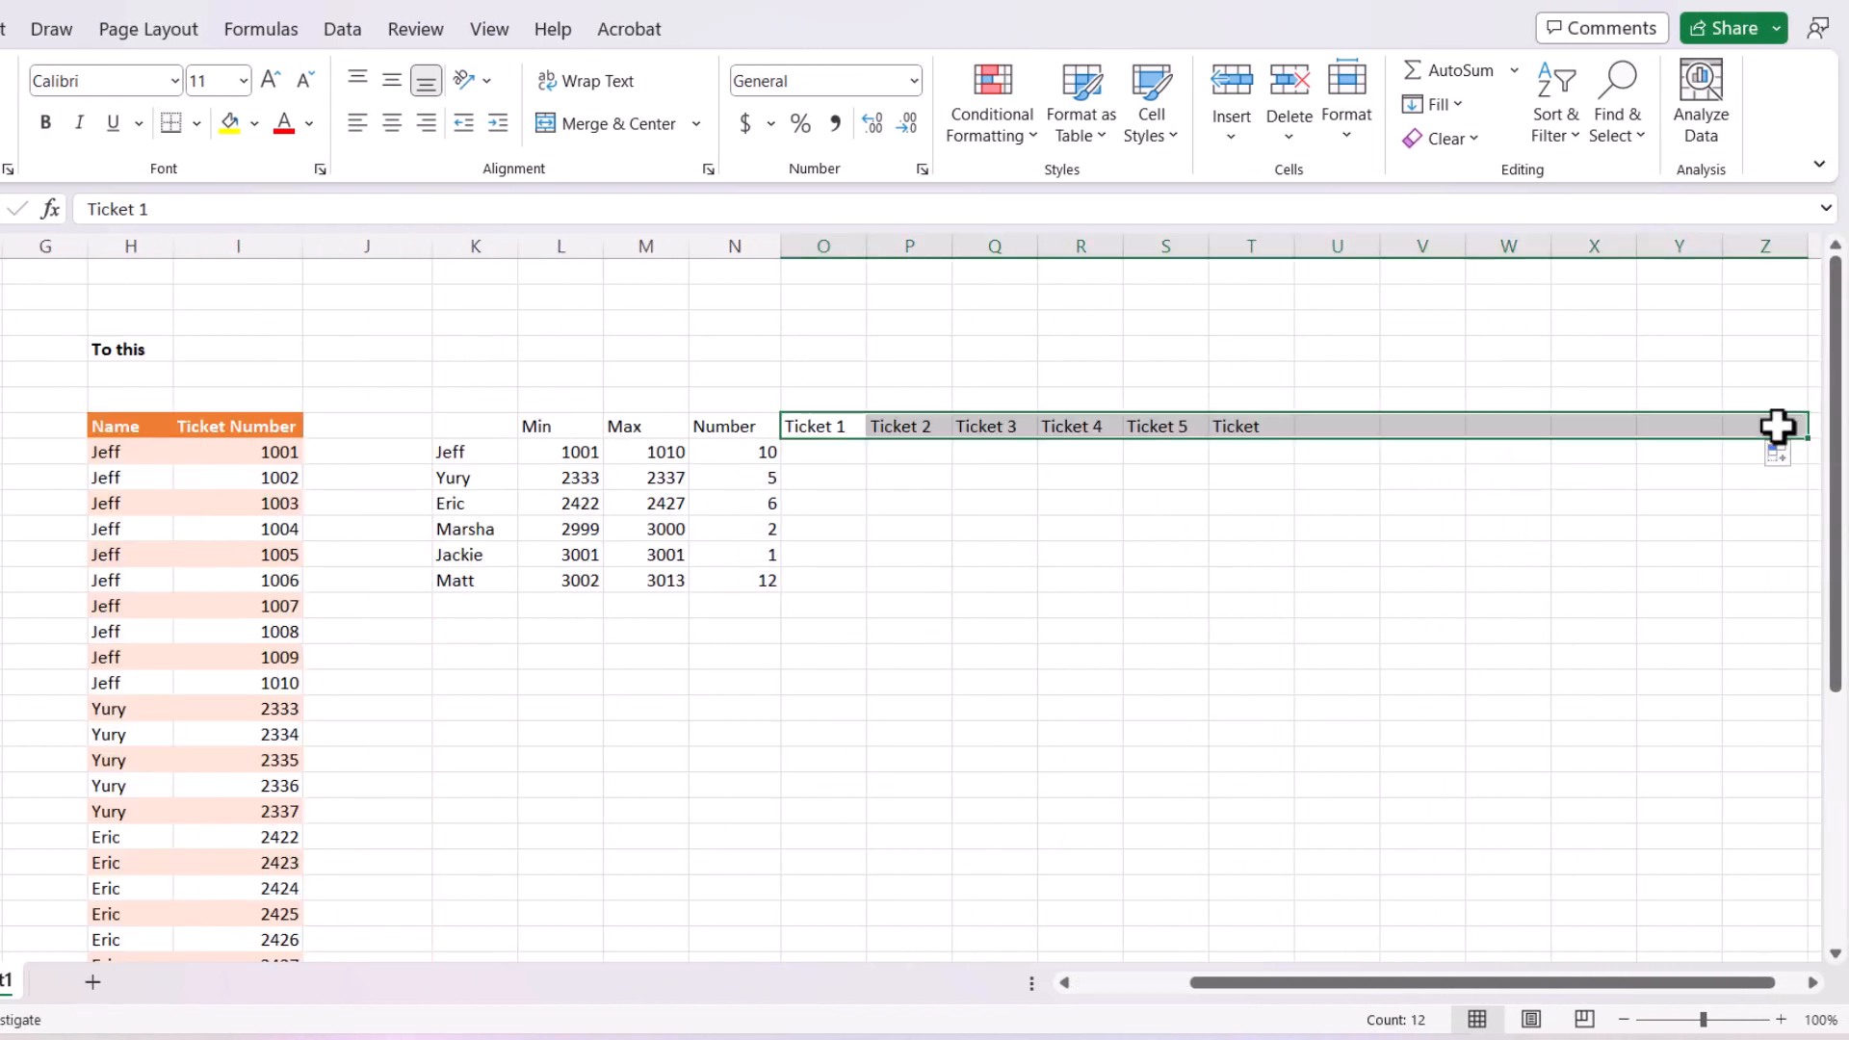
Step: Enter =L8 in O8 under Ticket 1 and fill it down through O13
{"action": "left_click", "coordinate": [814, 457]}
{"action": "type", "text": "="}
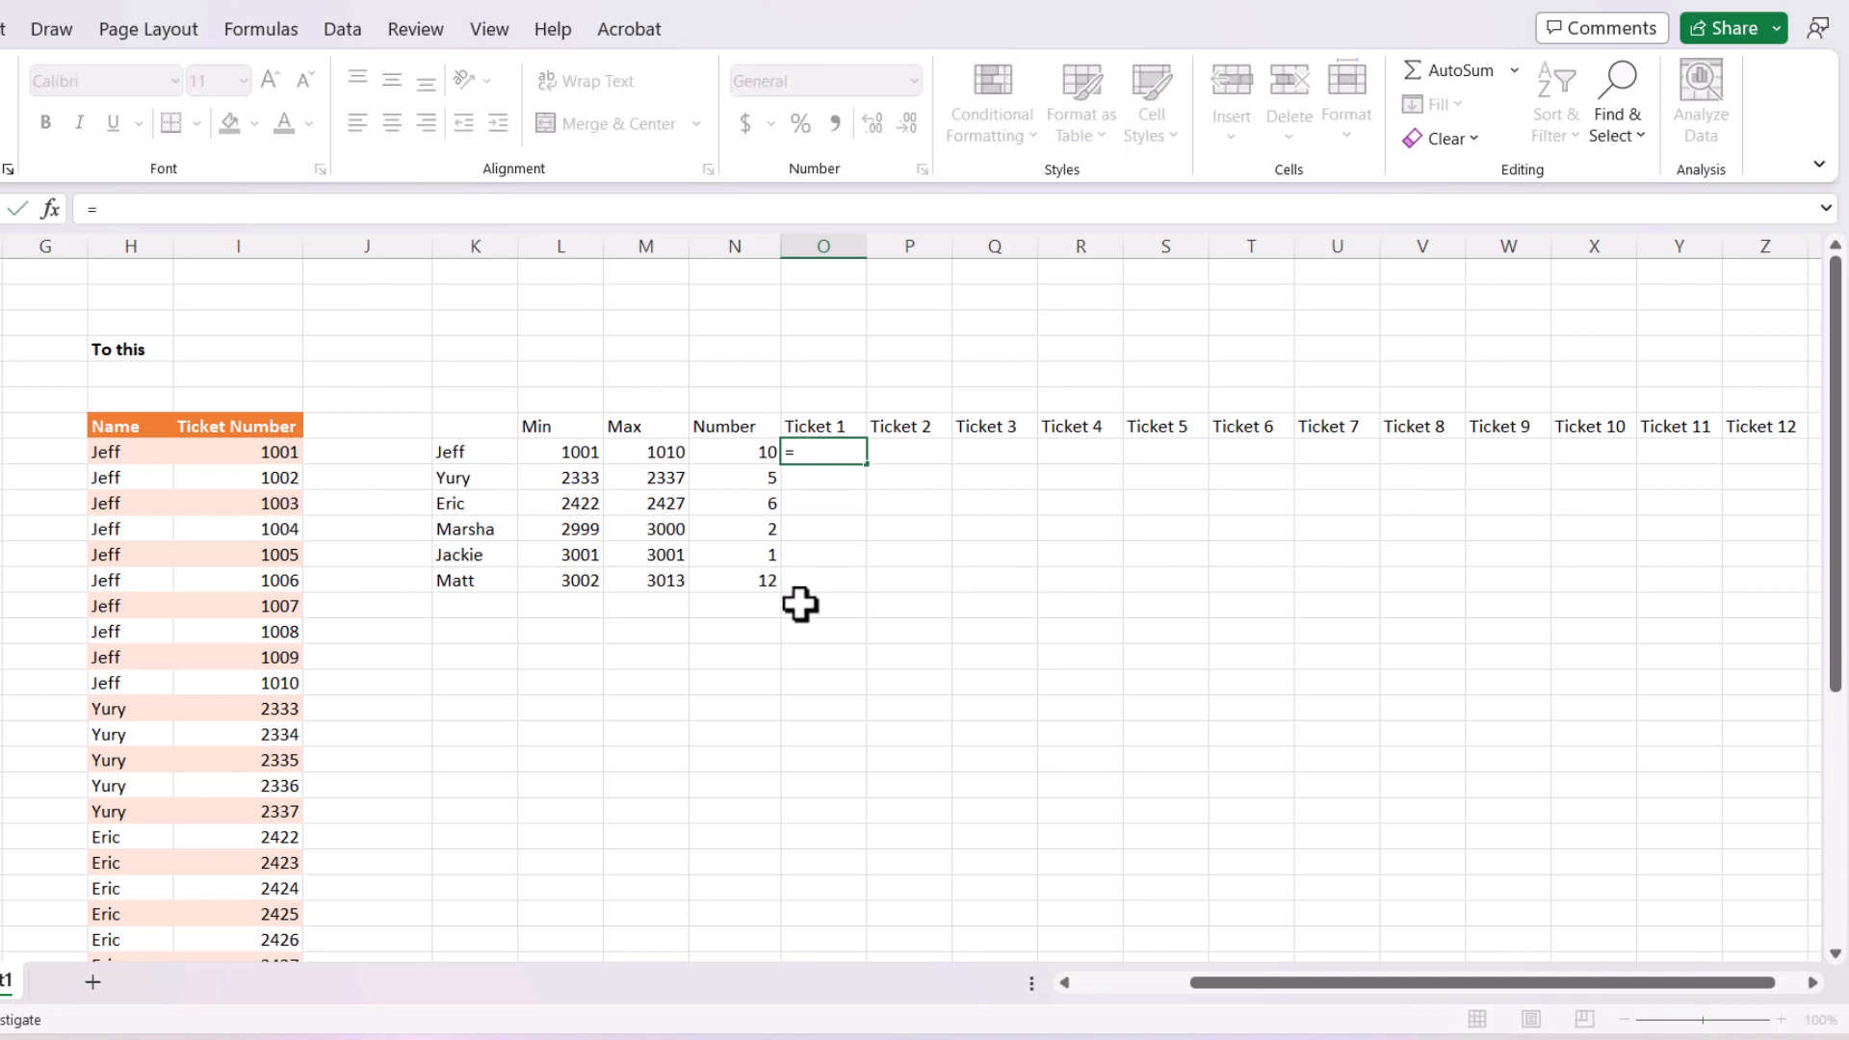
{"action": "key", "text": "Left"}
{"action": "key", "text": "Left"}
{"action": "key", "text": "Left"}
{"action": "key", "text": "Return"}
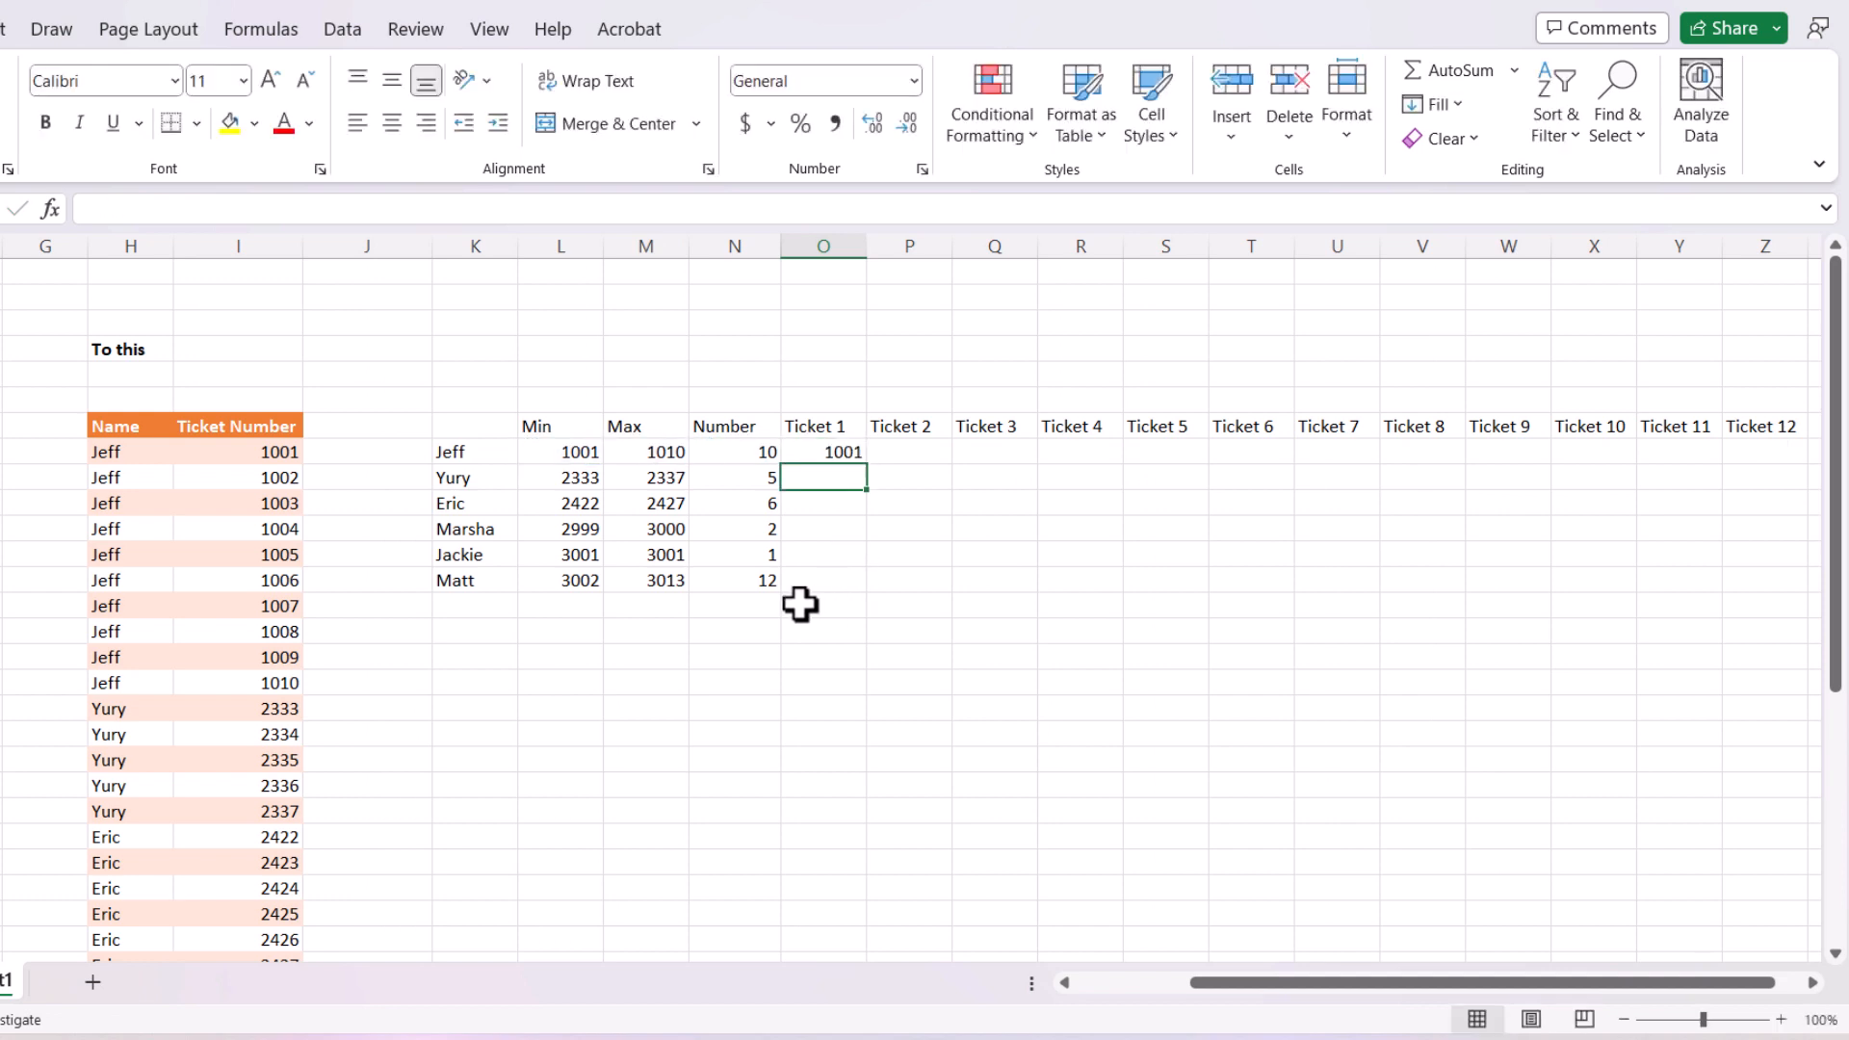
{"action": "key", "text": "Up"}
{"action": "double_click", "coordinate": [867, 464]}
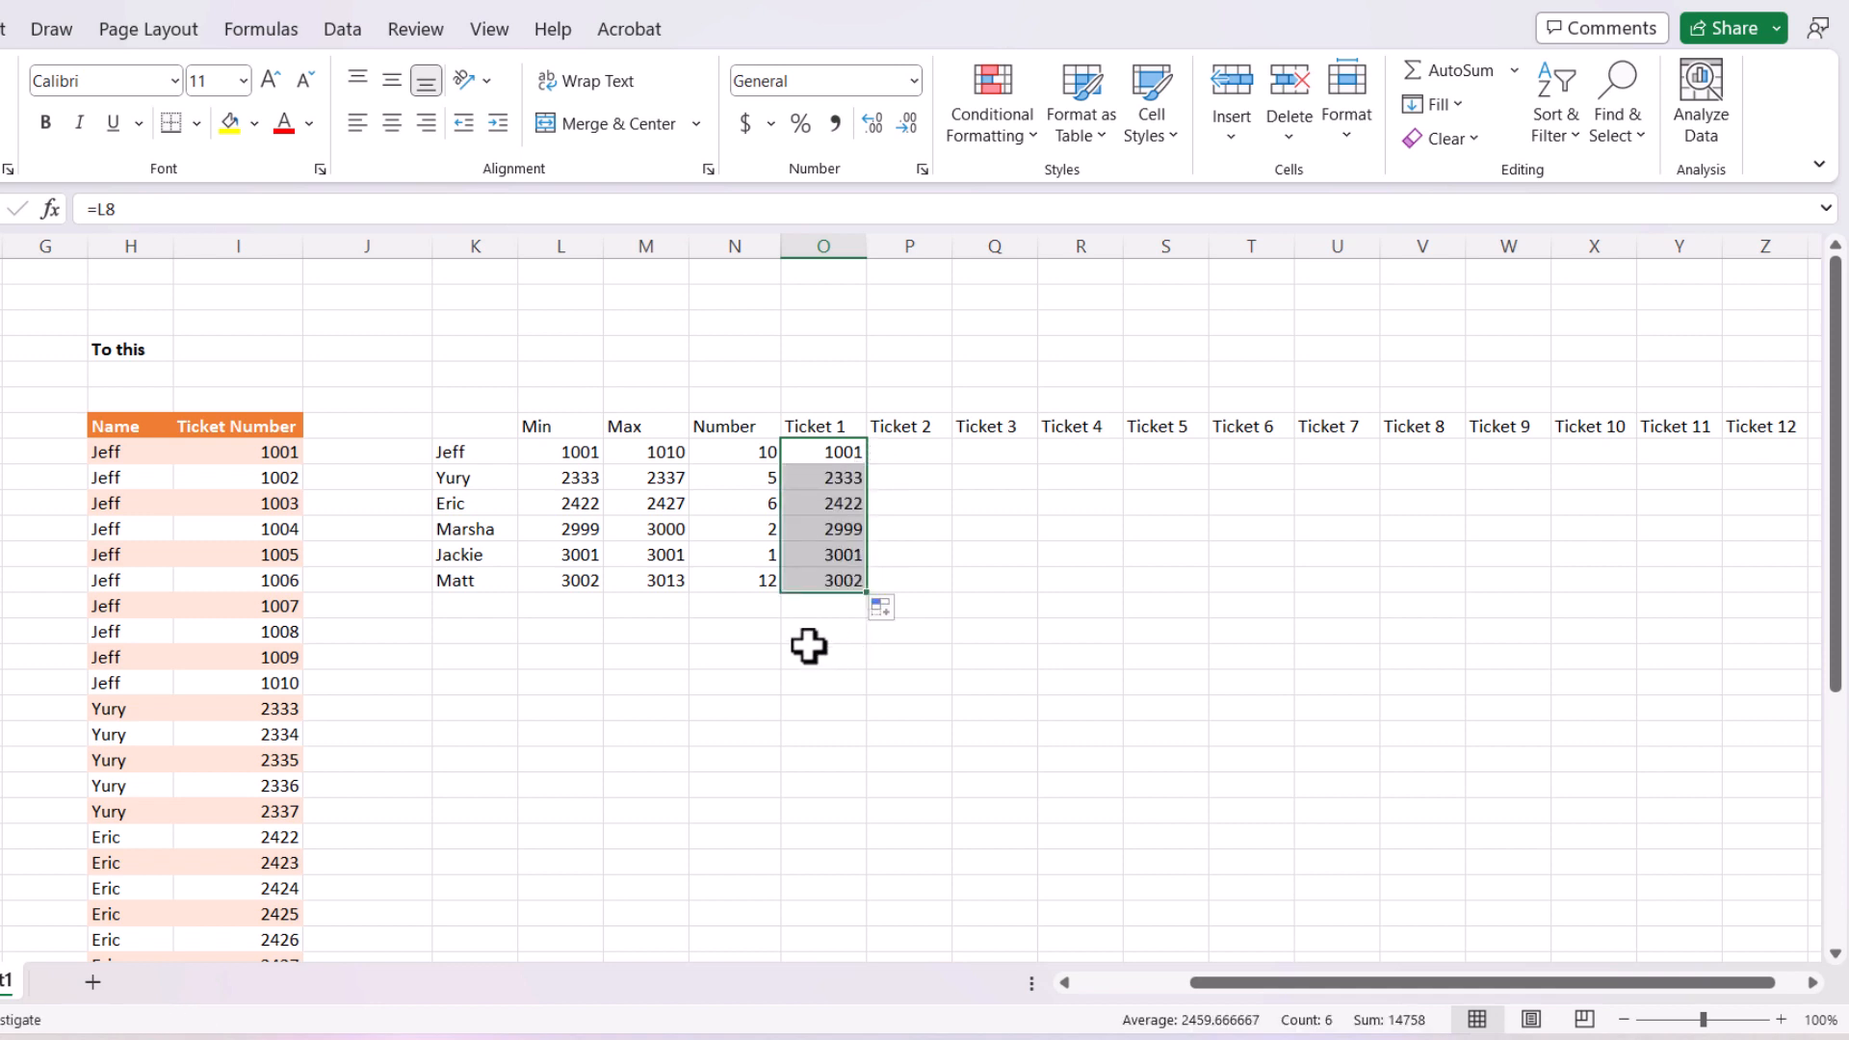
{"action": "key", "text": "Up"}
{"action": "key", "text": "Down"}
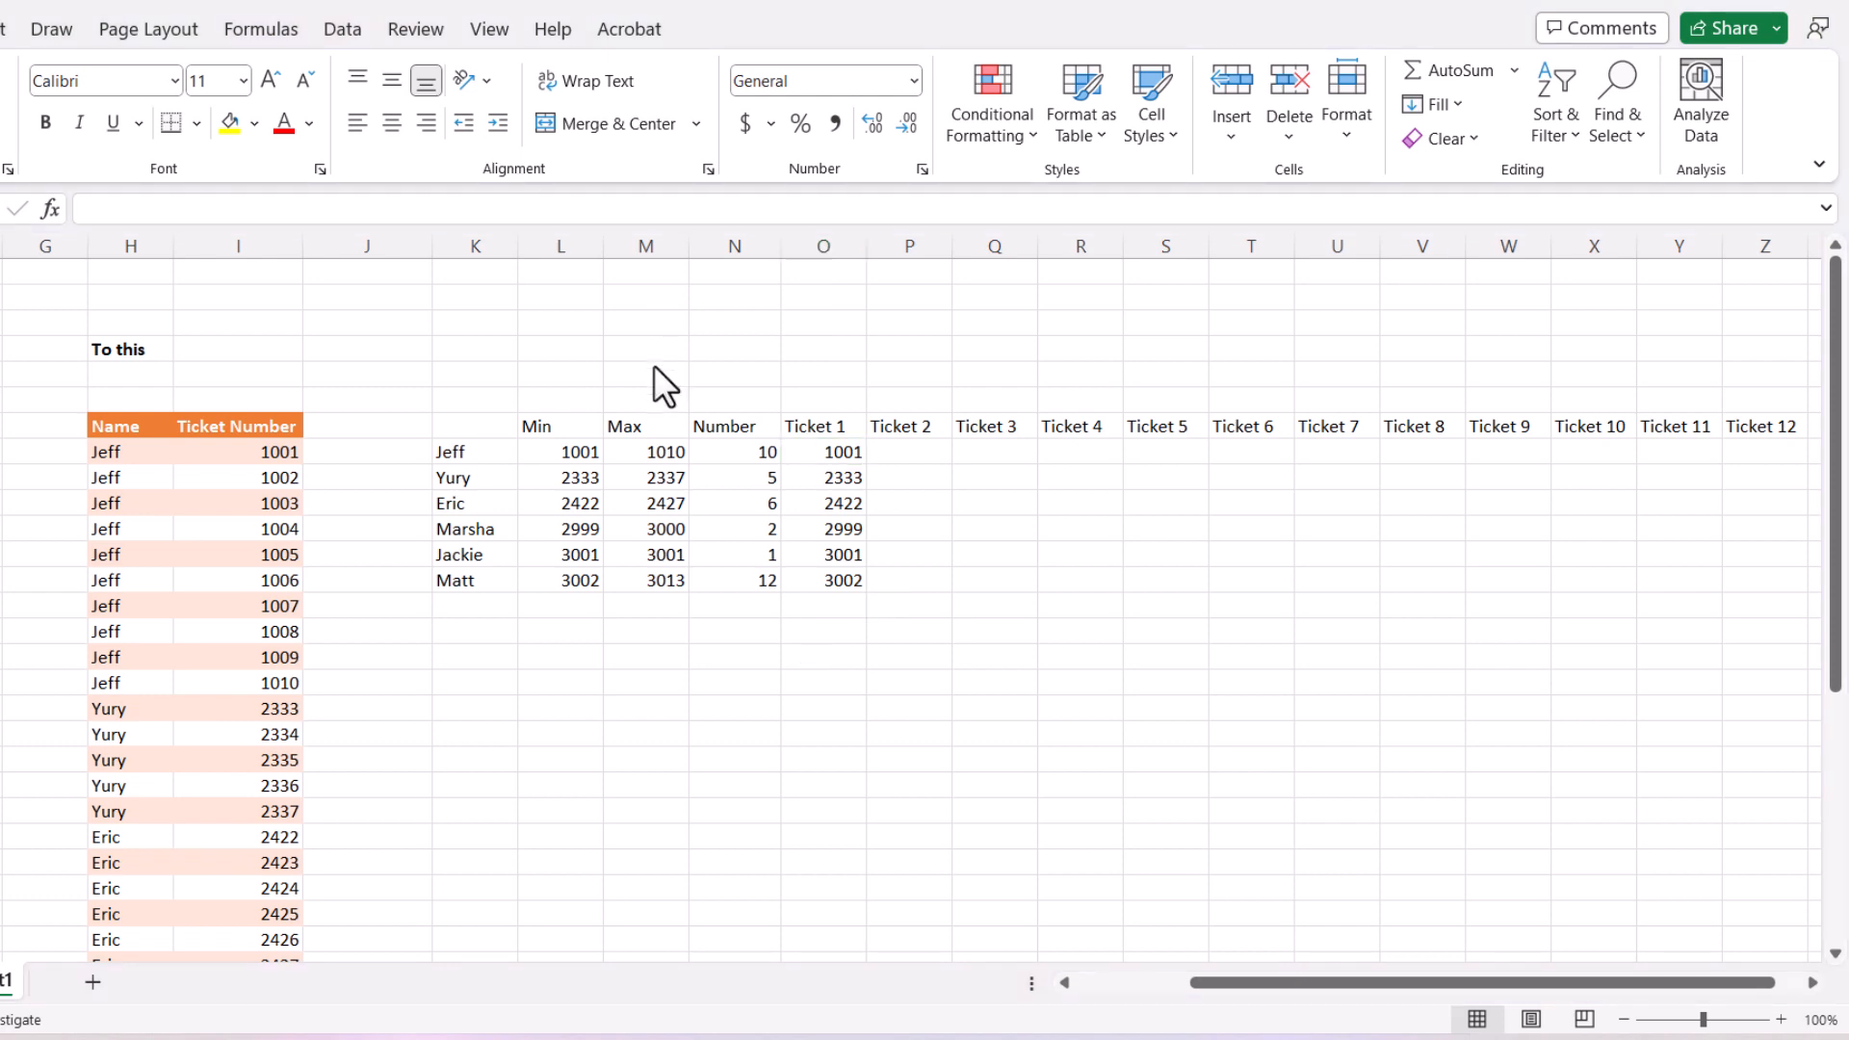
Step: Enter =O8+1 in P8 under Ticket 2 and fill it across the row through Z8
{"action": "left_click", "coordinate": [942, 504]}
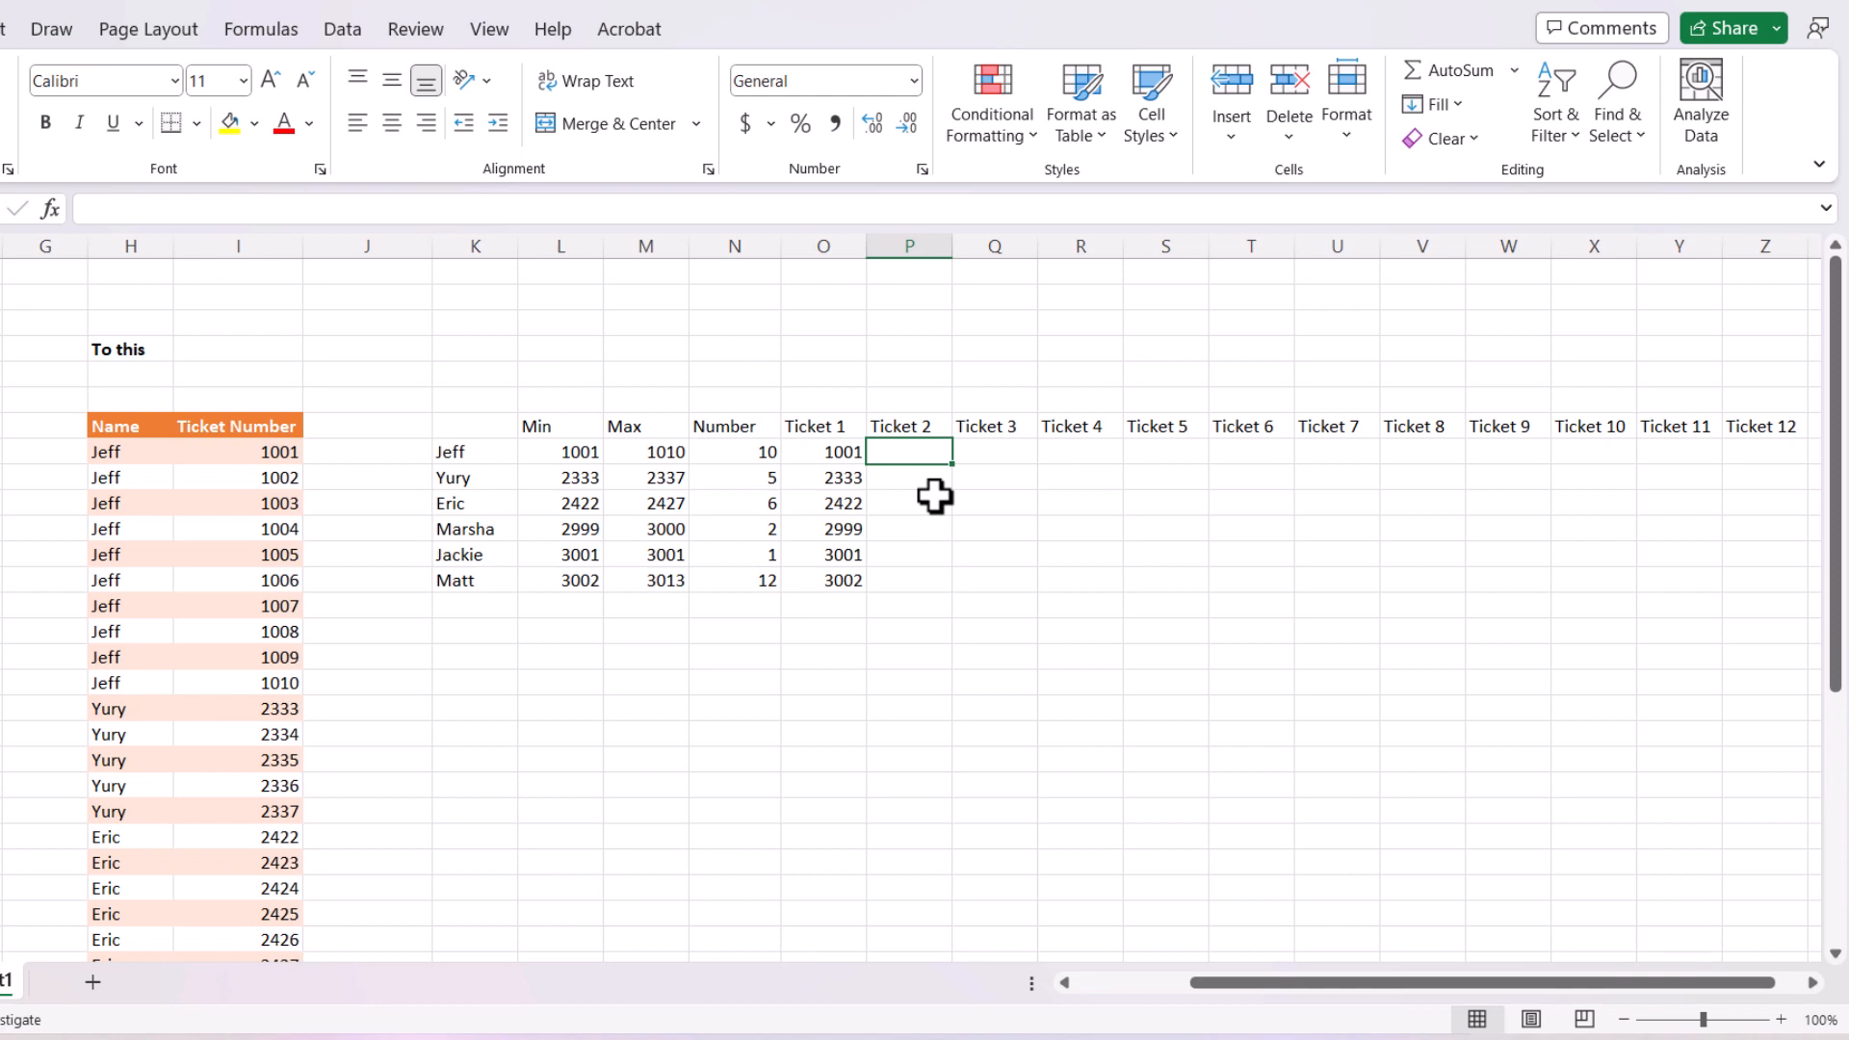
{"action": "type", "text": "="}
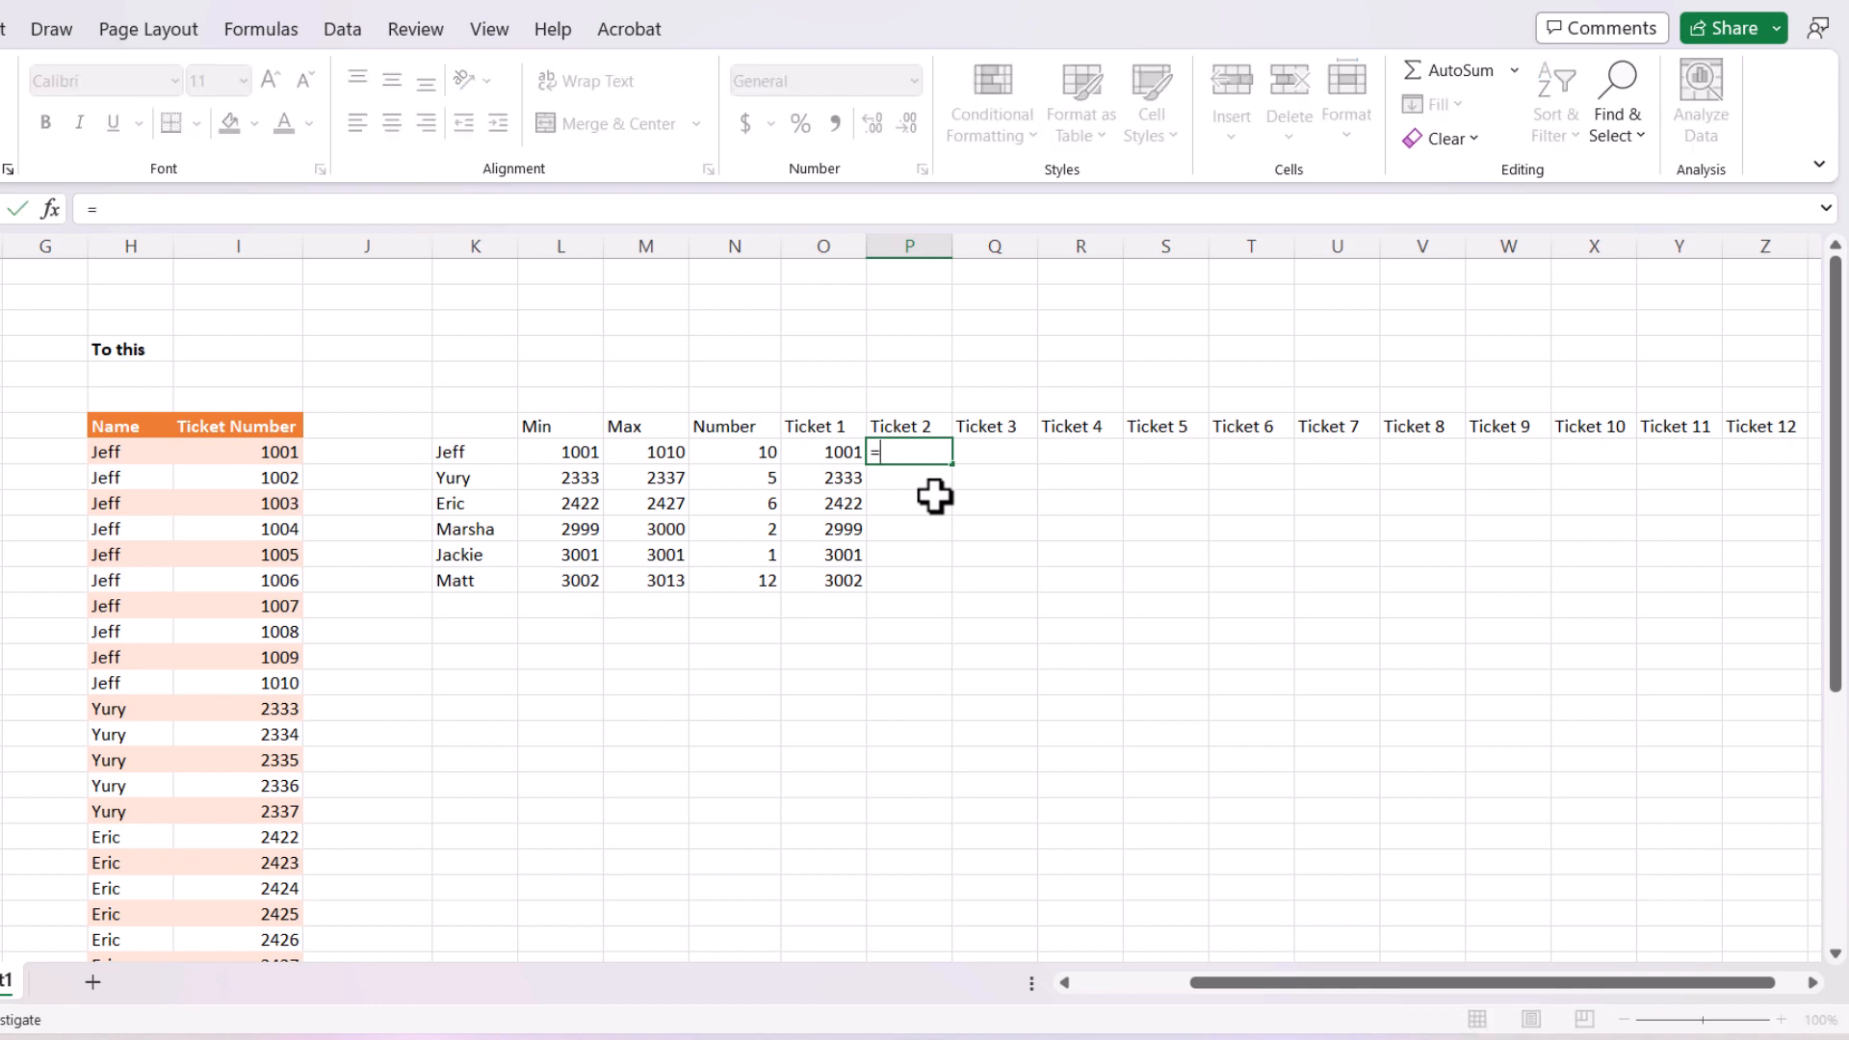
{"action": "key", "text": "Left"}
{"action": "type", "text": "+1"}
{"action": "key", "text": "Return"}
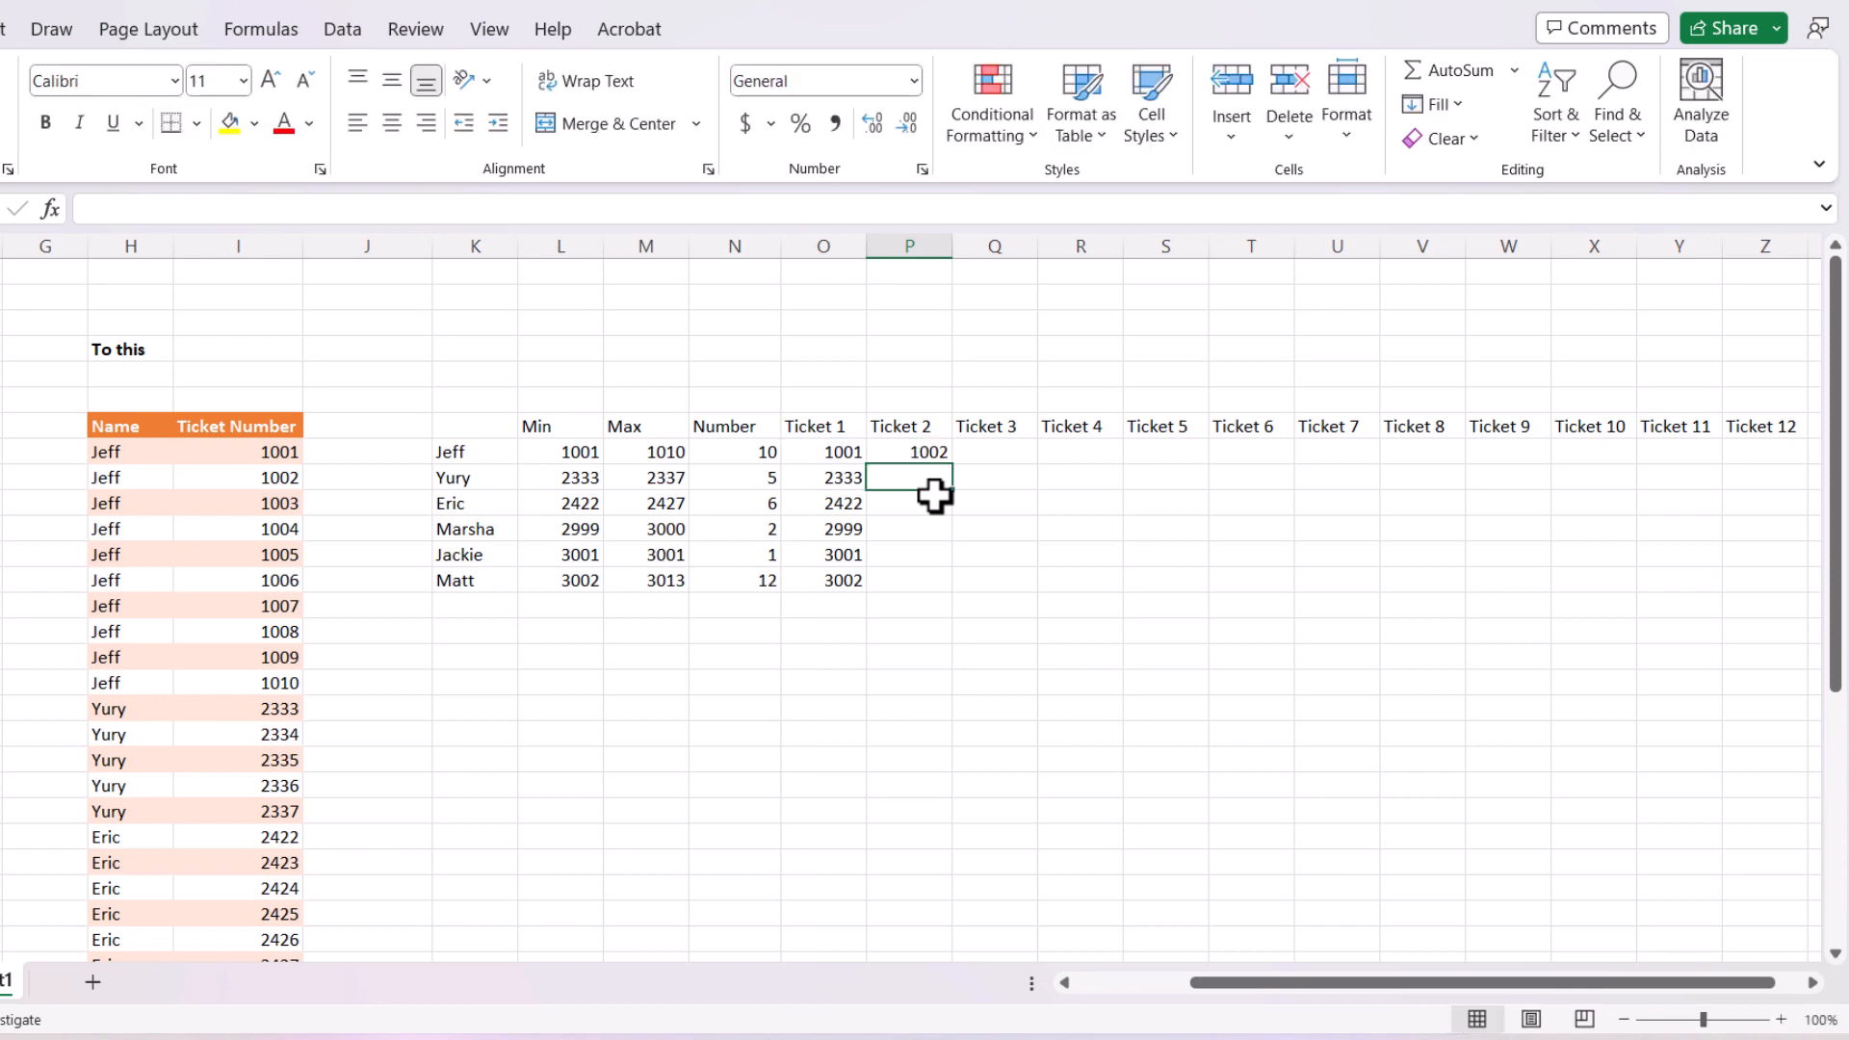
{"action": "key", "text": "Right"}
{"action": "key", "text": "Up"}
{"action": "key", "text": "Left"}
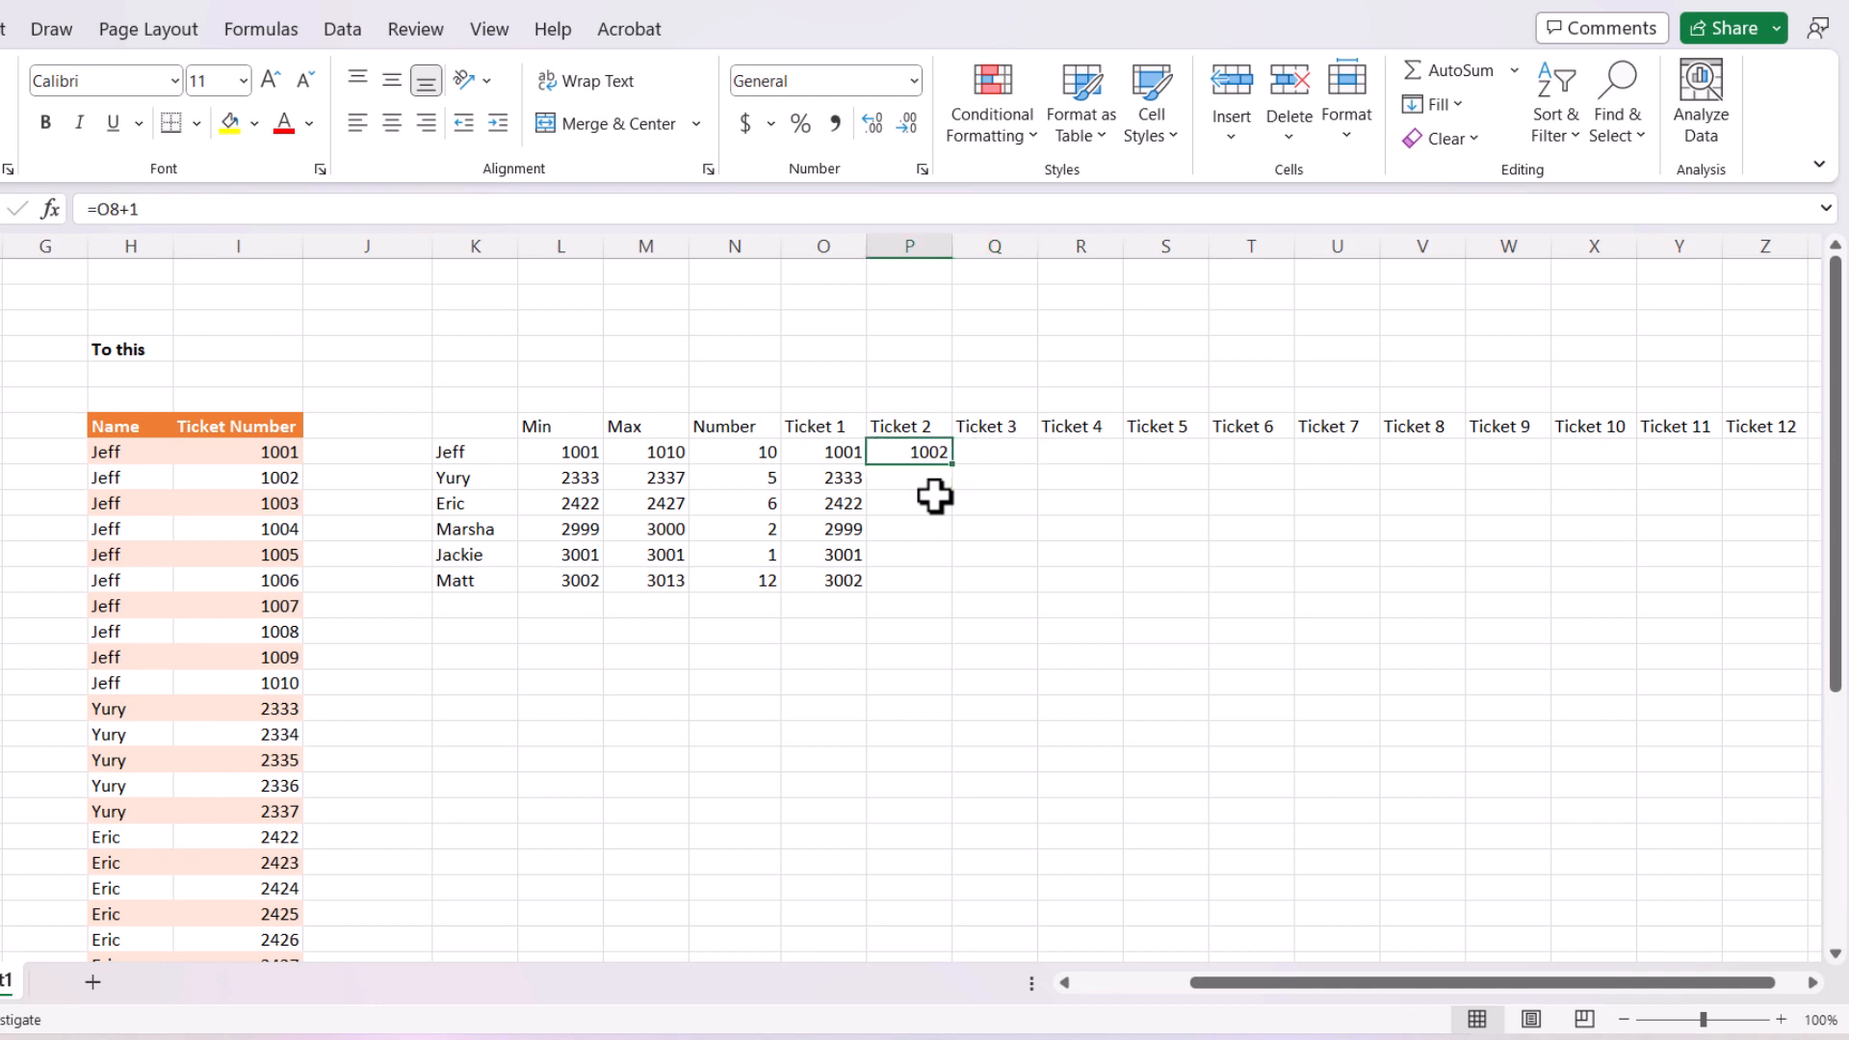
{"action": "left_click_drag", "start_coordinate": [950, 466], "coordinate": [1780, 468]}
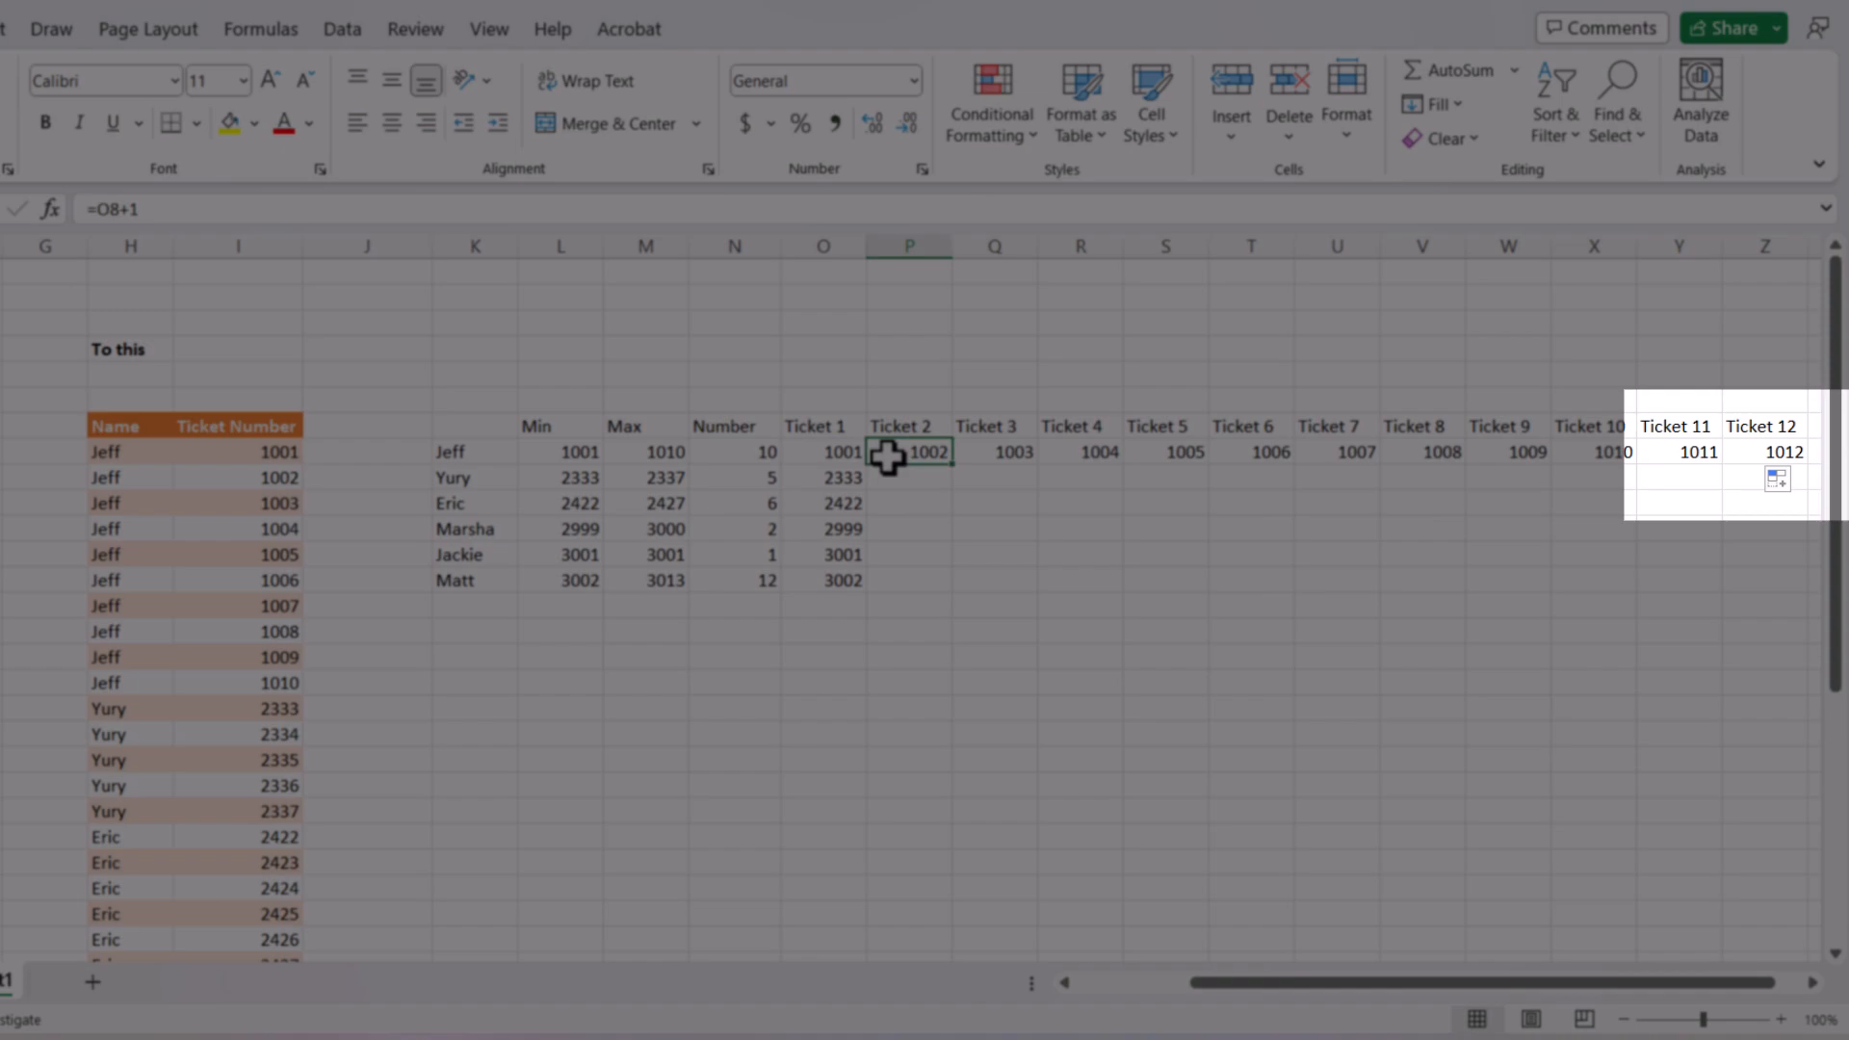
Step: Change the P8 formula to =IF(O8+1>M8,0,O8+1) and fill it across the row through Z8
{"action": "left_click", "coordinate": [894, 453]}
{"action": "left_click", "coordinate": [96, 209]}
{"action": "type", "text": "if("}
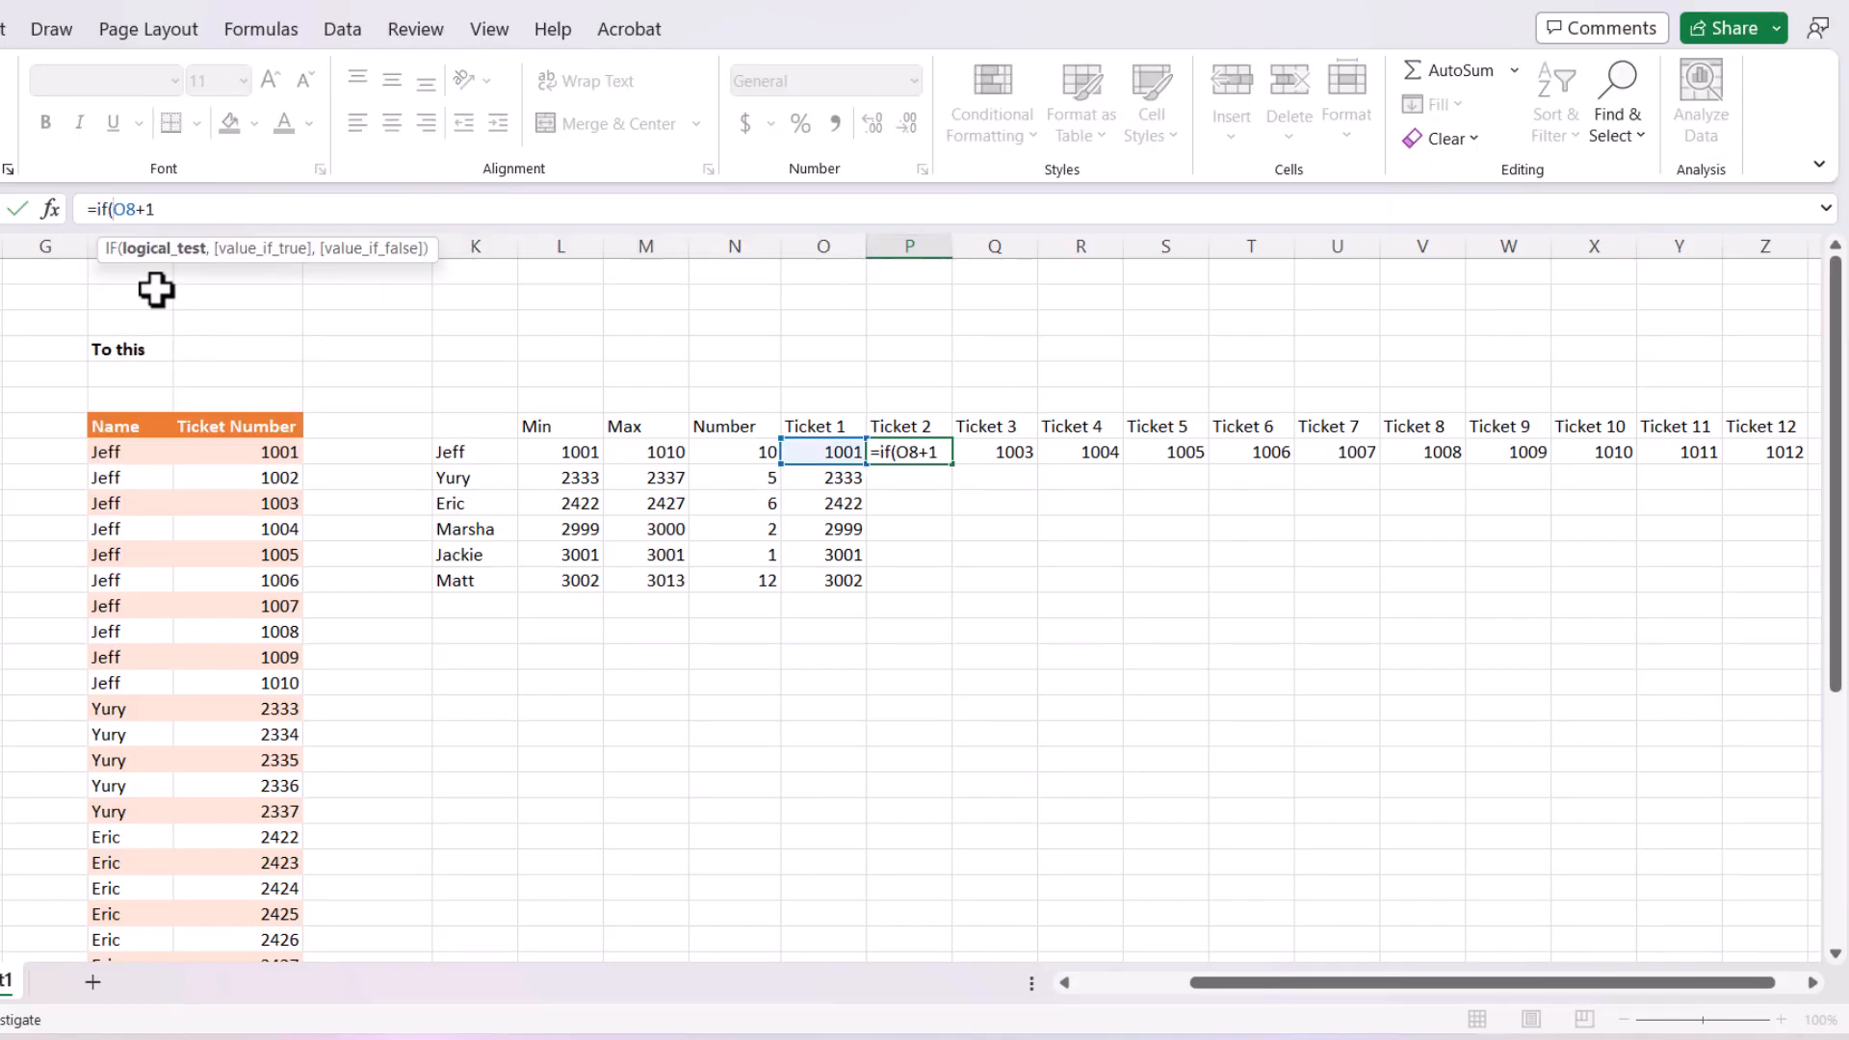
{"action": "left_click", "coordinate": [245, 208]}
{"action": "type", "text": ">"}
{"action": "left_click", "coordinate": [663, 456]}
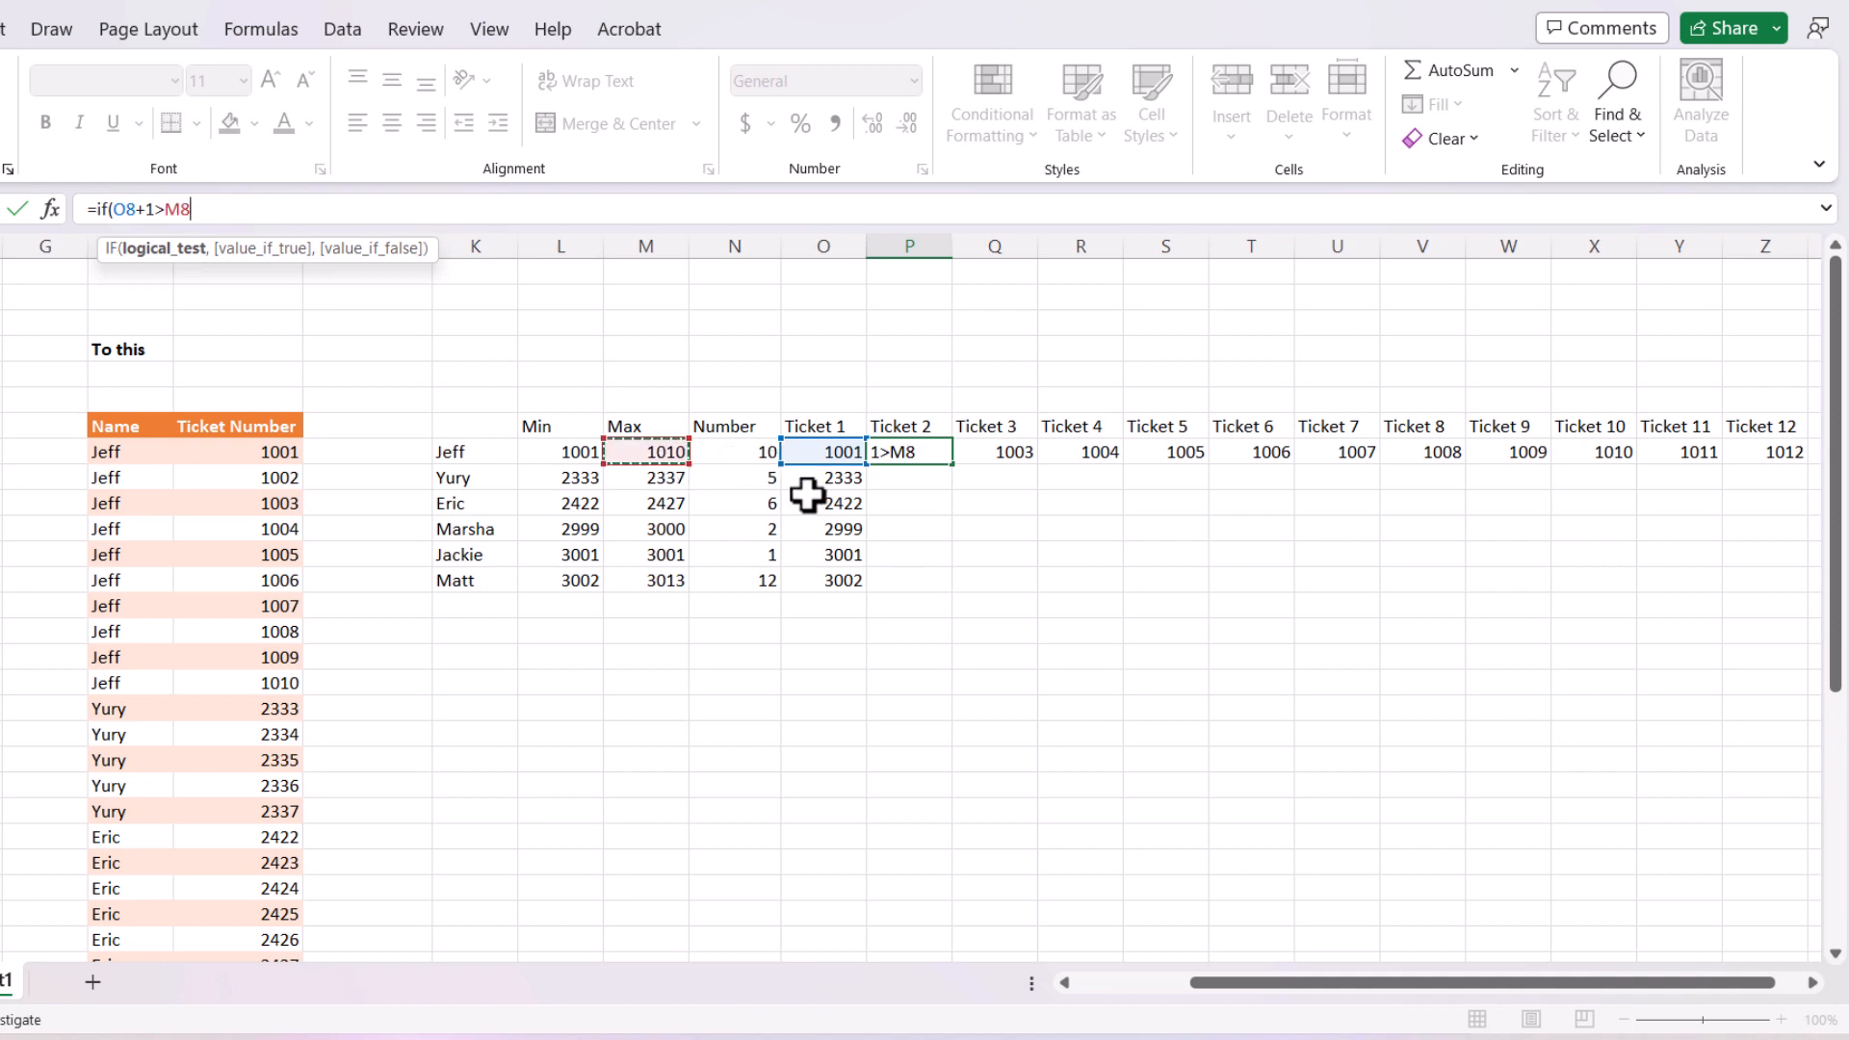
{"action": "type", "text": ","}
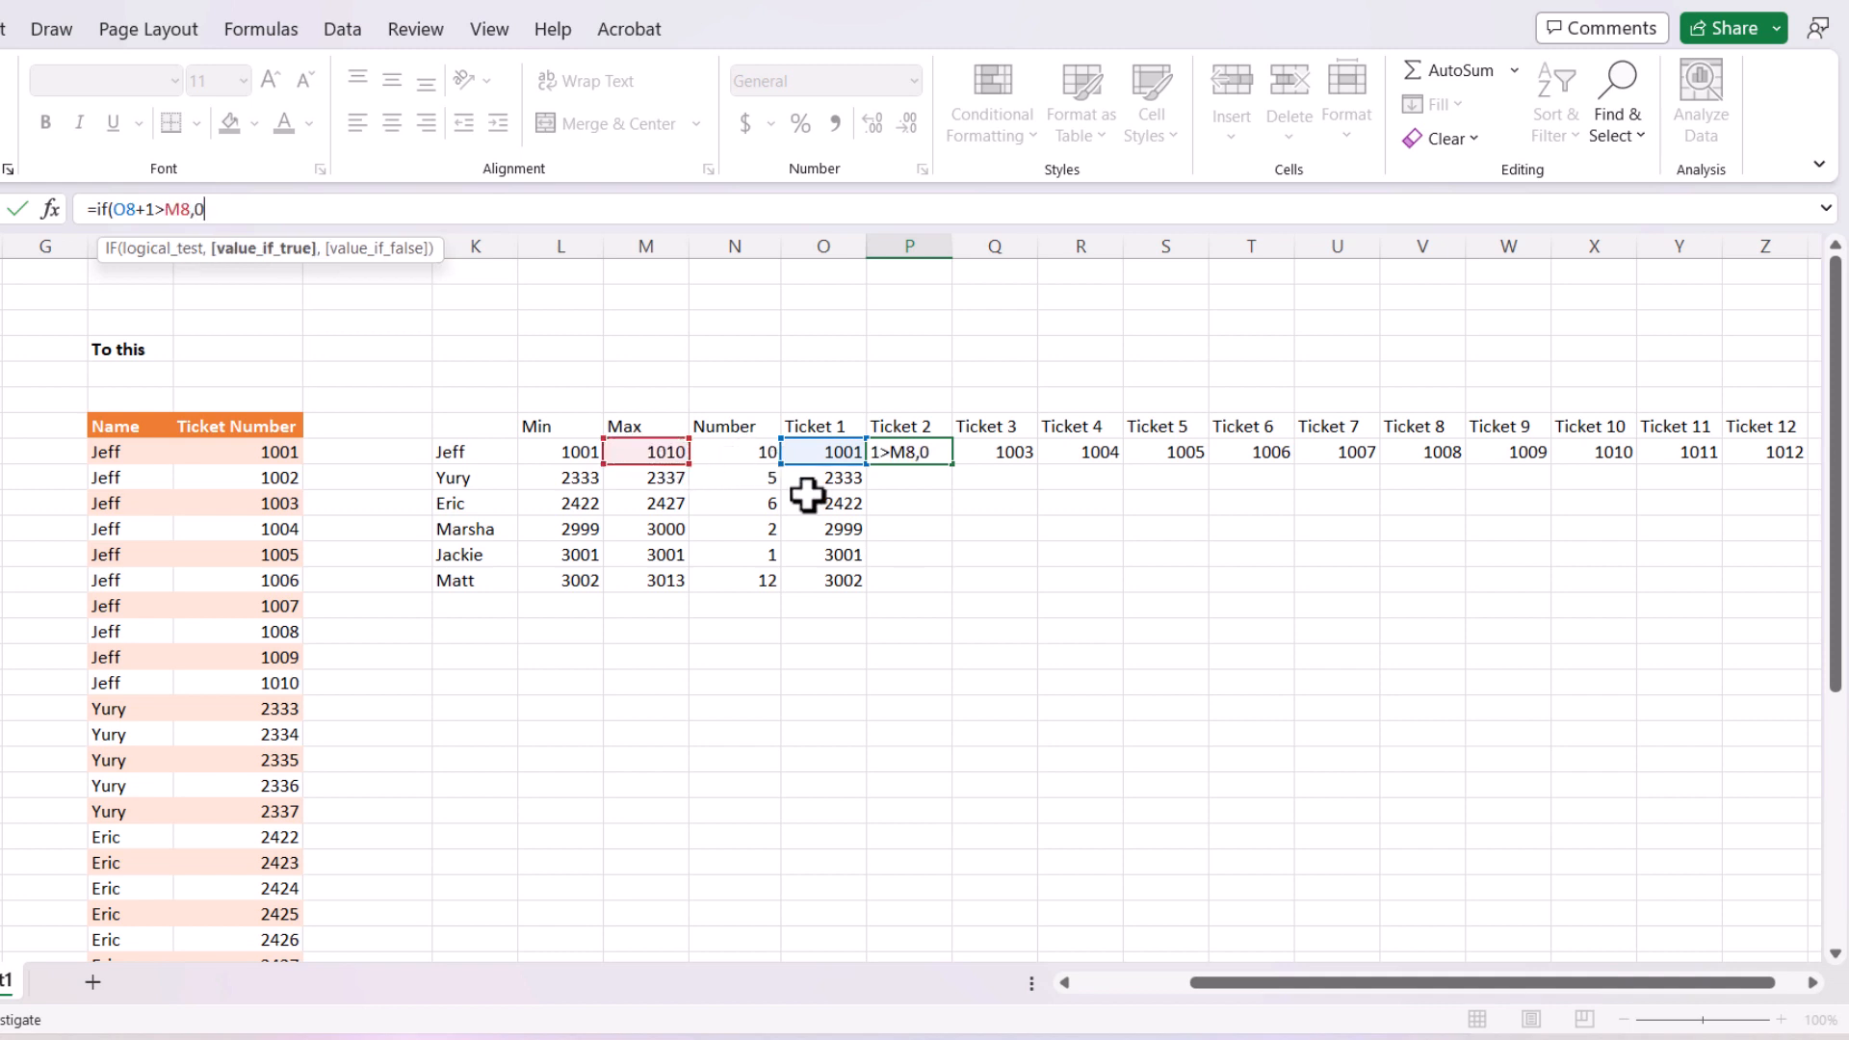
{"action": "type", "text": "0,"}
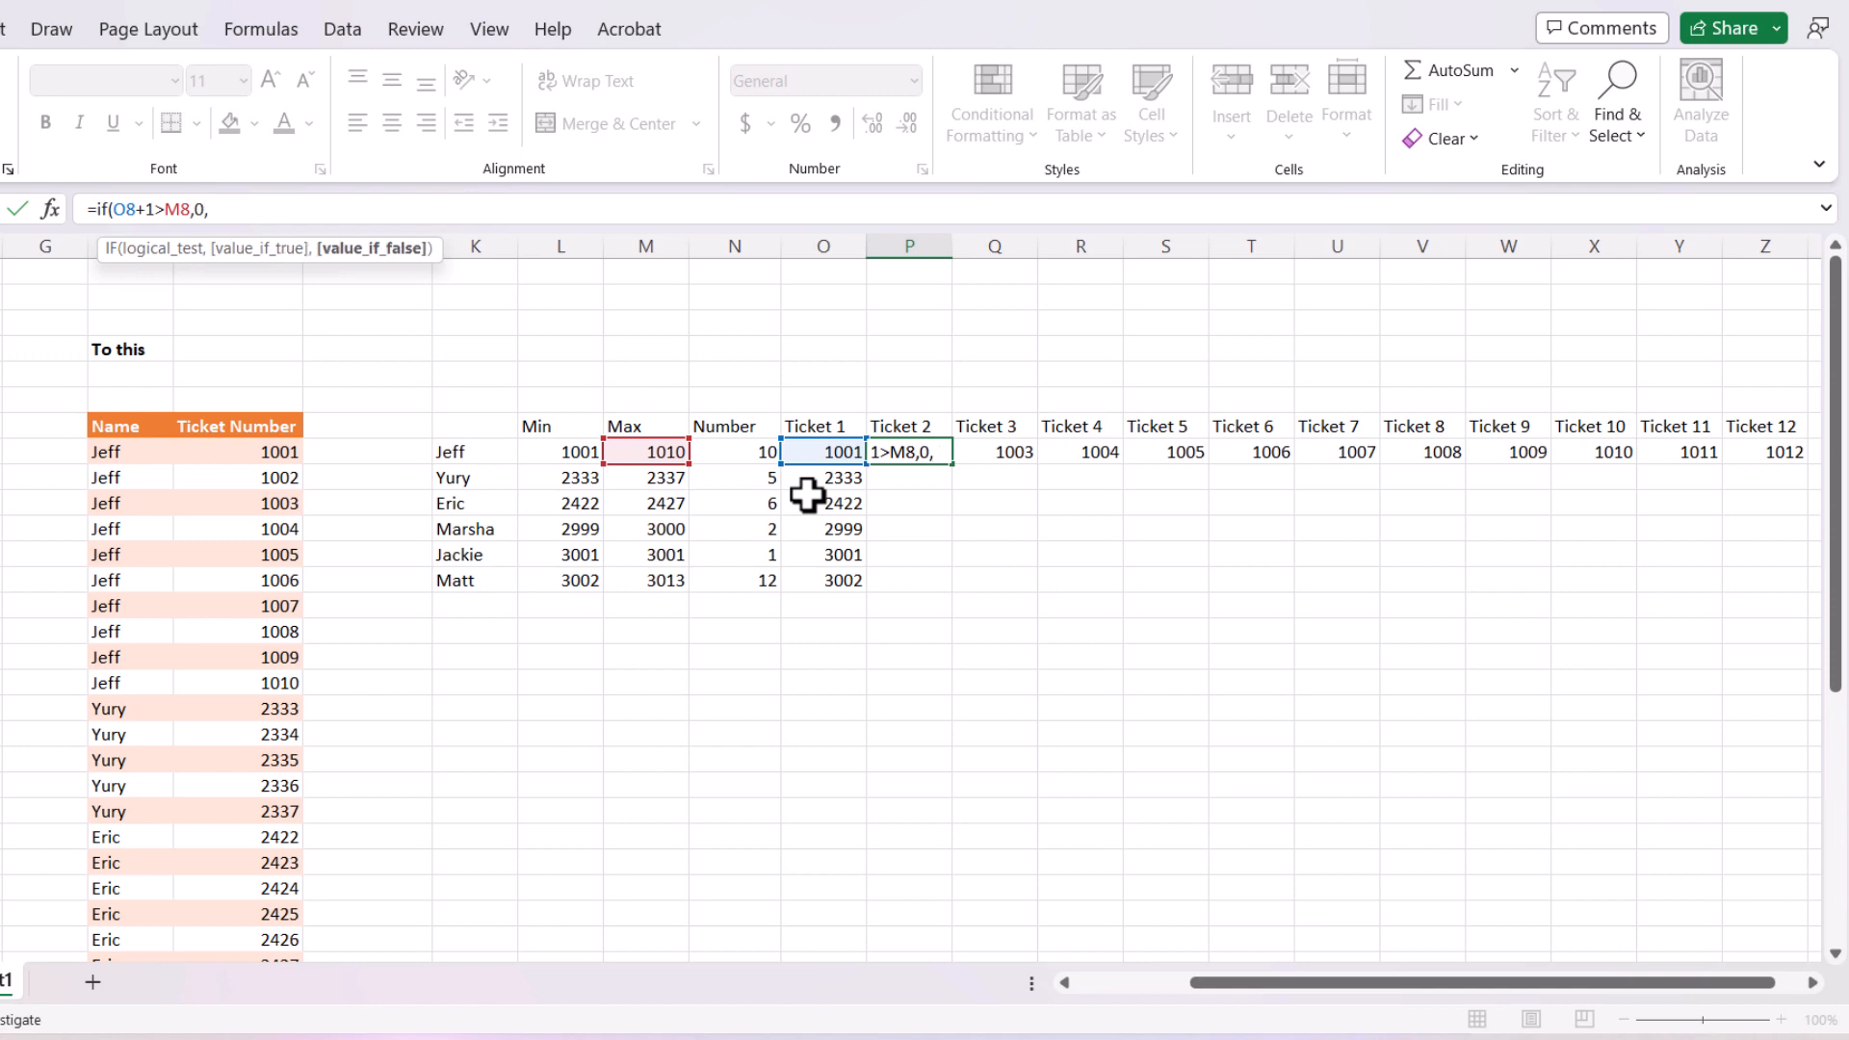
{"action": "type", "text": "o8+1"}
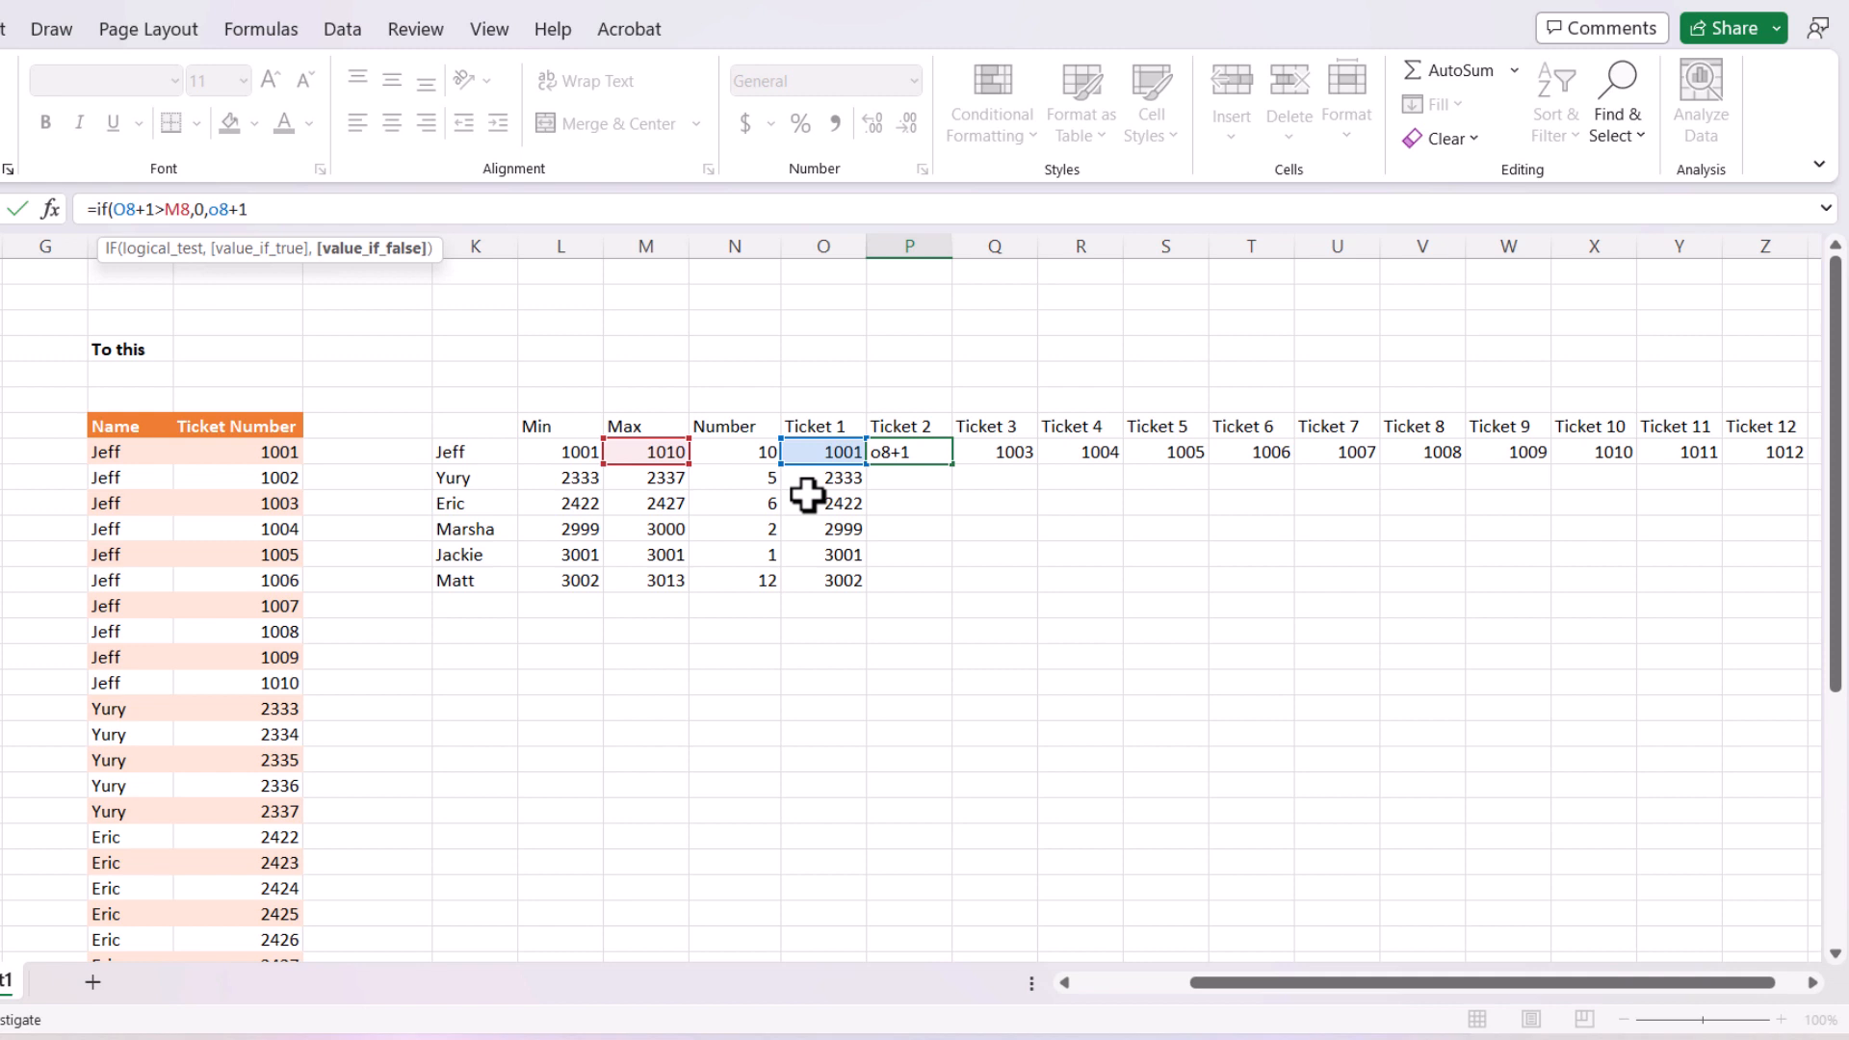
{"action": "key", "text": "Return"}
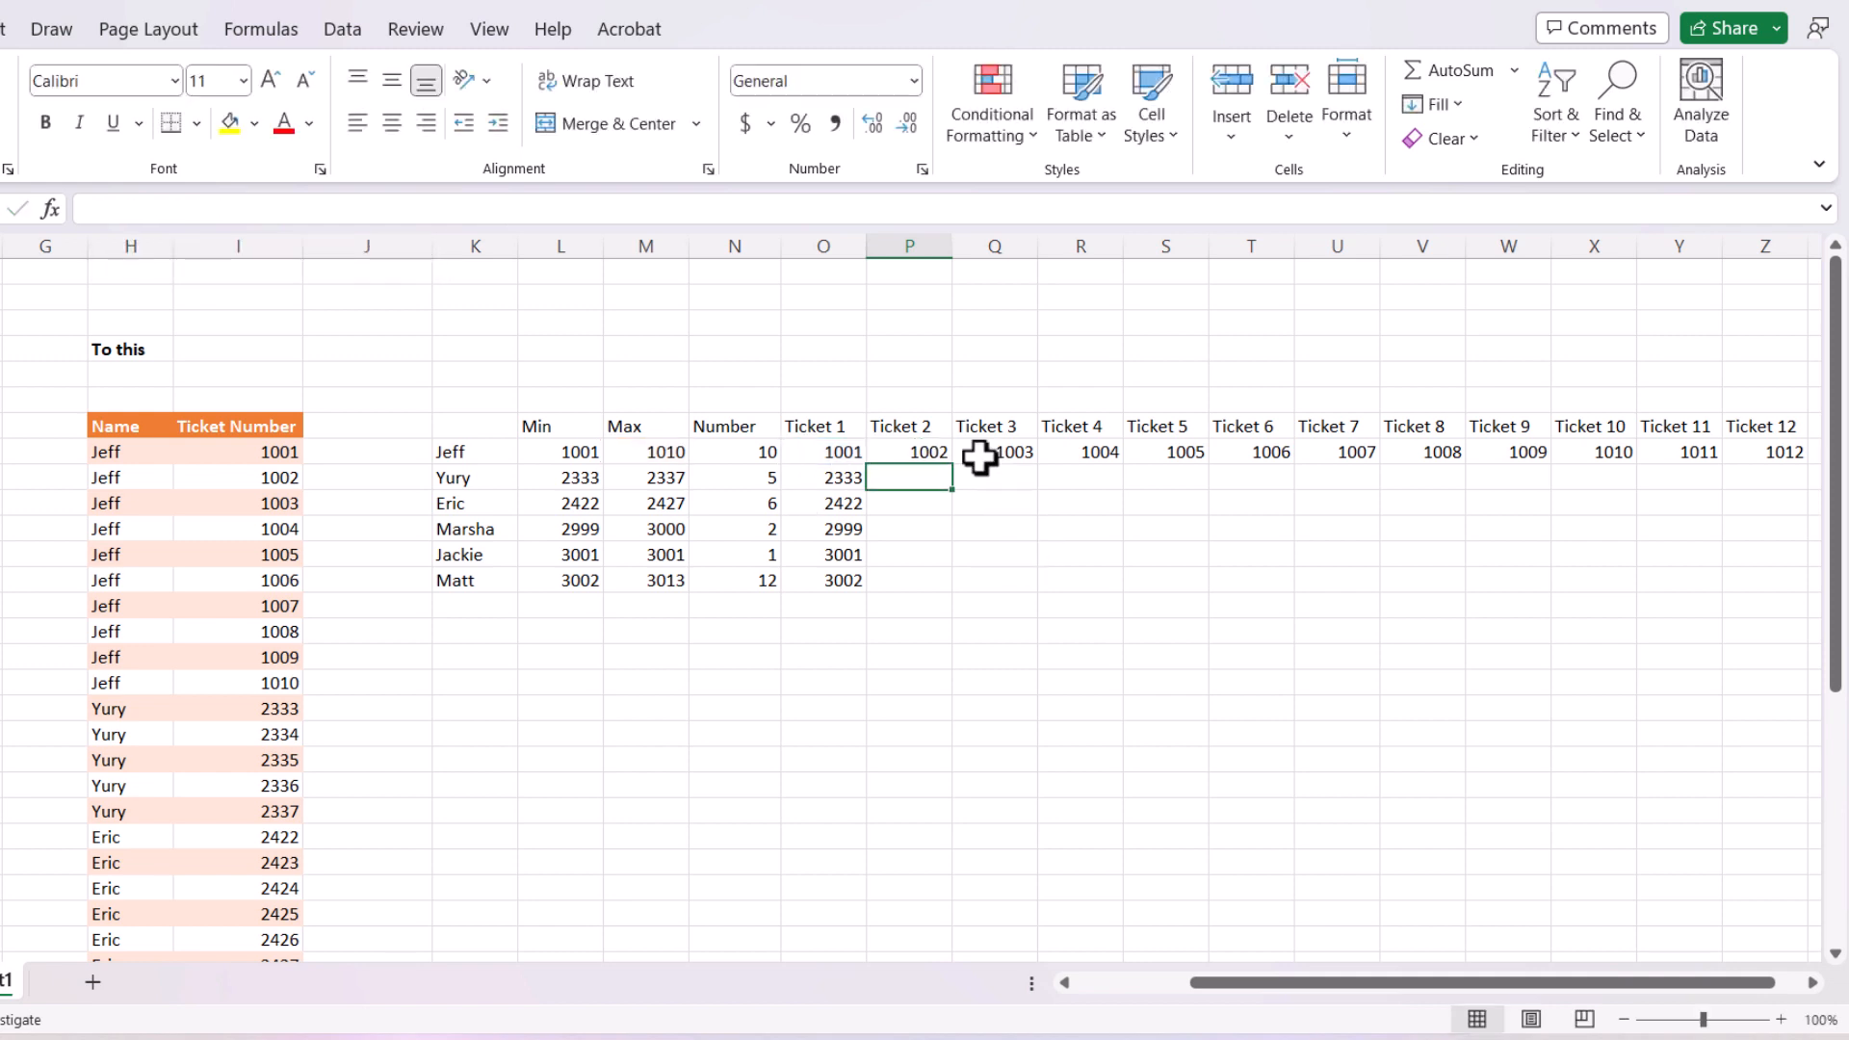
{"action": "left_click", "coordinate": [933, 451]}
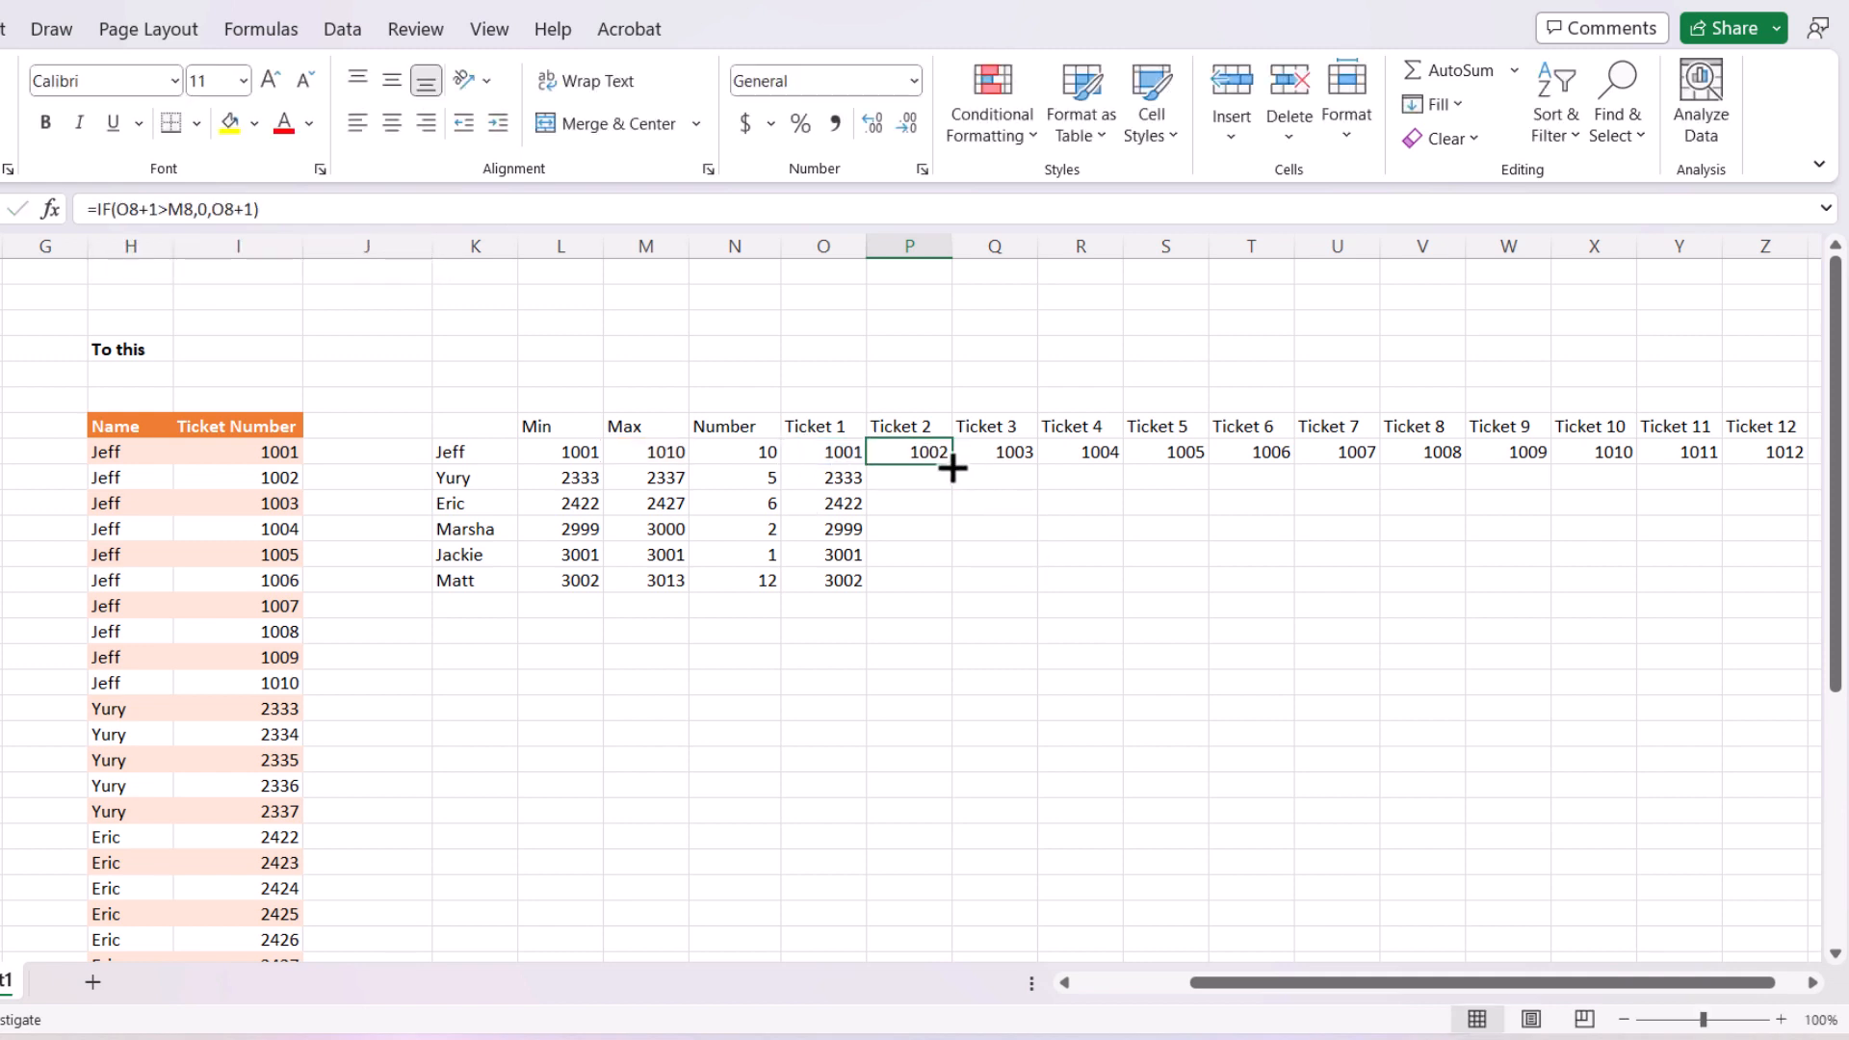
{"action": "left_click_drag", "start_coordinate": [952, 468], "coordinate": [1778, 464]}
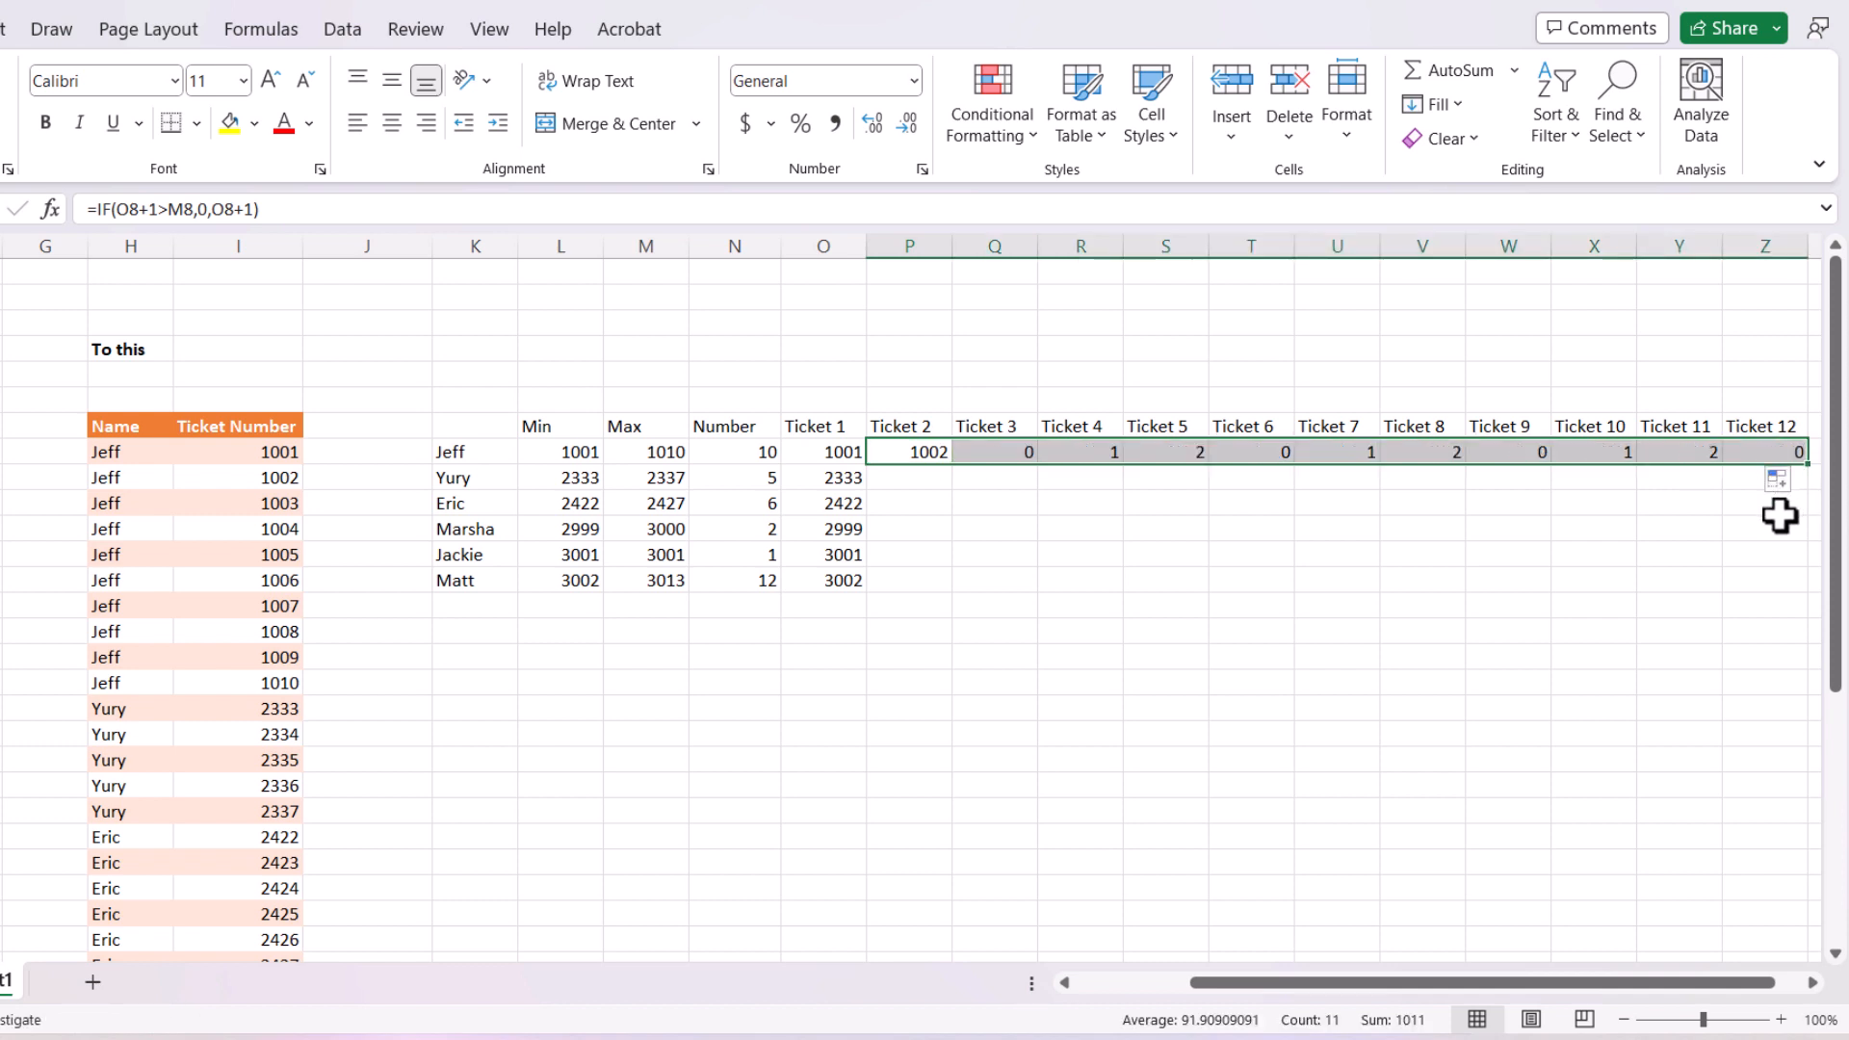
Step: Anchor column M in the P8 formula so it reads =IF(O8+1>$M8,0,O8+1) and refill the row through Z8
{"action": "left_click", "coordinate": [941, 451]}
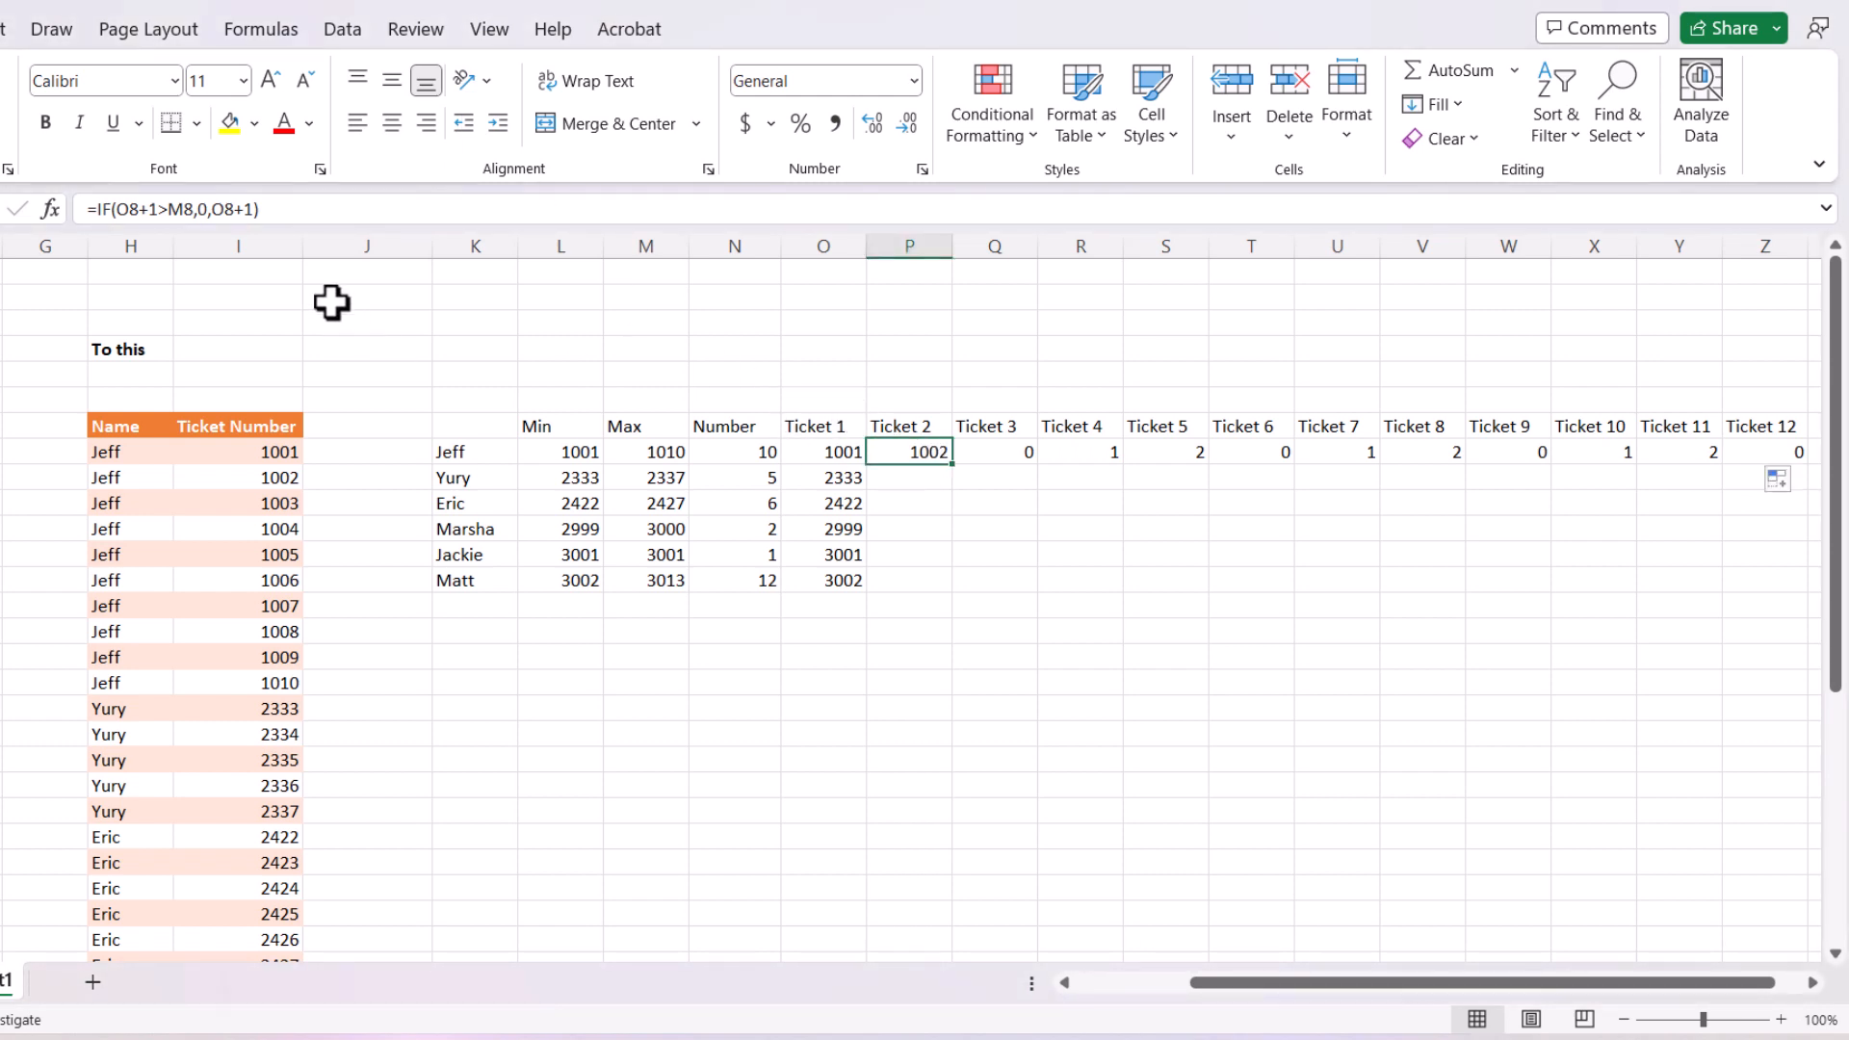
{"action": "left_click", "coordinate": [180, 209]}
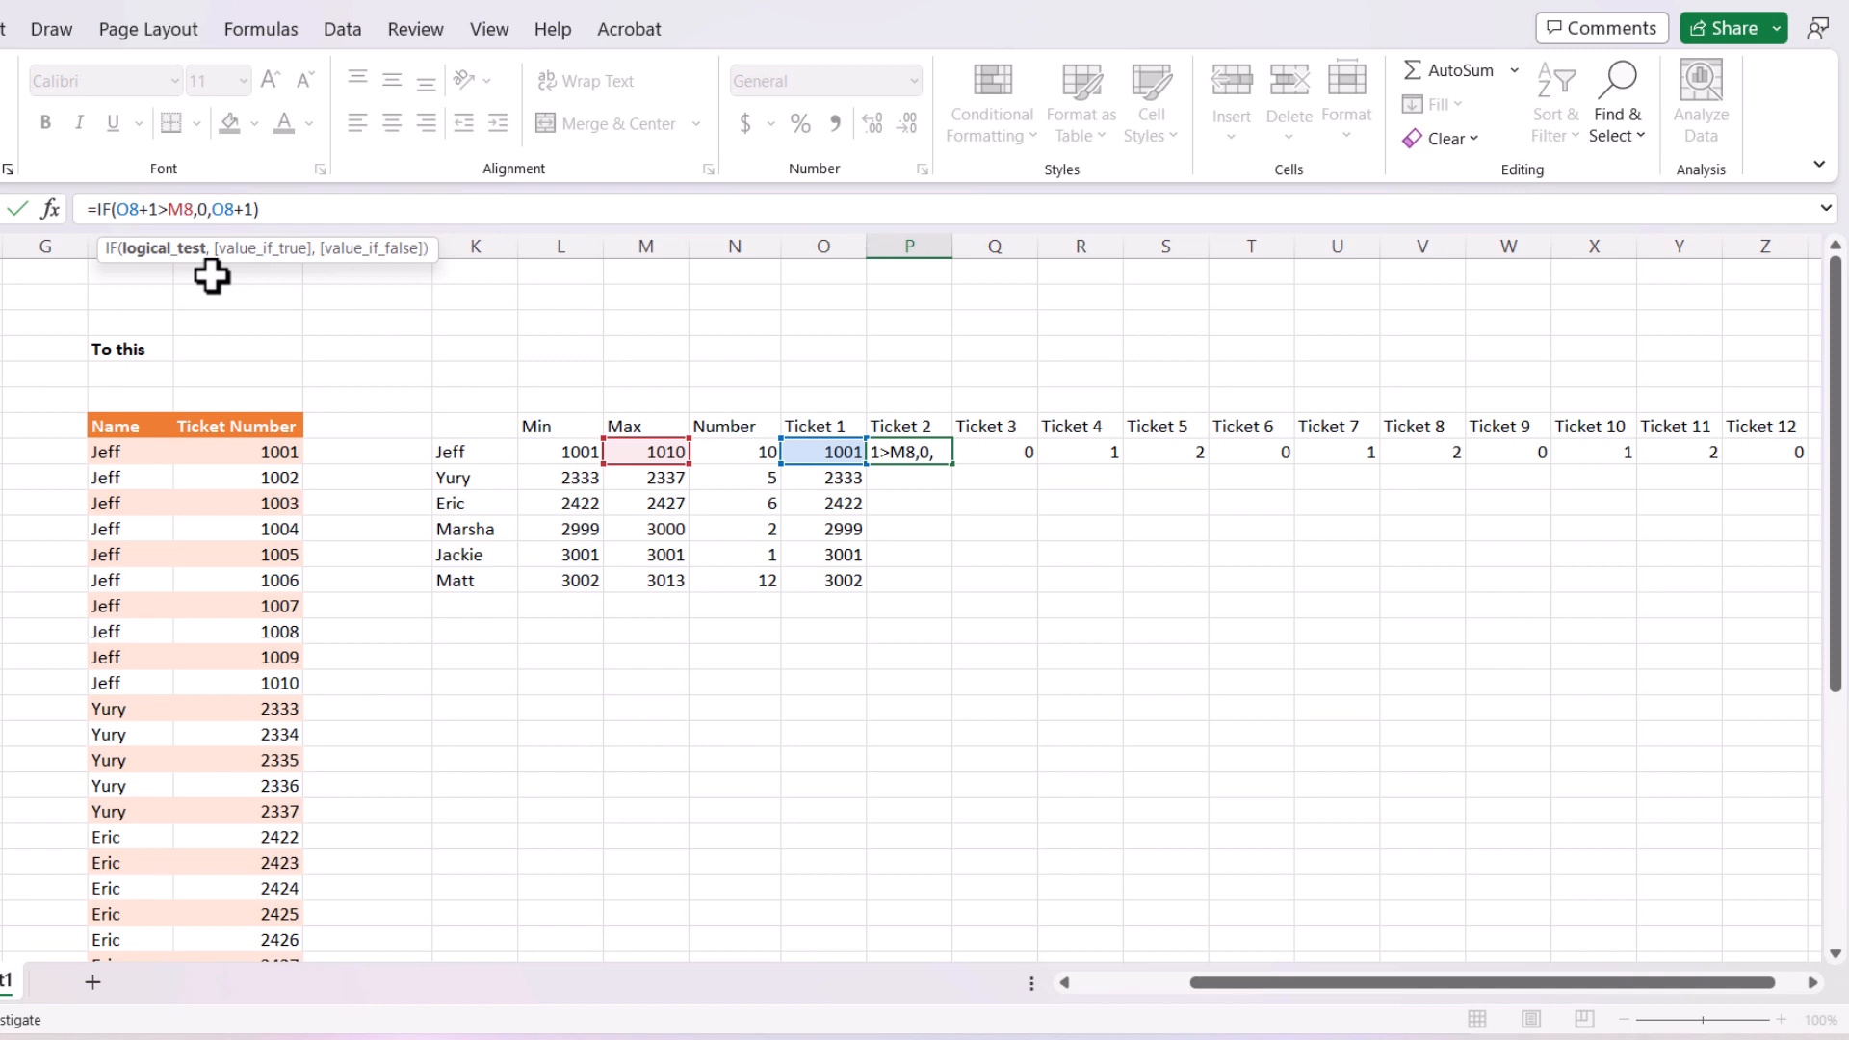
{"action": "key", "text": "F4"}
{"action": "key", "text": "F4"}
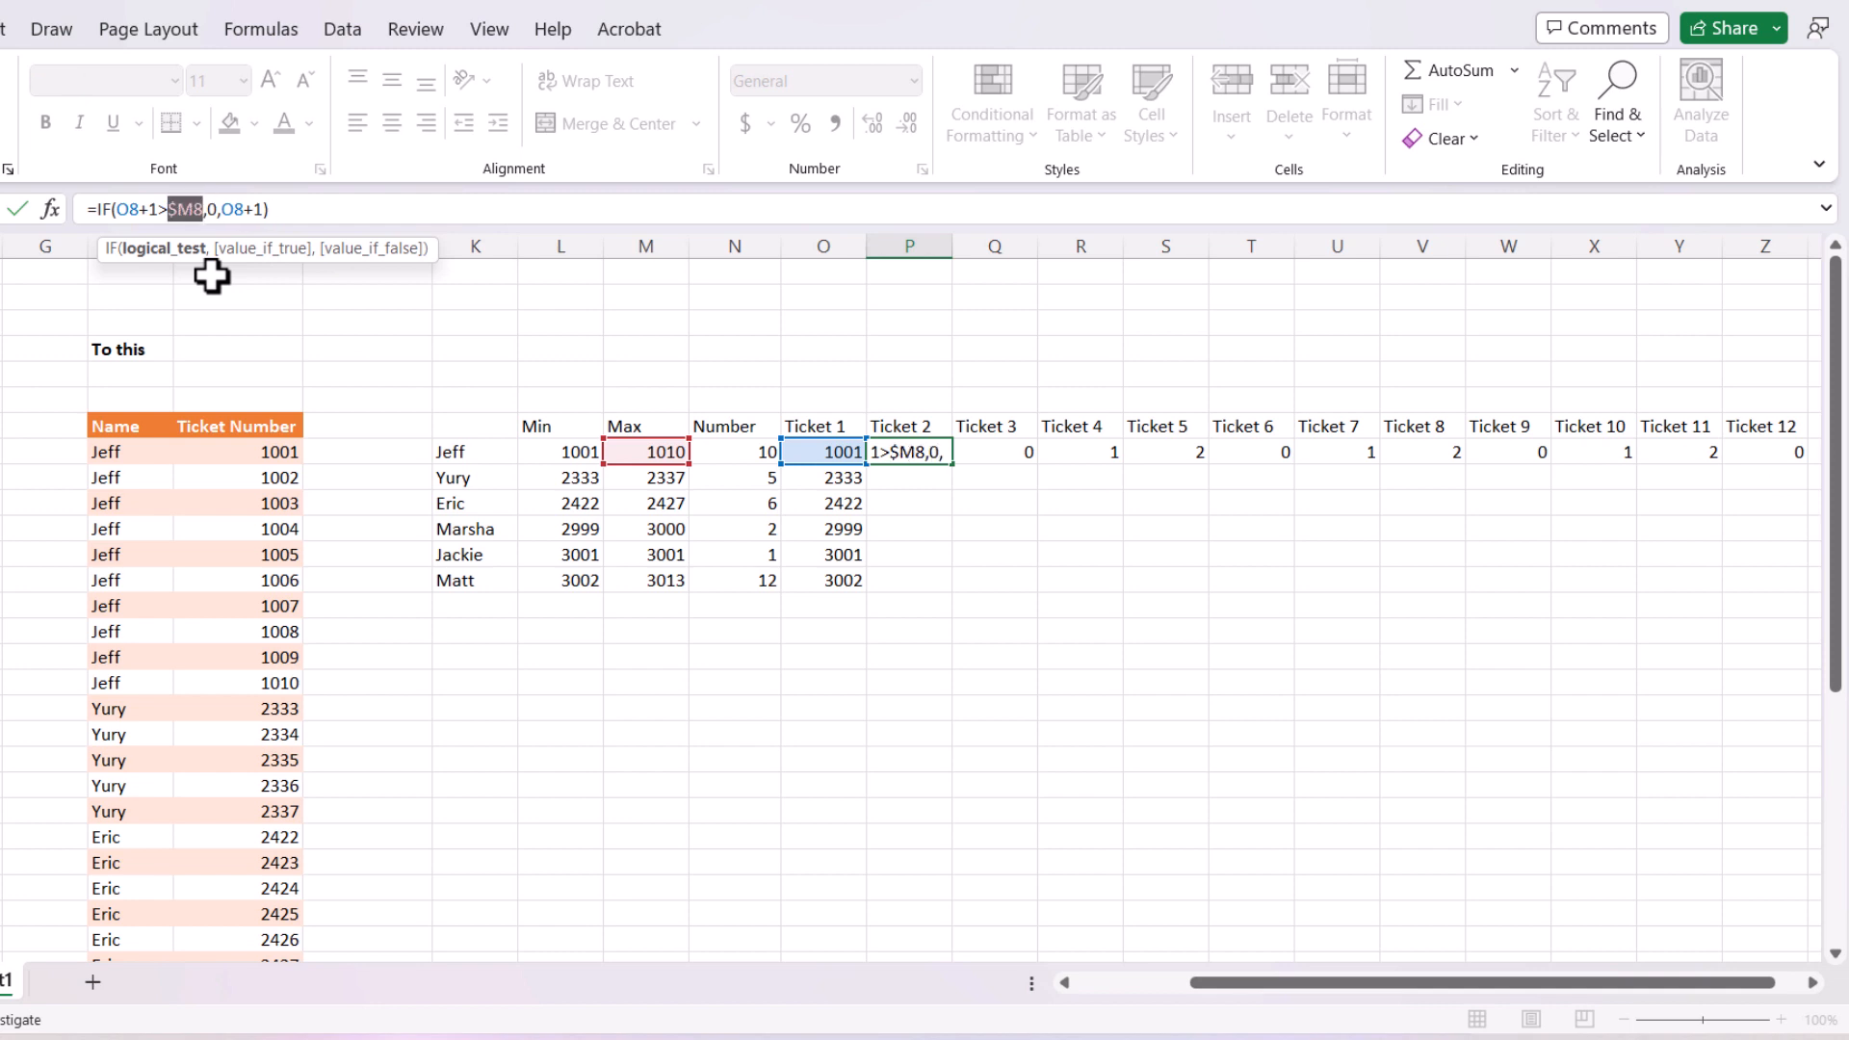
{"action": "key", "text": "Return"}
{"action": "left_click", "coordinate": [930, 456]}
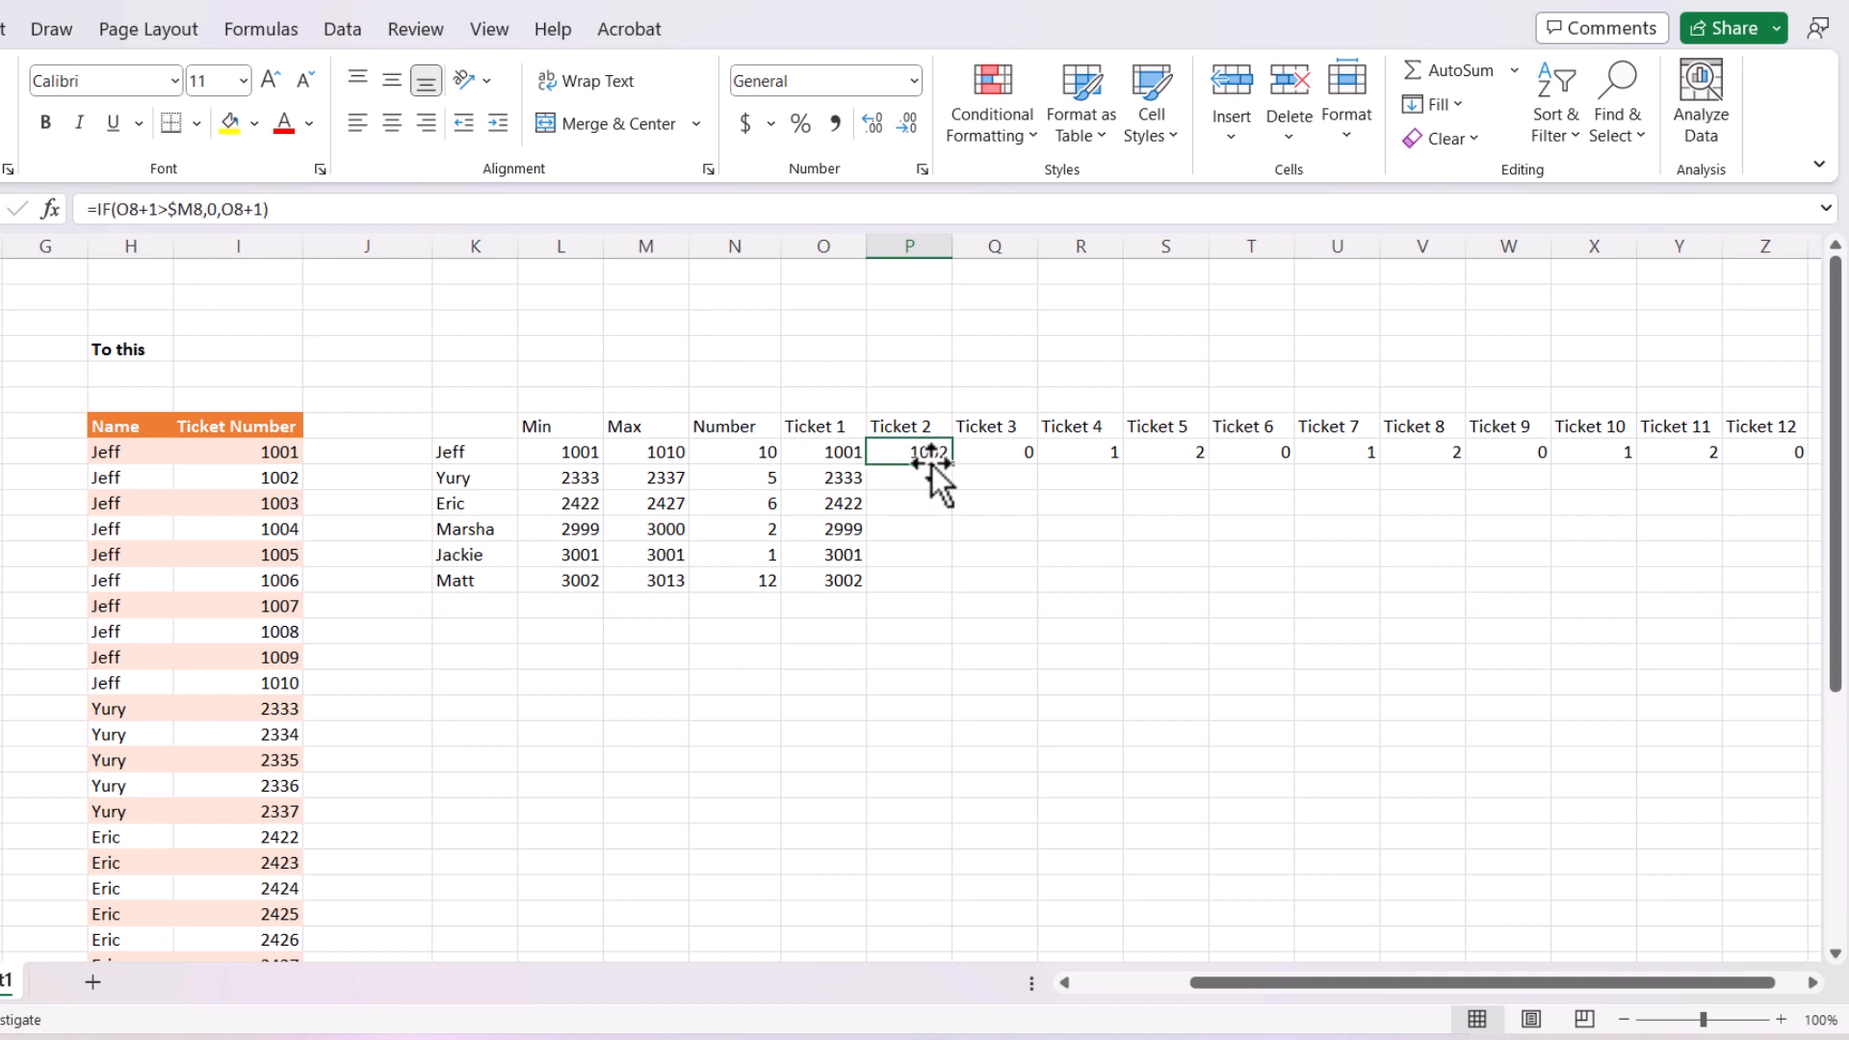
{"action": "left_click_drag", "start_coordinate": [955, 464], "coordinate": [1630, 466]}
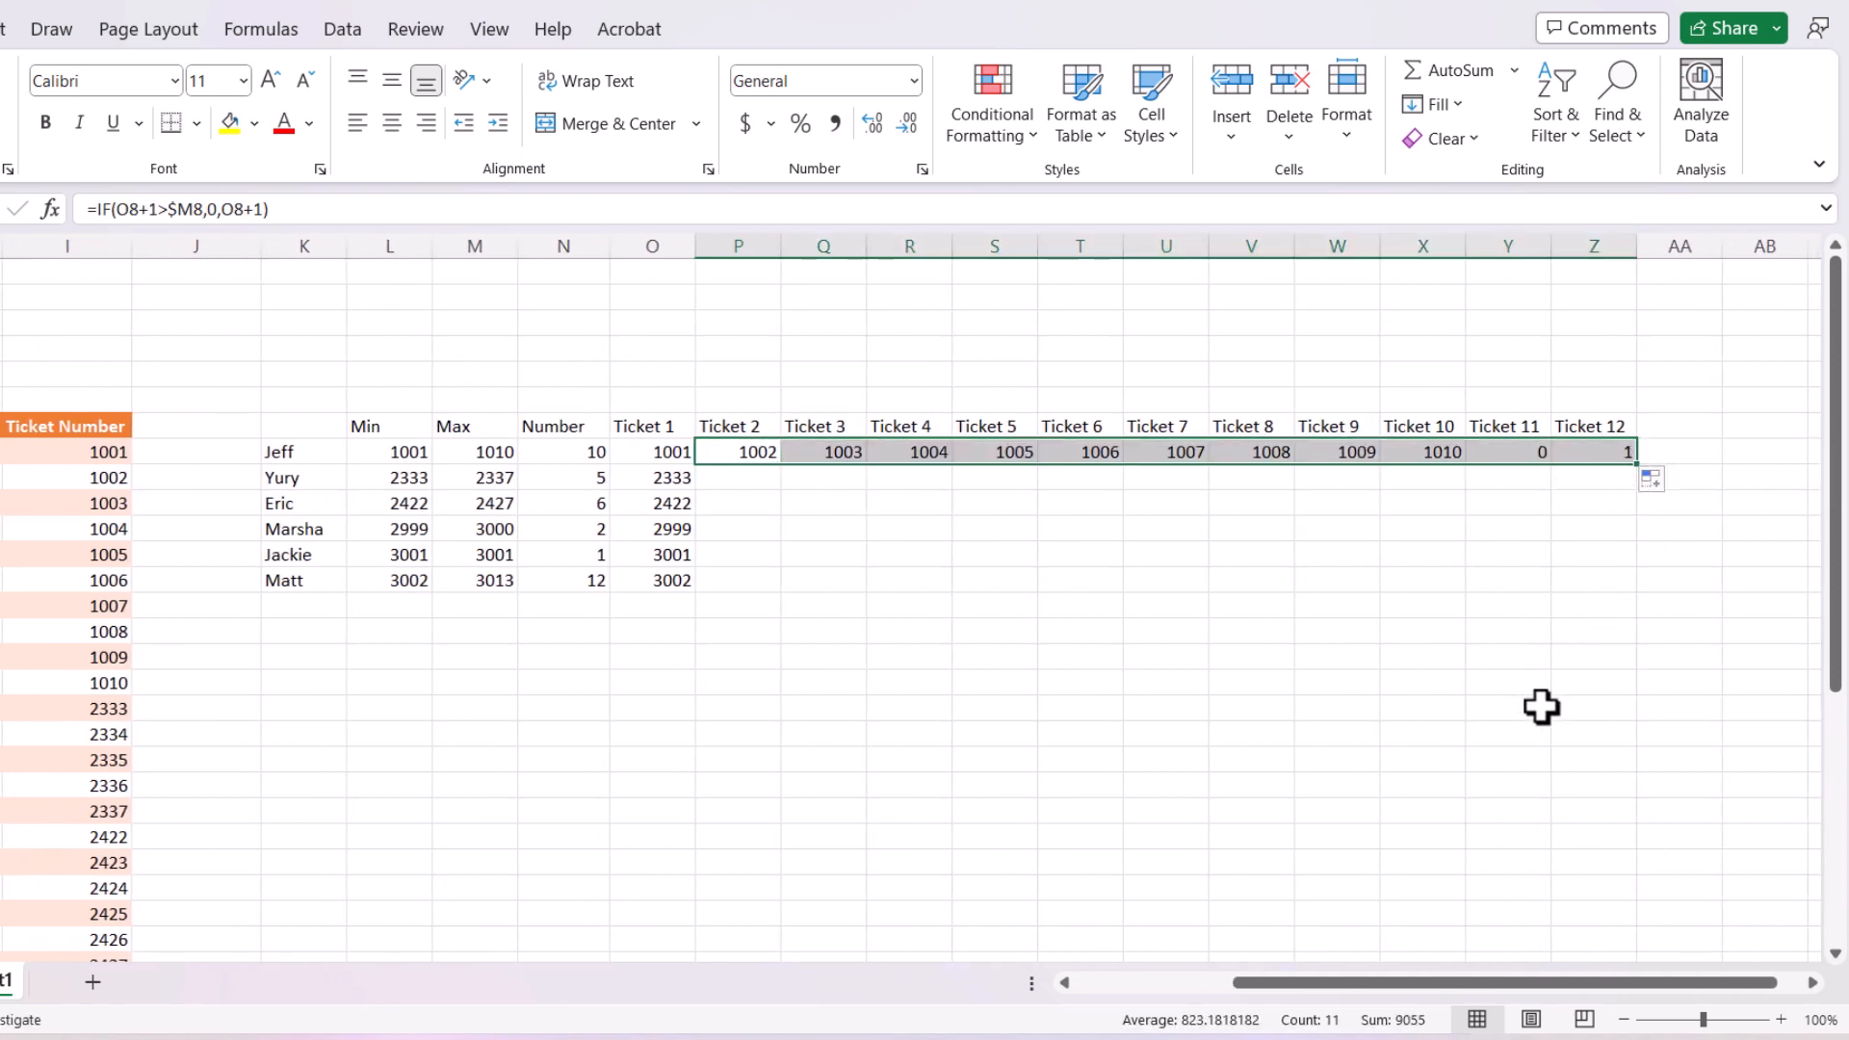
{"action": "left_click", "coordinate": [1529, 451]}
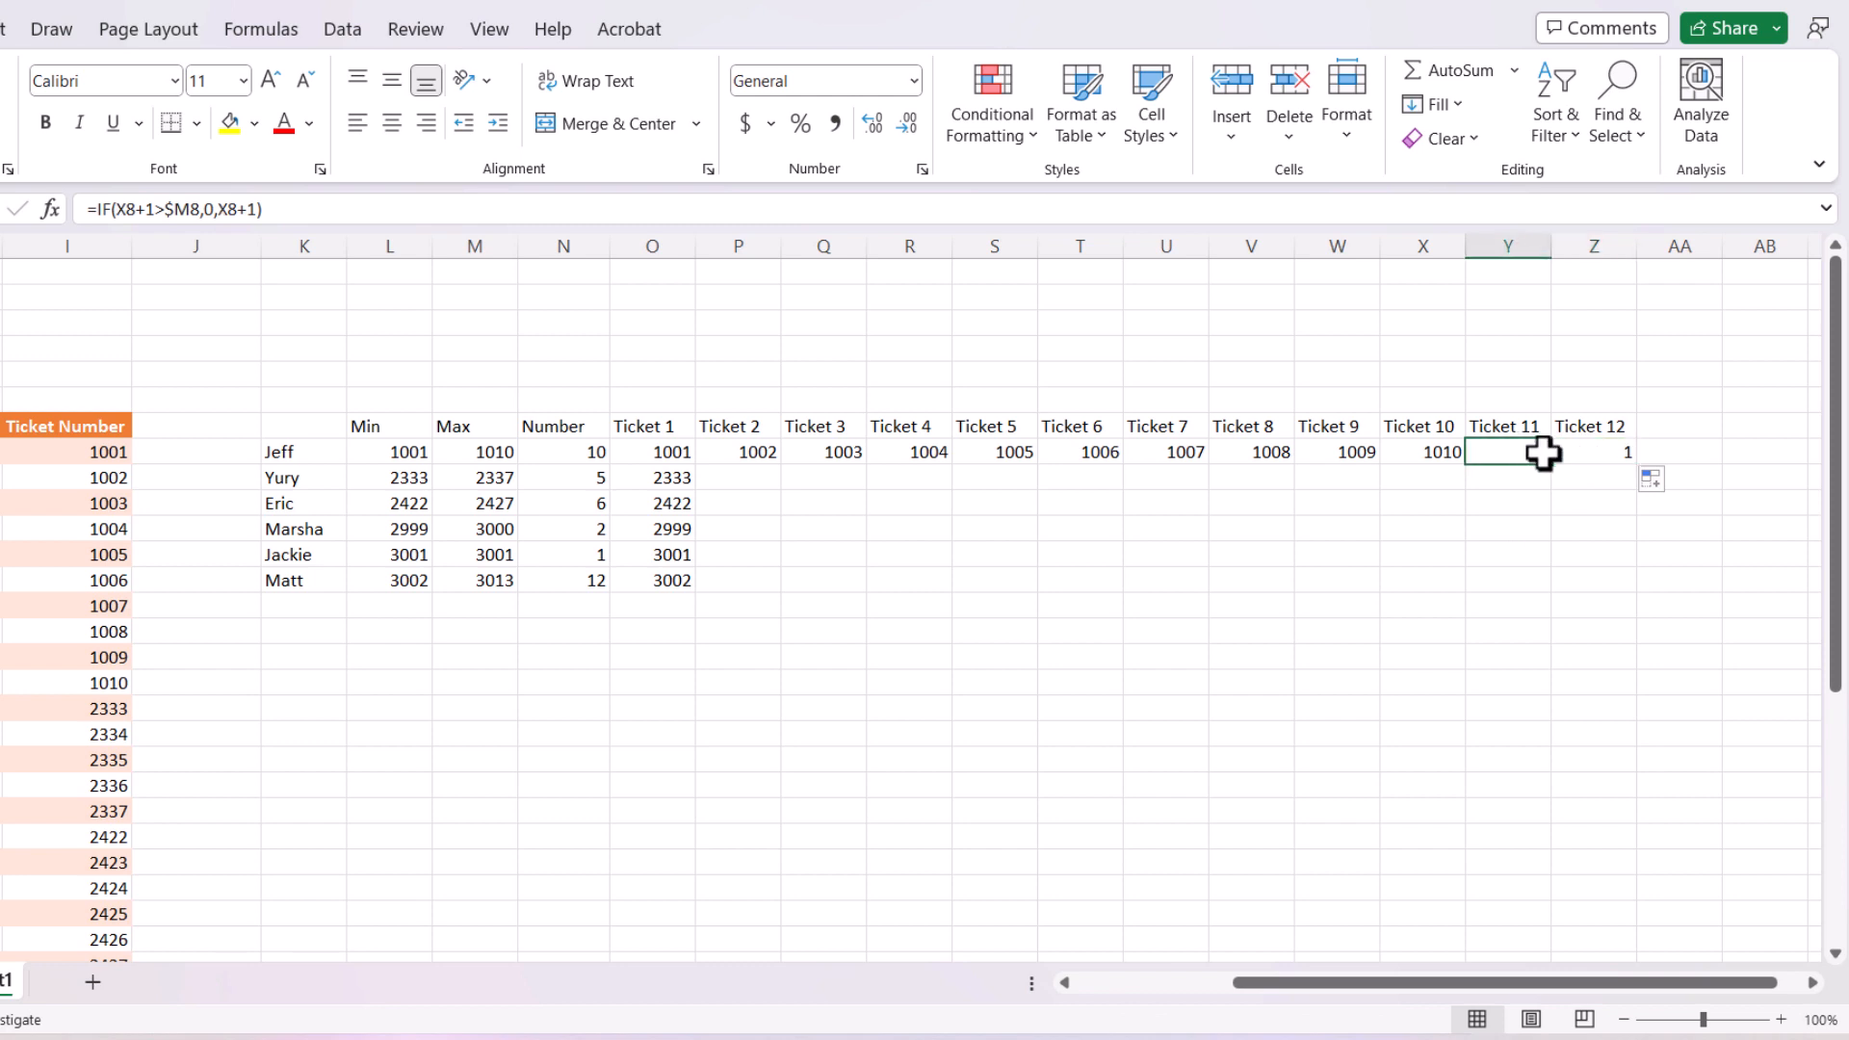
{"action": "left_click", "coordinate": [215, 209]}
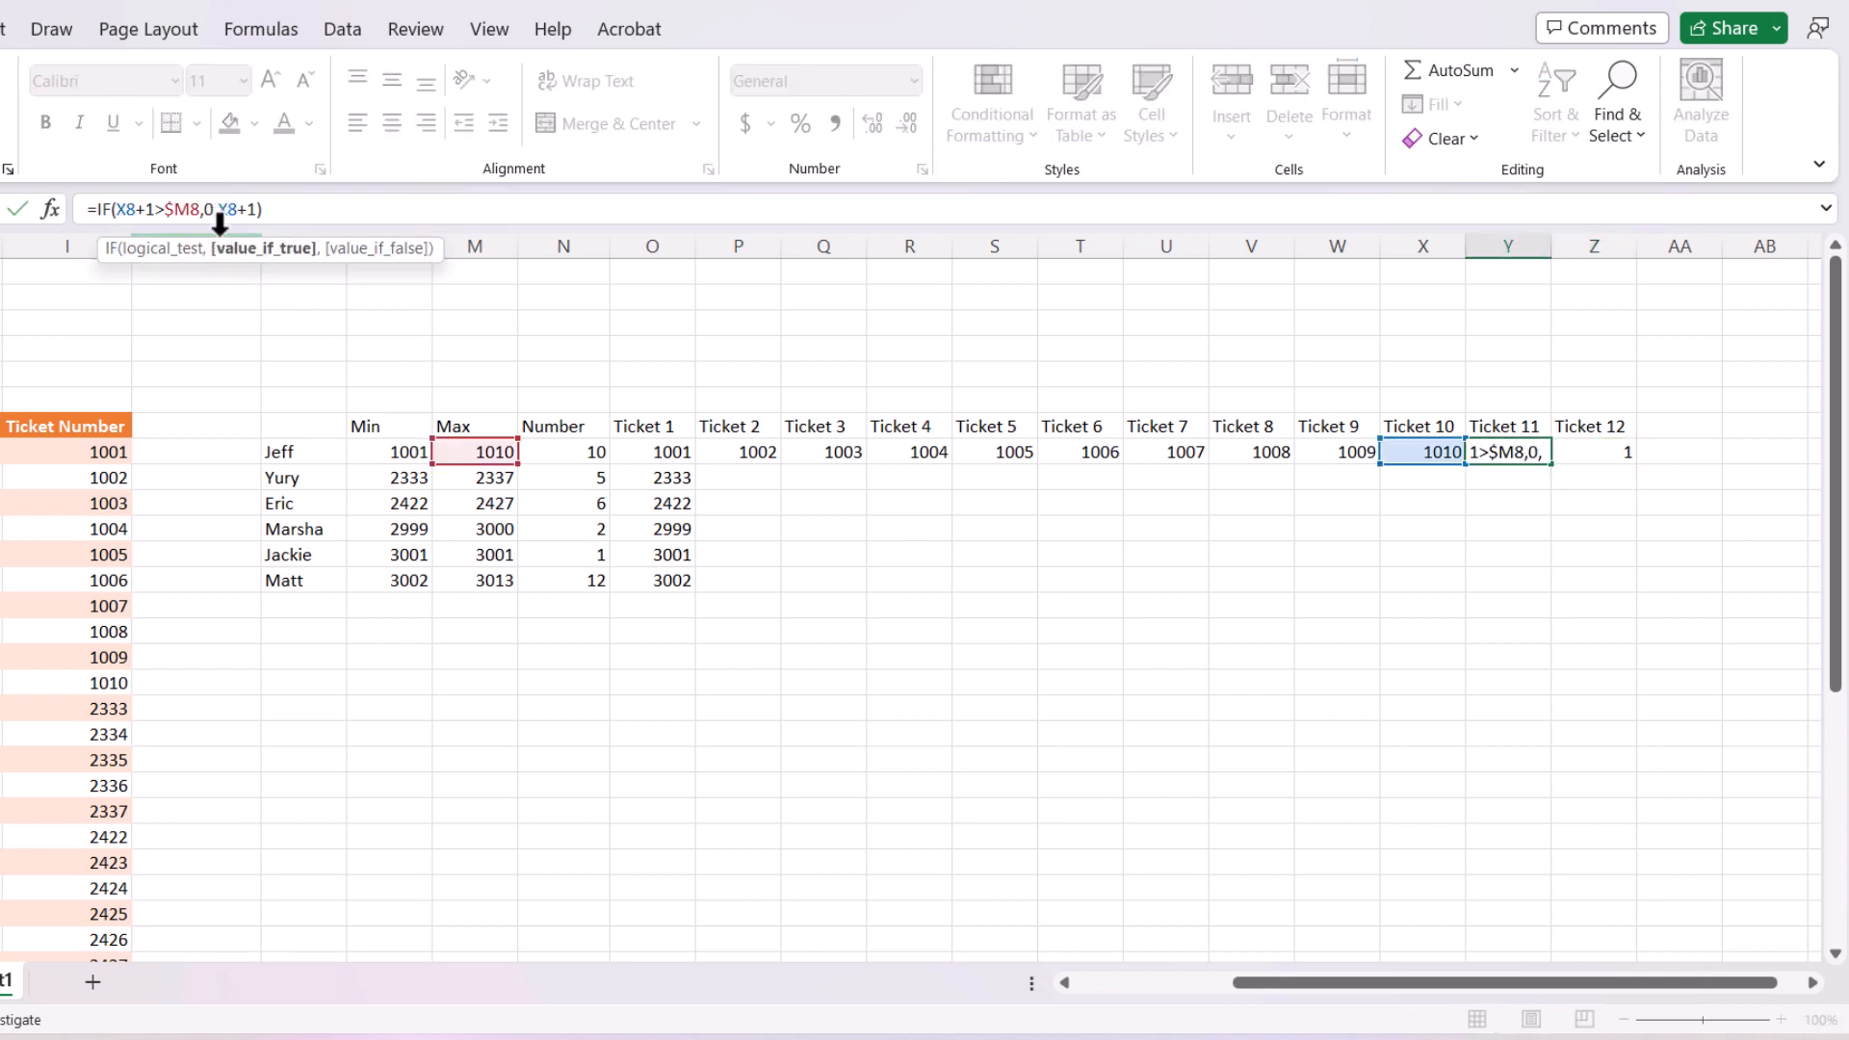
{"action": "key", "text": "Escape"}
{"action": "left_click", "coordinate": [1599, 452]}
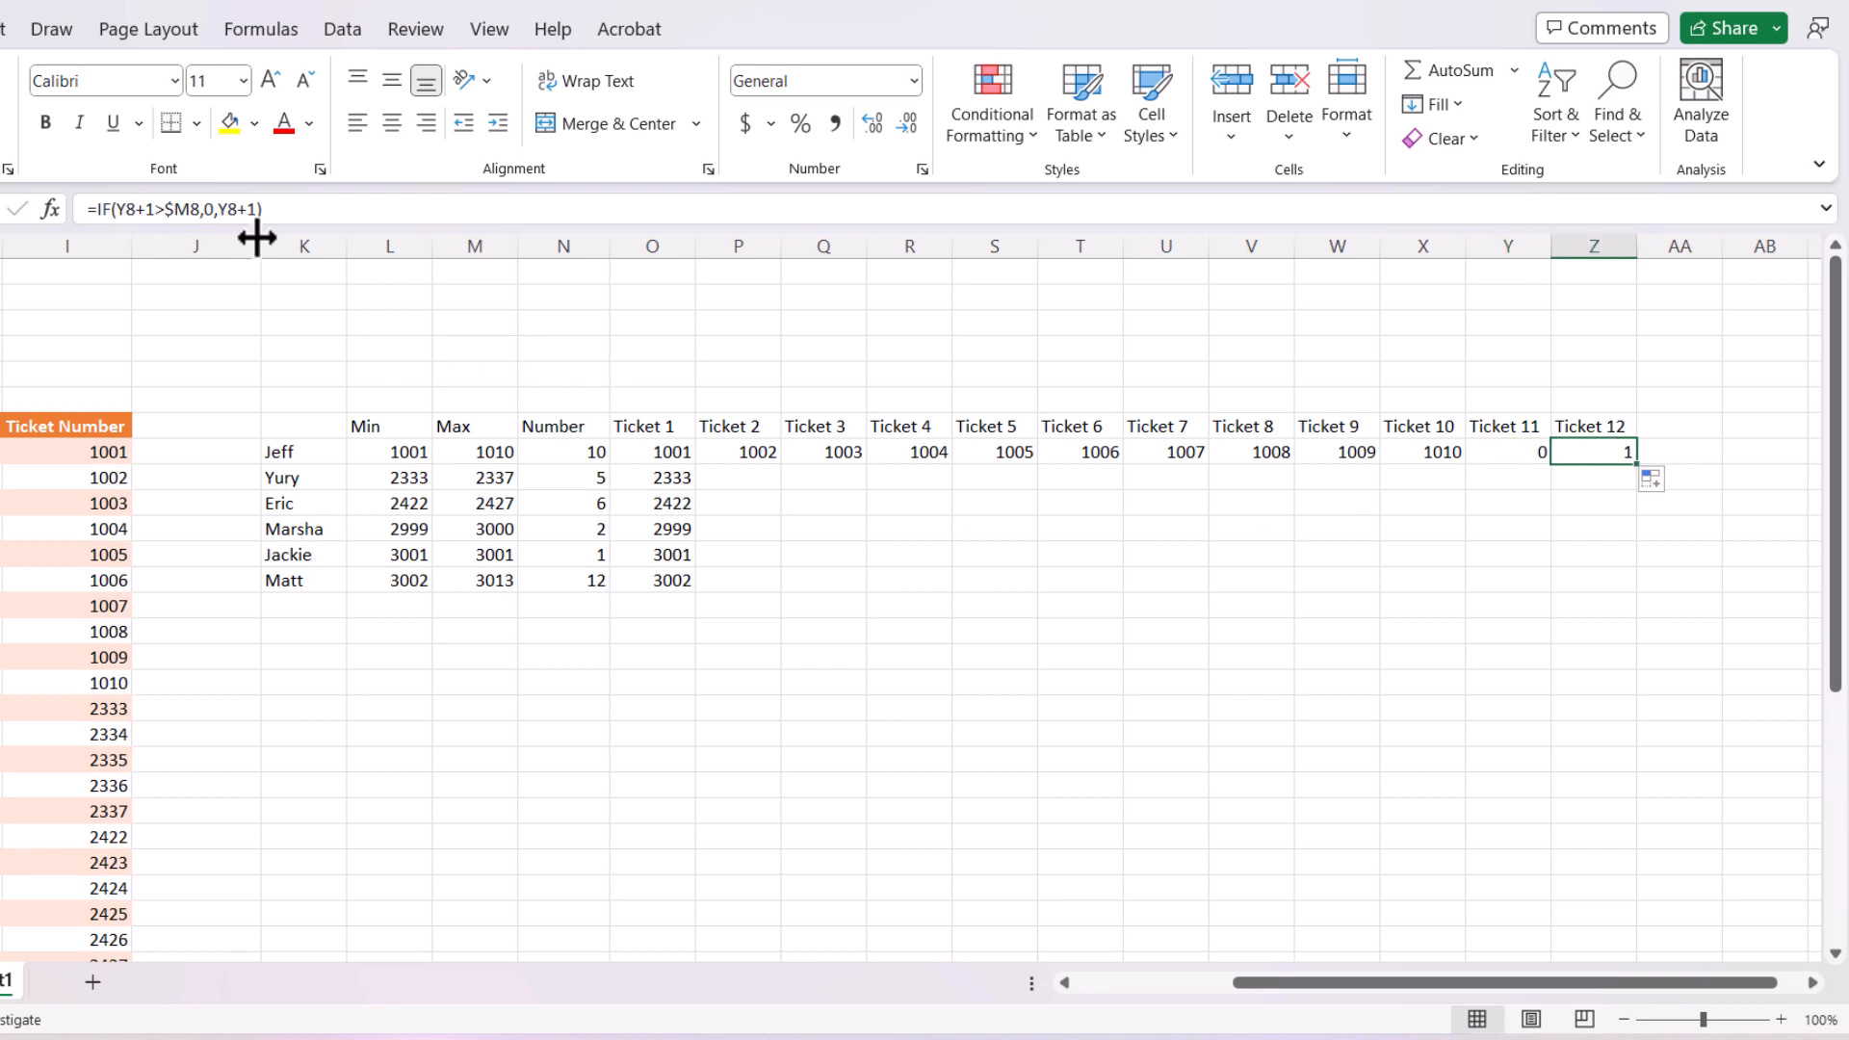
{"action": "left_click", "coordinate": [114, 209]}
{"action": "type", "text": "or"}
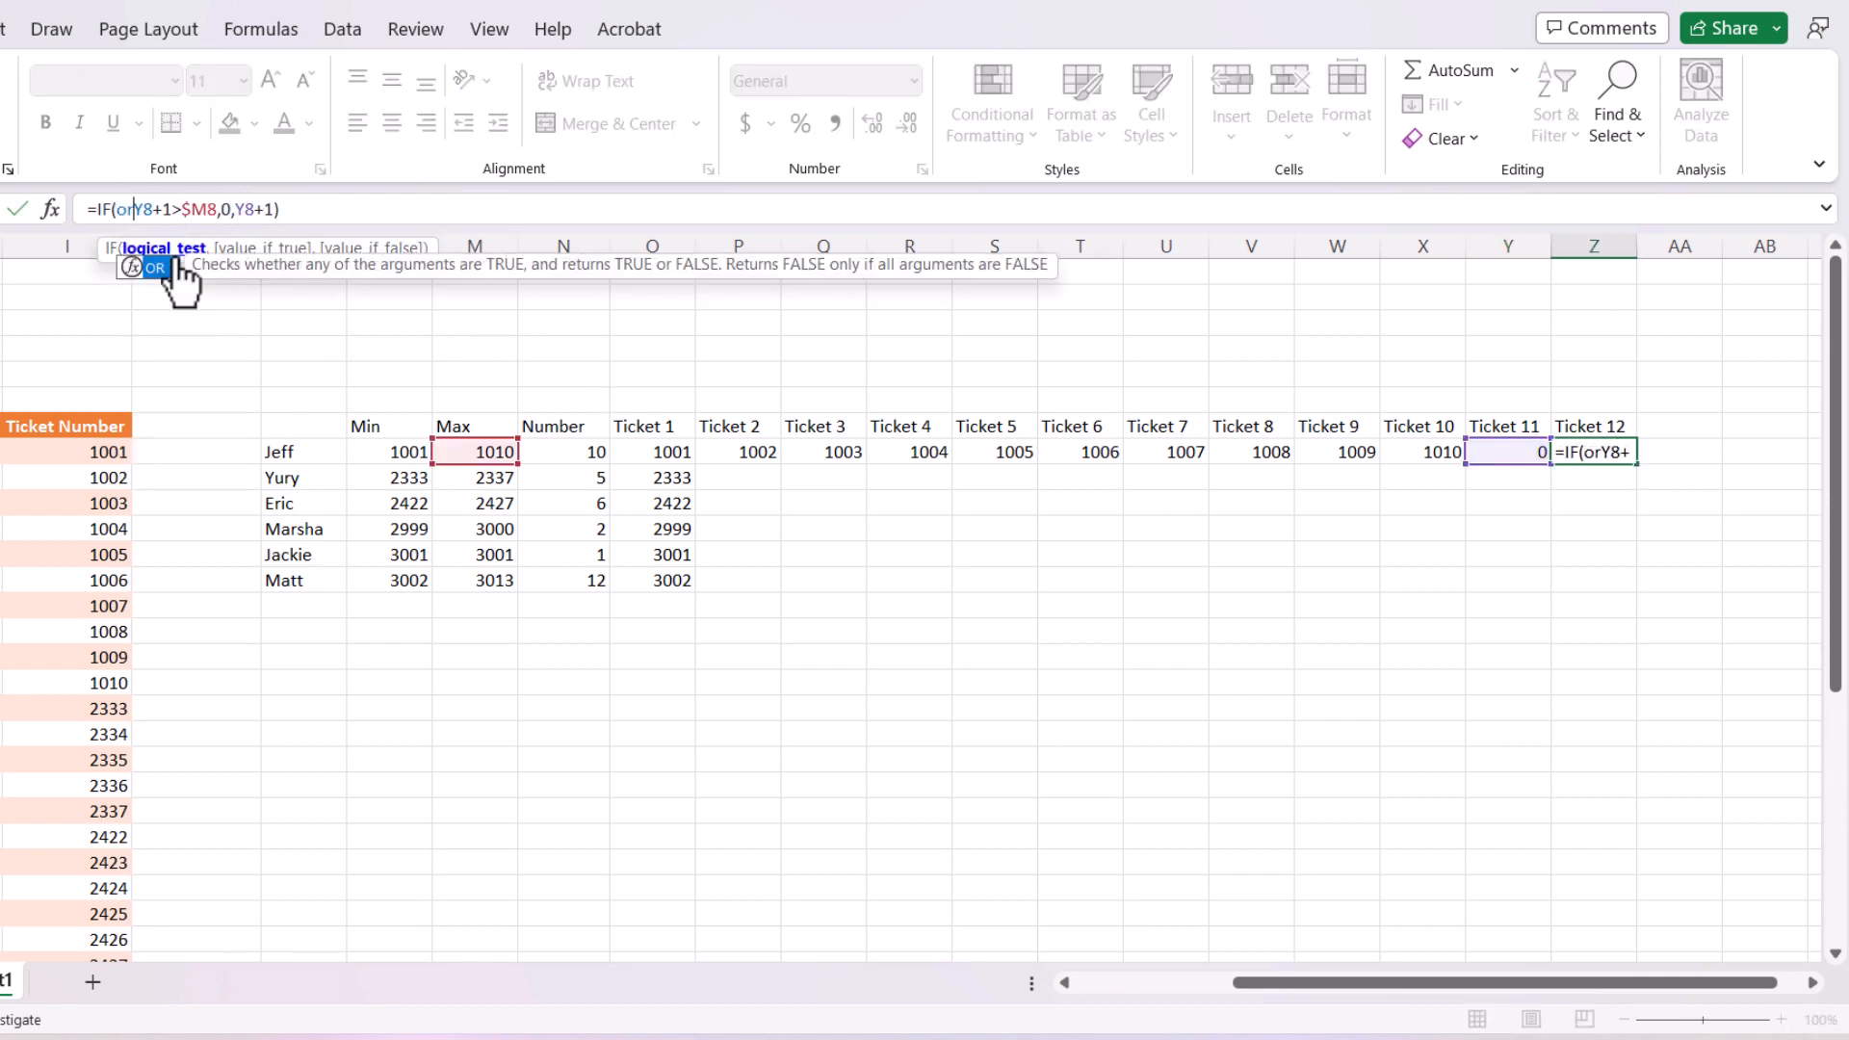
{"action": "key", "text": "Escape"}
{"action": "key", "text": "Escape"}
Step: Change the P8 formula to =IF(OR(O8+1>$M8,O8=0),0,O8+1) and refill the row through Z8
{"action": "left_click", "coordinate": [657, 452]}
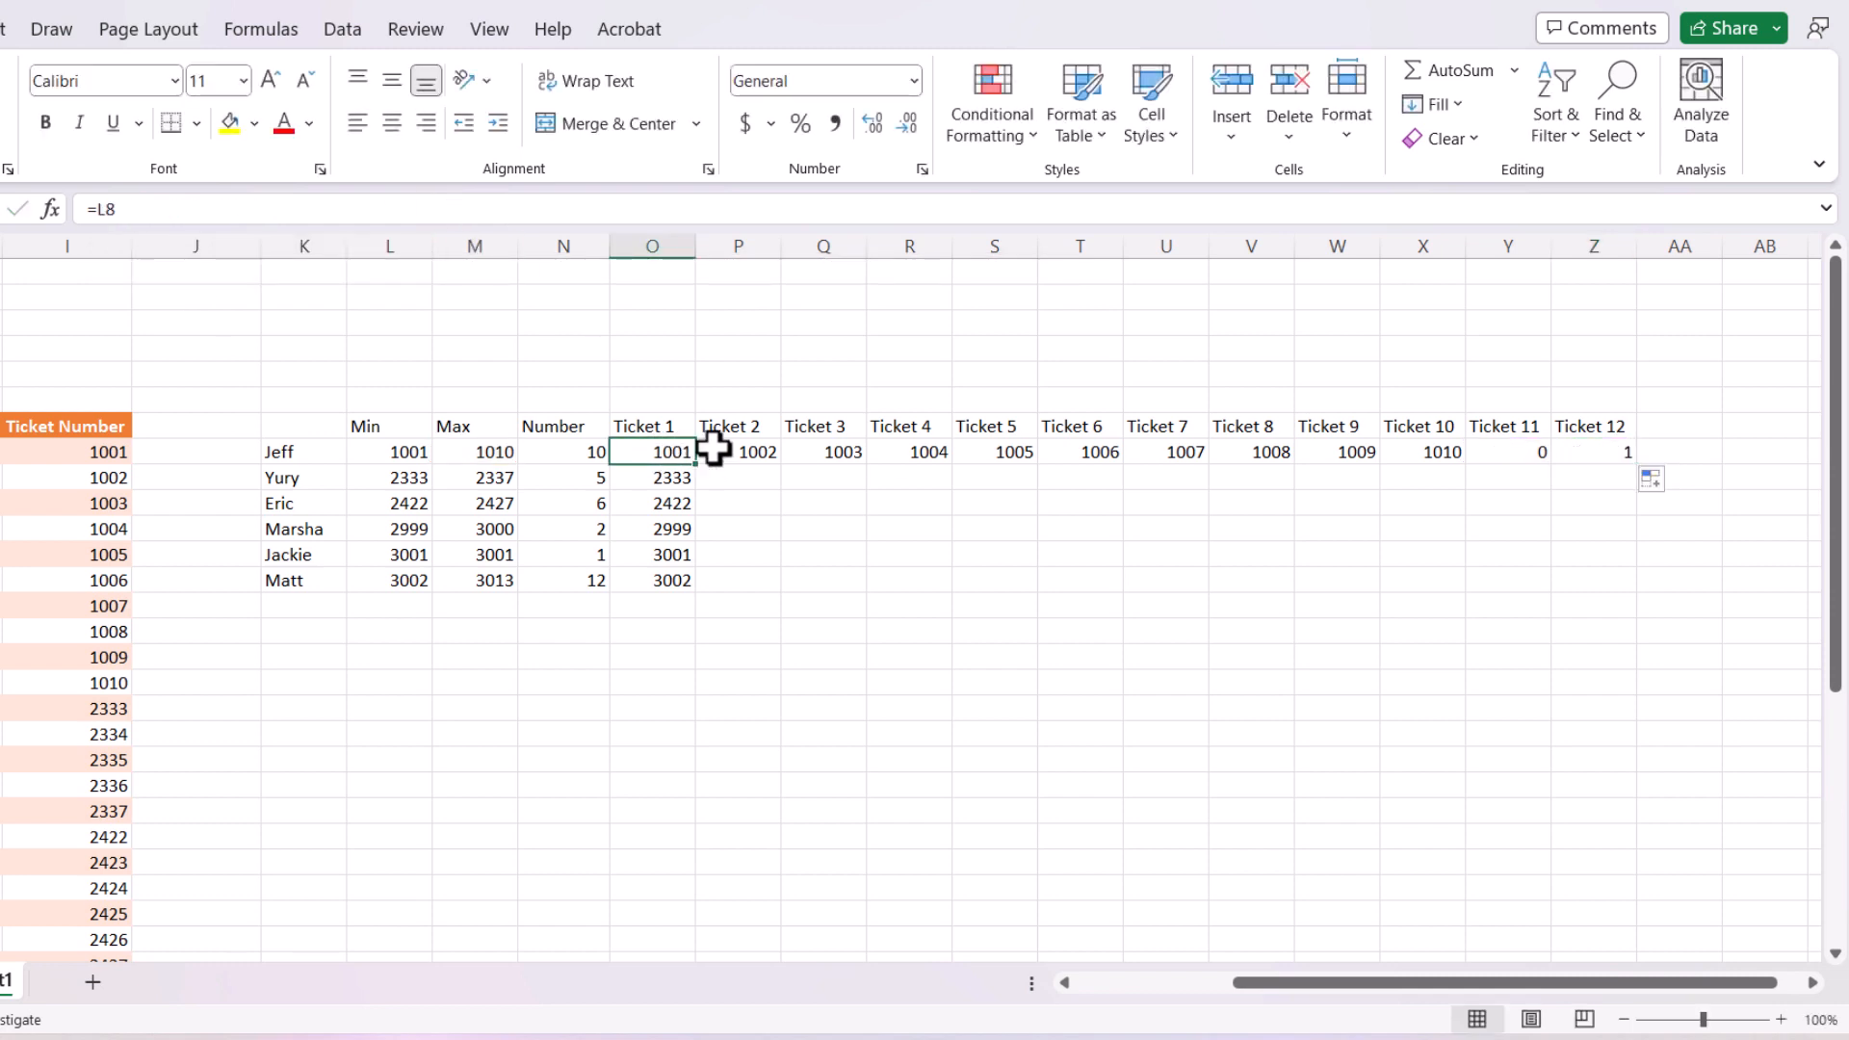
{"action": "left_click", "coordinate": [713, 447]}
{"action": "left_click", "coordinate": [125, 209]}
{"action": "type", "text": "or("}
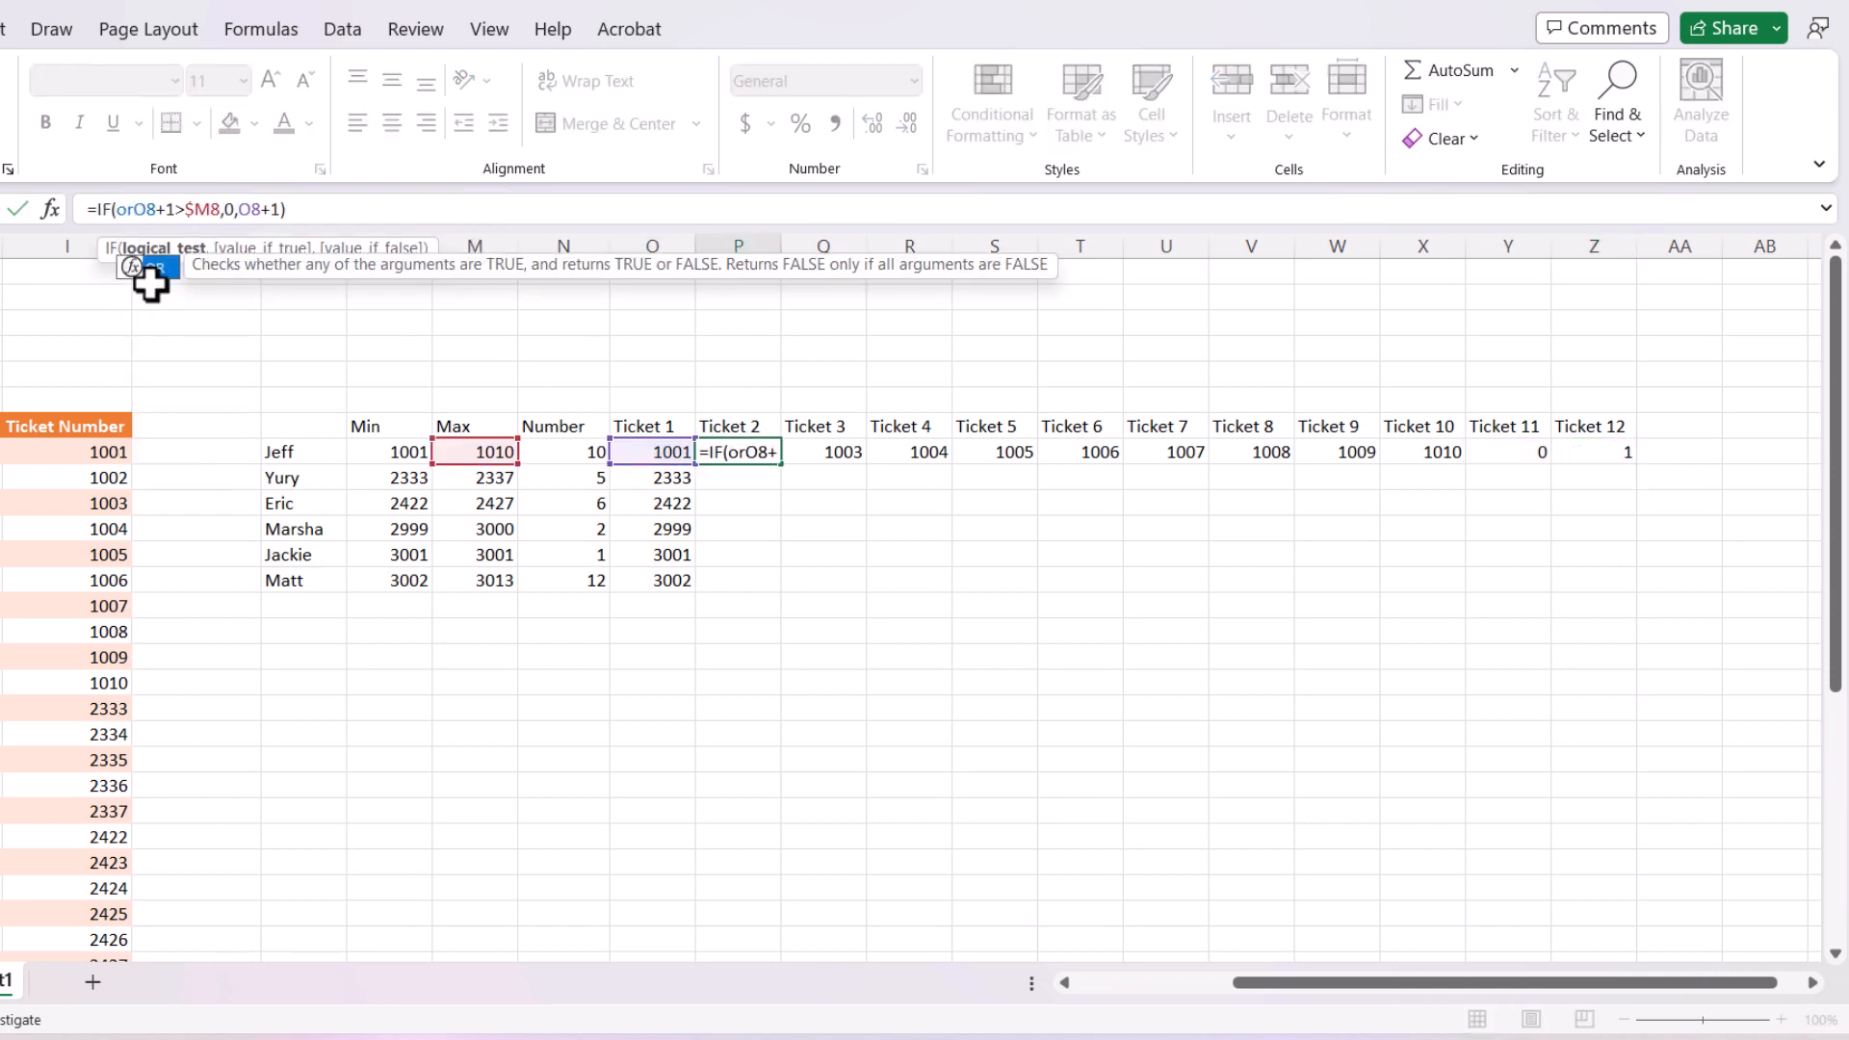
{"action": "left_click", "coordinate": [224, 209]}
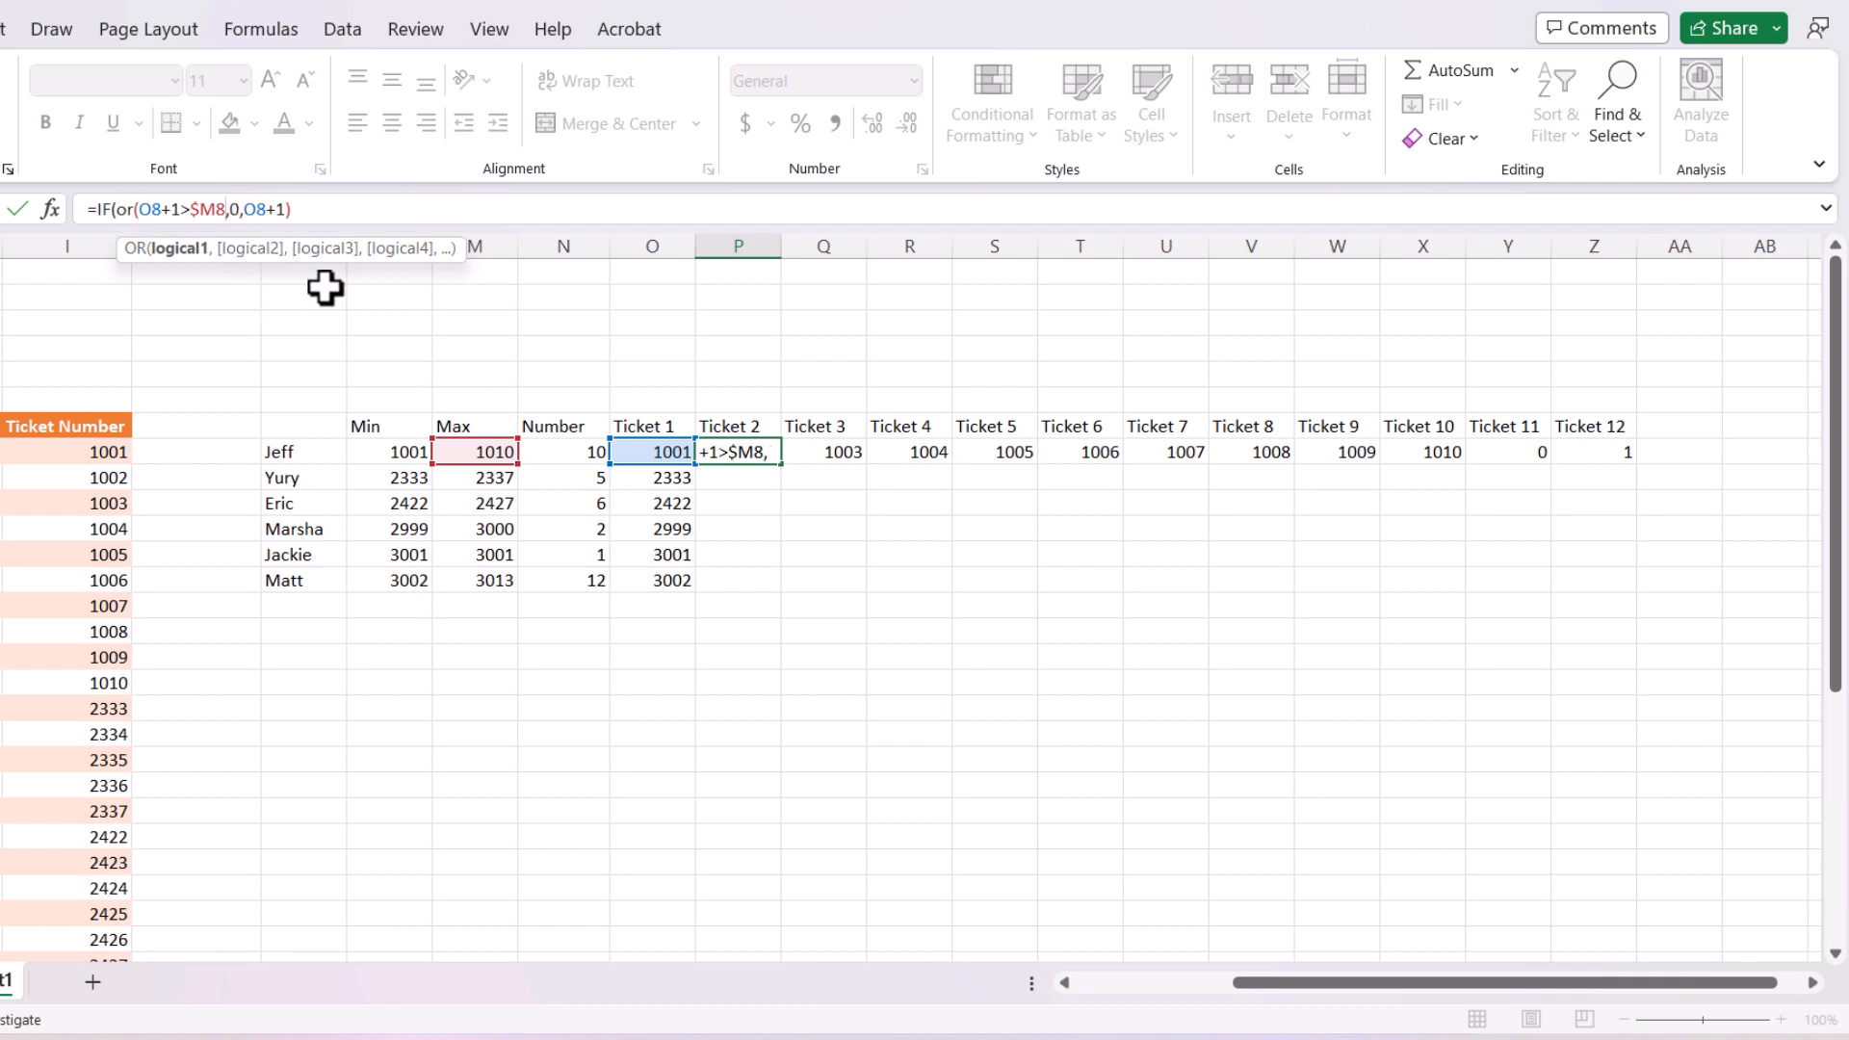
{"action": "type", "text": ","}
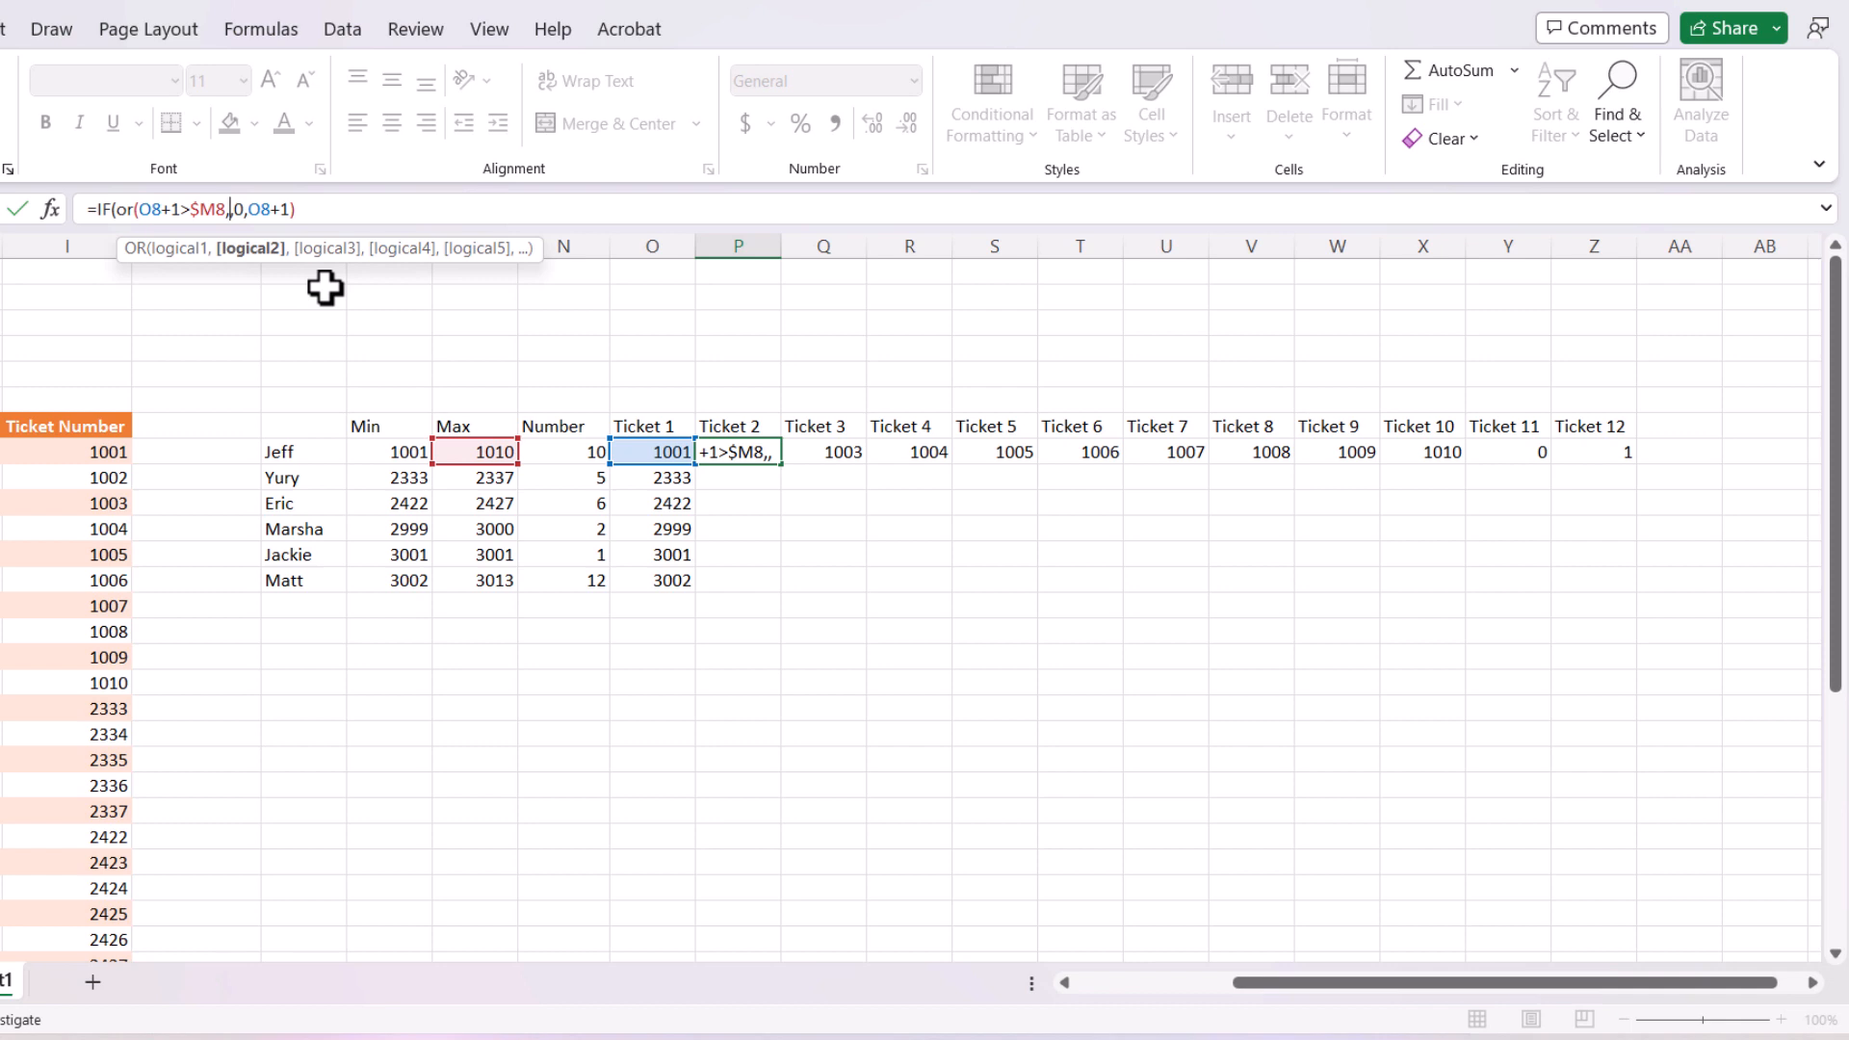
{"action": "left_click", "coordinate": [674, 451]}
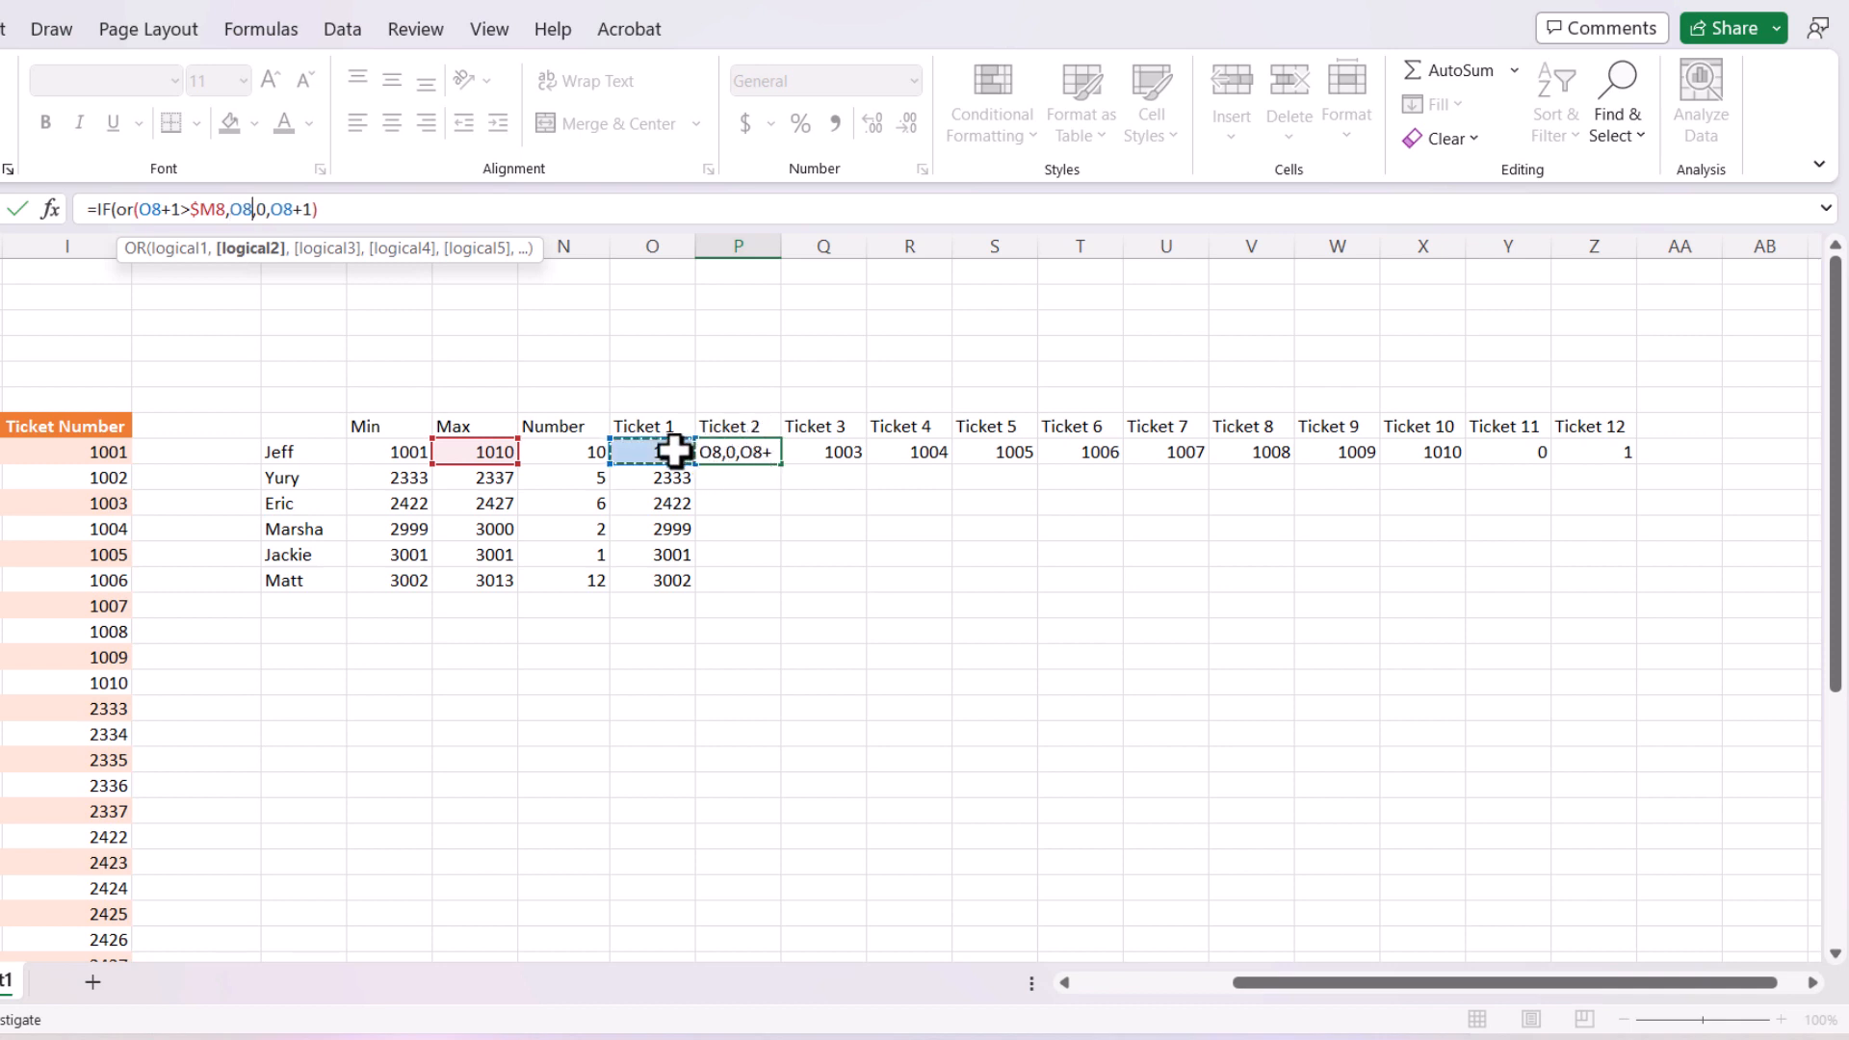
{"action": "type", "text": "=0"}
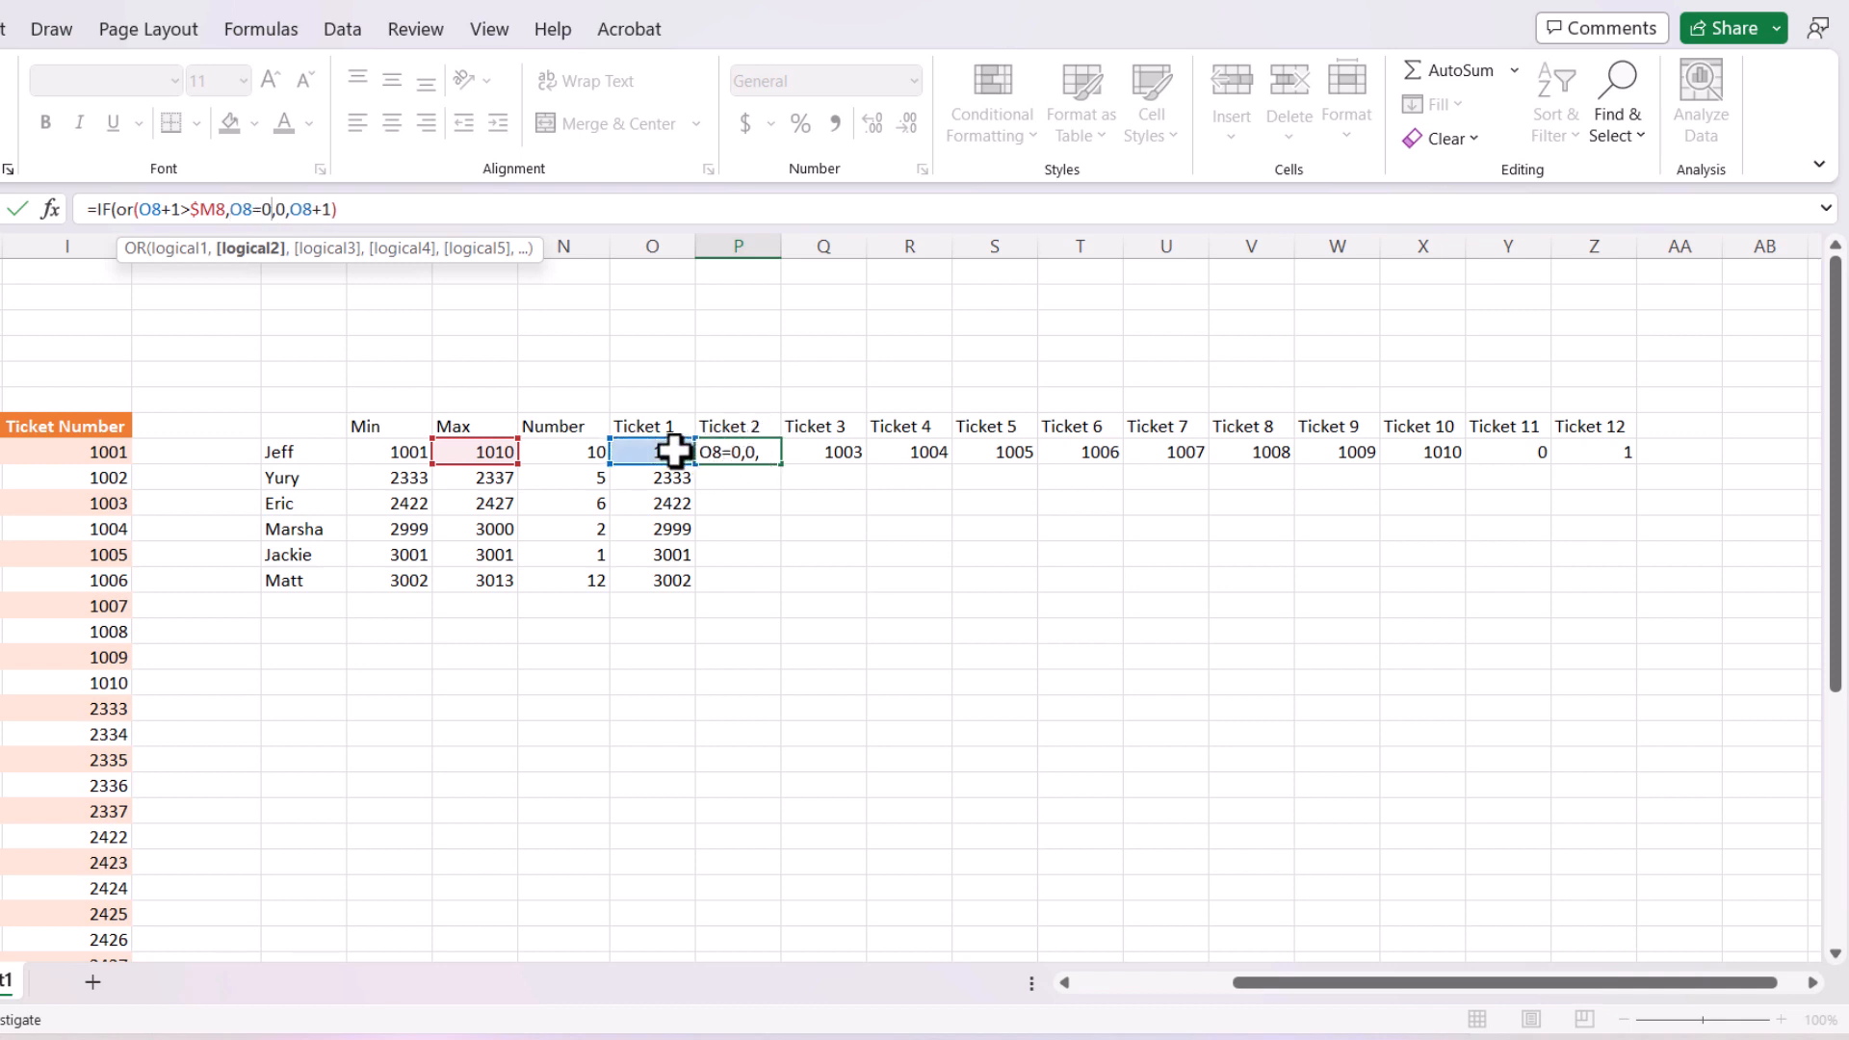
{"action": "type", "text": ")"}
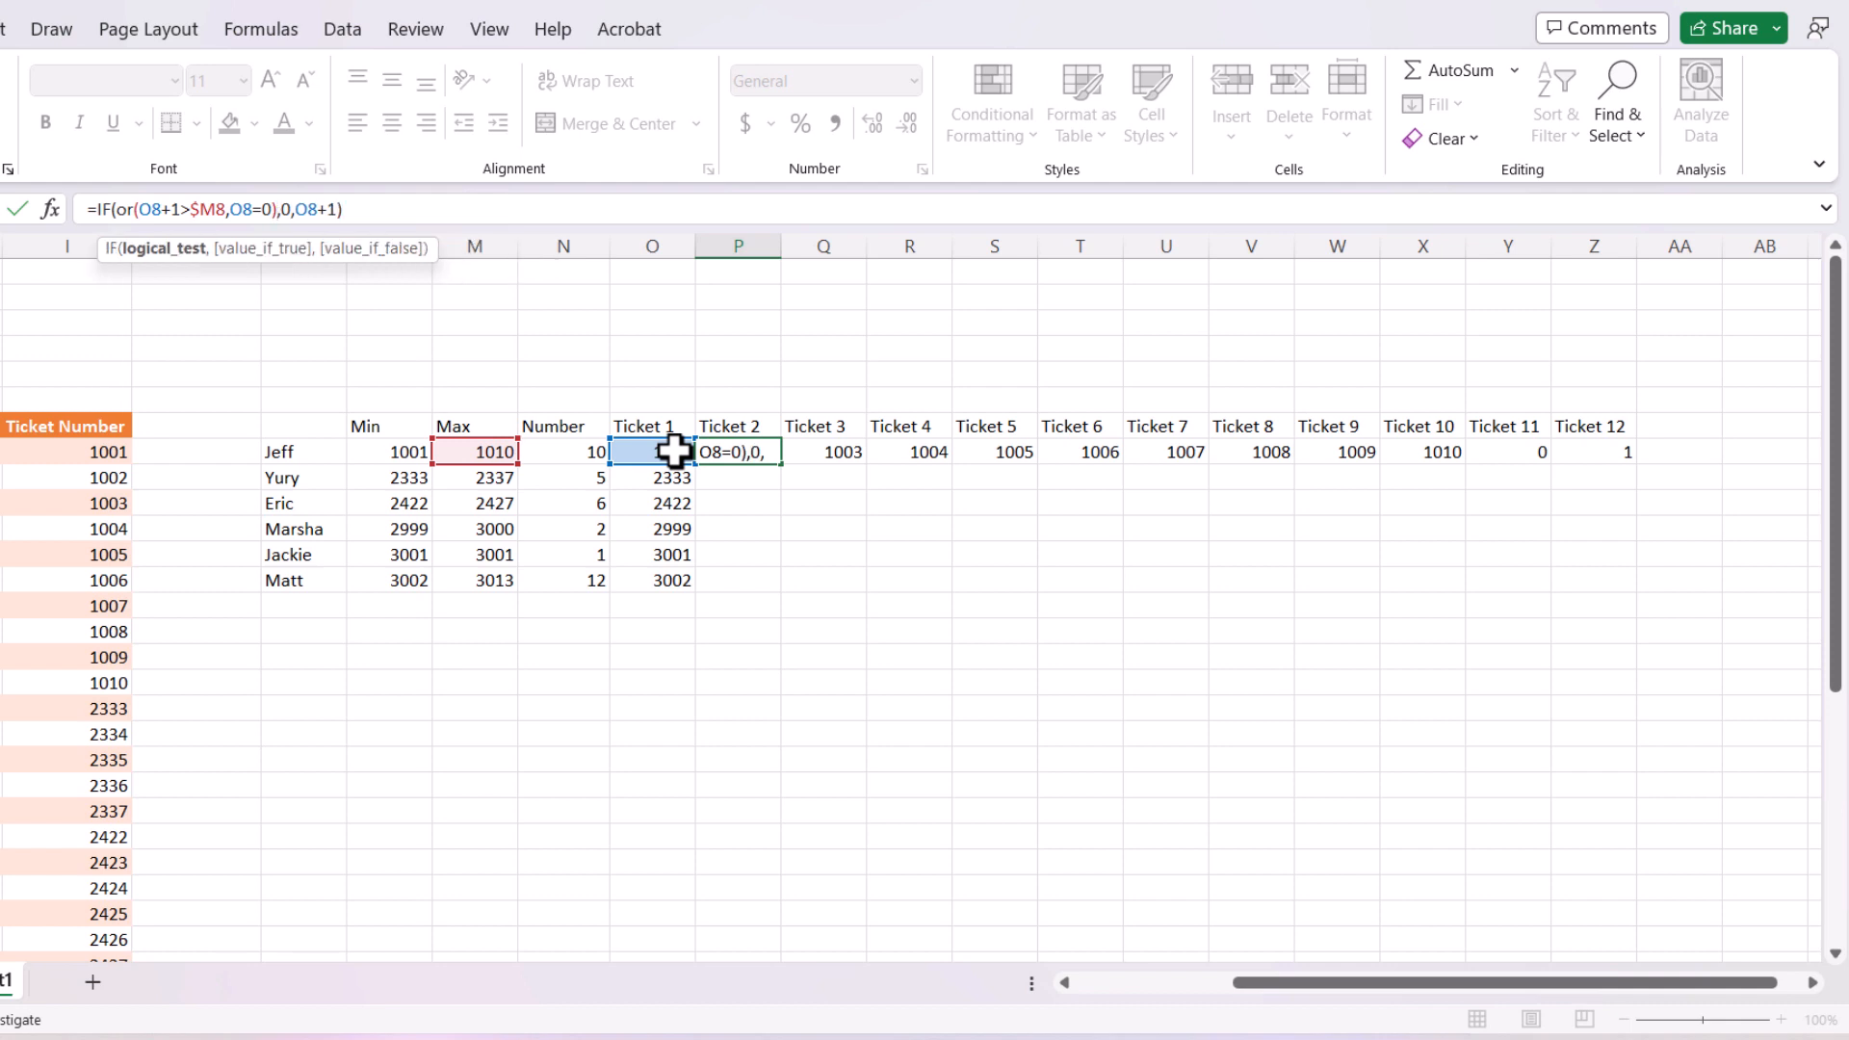
{"action": "key", "text": "Tab"}
{"action": "key", "text": "Return"}
{"action": "left_click", "coordinate": [752, 447]}
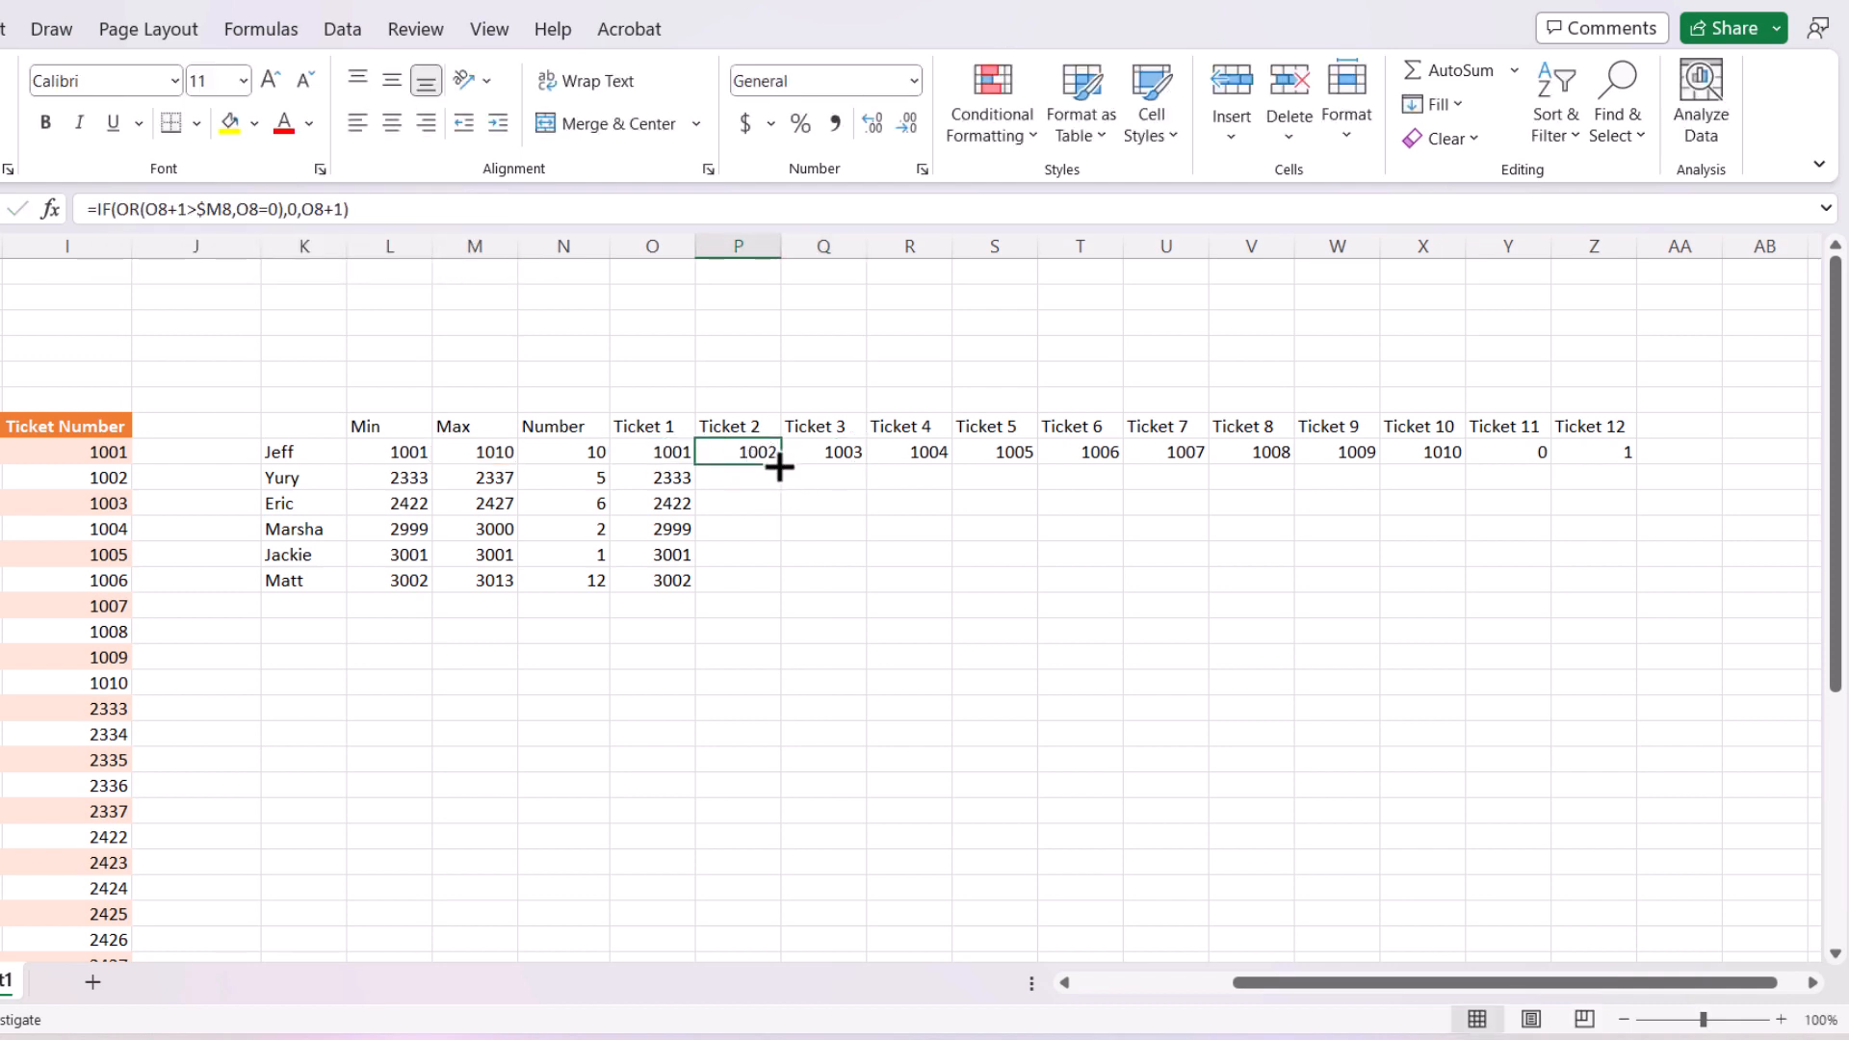
{"action": "left_click_drag", "start_coordinate": [779, 467], "coordinate": [1613, 505]}
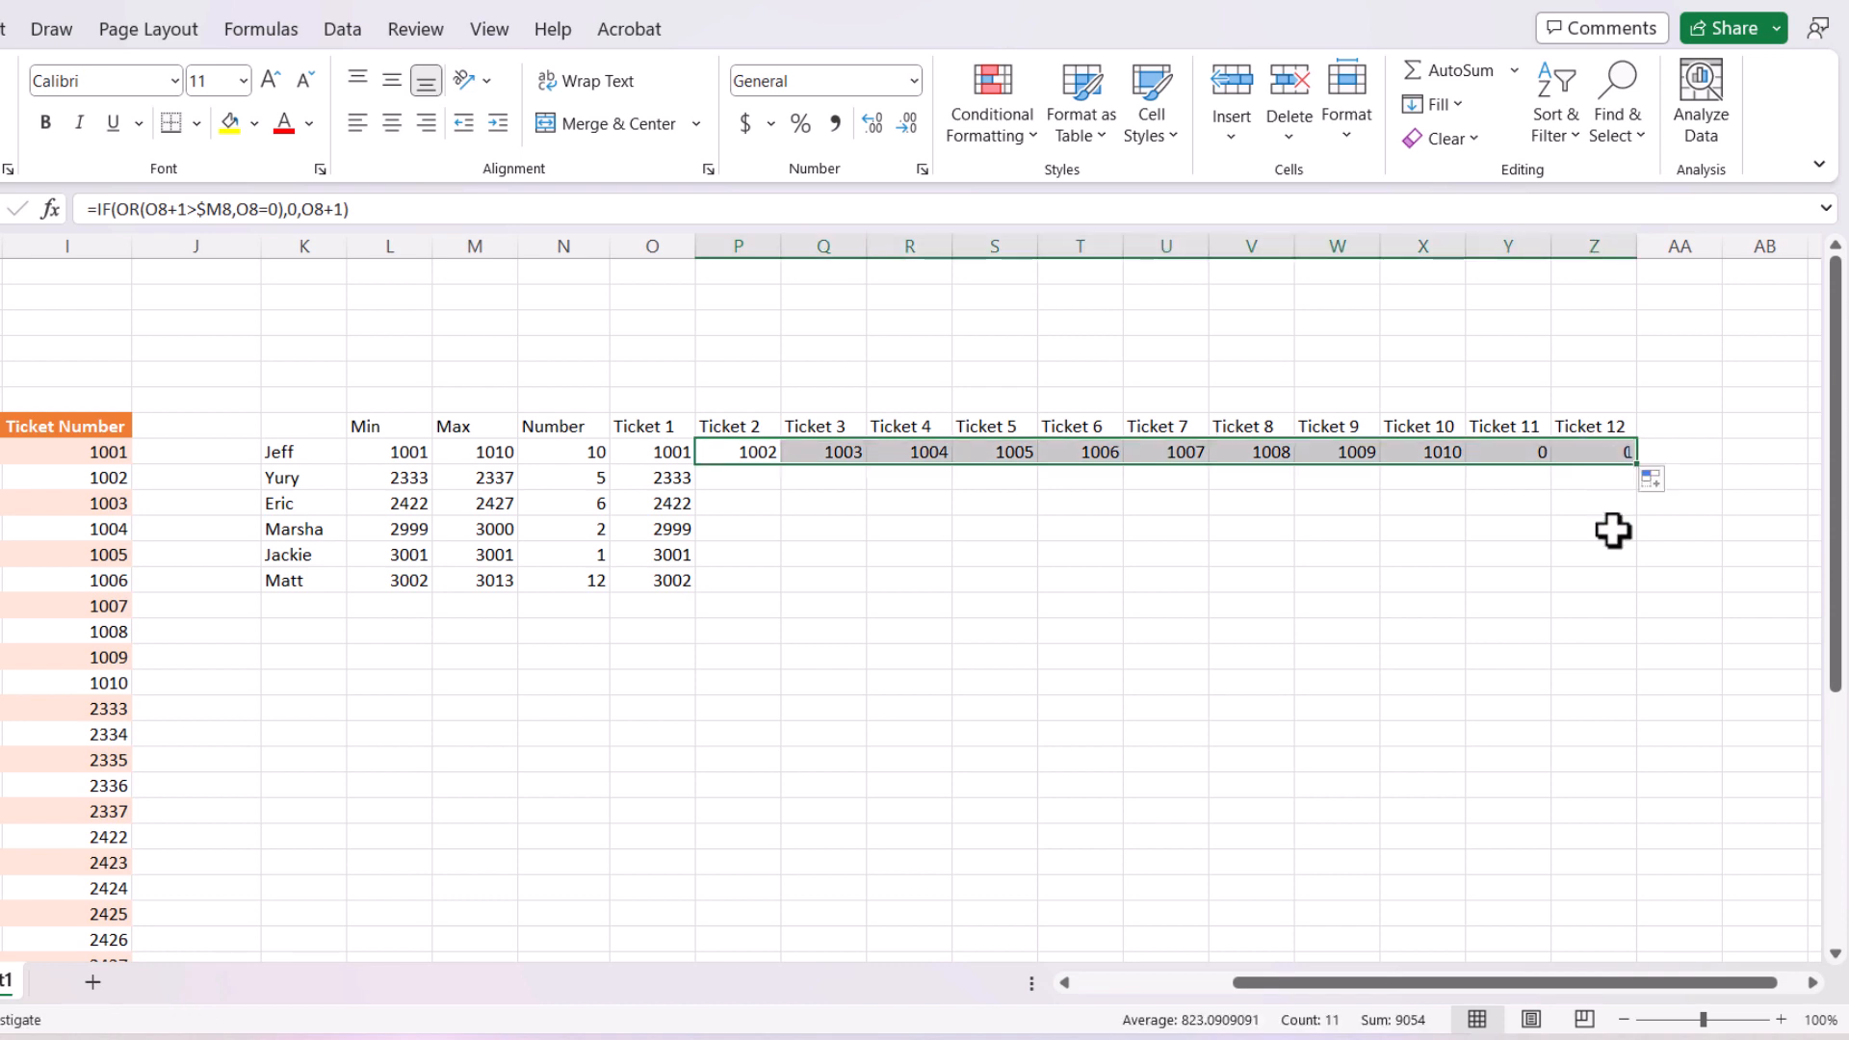
Step: Fill the Ticket 2 to Ticket 12 formulas in P8:Z8 down through row 13
{"action": "left_click", "coordinate": [1612, 458]}
{"action": "left_click_drag", "start_coordinate": [767, 456], "coordinate": [1616, 453]}
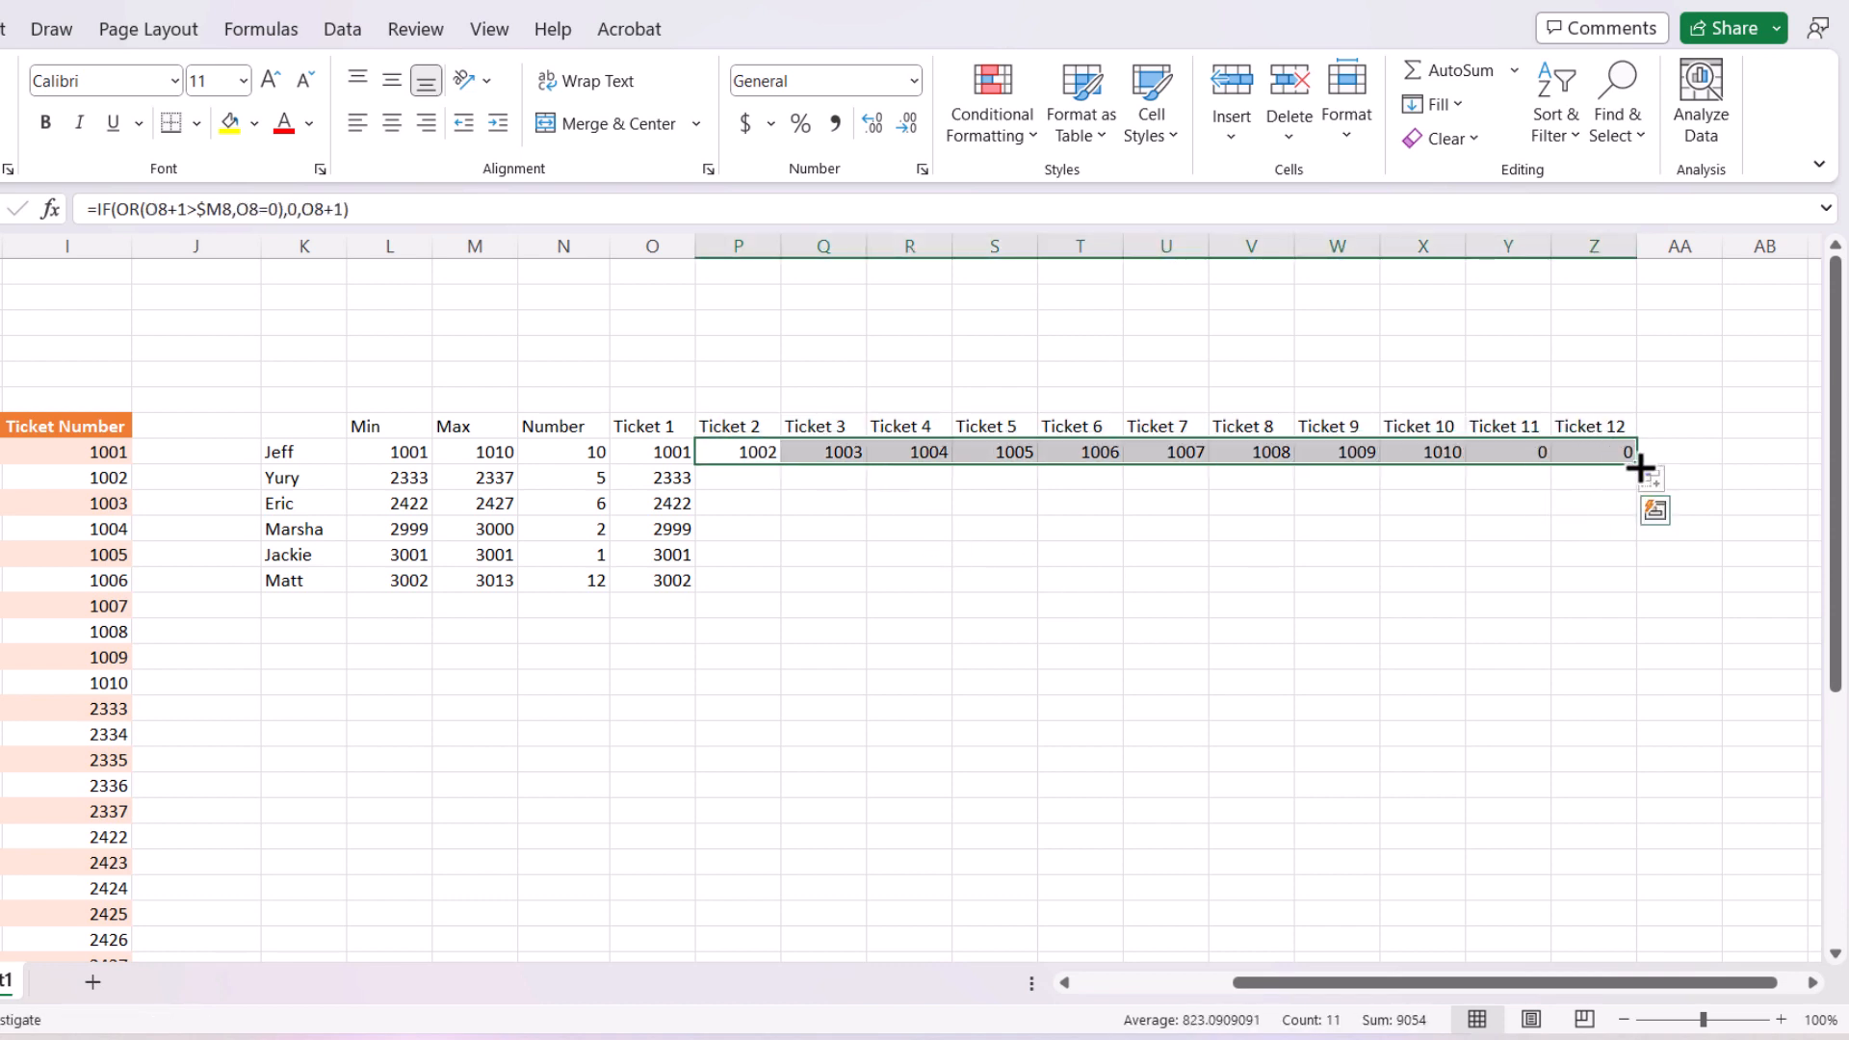
{"action": "double_click", "coordinate": [1639, 469]}
Step: Check each person's generated ticket numbers against the Min, Max and Number columns
{"action": "left_click", "coordinate": [903, 495]}
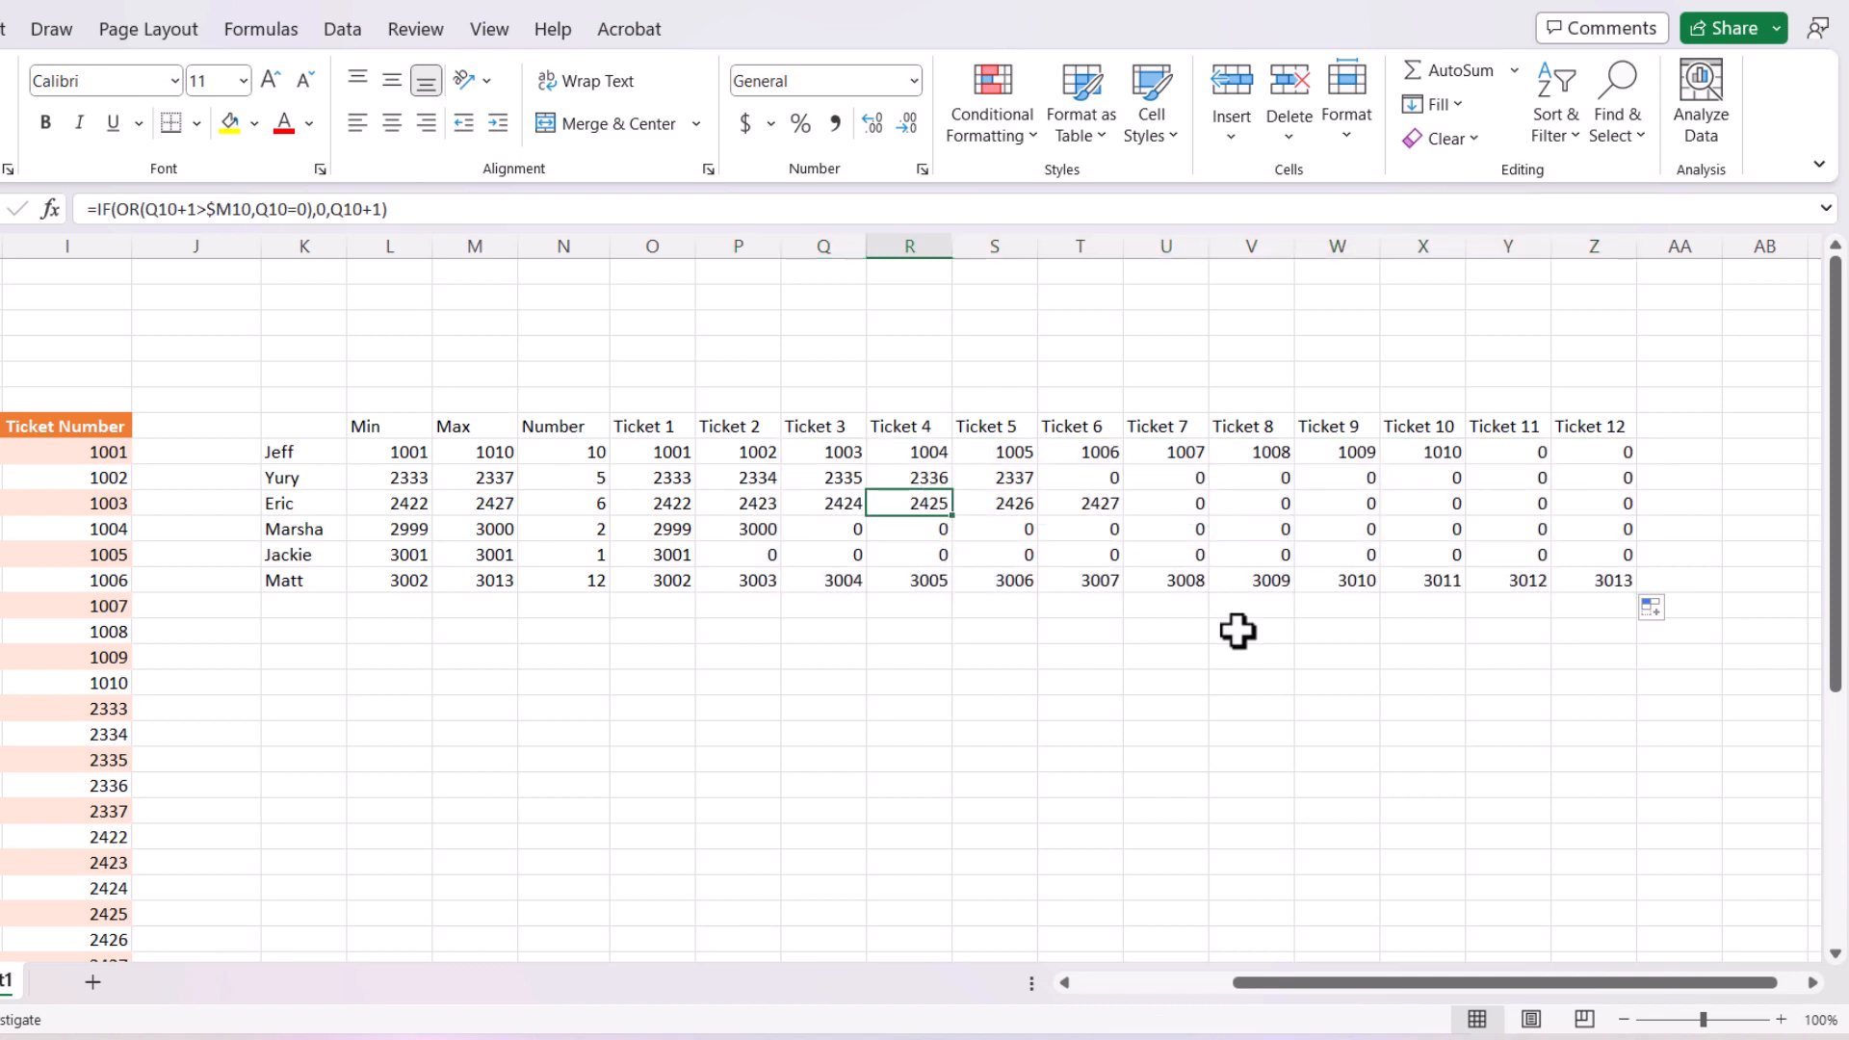
{"action": "key", "text": "Up"}
{"action": "key", "text": "Left"}
{"action": "key", "text": "Left"}
{"action": "key", "text": "Left"}
{"action": "key", "text": "Left"}
{"action": "key", "text": "Left"}
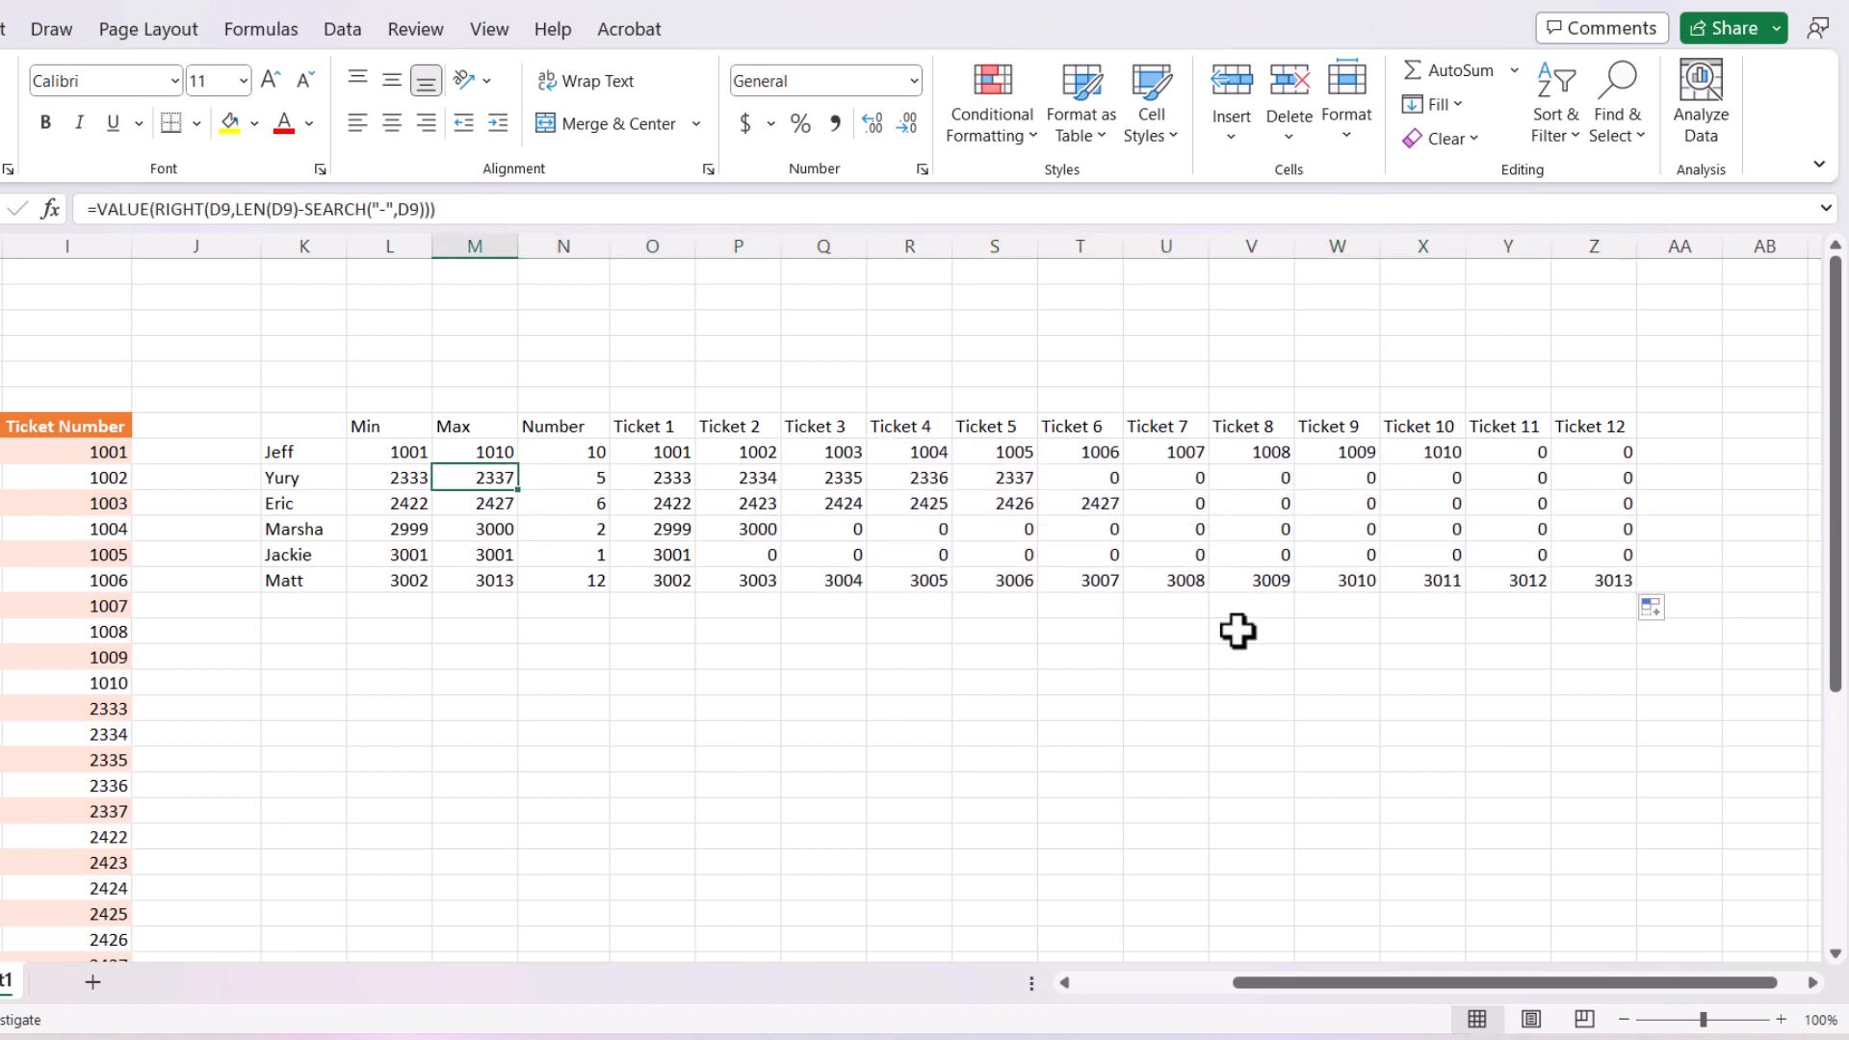
{"action": "key", "text": "Right"}
{"action": "key", "text": "Down"}
{"action": "key", "text": "Down"}
{"action": "key", "text": "Up"}
{"action": "key", "text": "Right"}
{"action": "key", "text": "Right"}
{"action": "key", "text": "Down"}
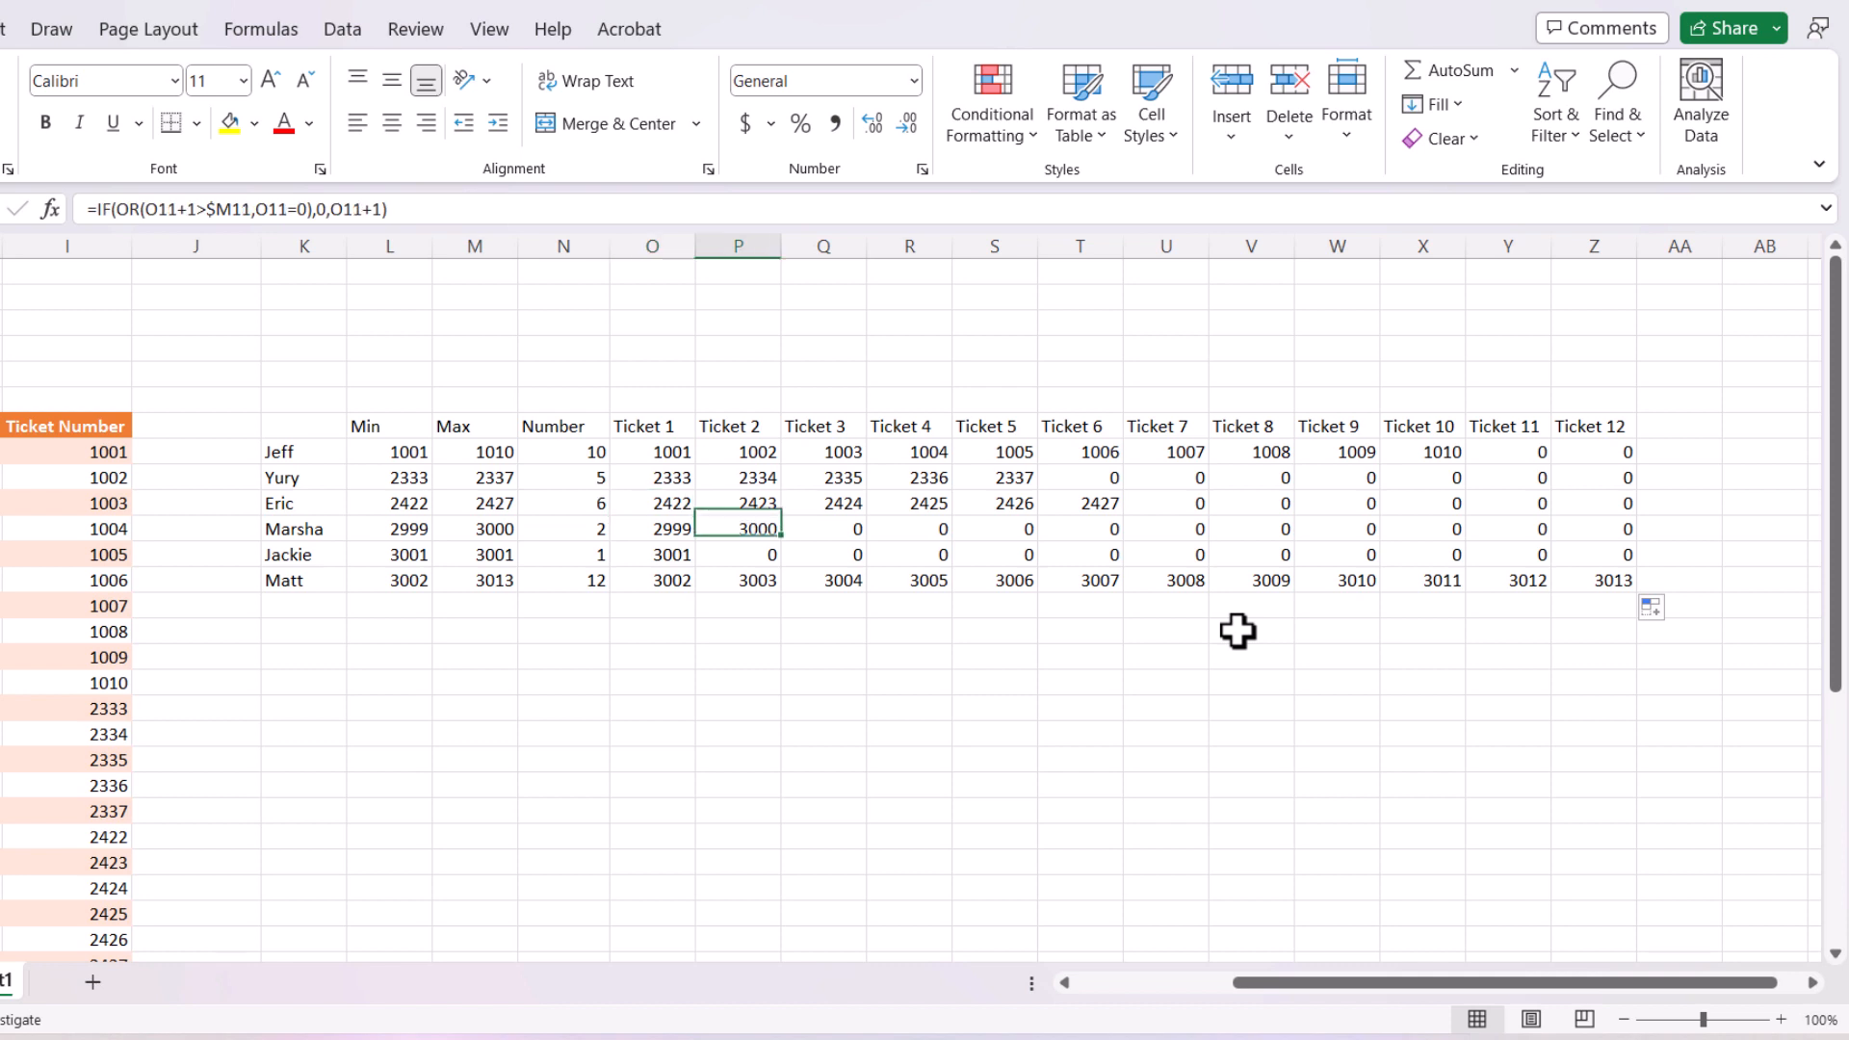
{"action": "key", "text": "Left"}
{"action": "key", "text": "Left"}
{"action": "key", "text": "Down"}
{"action": "key", "text": "Right"}
{"action": "key", "text": "Down"}
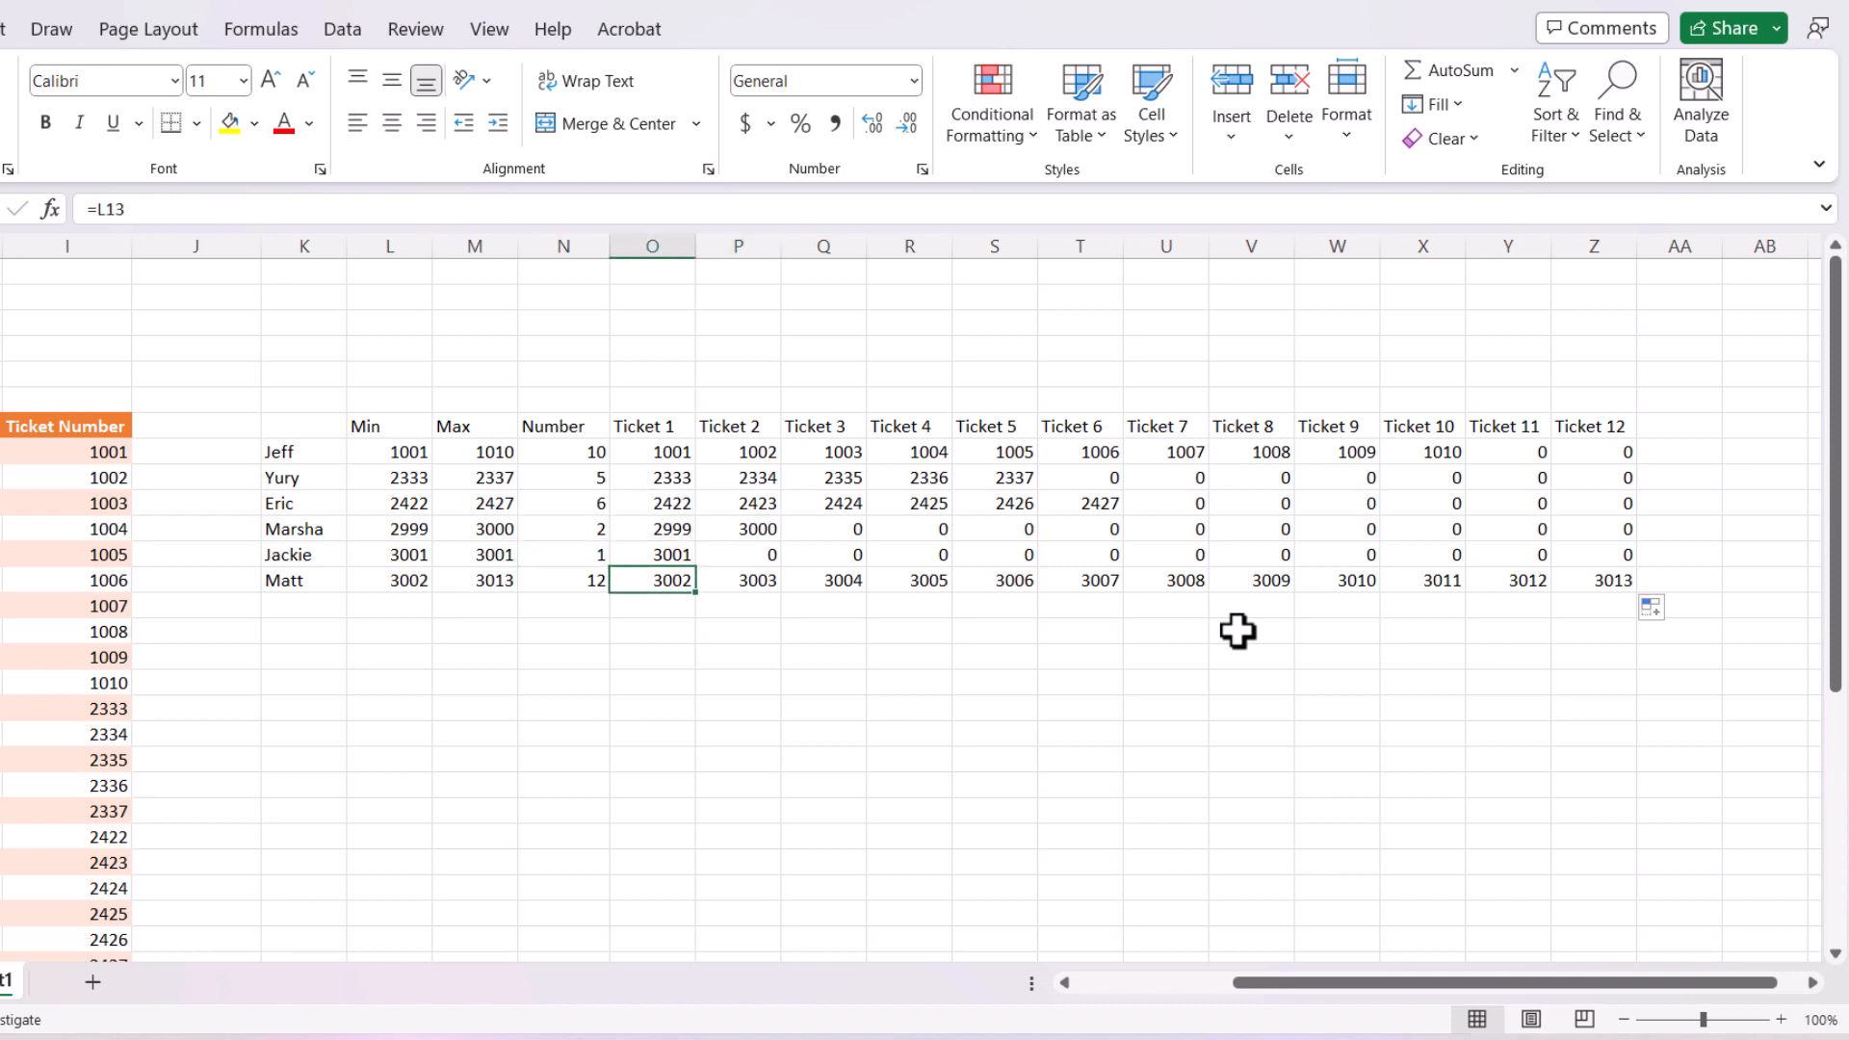
Step: Enter the header Name in K7 above the list of names
{"action": "key", "text": "Left"}
{"action": "key", "text": "Left"}
{"action": "key", "text": "Left"}
{"action": "key", "text": "Left"}
{"action": "key", "text": "Up"}
{"action": "key", "text": "Up"}
{"action": "key", "text": "Up"}
{"action": "key", "text": "Up"}
{"action": "key", "text": "Up"}
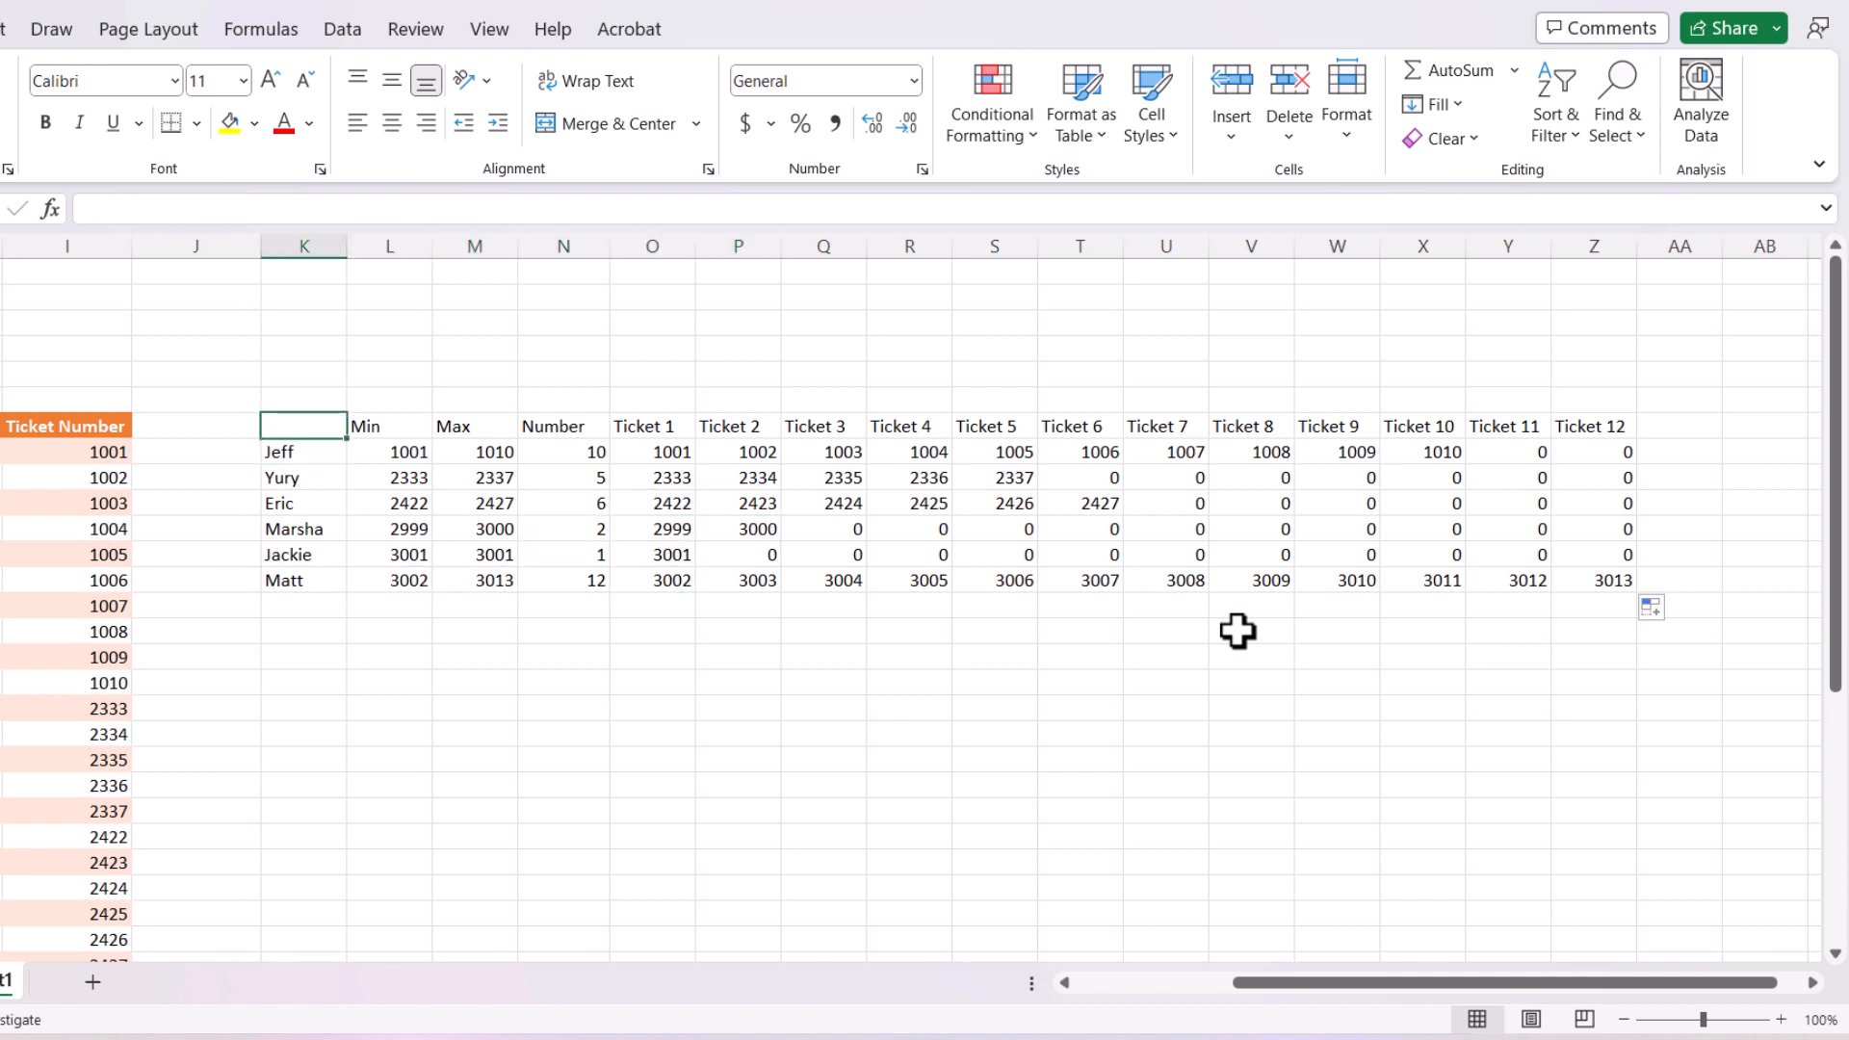
{"action": "type", "text": "Name"}
{"action": "key", "text": "Return"}
Step: Copy the helper table K7:Z13 and paste it as values at A1 of a new sheet
{"action": "key", "text": "Up"}
{"action": "key", "text": "ctrl+shift+Right"}
{"action": "key", "text": "ctrl+shift+Down"}
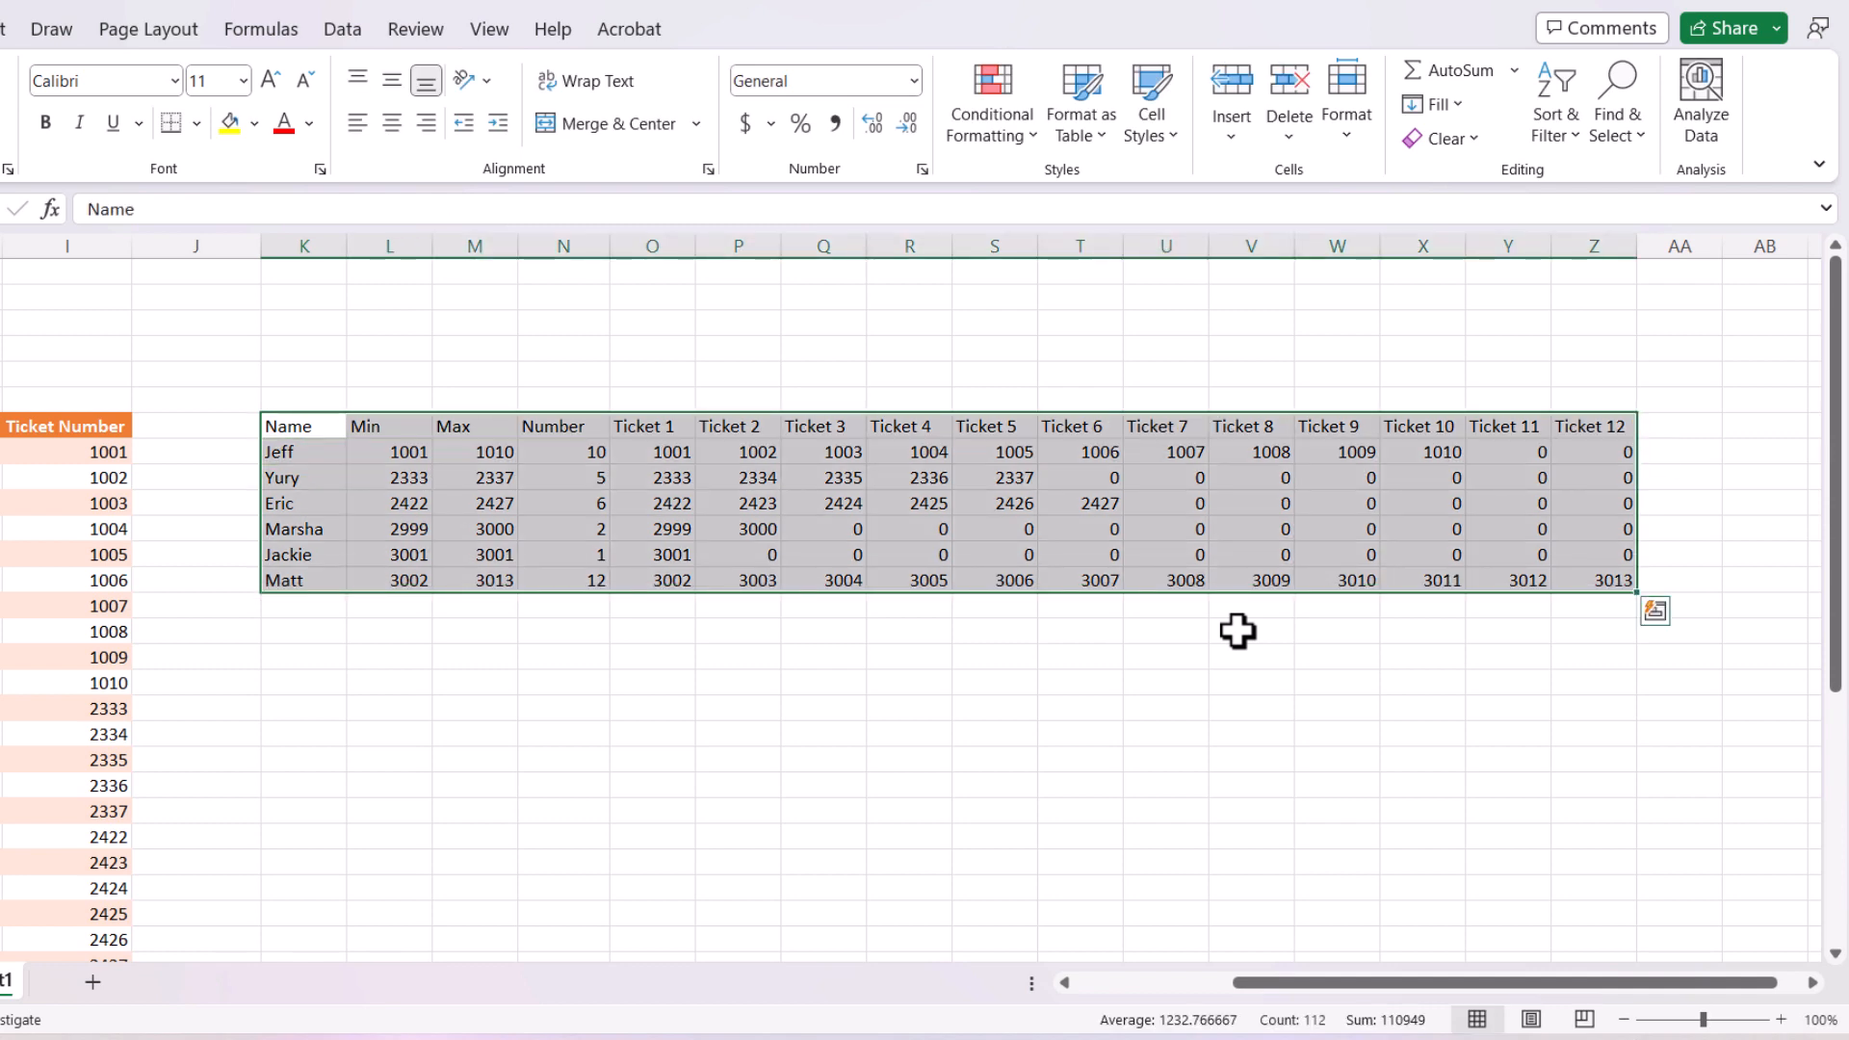
{"action": "key", "text": "ctrl+c"}
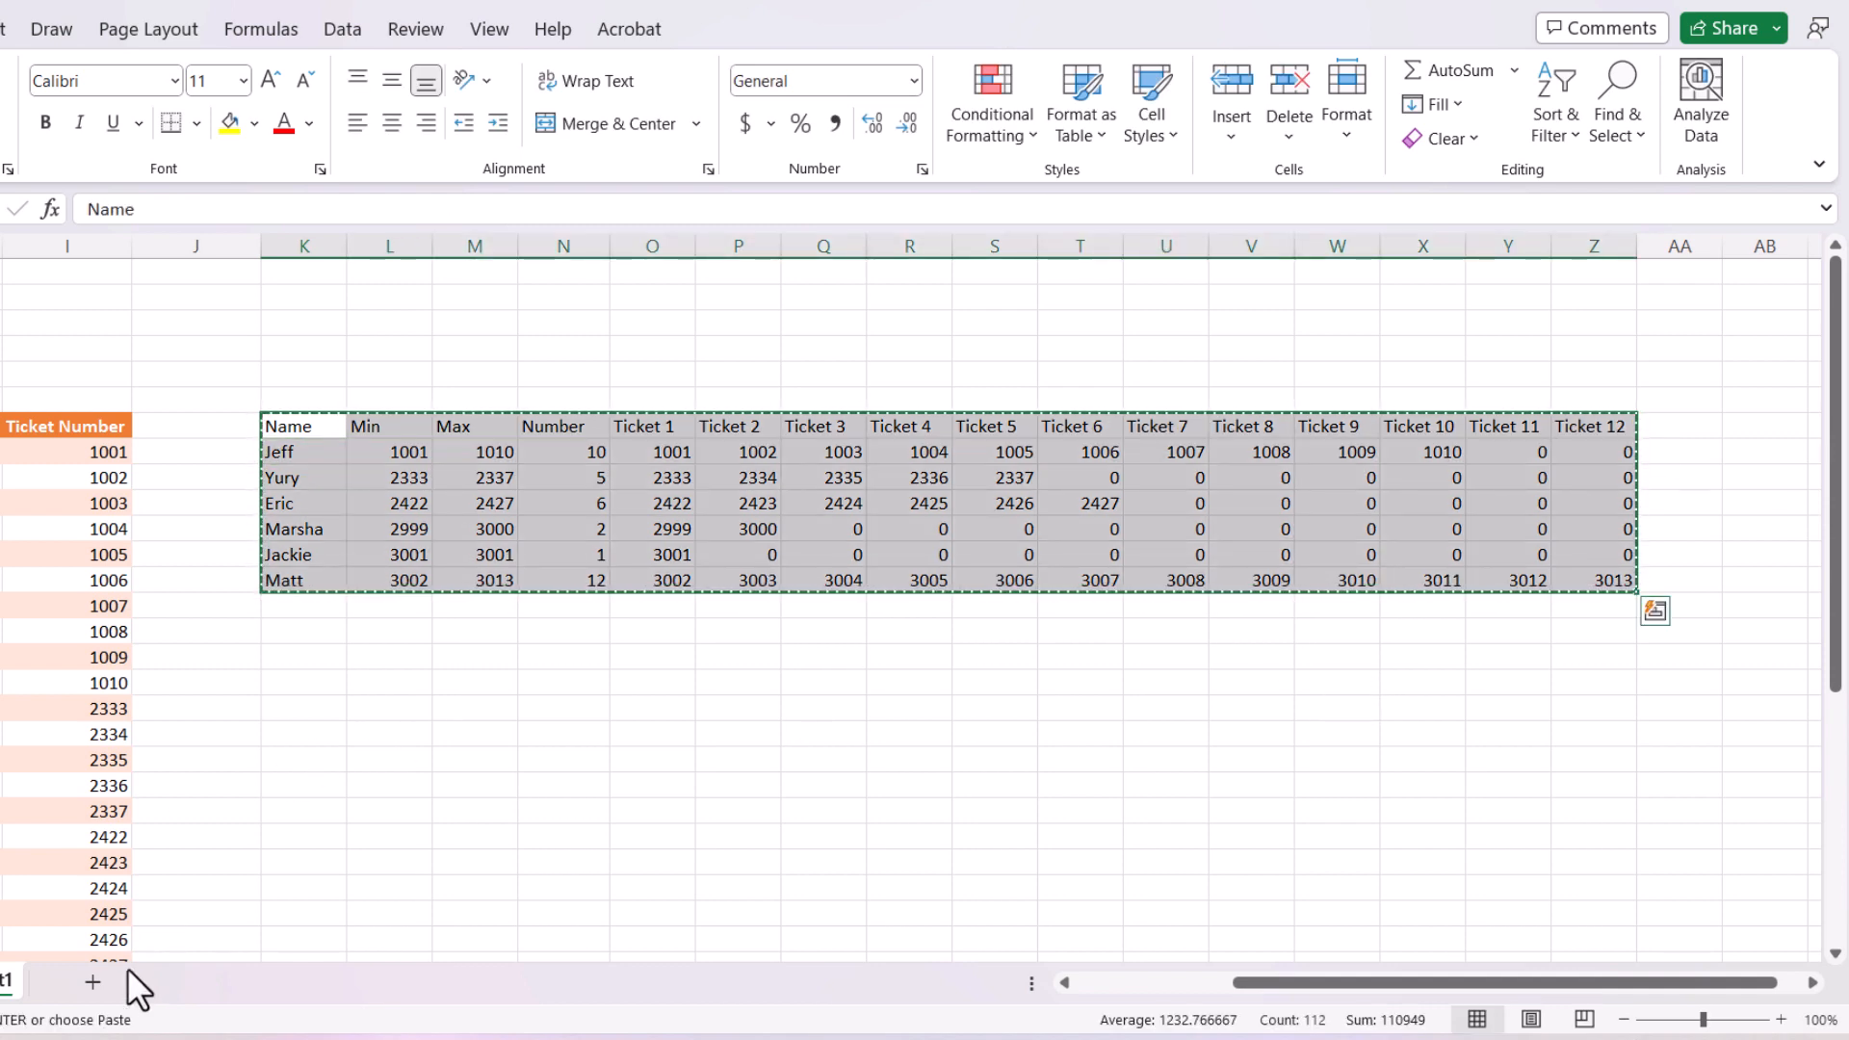
{"action": "left_click", "coordinate": [97, 983]}
{"action": "right_click", "coordinate": [140, 284]}
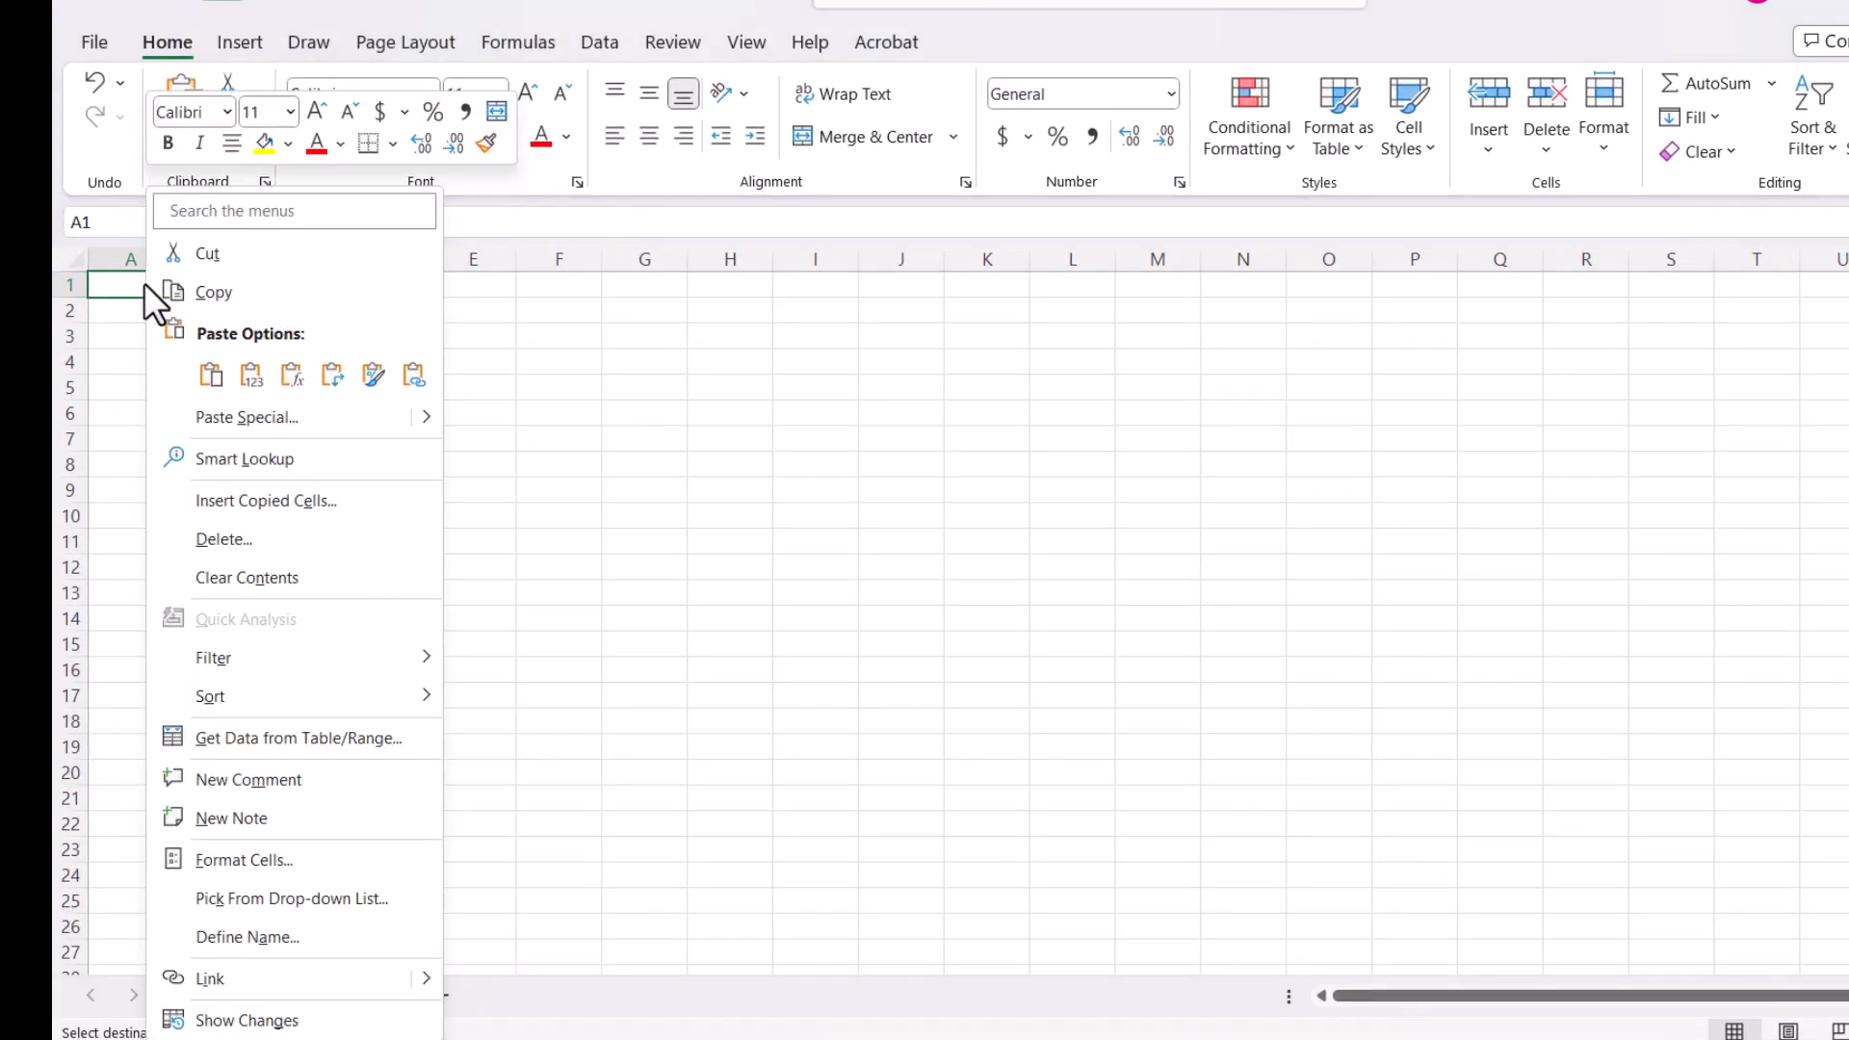
{"action": "left_click", "coordinate": [250, 374]}
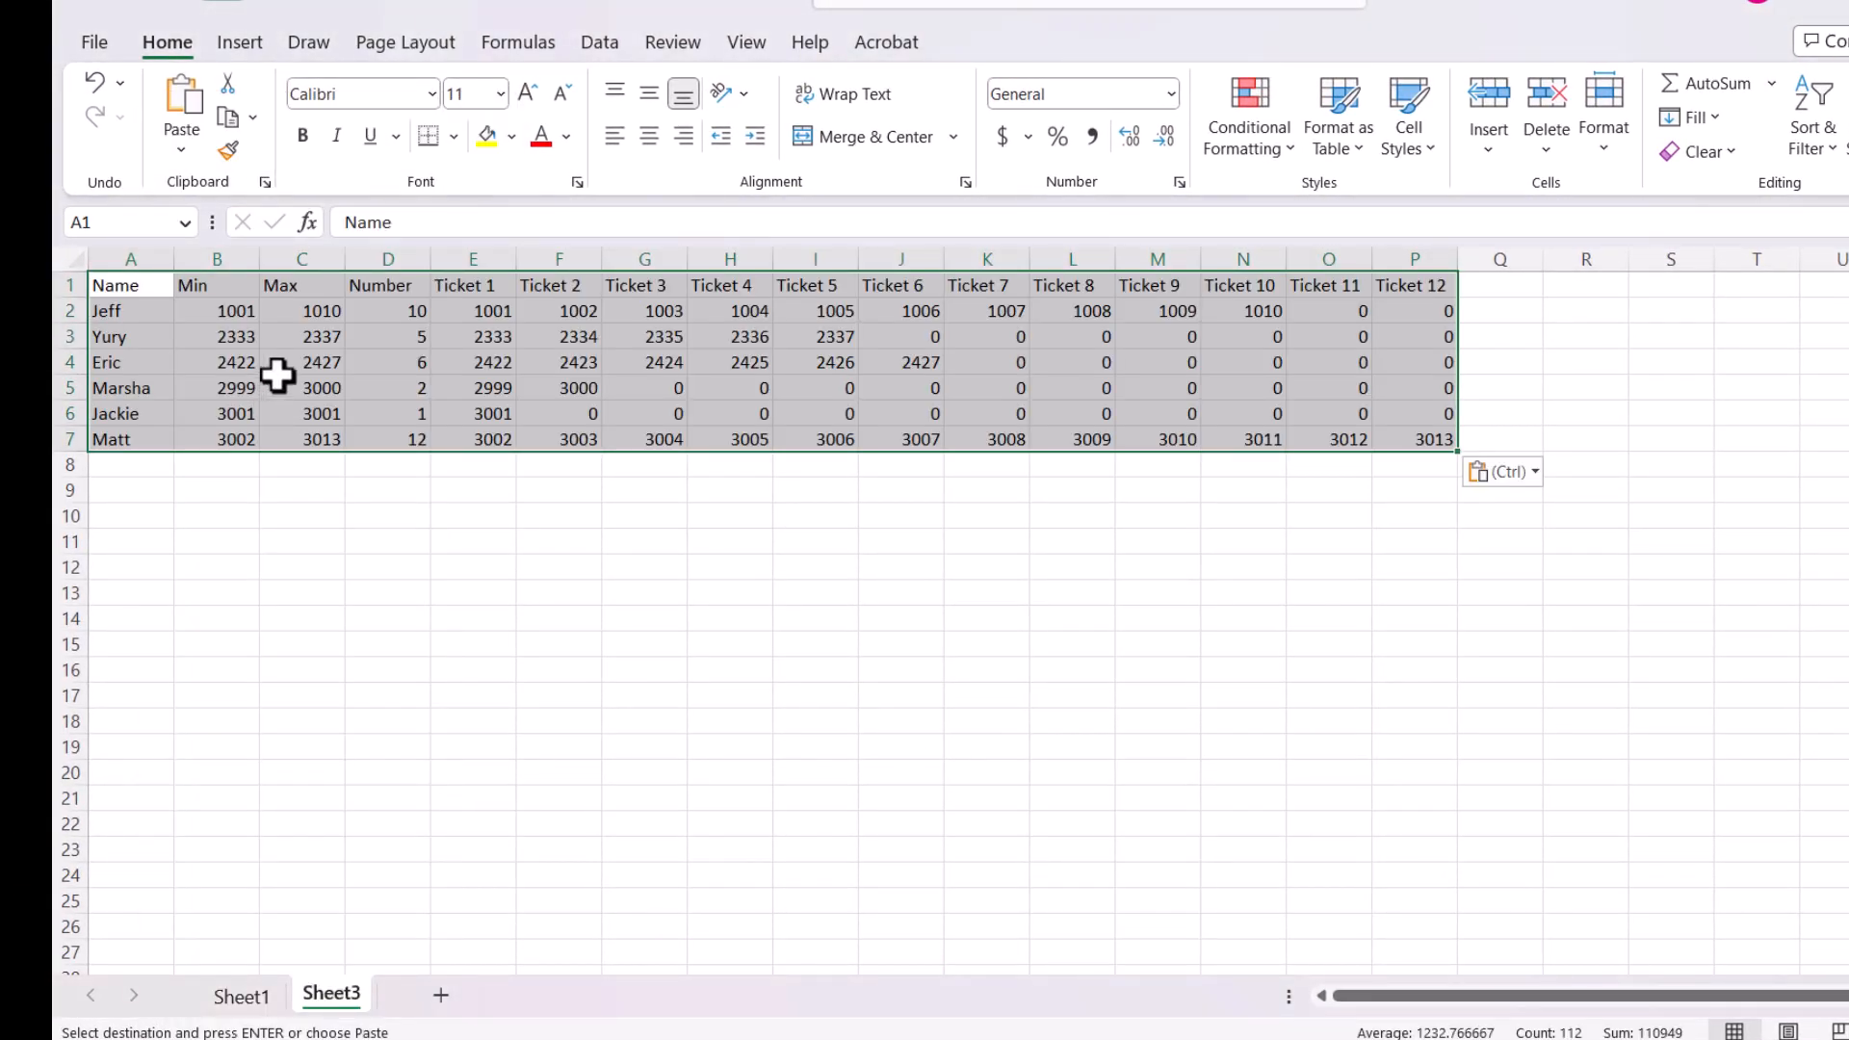
Step: Convert A1:P7 into a table with headers and load it into the Power Query Editor
{"action": "key", "text": "alt"}
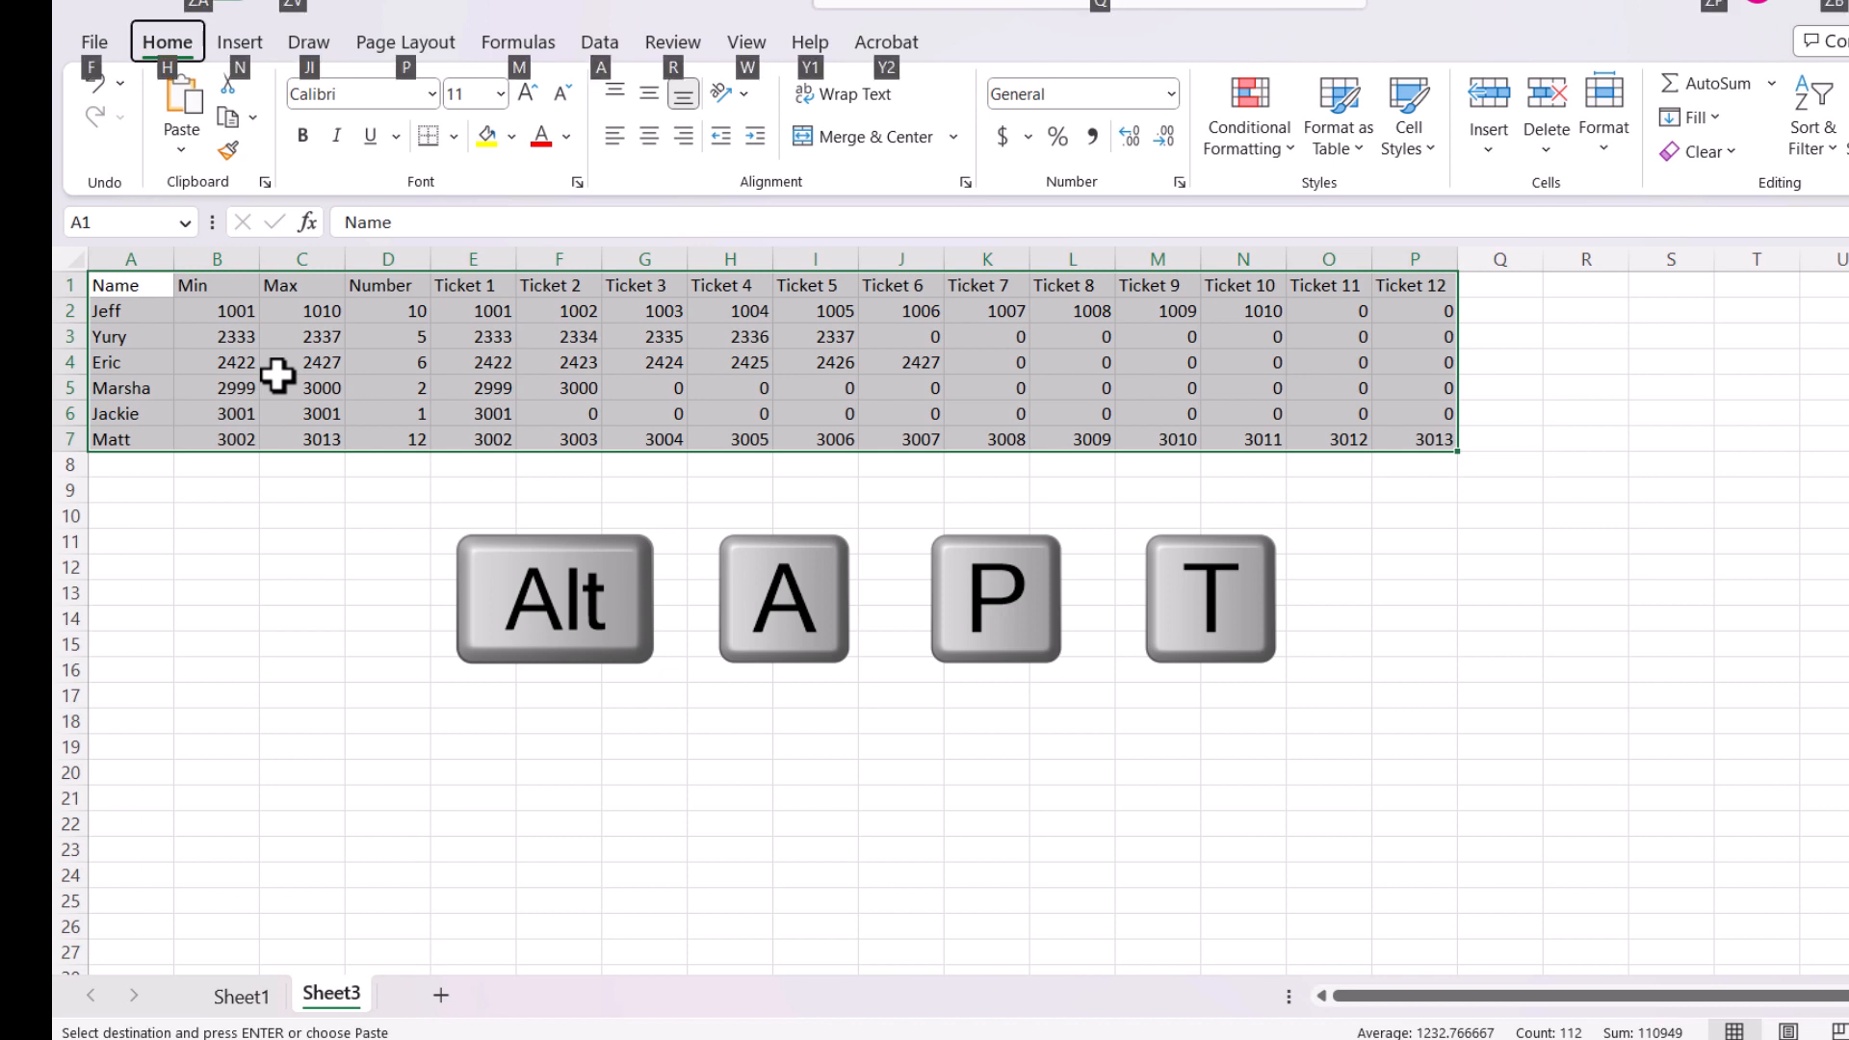
{"action": "key", "text": "a"}
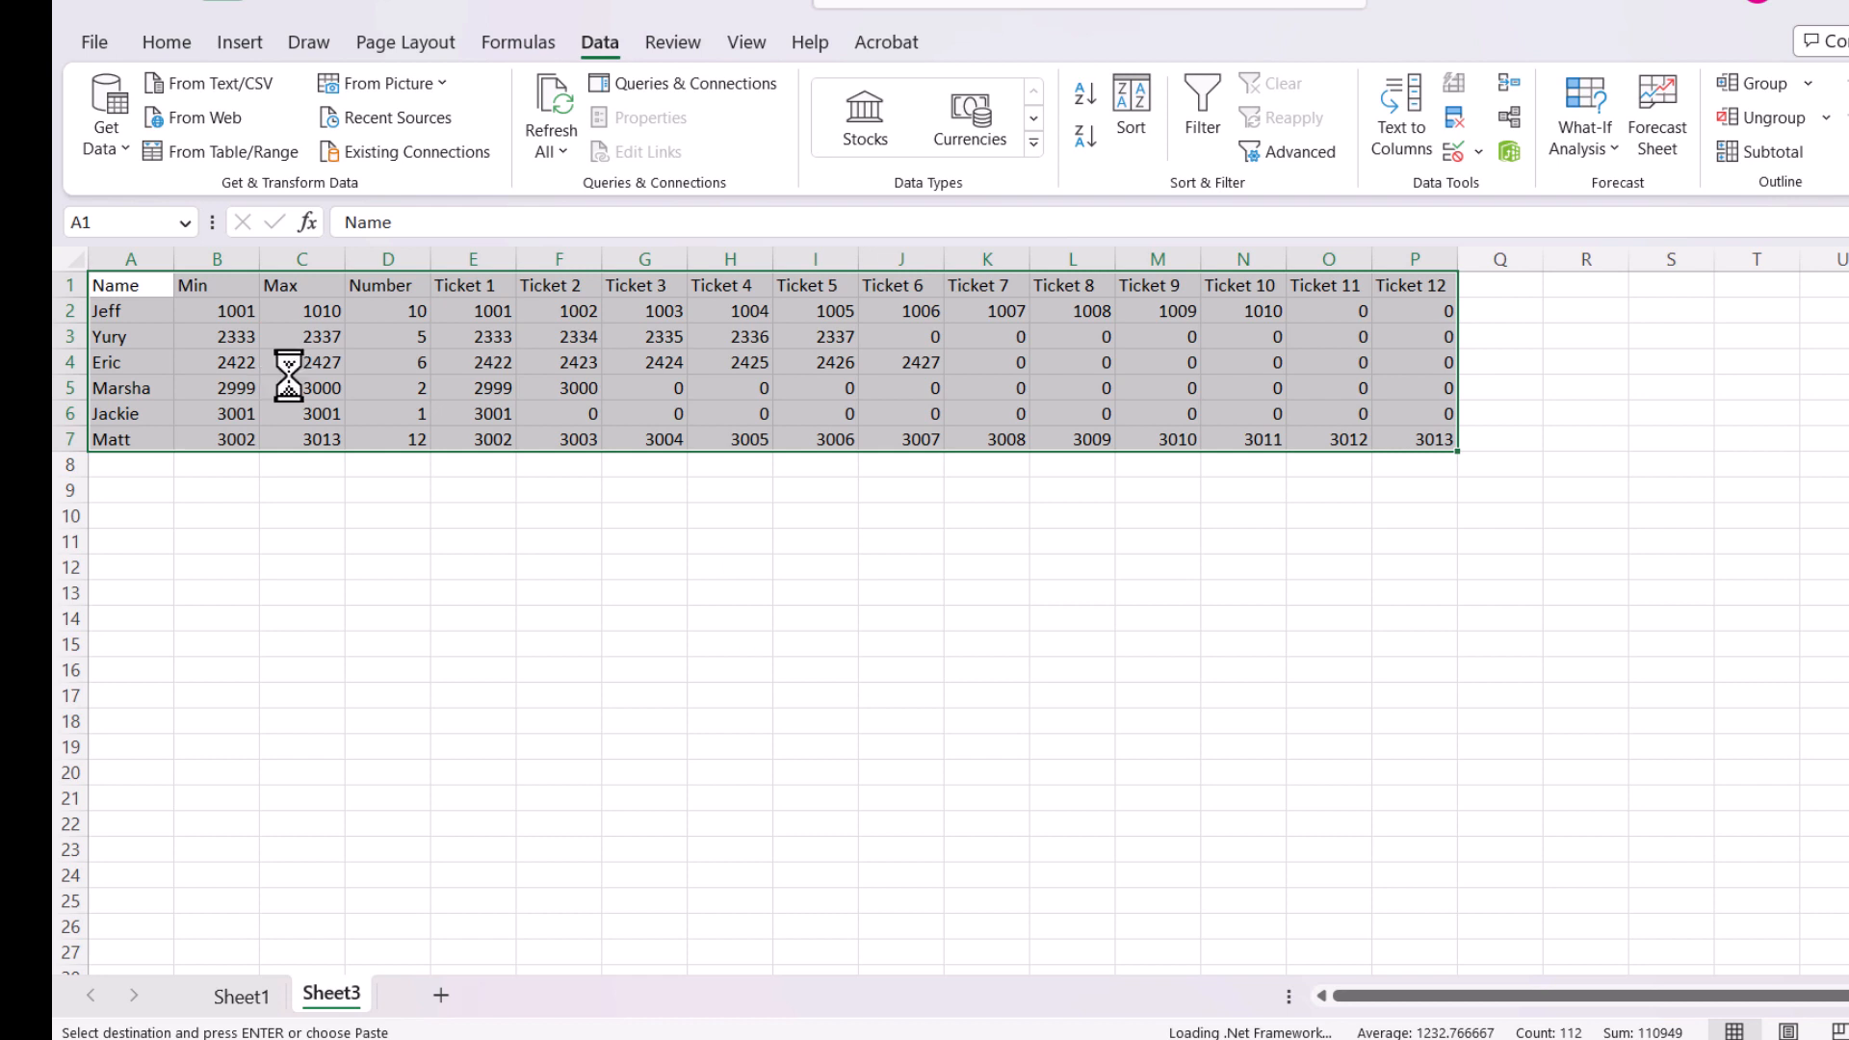
{"action": "key", "text": "ctrl+t"}
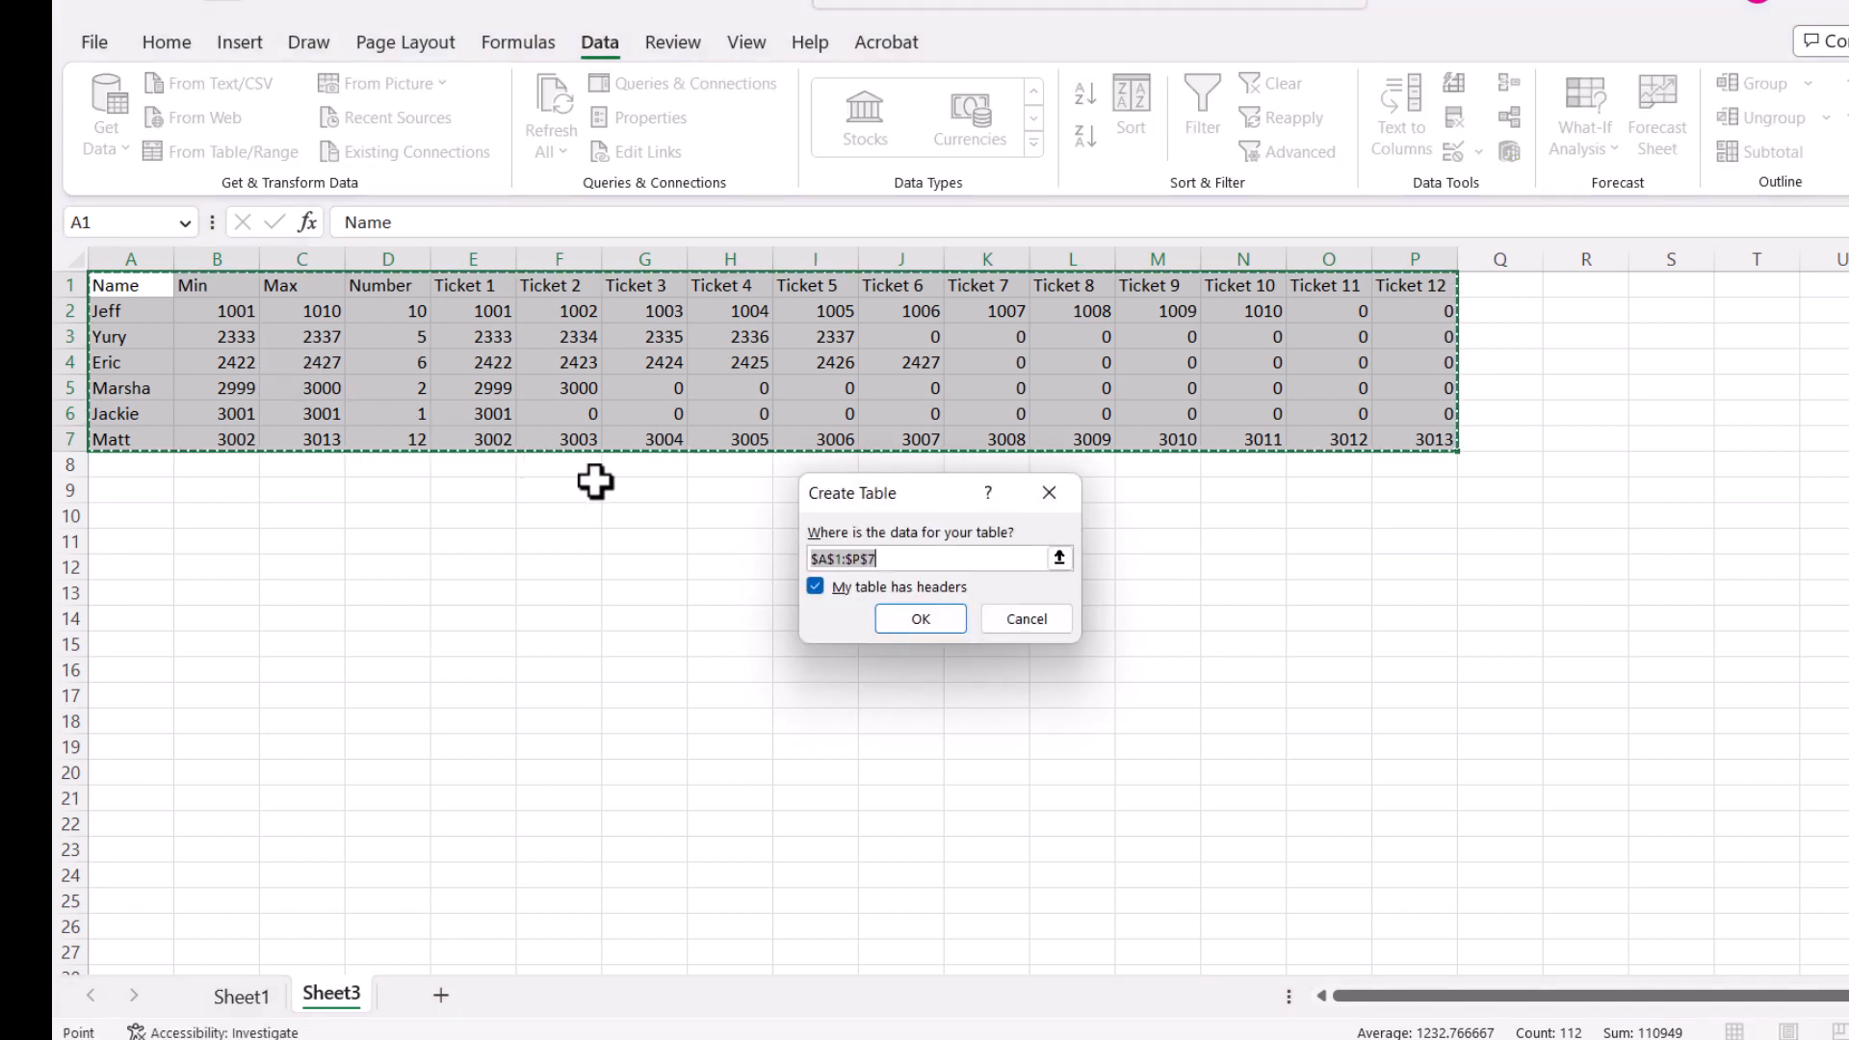
{"action": "left_click", "coordinate": [938, 620]}
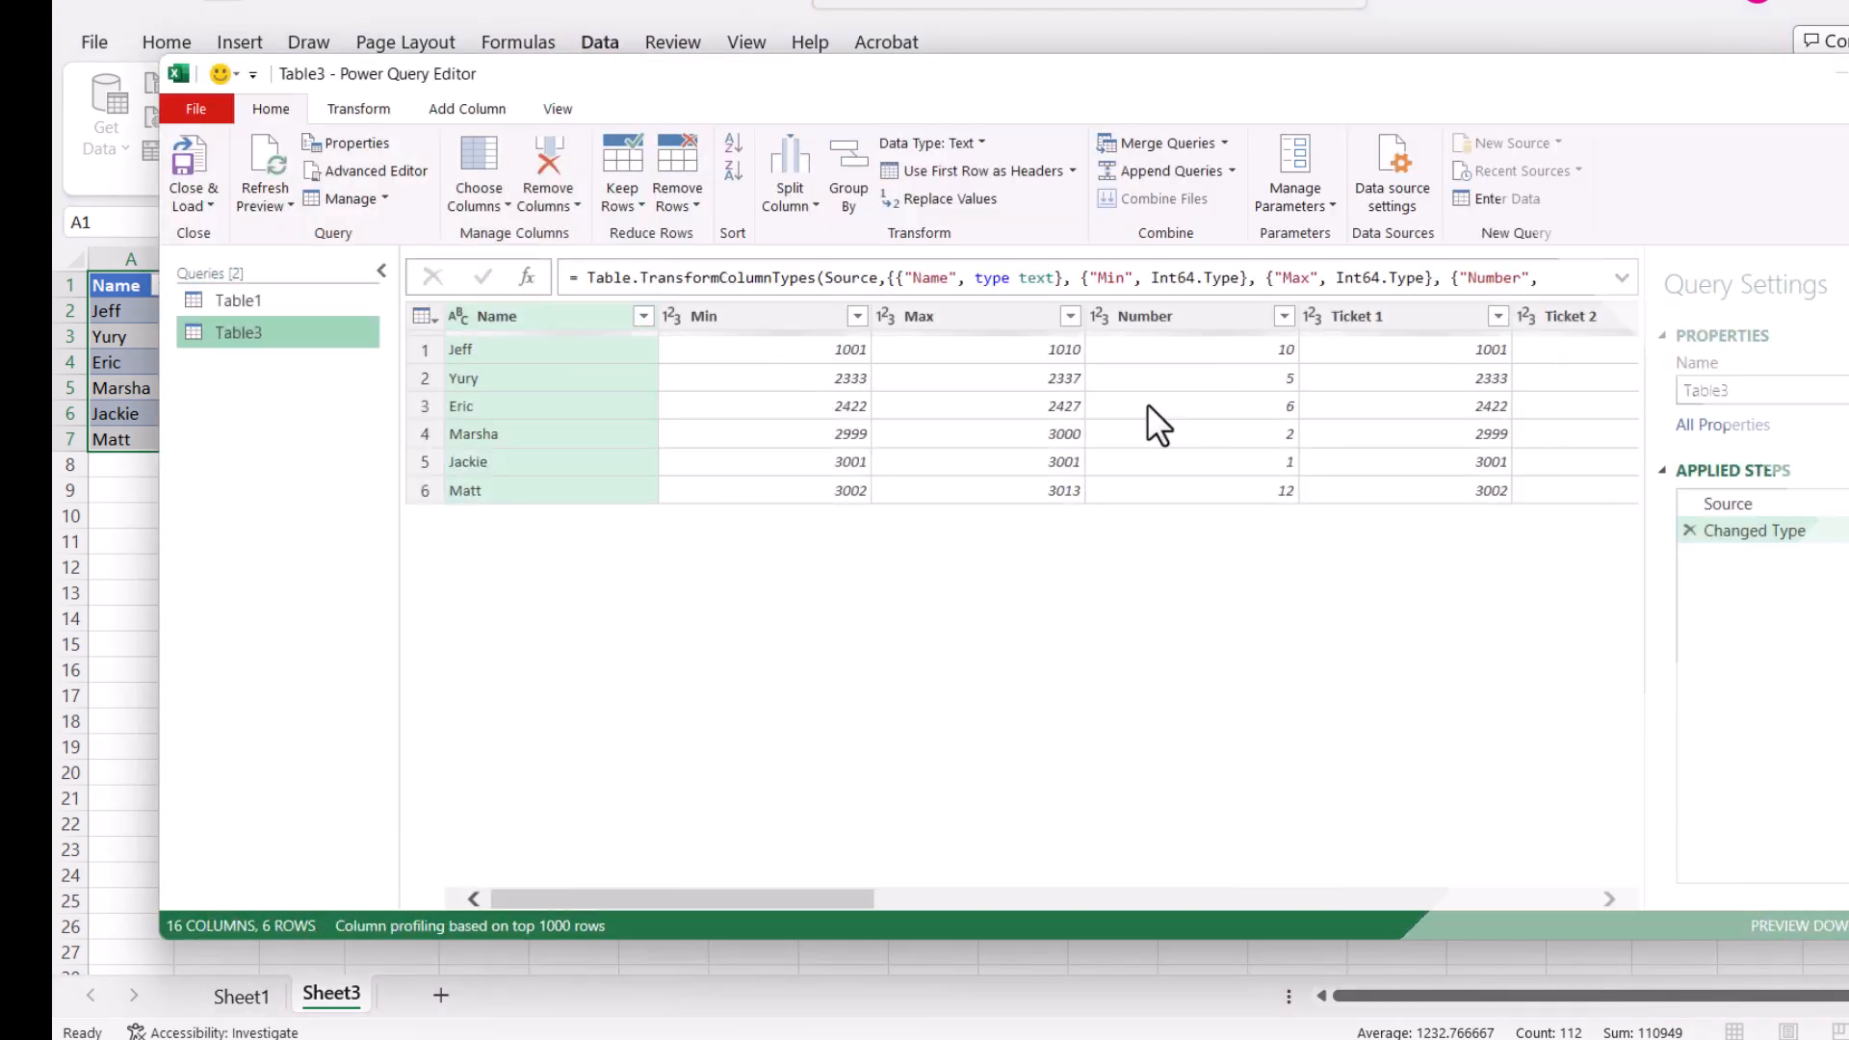
Step: Unpivot the Ticket 1 through Ticket 12 columns of the Table3 query
{"action": "left_click", "coordinate": [1347, 316]}
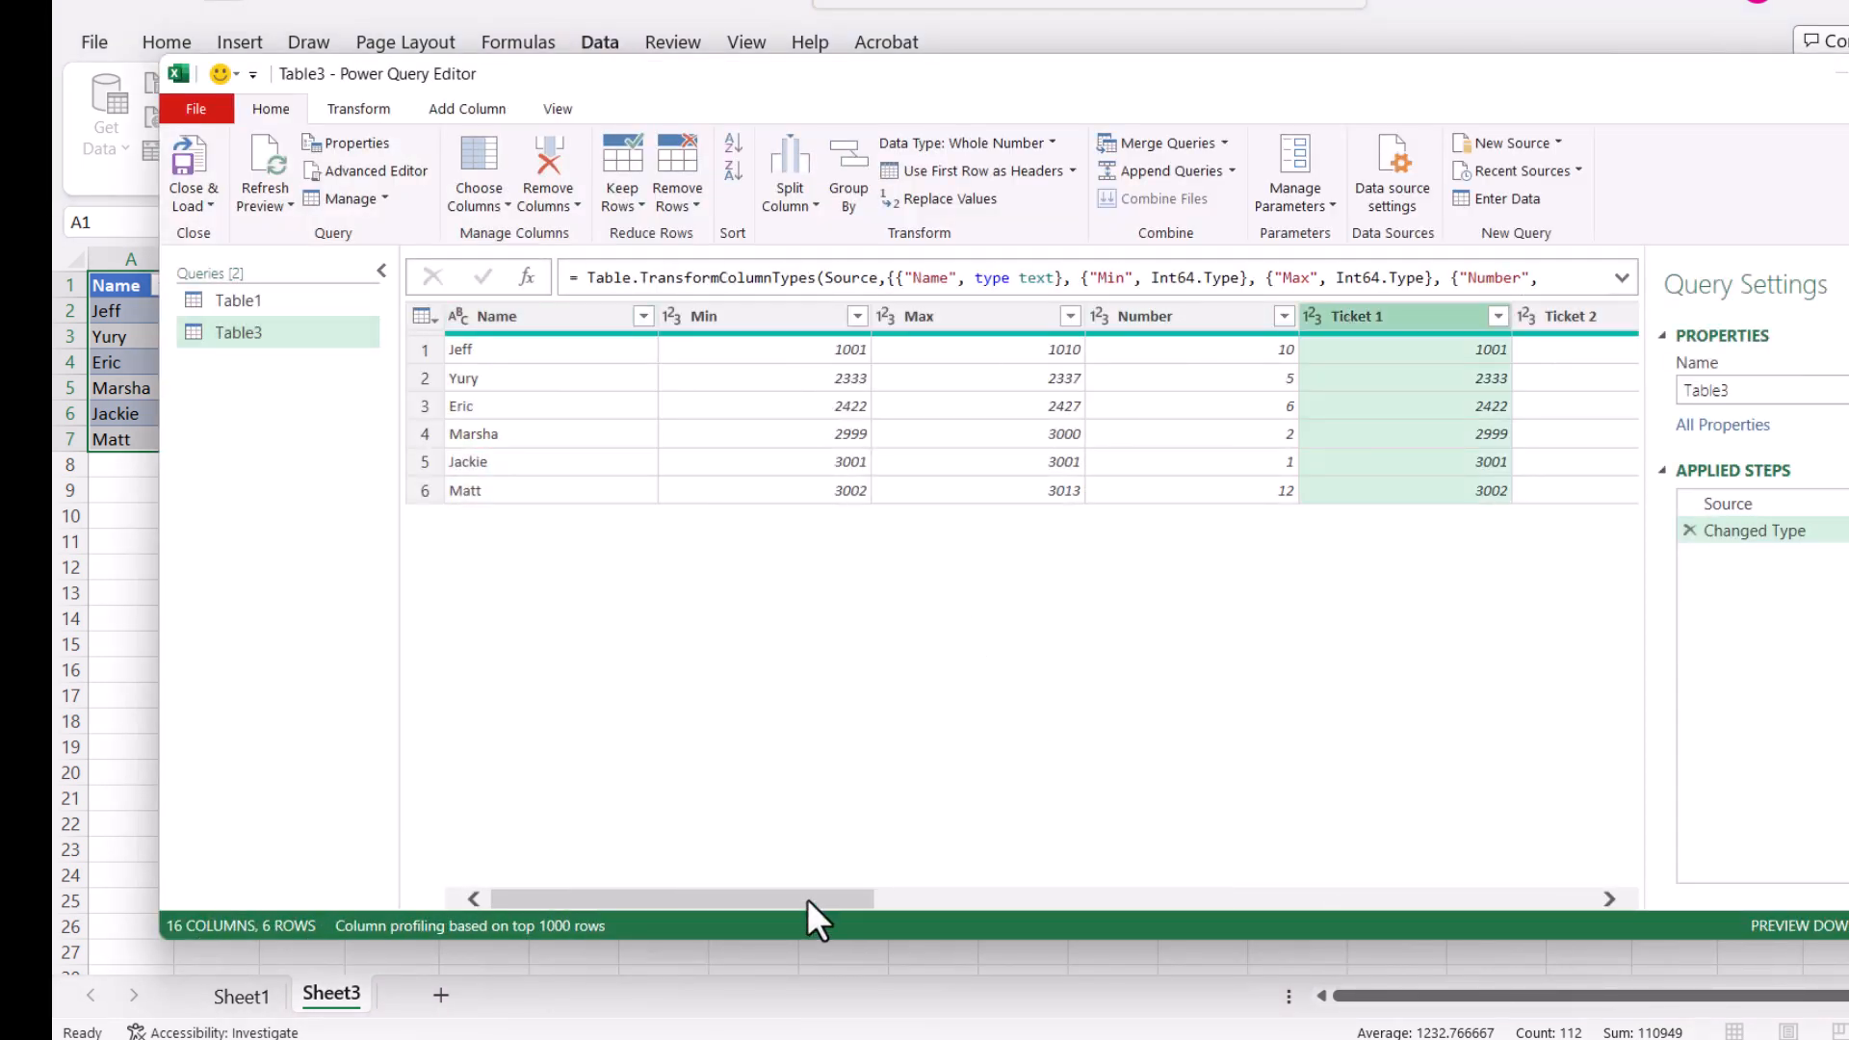
{"action": "left_click_drag", "start_coordinate": [807, 898], "coordinate": [1719, 903]}
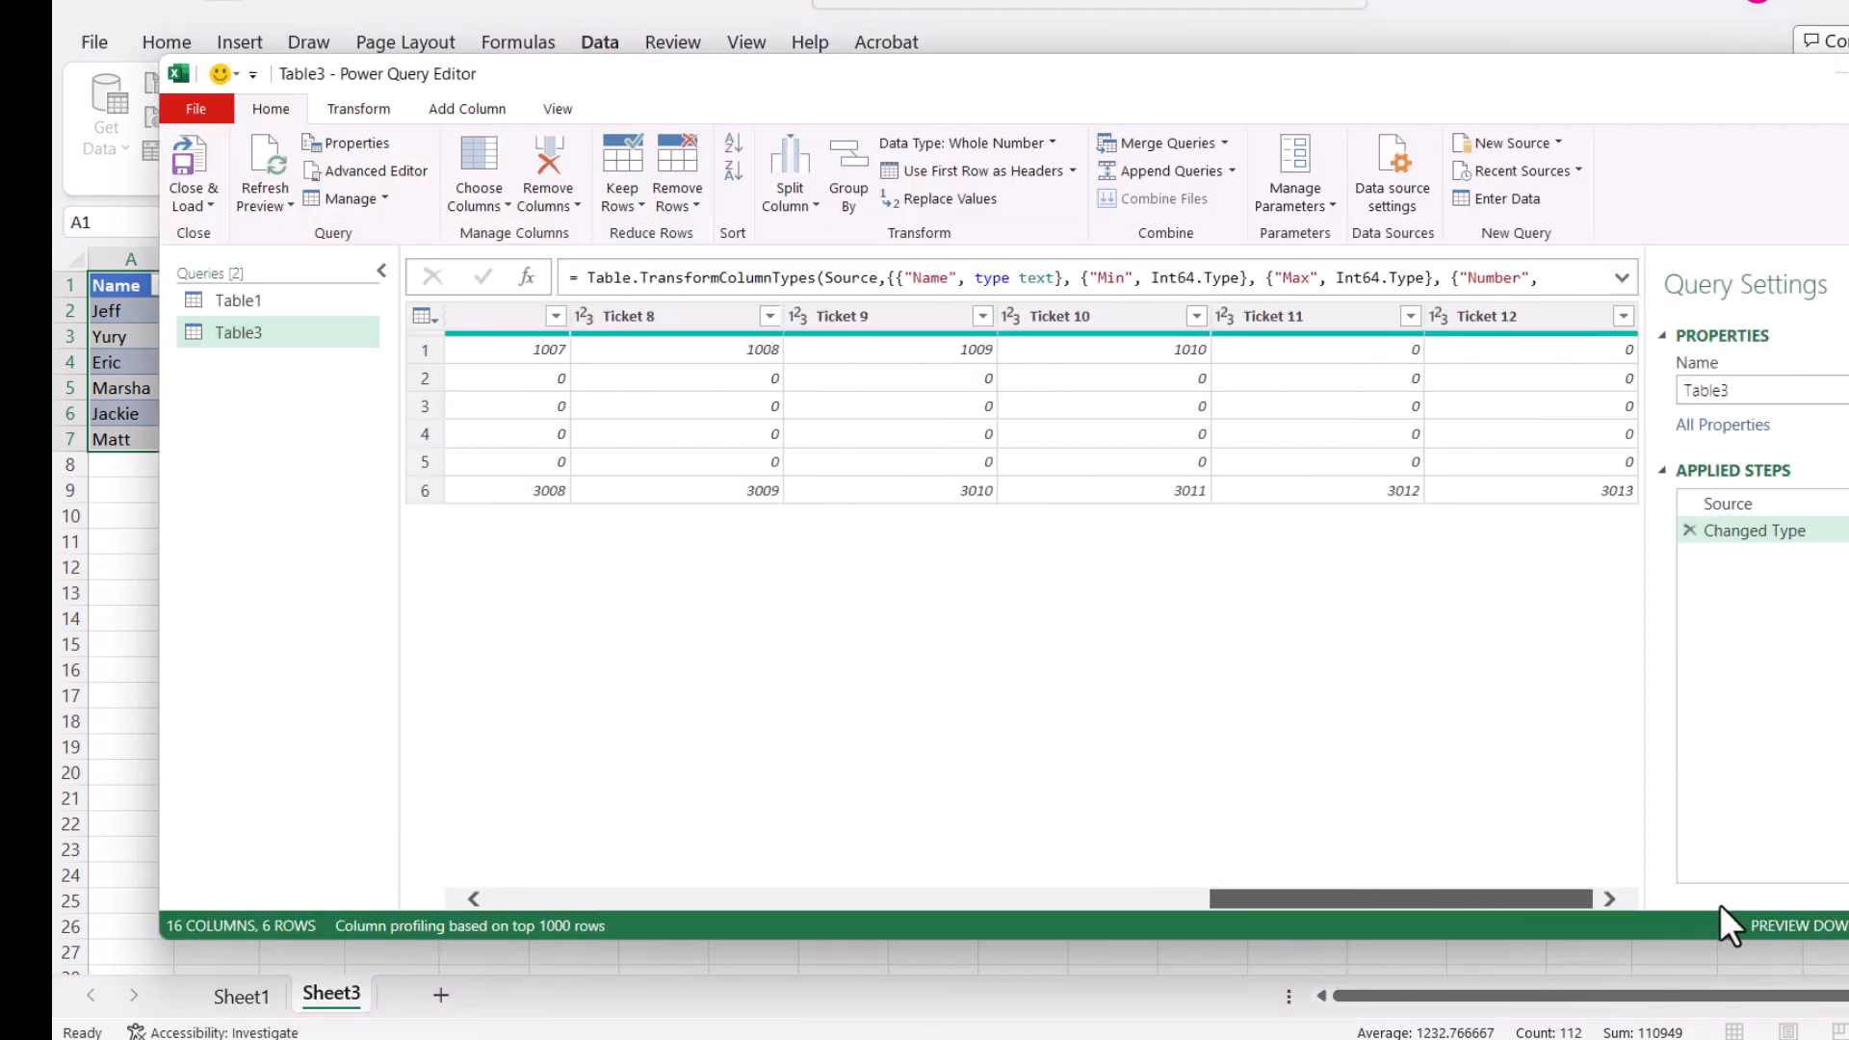
{"action": "left_click", "coordinate": [1563, 314], "text": "shift"}
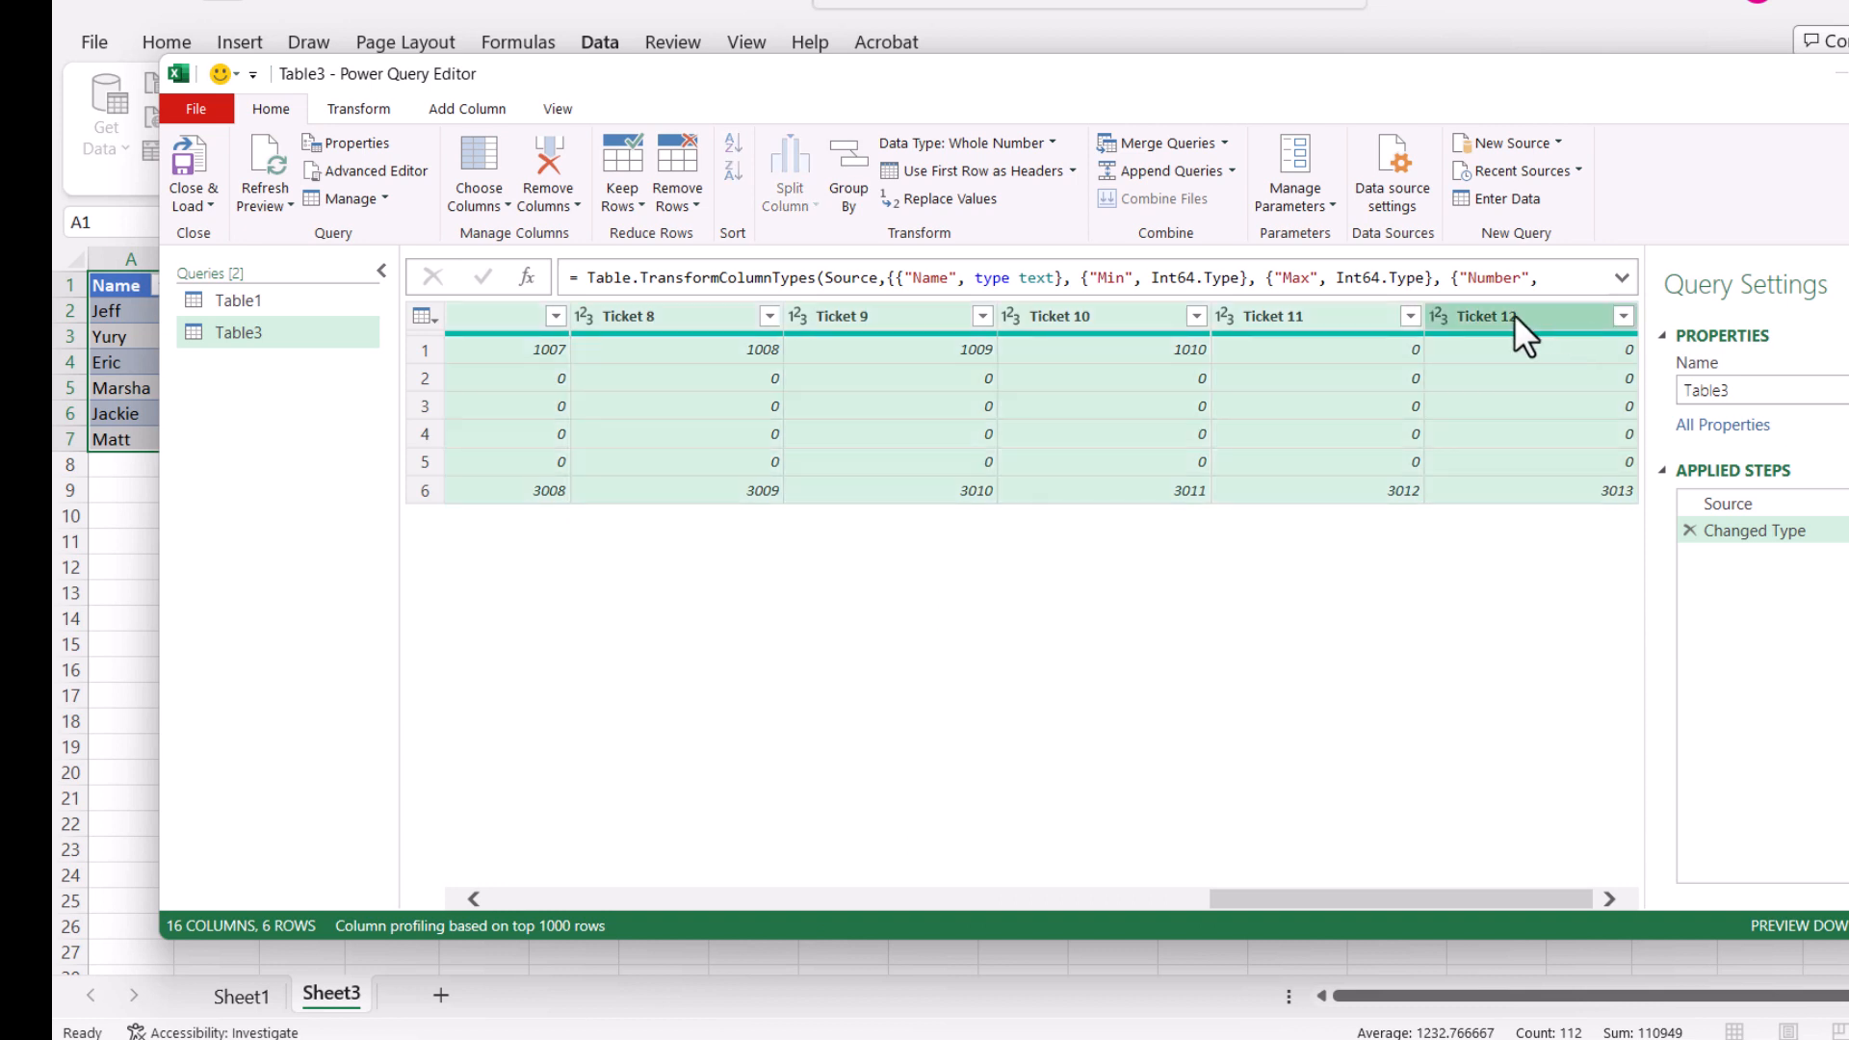
{"action": "left_click", "coordinate": [176, 165]}
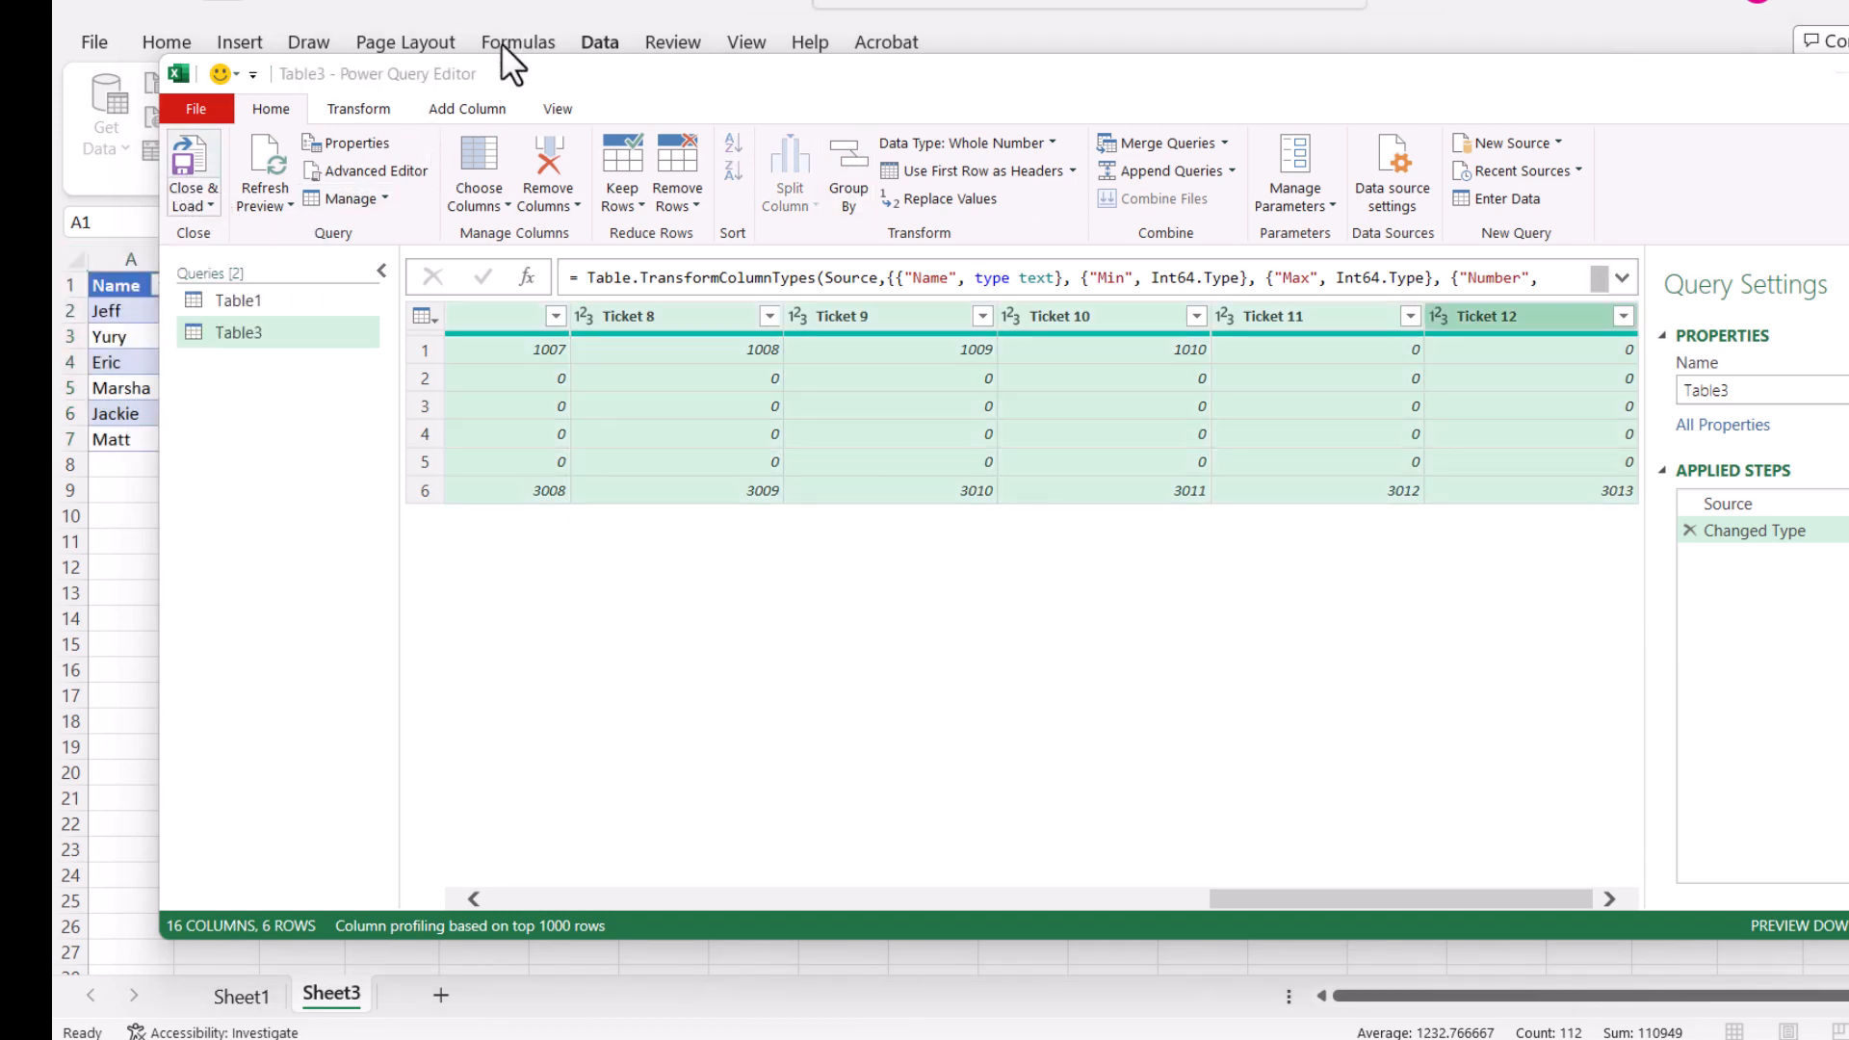
{"action": "left_click", "coordinate": [385, 108]}
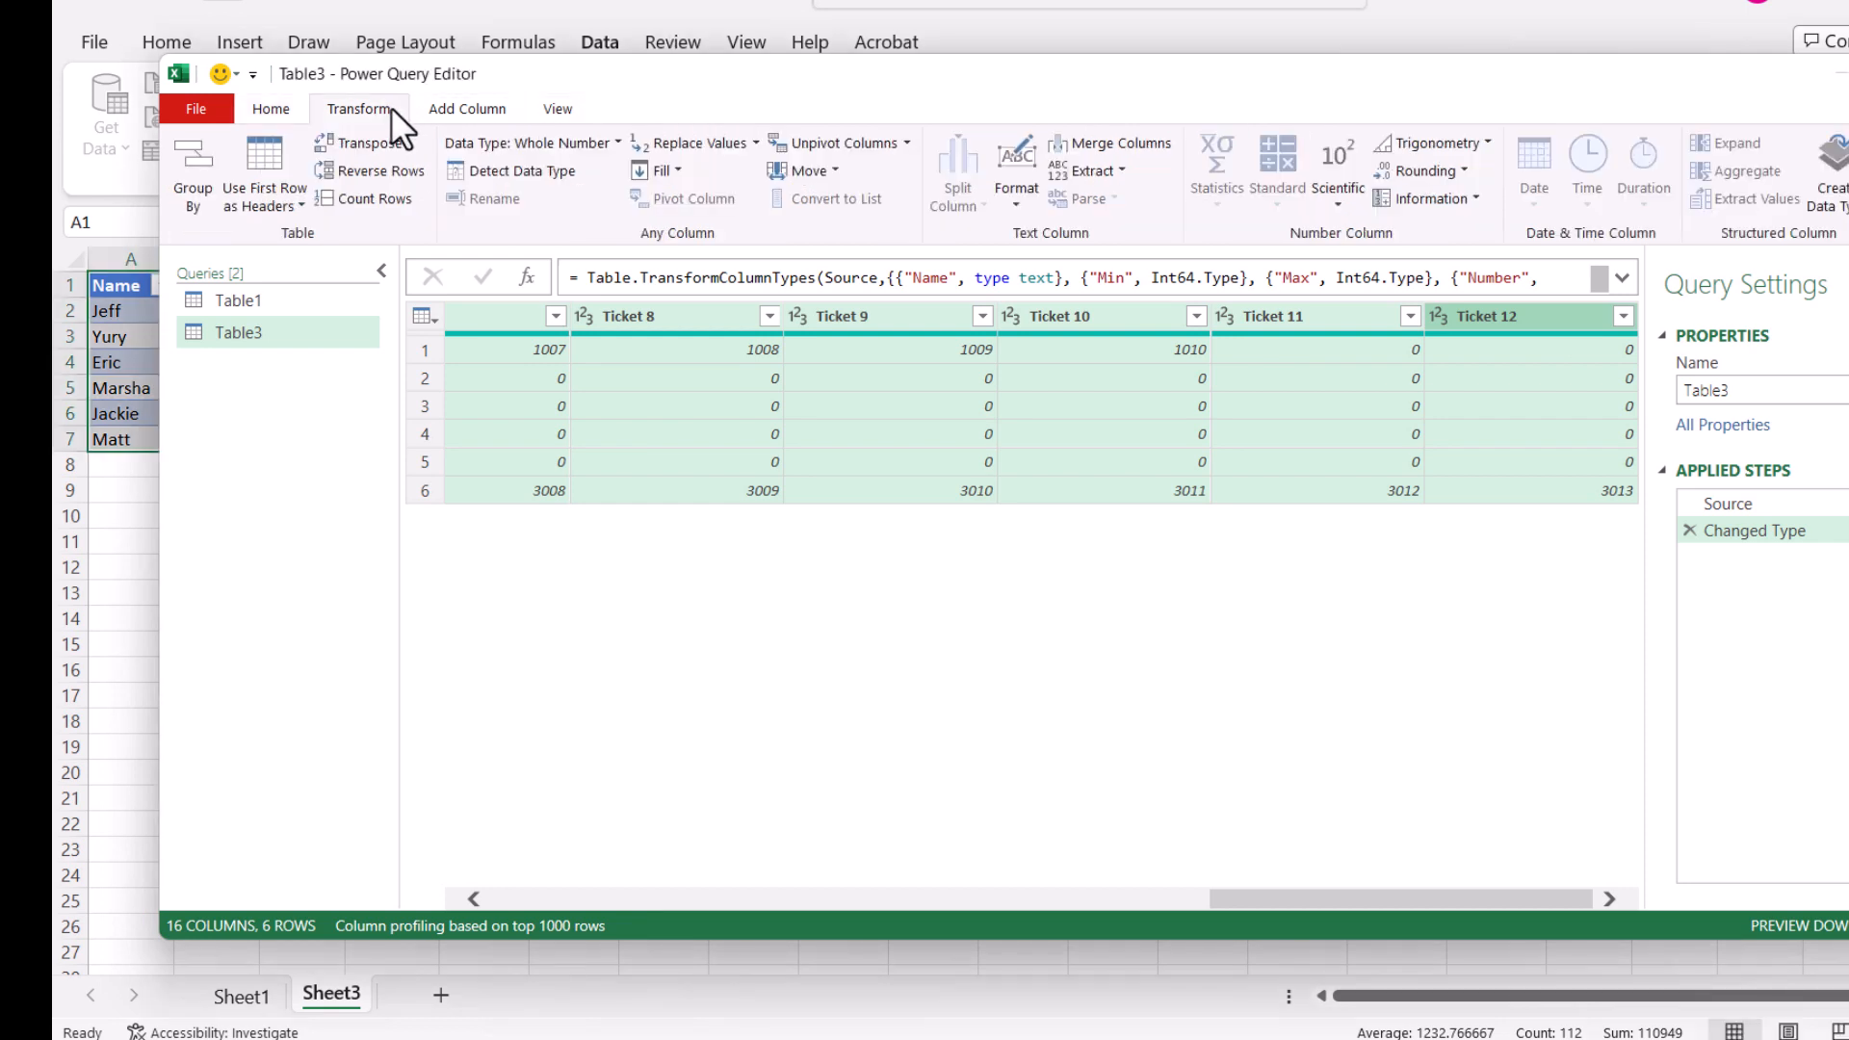
{"action": "left_click", "coordinate": [800, 144]}
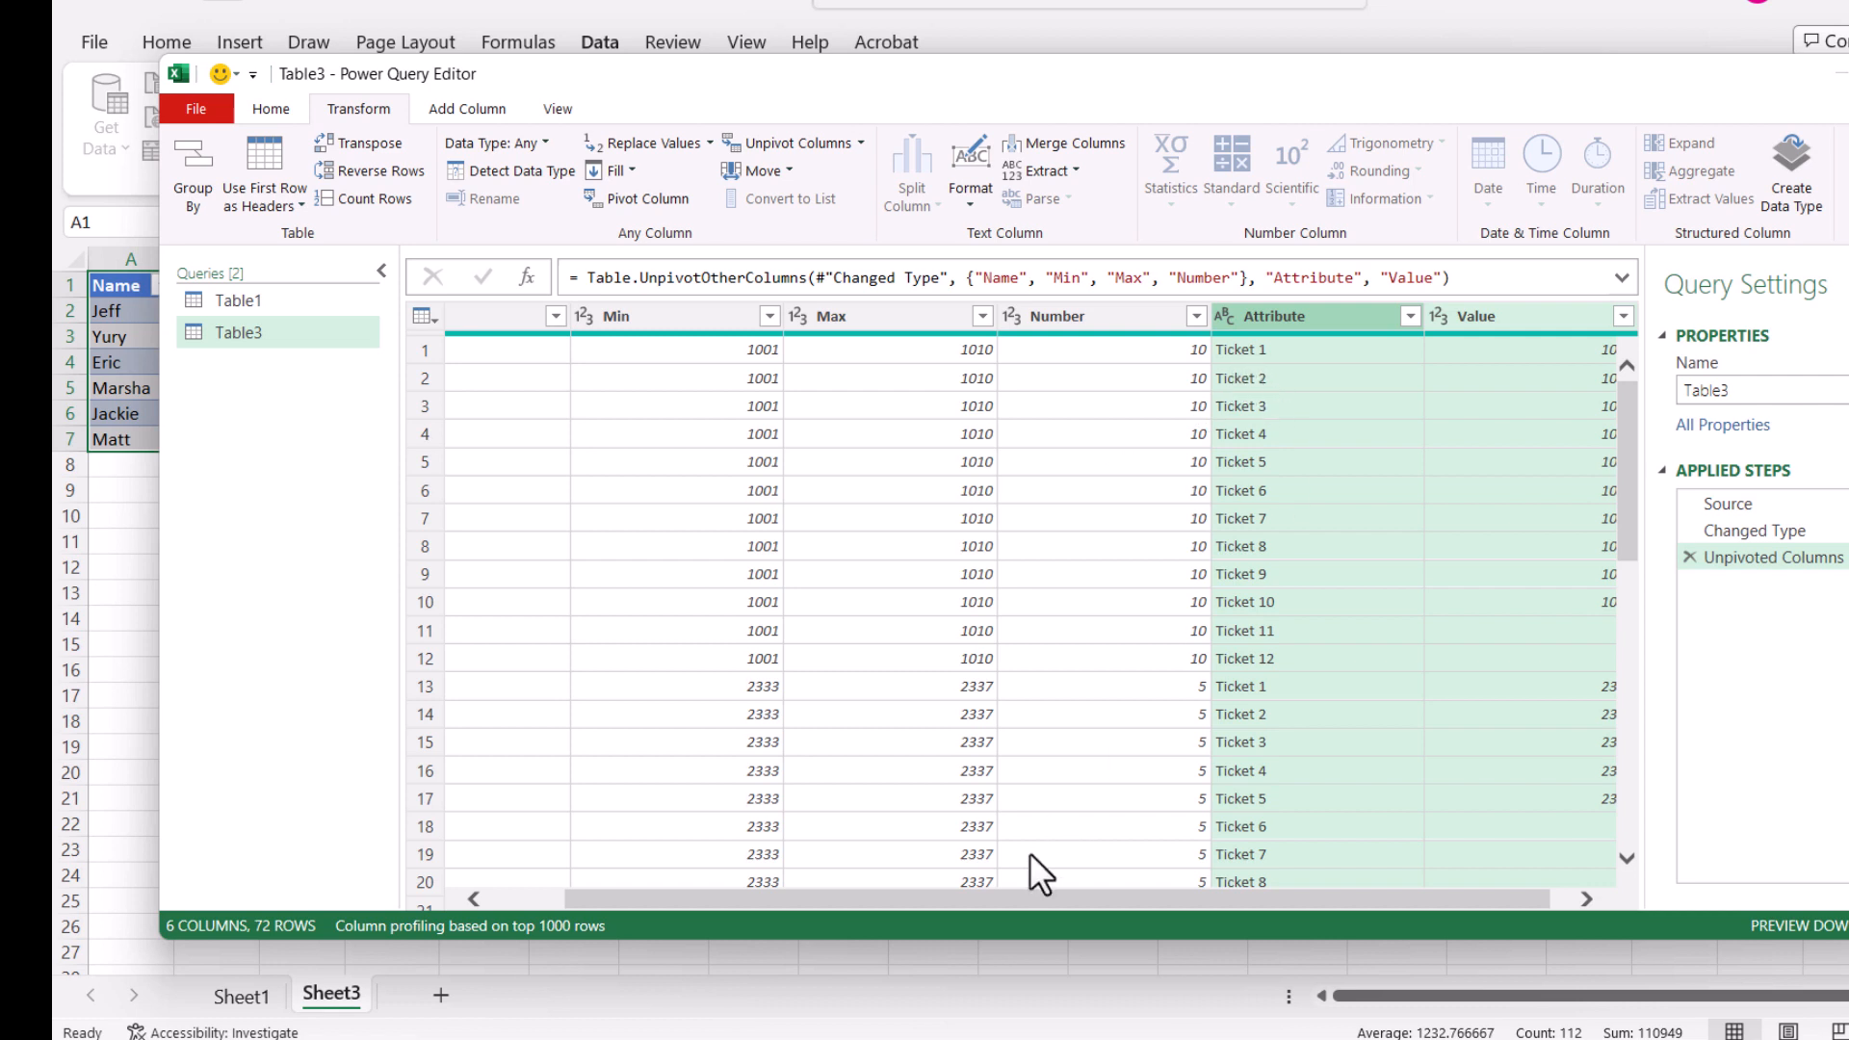
Step: Remove the Min, Max, Number and Attribute columns from the Table3 query
{"action": "left_click_drag", "start_coordinate": [982, 903], "coordinate": [708, 891]}
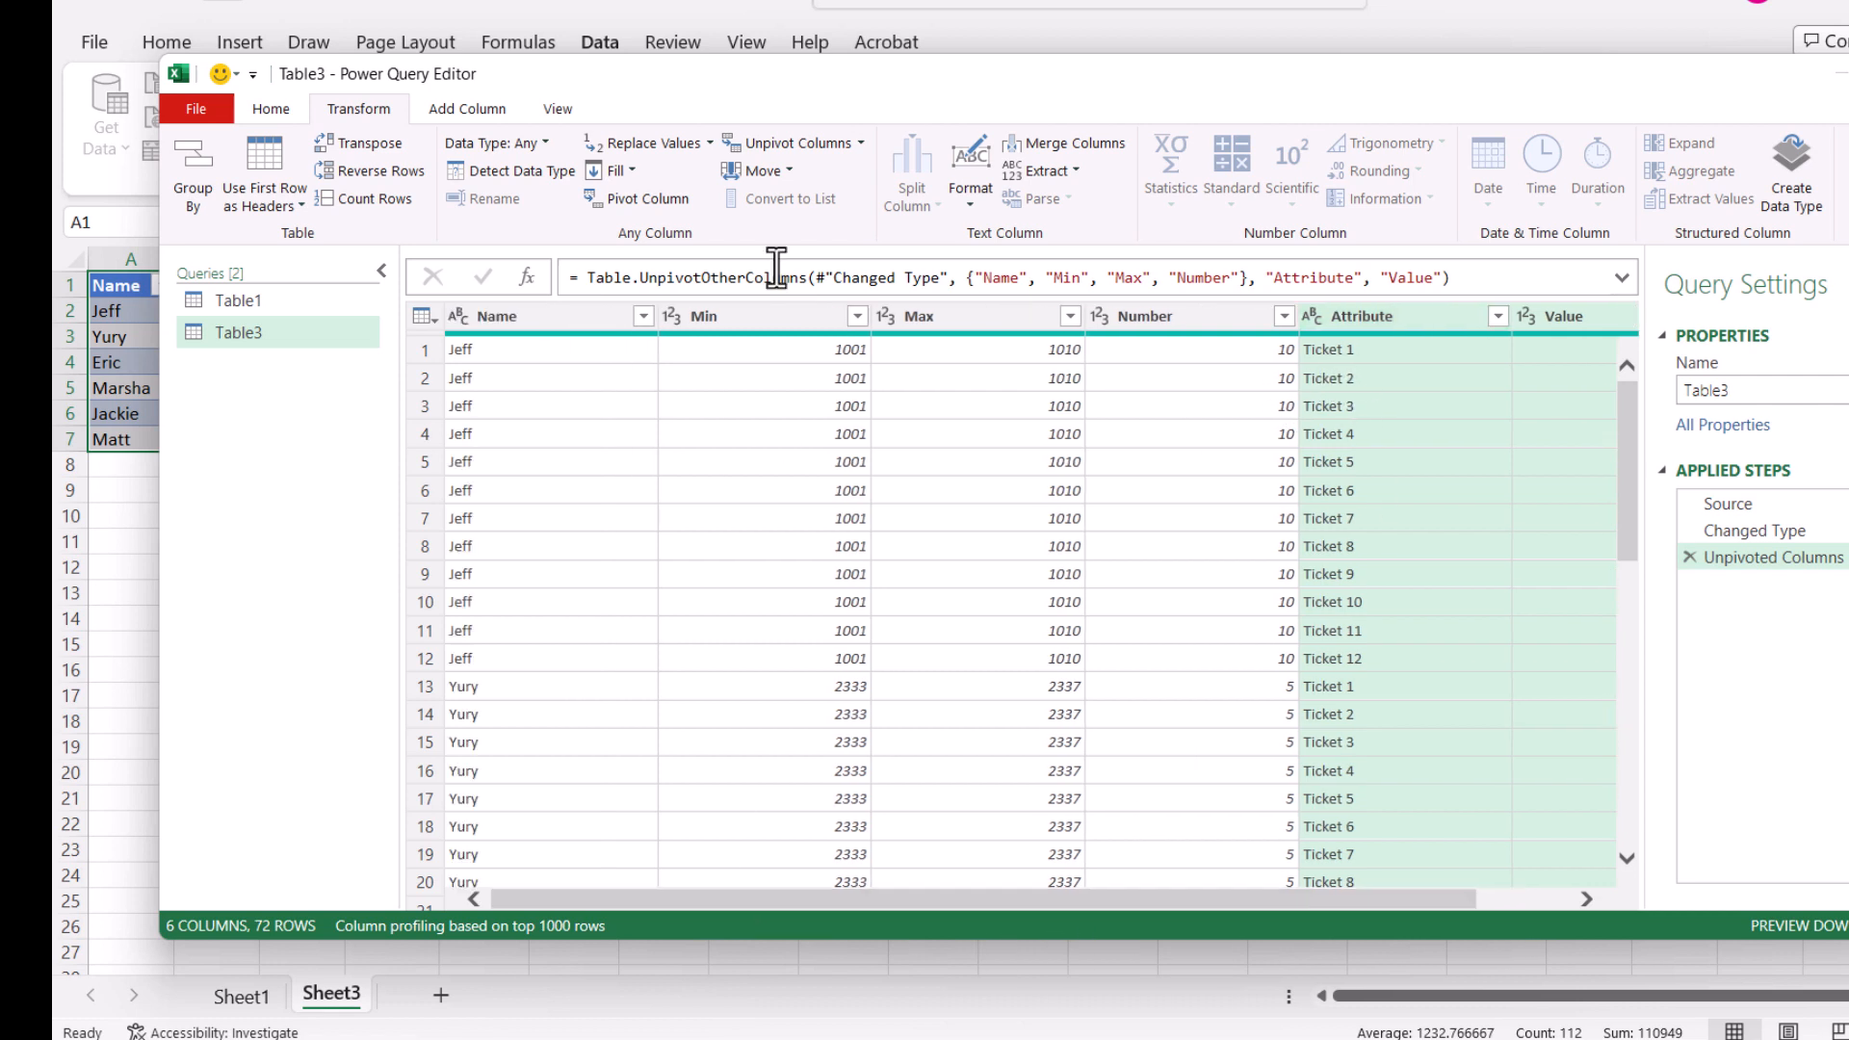
{"action": "left_click", "coordinate": [770, 318]}
{"action": "left_click", "coordinate": [1191, 318], "text": "shift"}
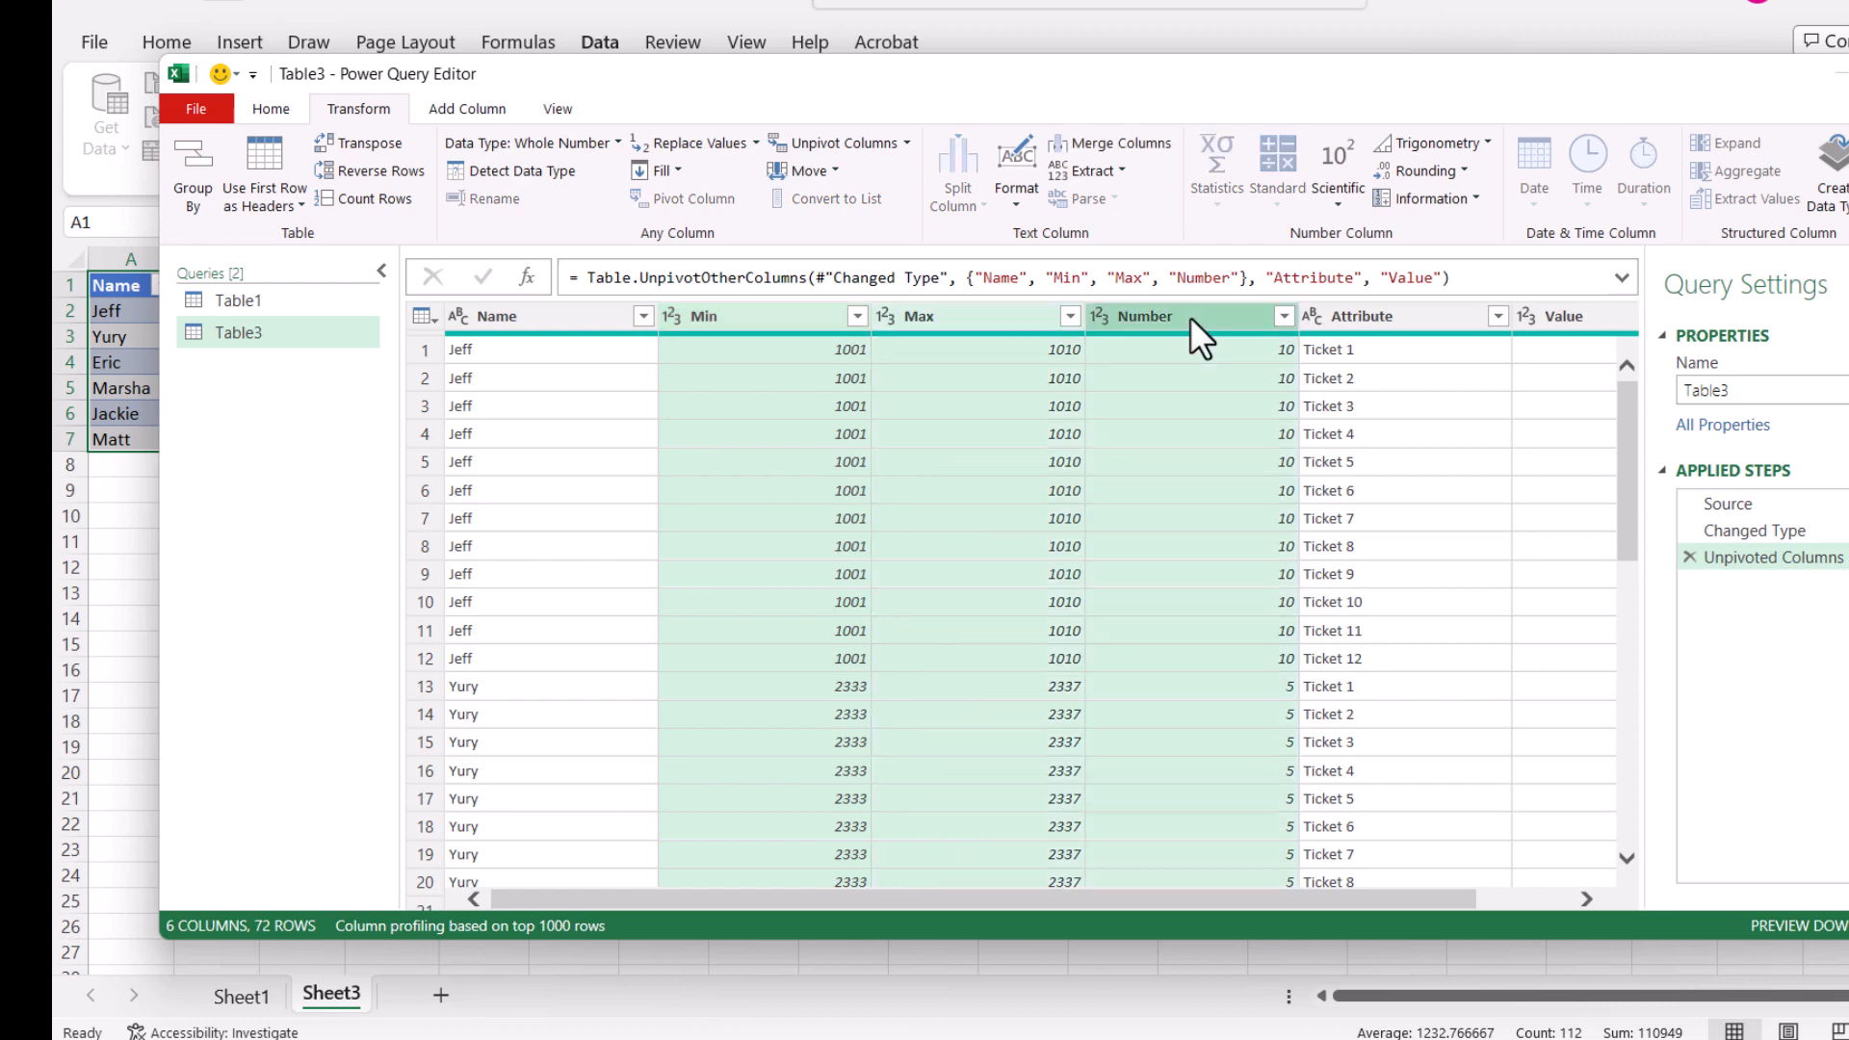
{"action": "right_click", "coordinate": [1188, 315]}
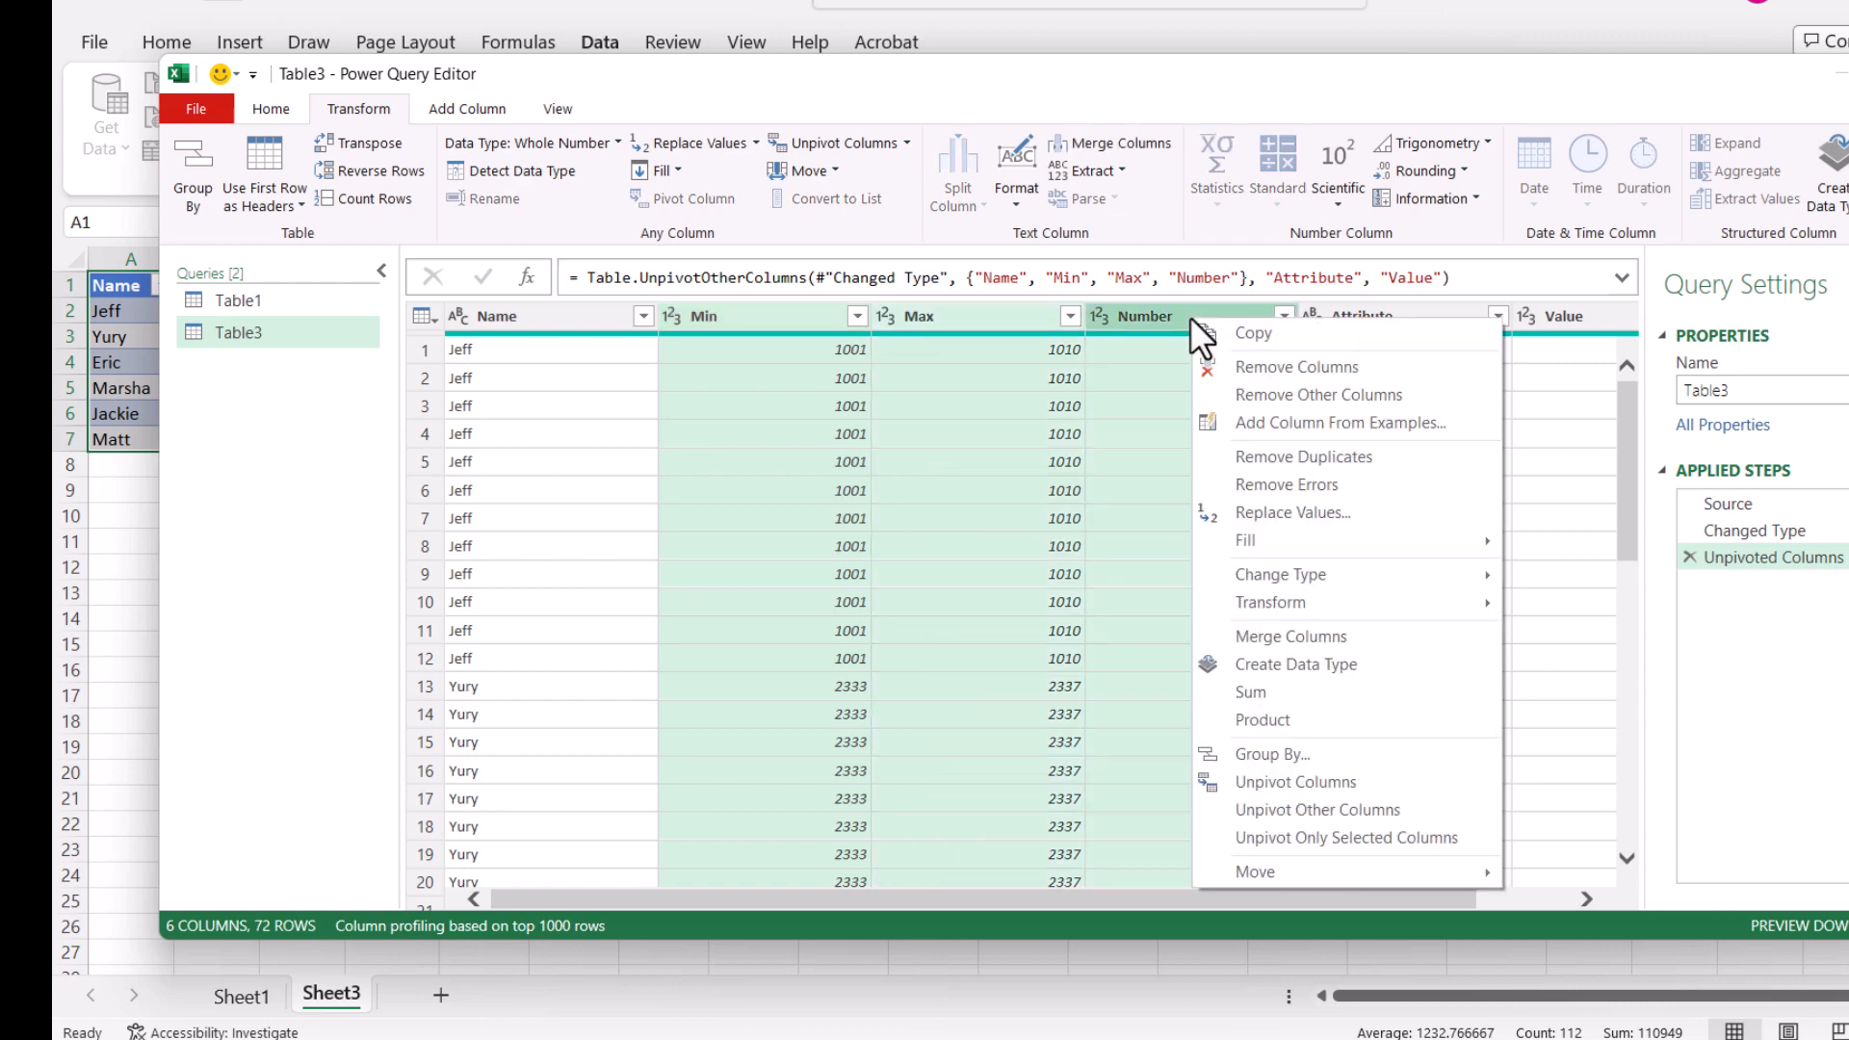
{"action": "left_click", "coordinate": [1223, 361]}
{"action": "right_click", "coordinate": [790, 320]}
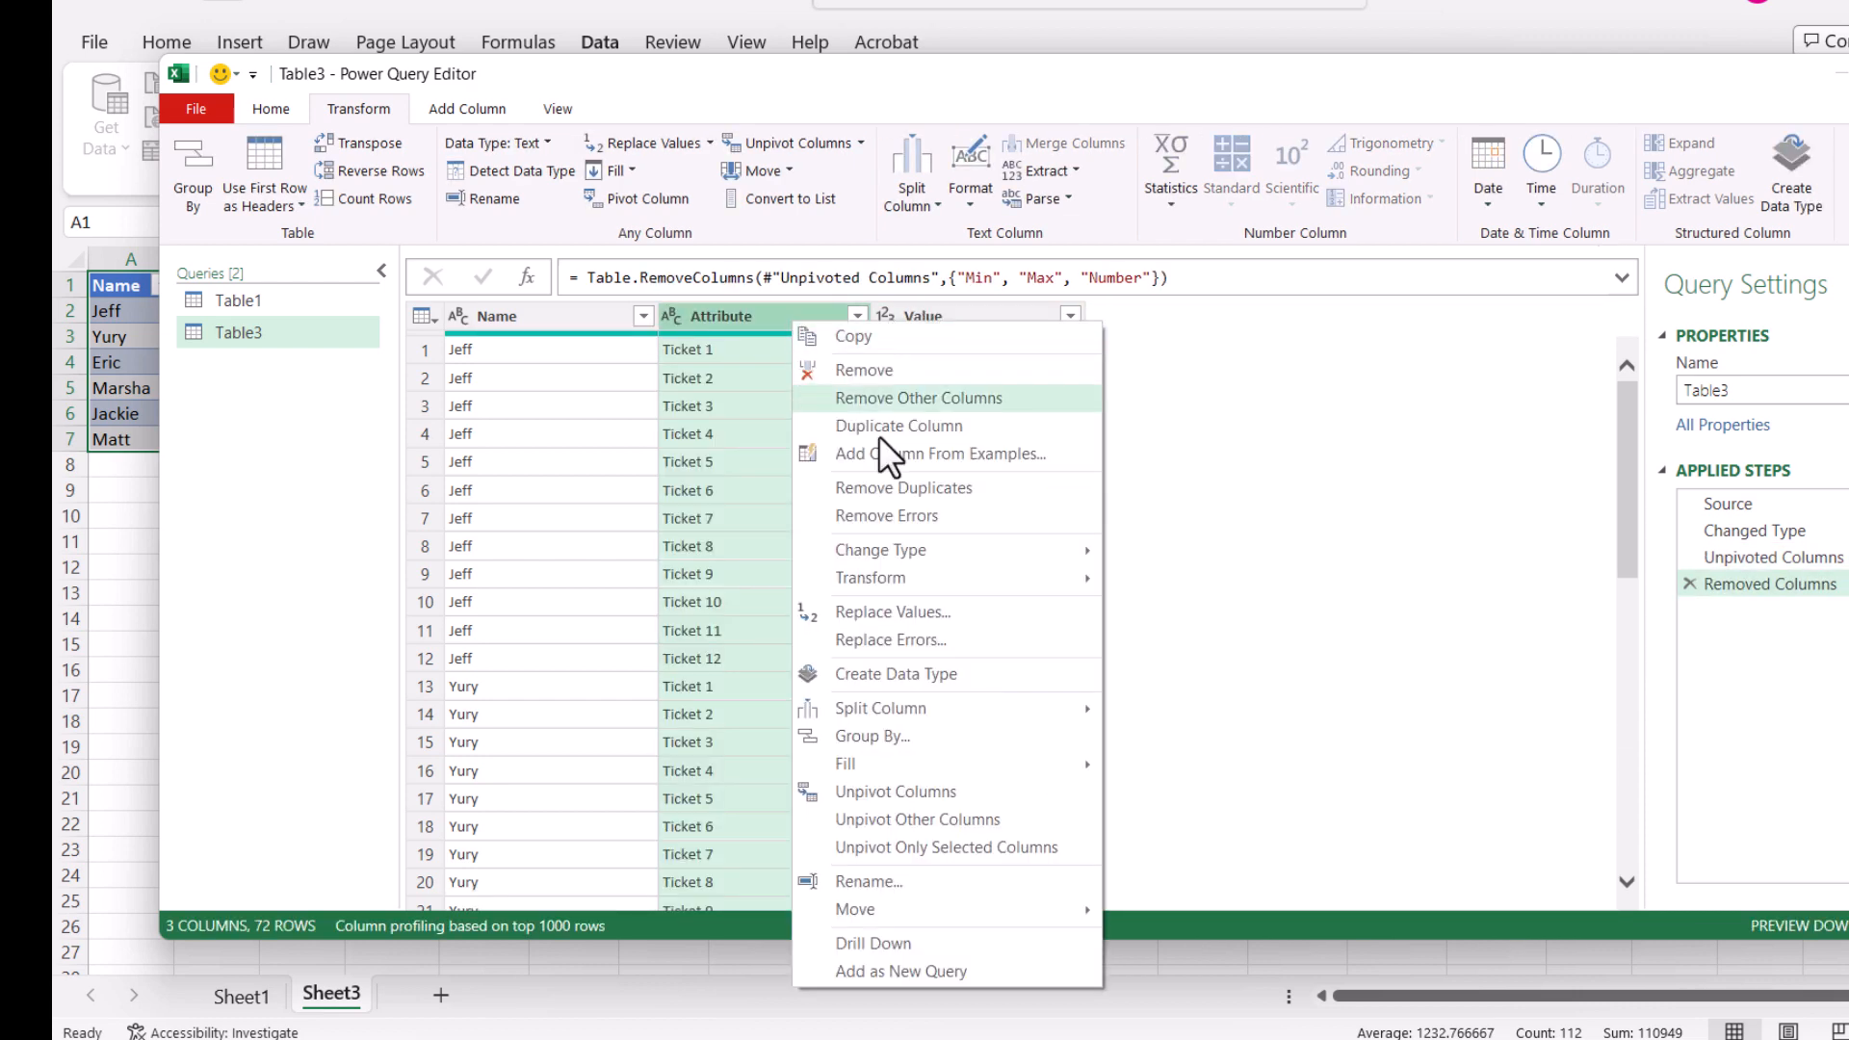
{"action": "left_click", "coordinate": [930, 370]}
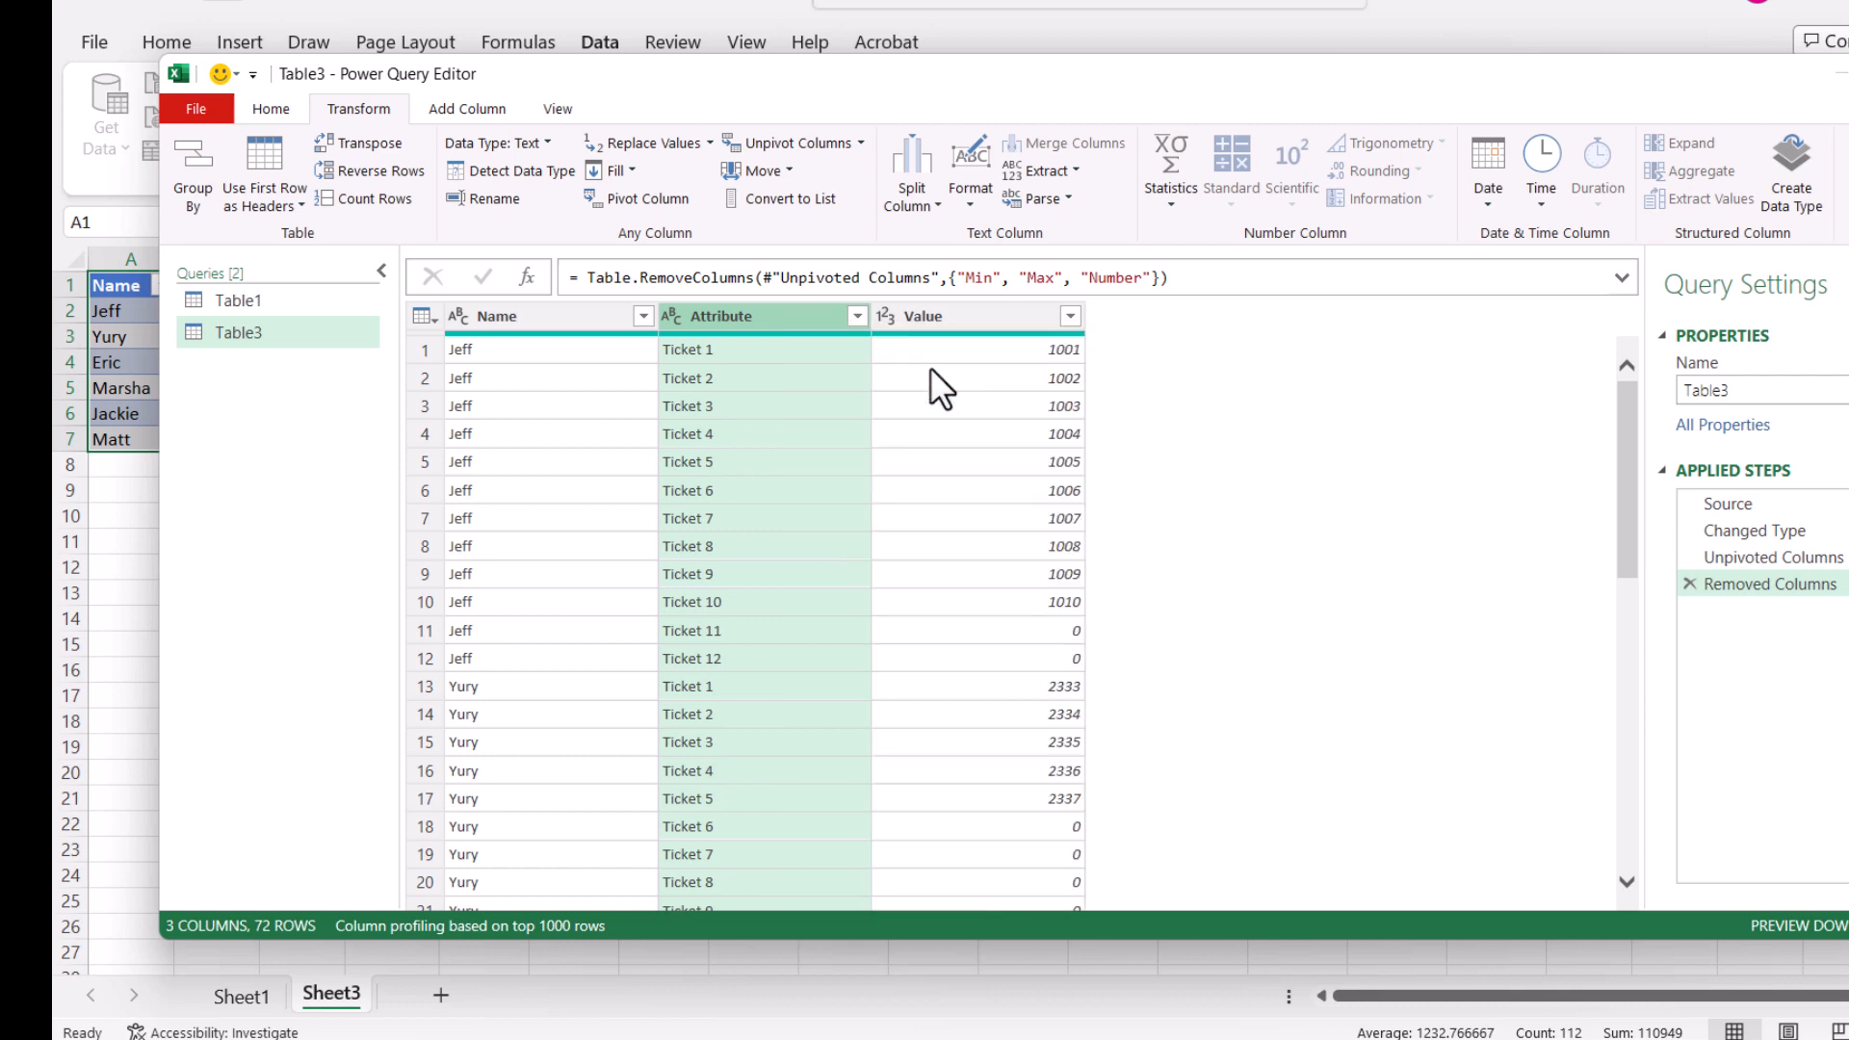
Step: Review the remaining Name and Value rows, and close and load the Table3 query to a worksheet
{"action": "left_click", "coordinate": [805, 405]}
{"action": "scroll", "coordinate": [817, 453], "scroll_direction": "down", "scroll_amount": 6}
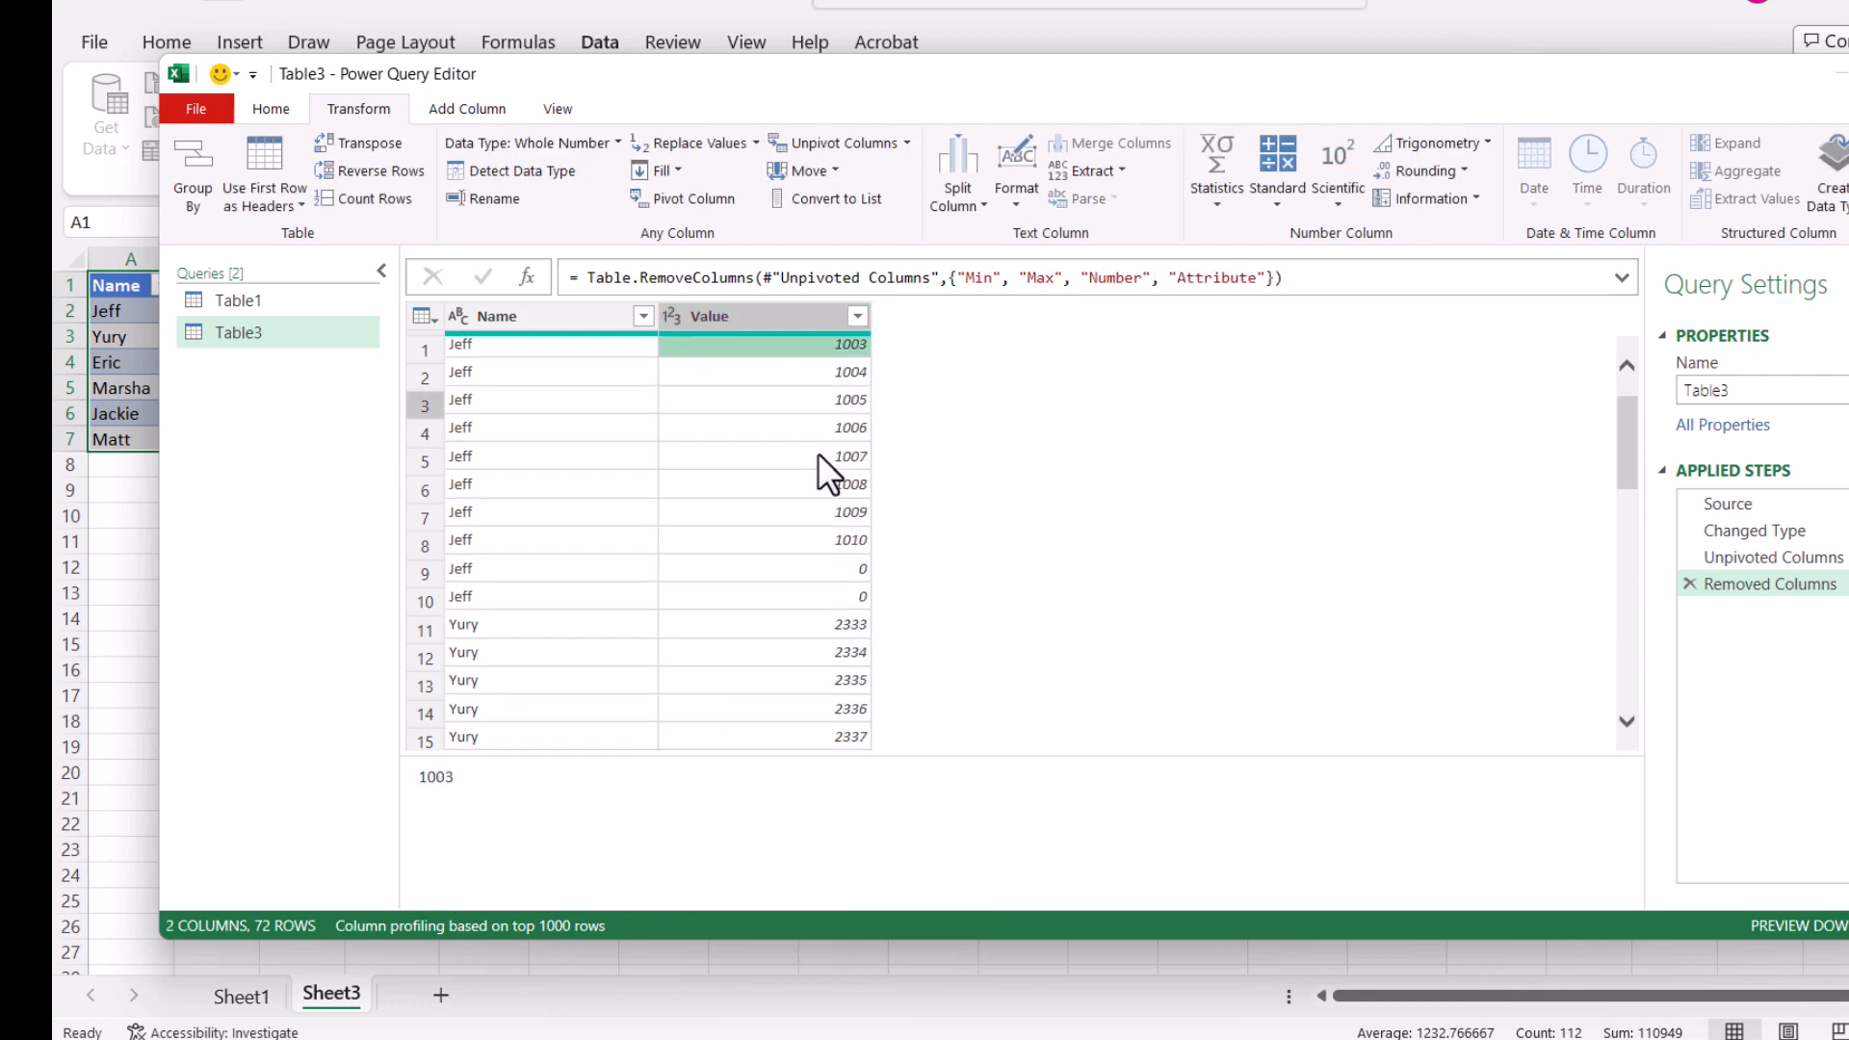
{"action": "scroll", "coordinate": [830, 431], "scroll_direction": "down", "scroll_amount": 3}
{"action": "scroll", "coordinate": [838, 423], "scroll_direction": "up", "scroll_amount": 10}
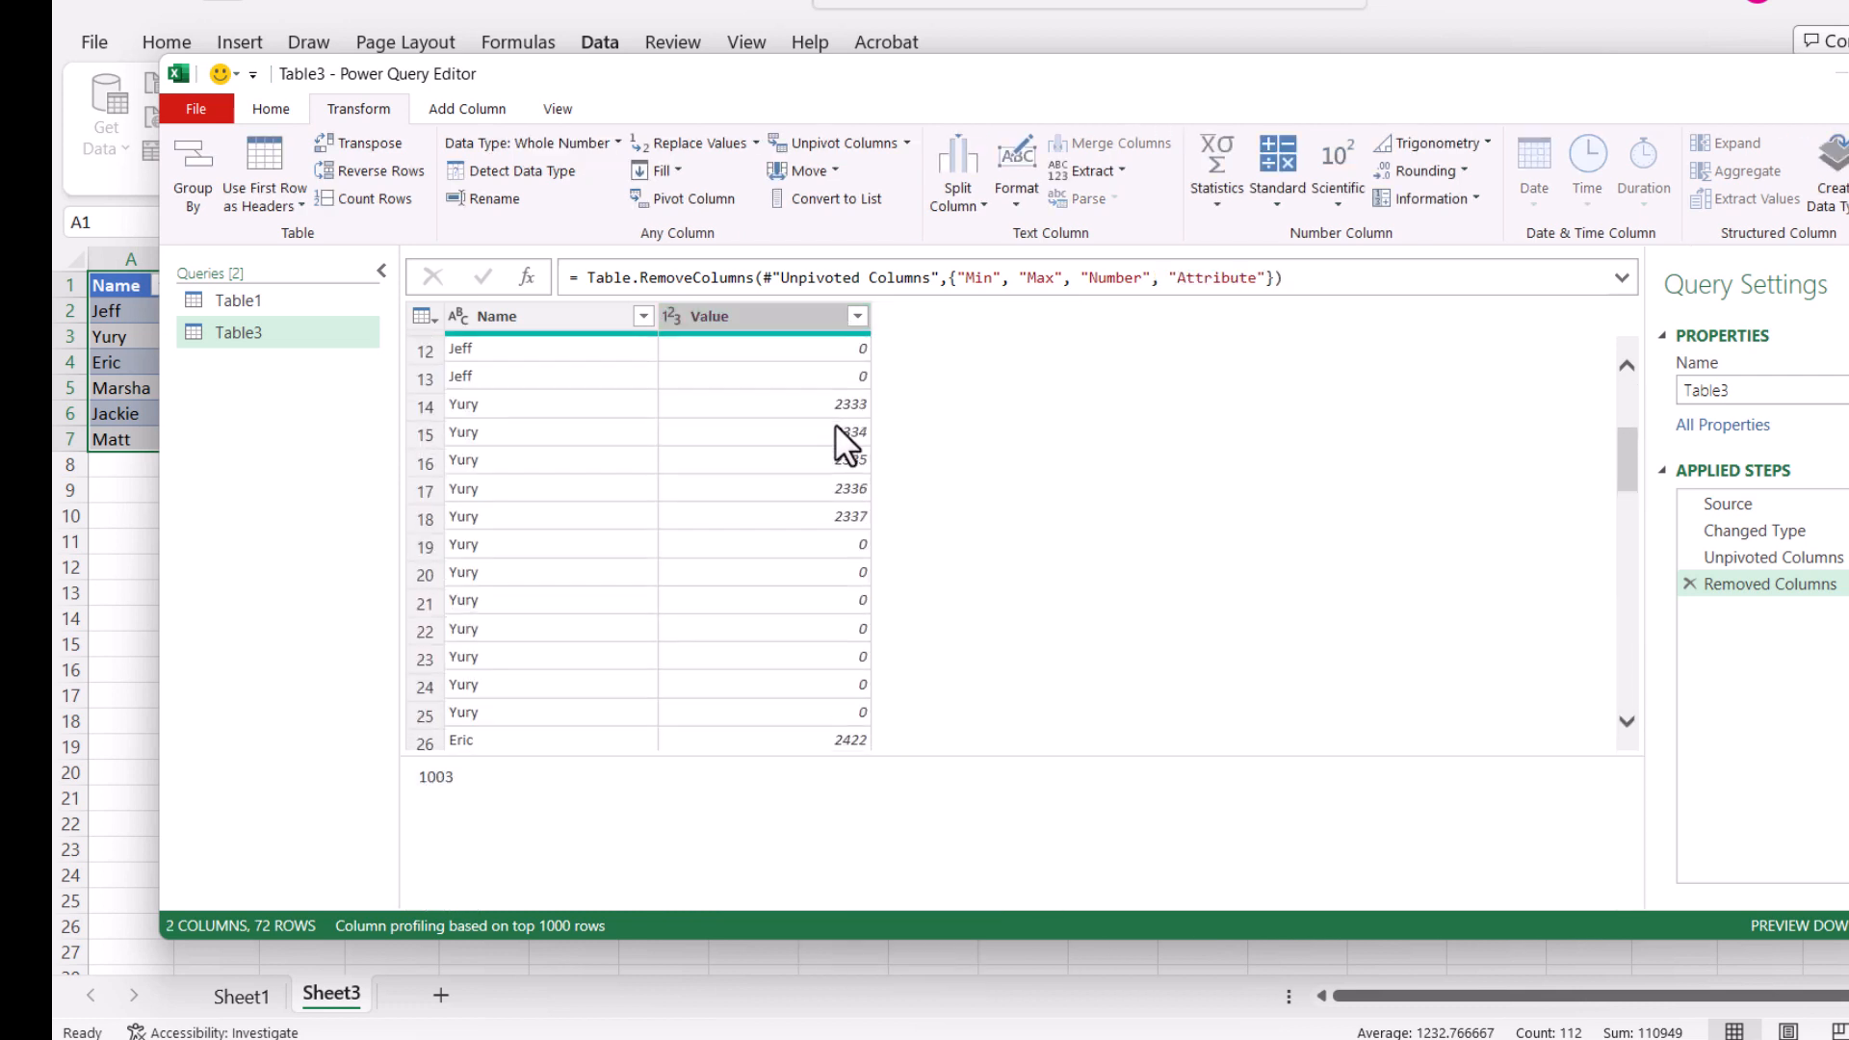
{"action": "left_click", "coordinate": [274, 108]}
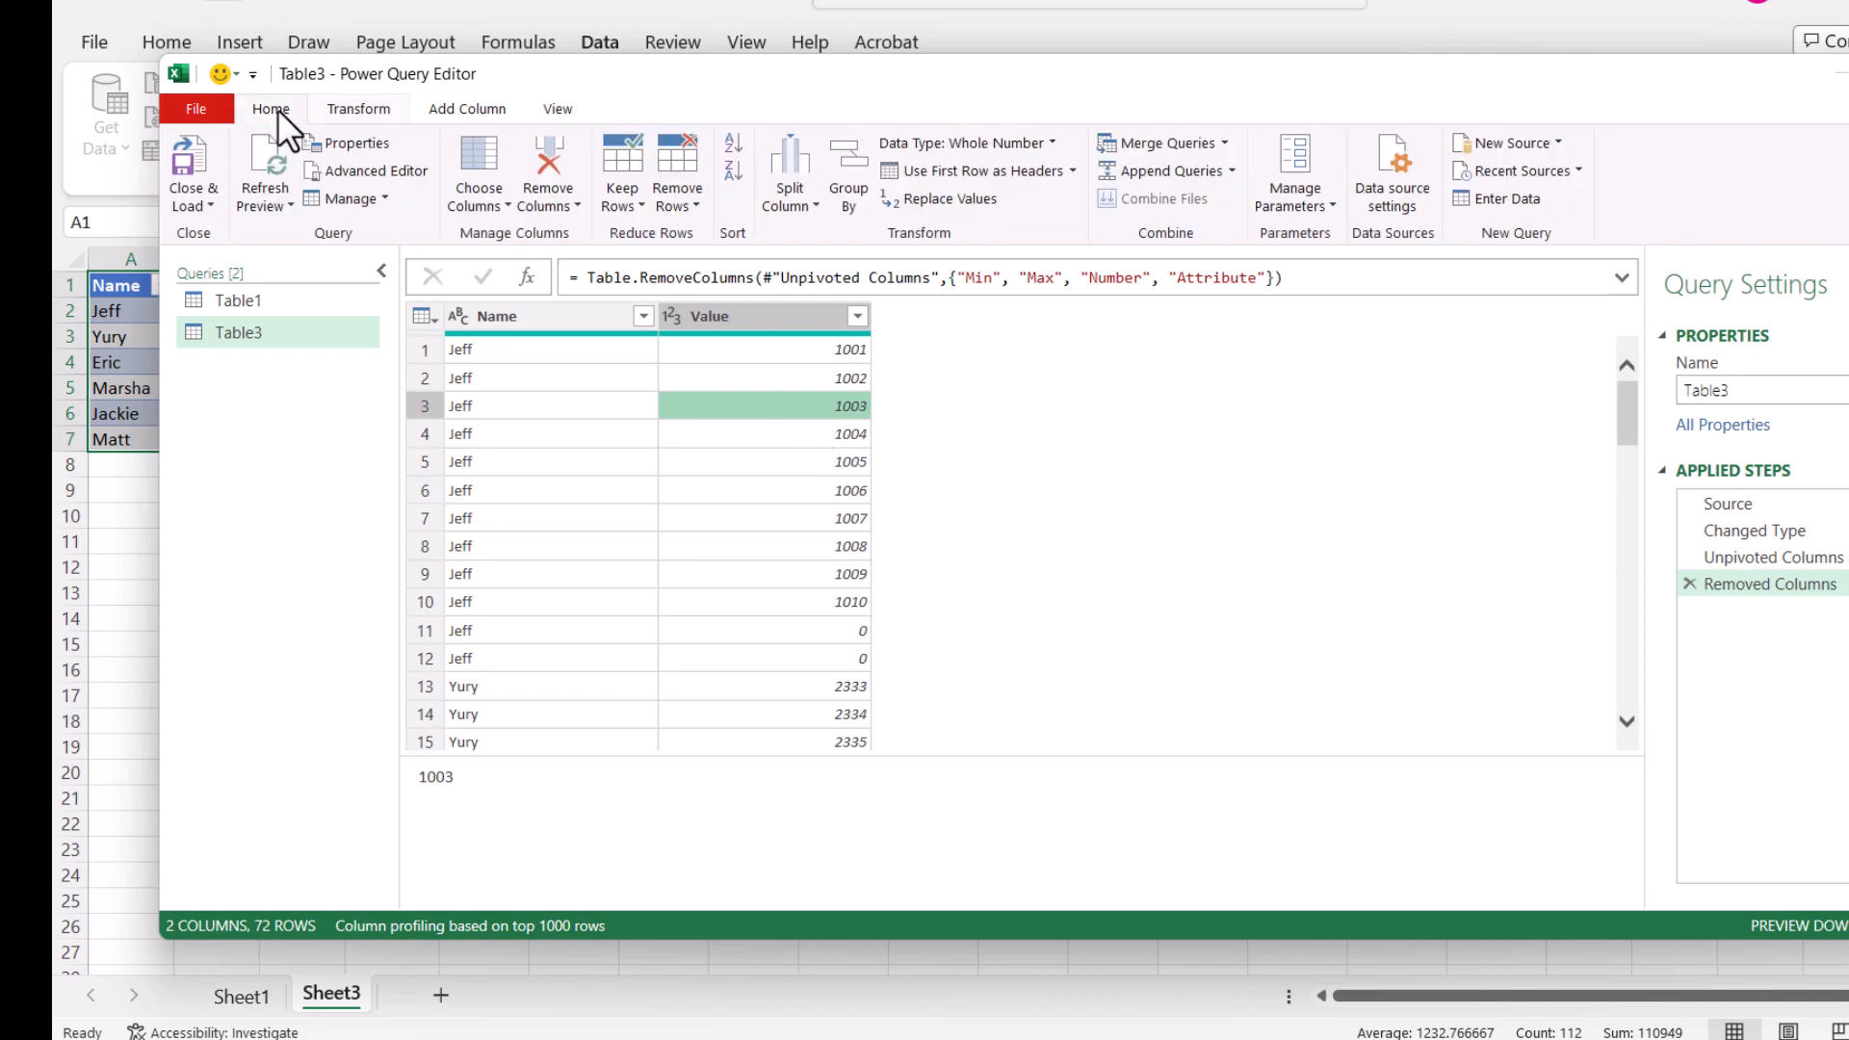
{"action": "left_click", "coordinate": [178, 145]}
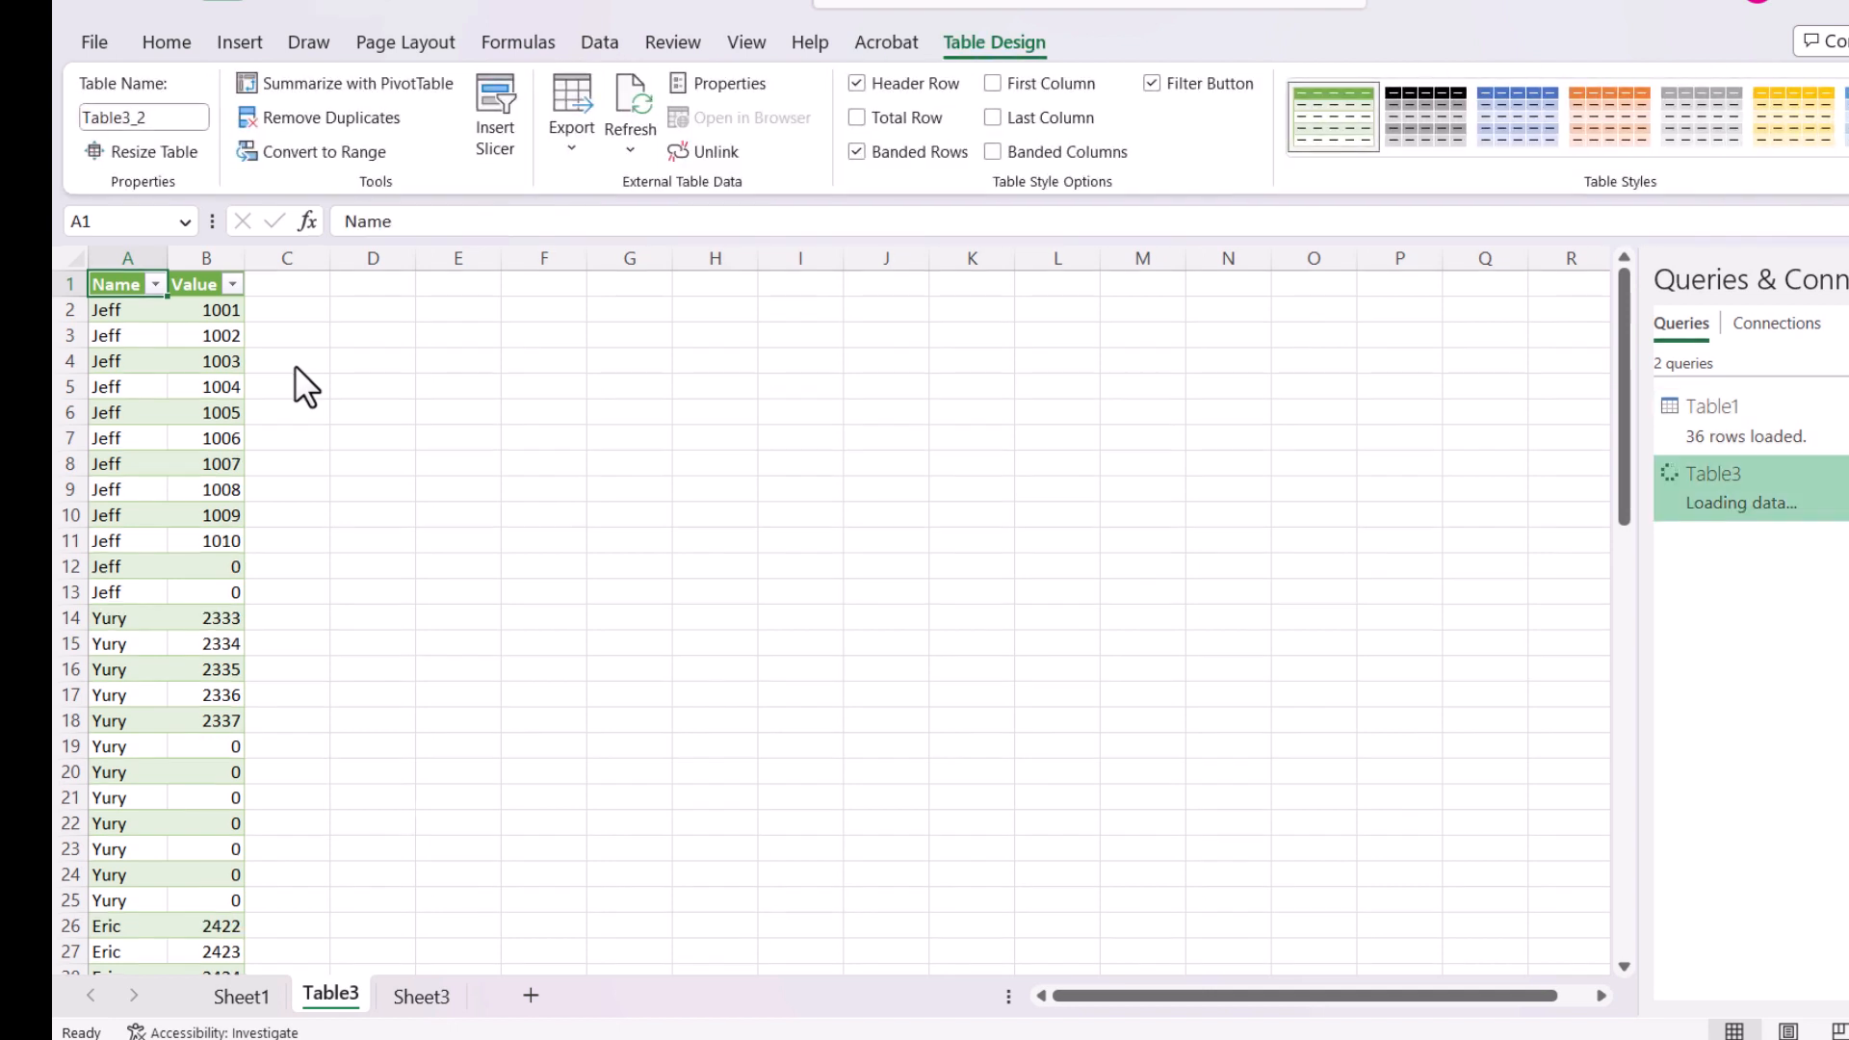
Step: Filter the Value column of the loaded table to 0 and delete the filtered rows
{"action": "left_click", "coordinate": [232, 285]}
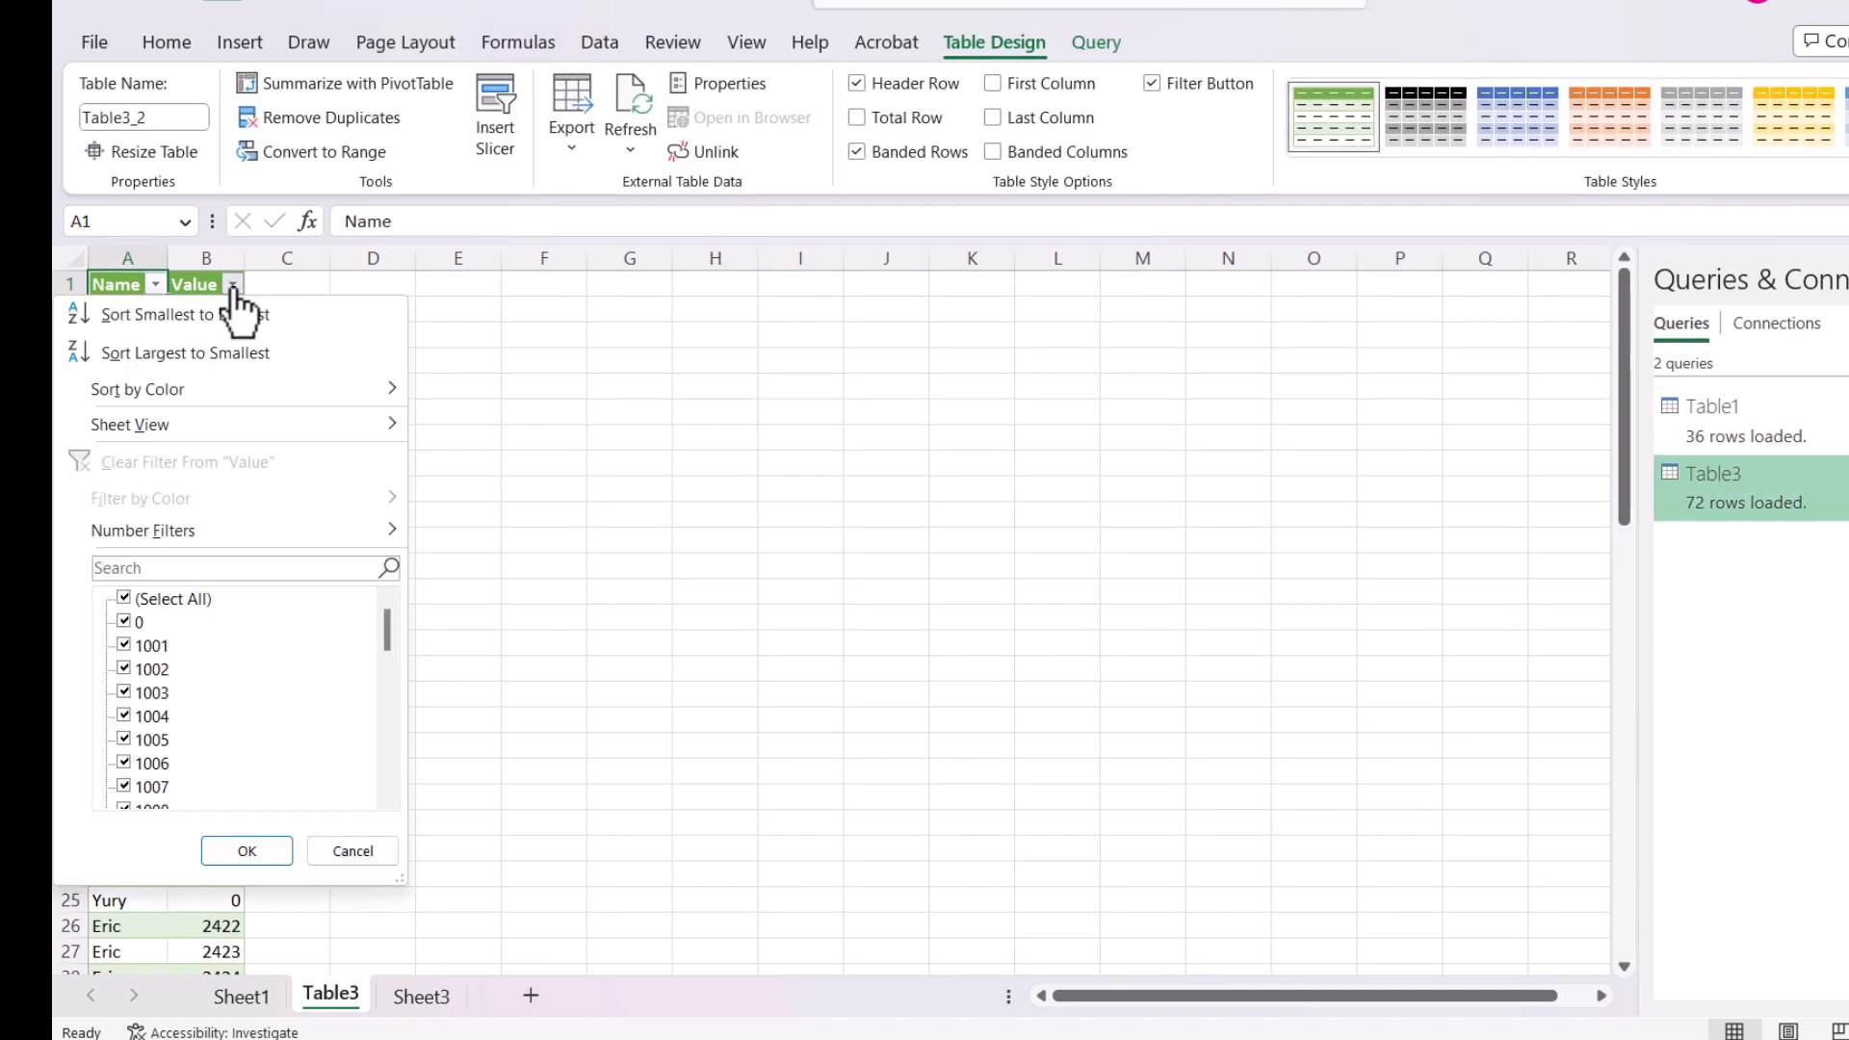
{"action": "left_click", "coordinate": [124, 622]}
{"action": "left_click", "coordinate": [246, 850]}
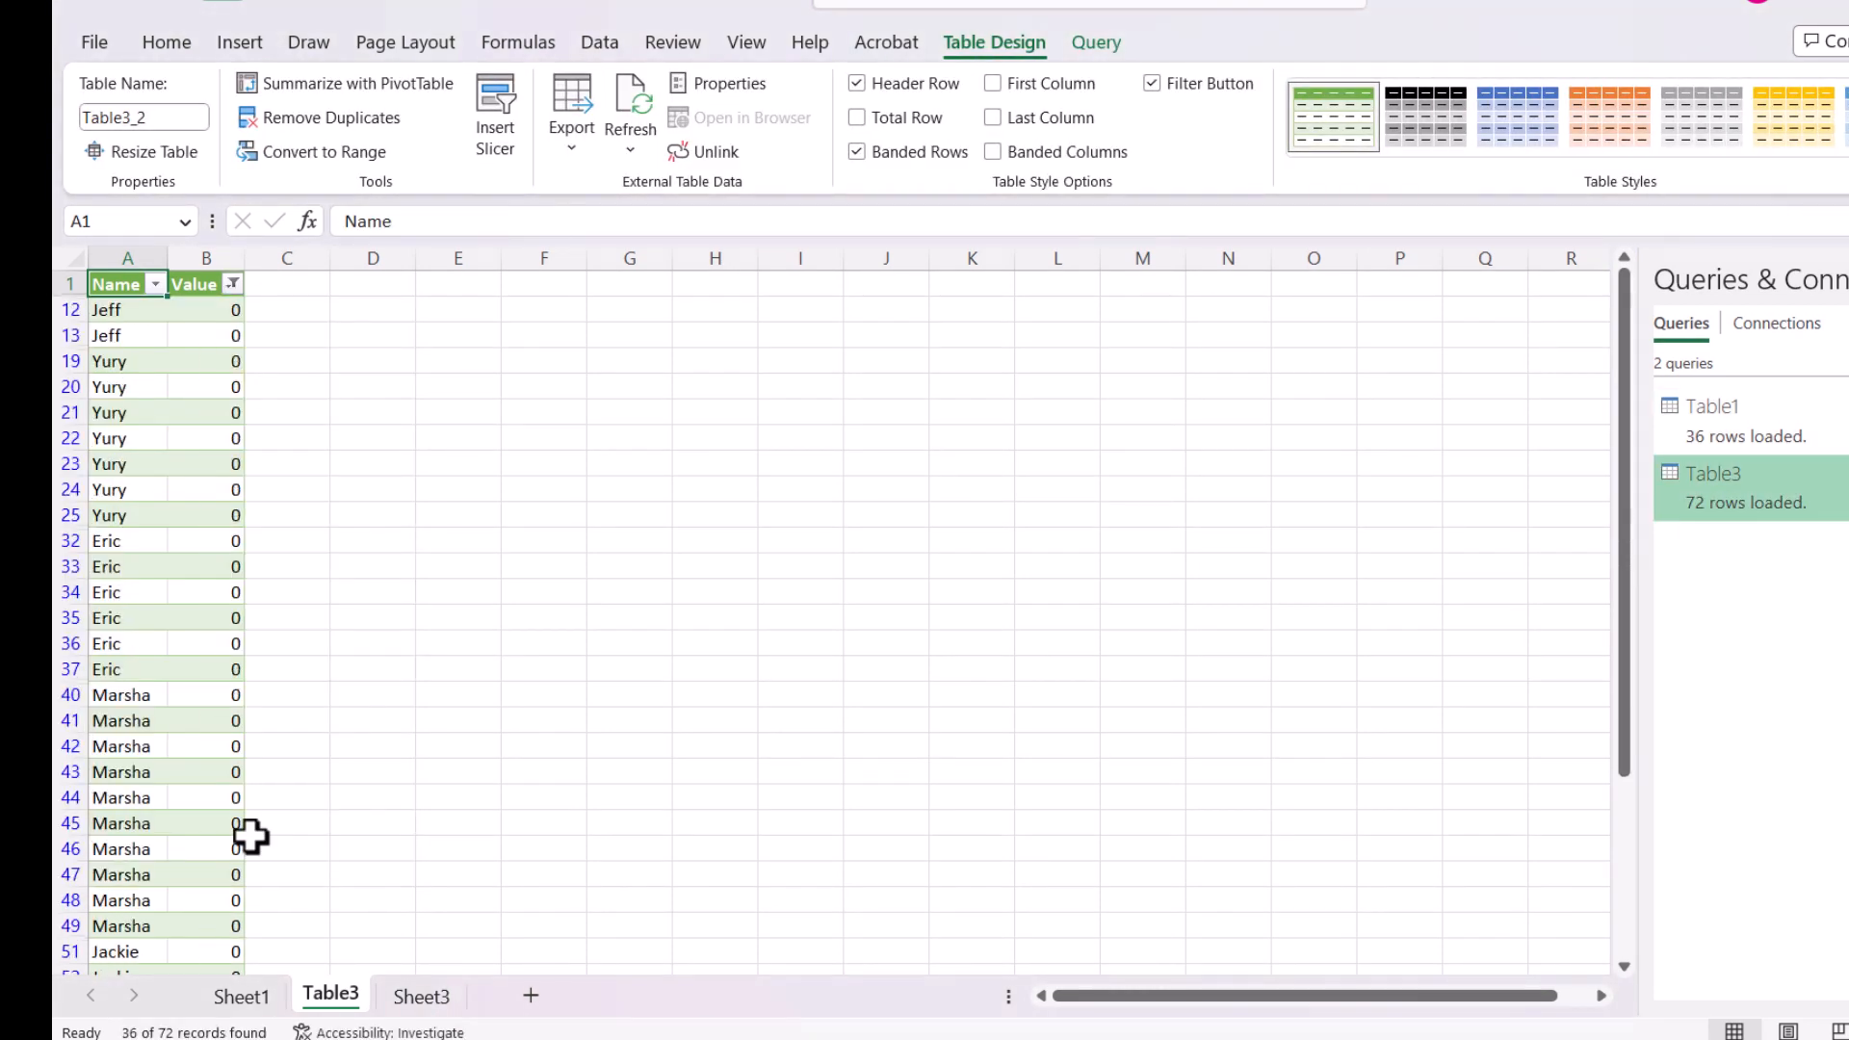
{"action": "key", "text": "ctrl+shift+Down"}
{"action": "key", "text": "alt+h"}
{"action": "key", "text": "d"}
{"action": "key", "text": "r"}
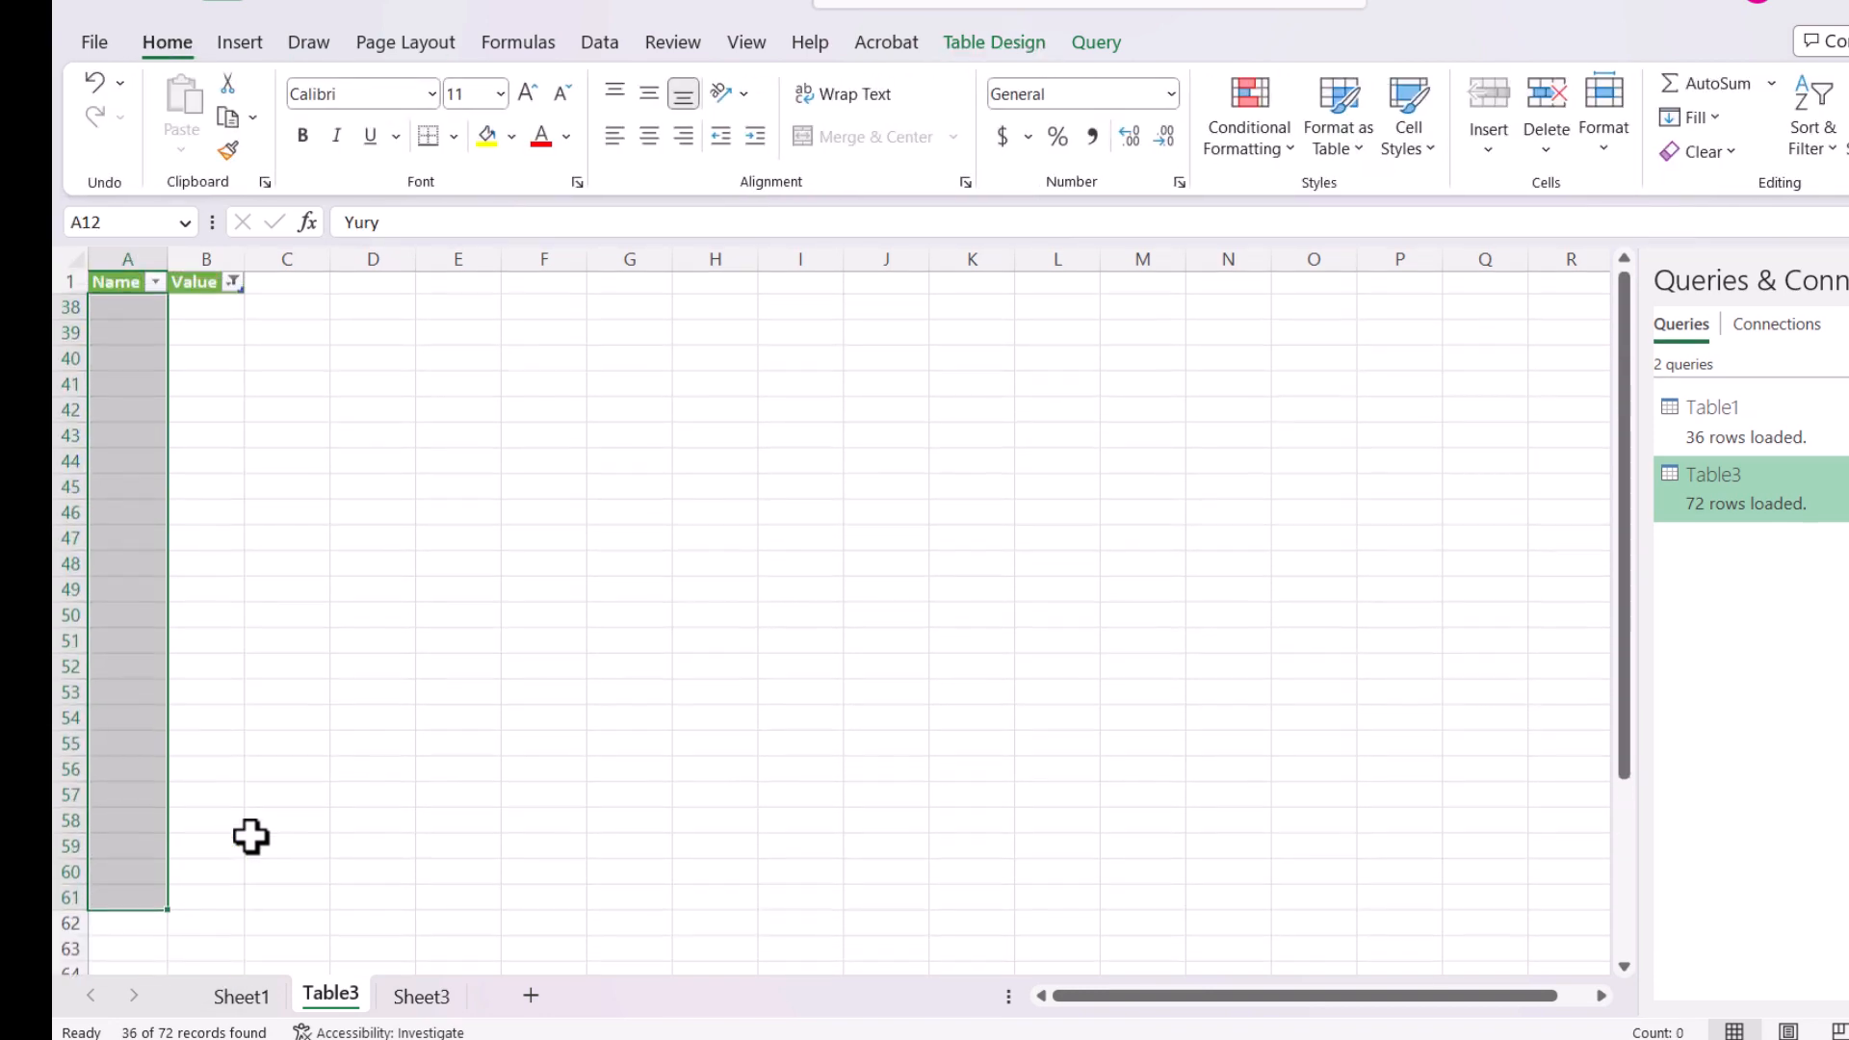
Step: Clear the Value filter and copy the whole table with headers, A1:B37
{"action": "key", "text": "ctrl+Home"}
{"action": "key", "text": "alt+a"}
{"action": "key", "text": "c"}
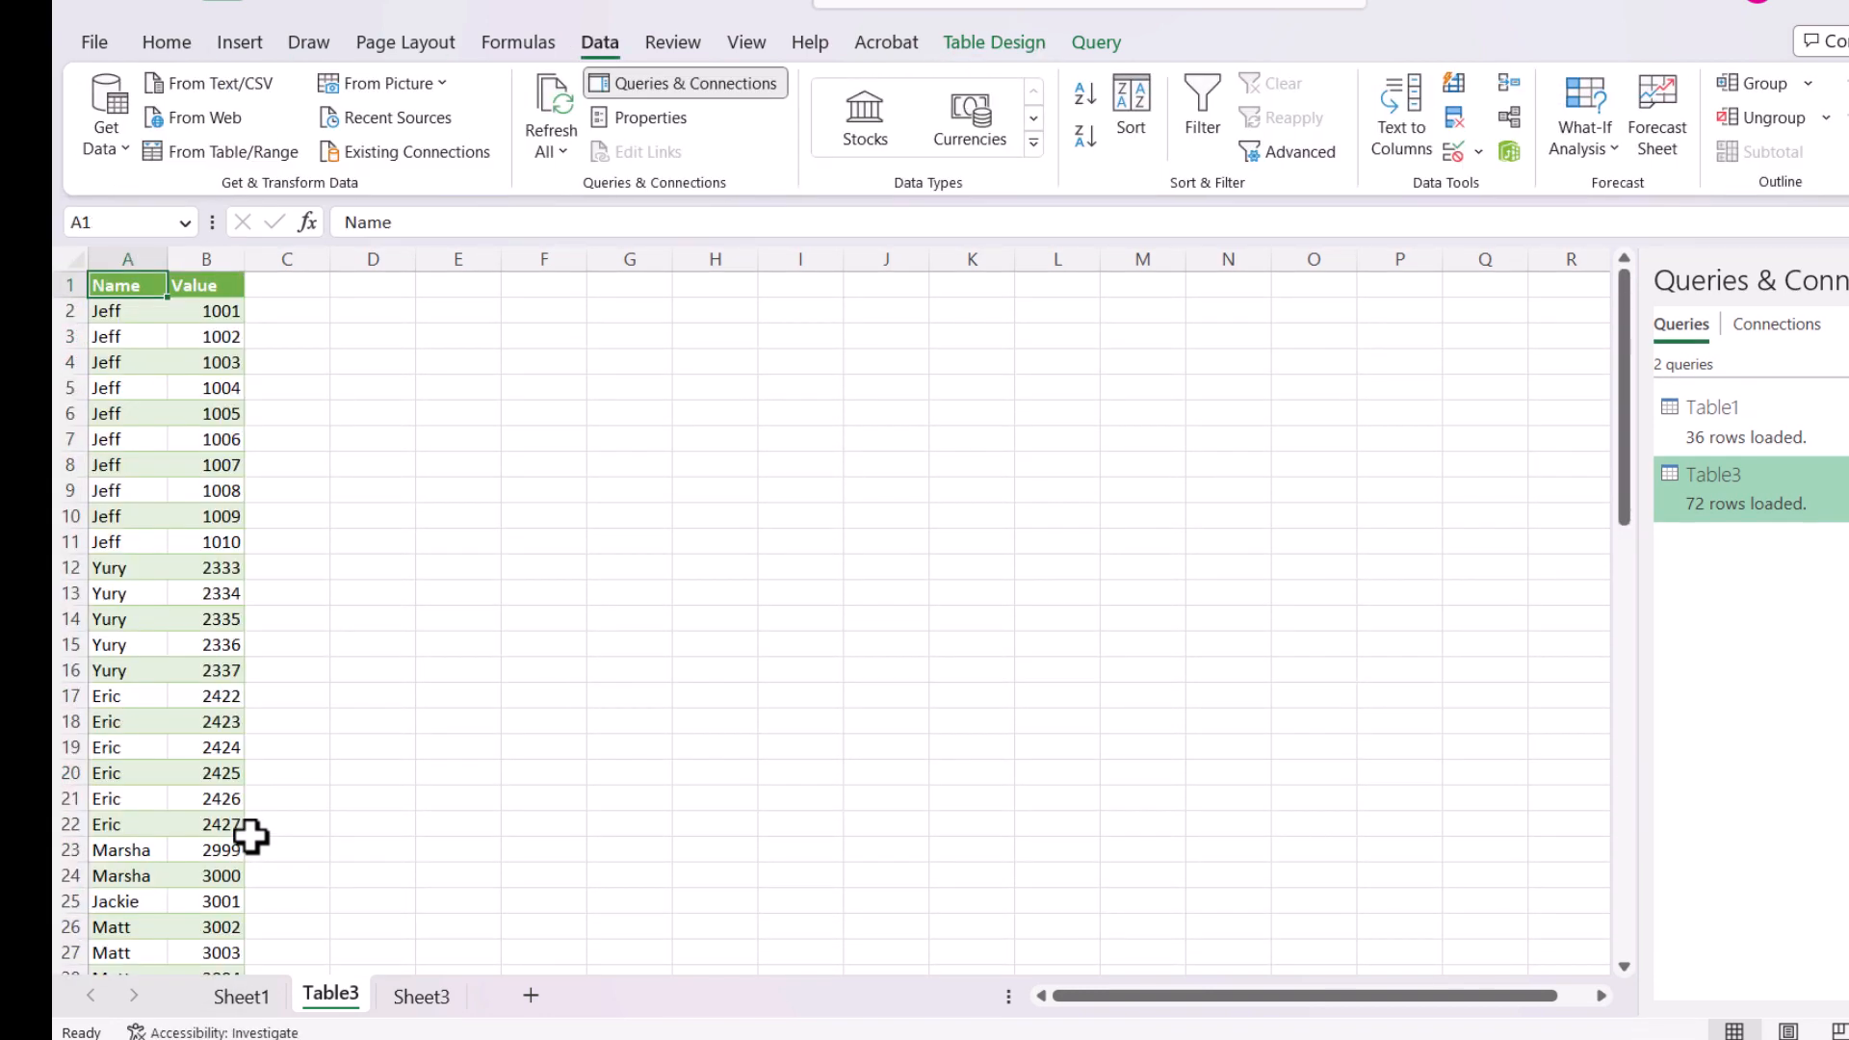
{"action": "key", "text": "ctrl+shift+Right"}
{"action": "key", "text": "ctrl+shift+Down"}
{"action": "key", "text": "ctrl+c"}
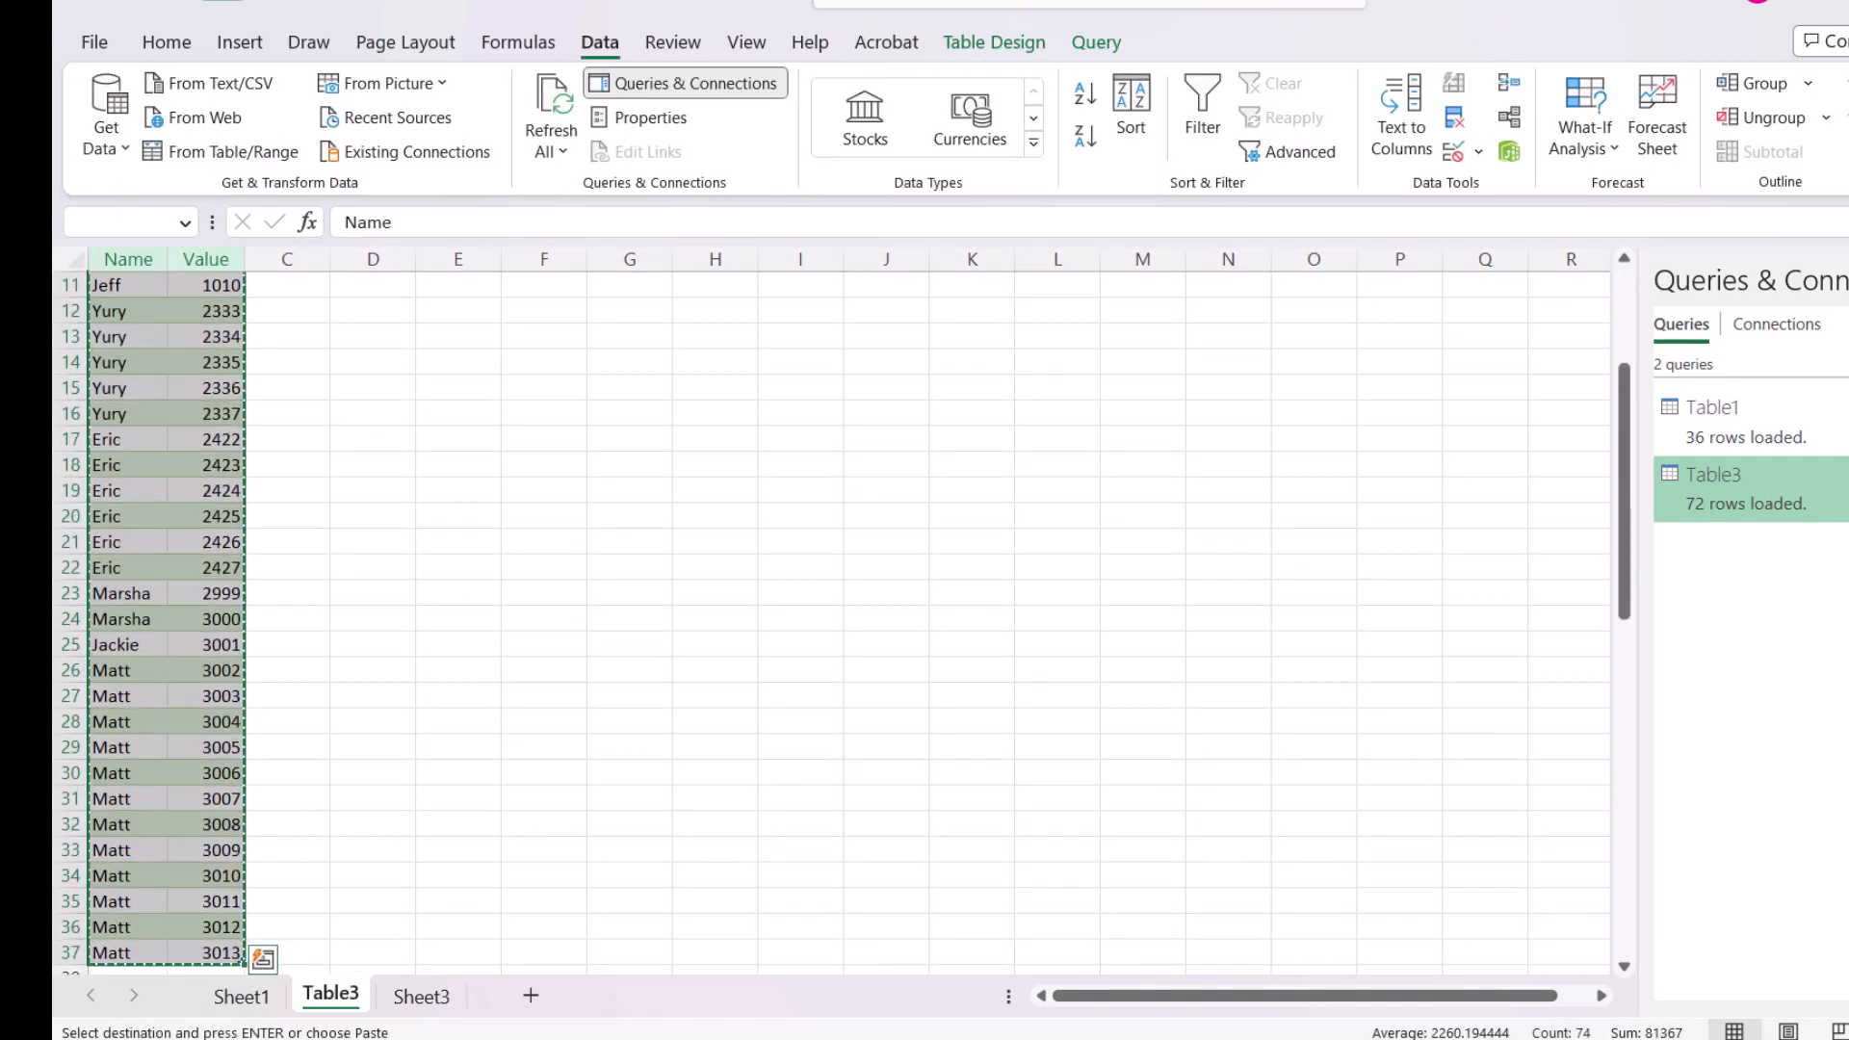
Step: Try inserting four sheet columns at J:M on Sheet1, beside the orange Name and Ticket Number table
{"action": "key", "text": "ctrl+Page_Up"}
{"action": "left_click", "coordinate": [562, 745]}
{"action": "left_click_drag", "start_coordinate": [343, 616], "coordinate": [335, 597]}
{"action": "key", "text": "Right"}
{"action": "key", "text": "shift+Right"}
{"action": "key", "text": "shift+Right"}
{"action": "key", "text": "shift+Right"}
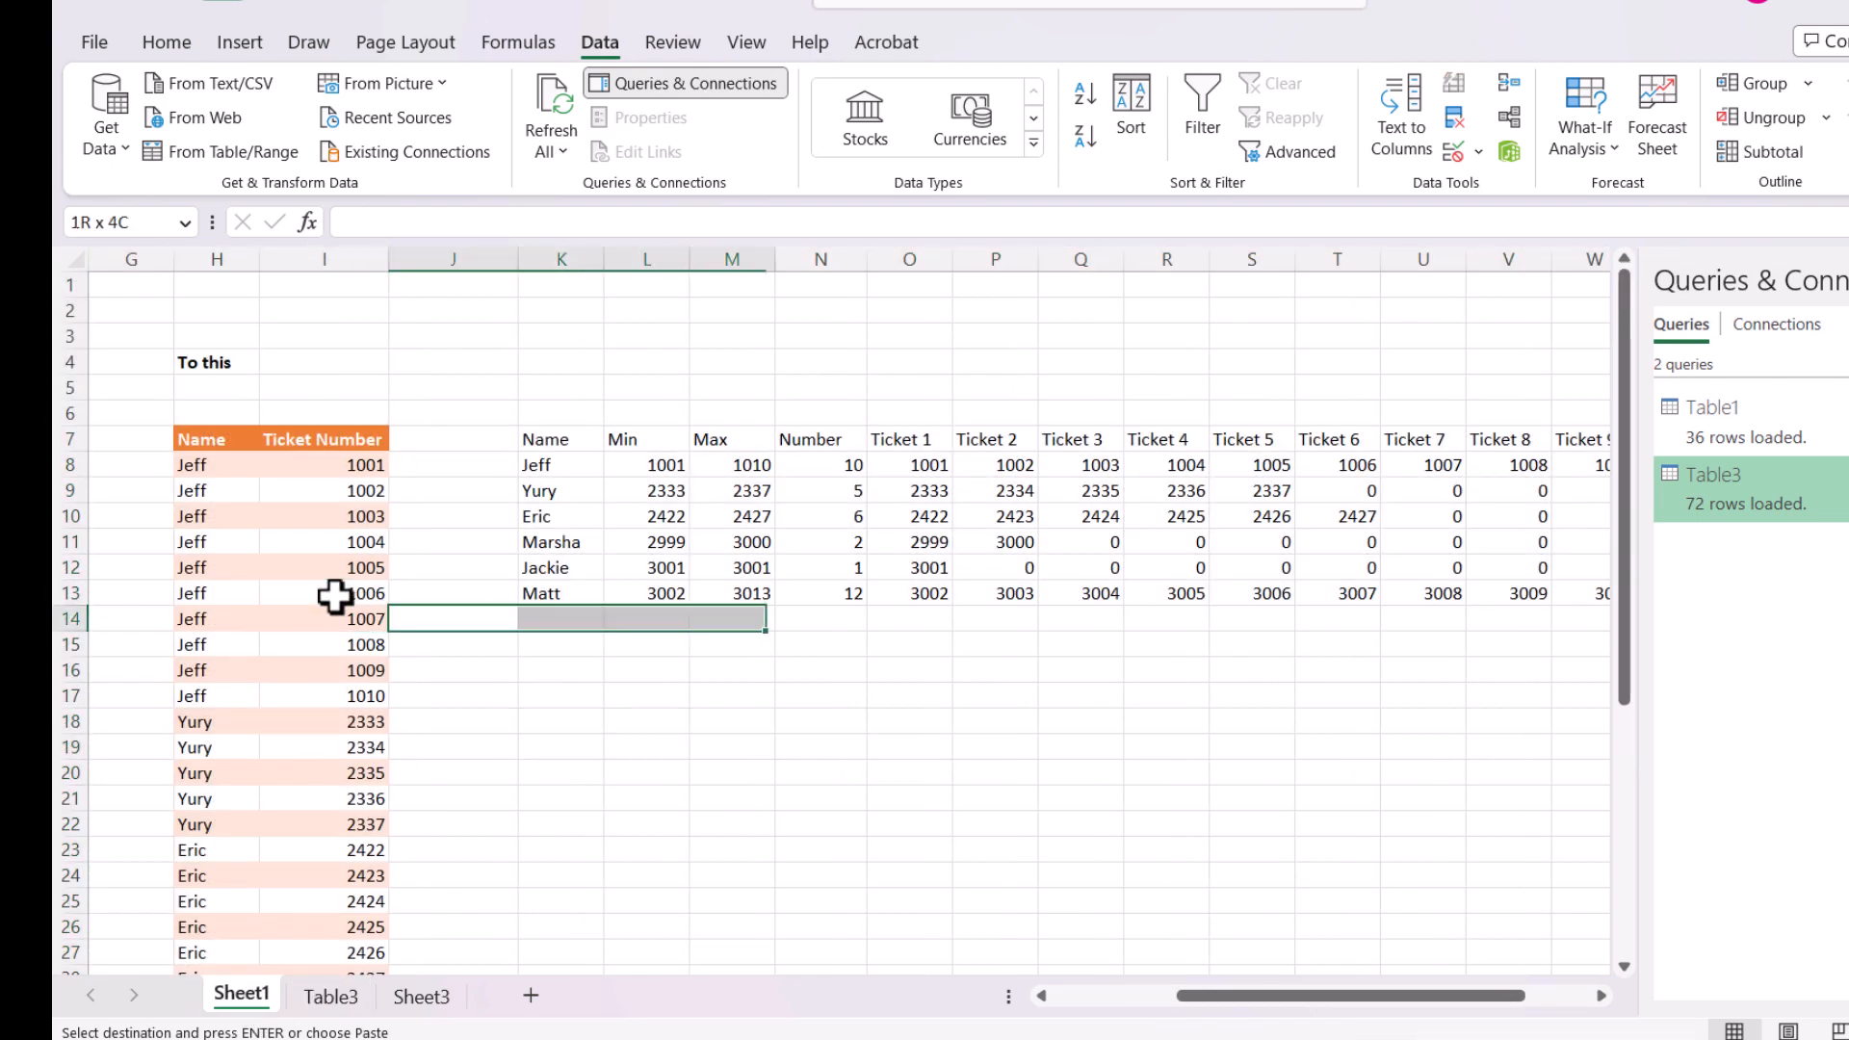
{"action": "key", "text": "alt+h"}
{"action": "key", "text": "i"}
{"action": "key", "text": "c"}
{"action": "key", "text": "ctrl+z"}
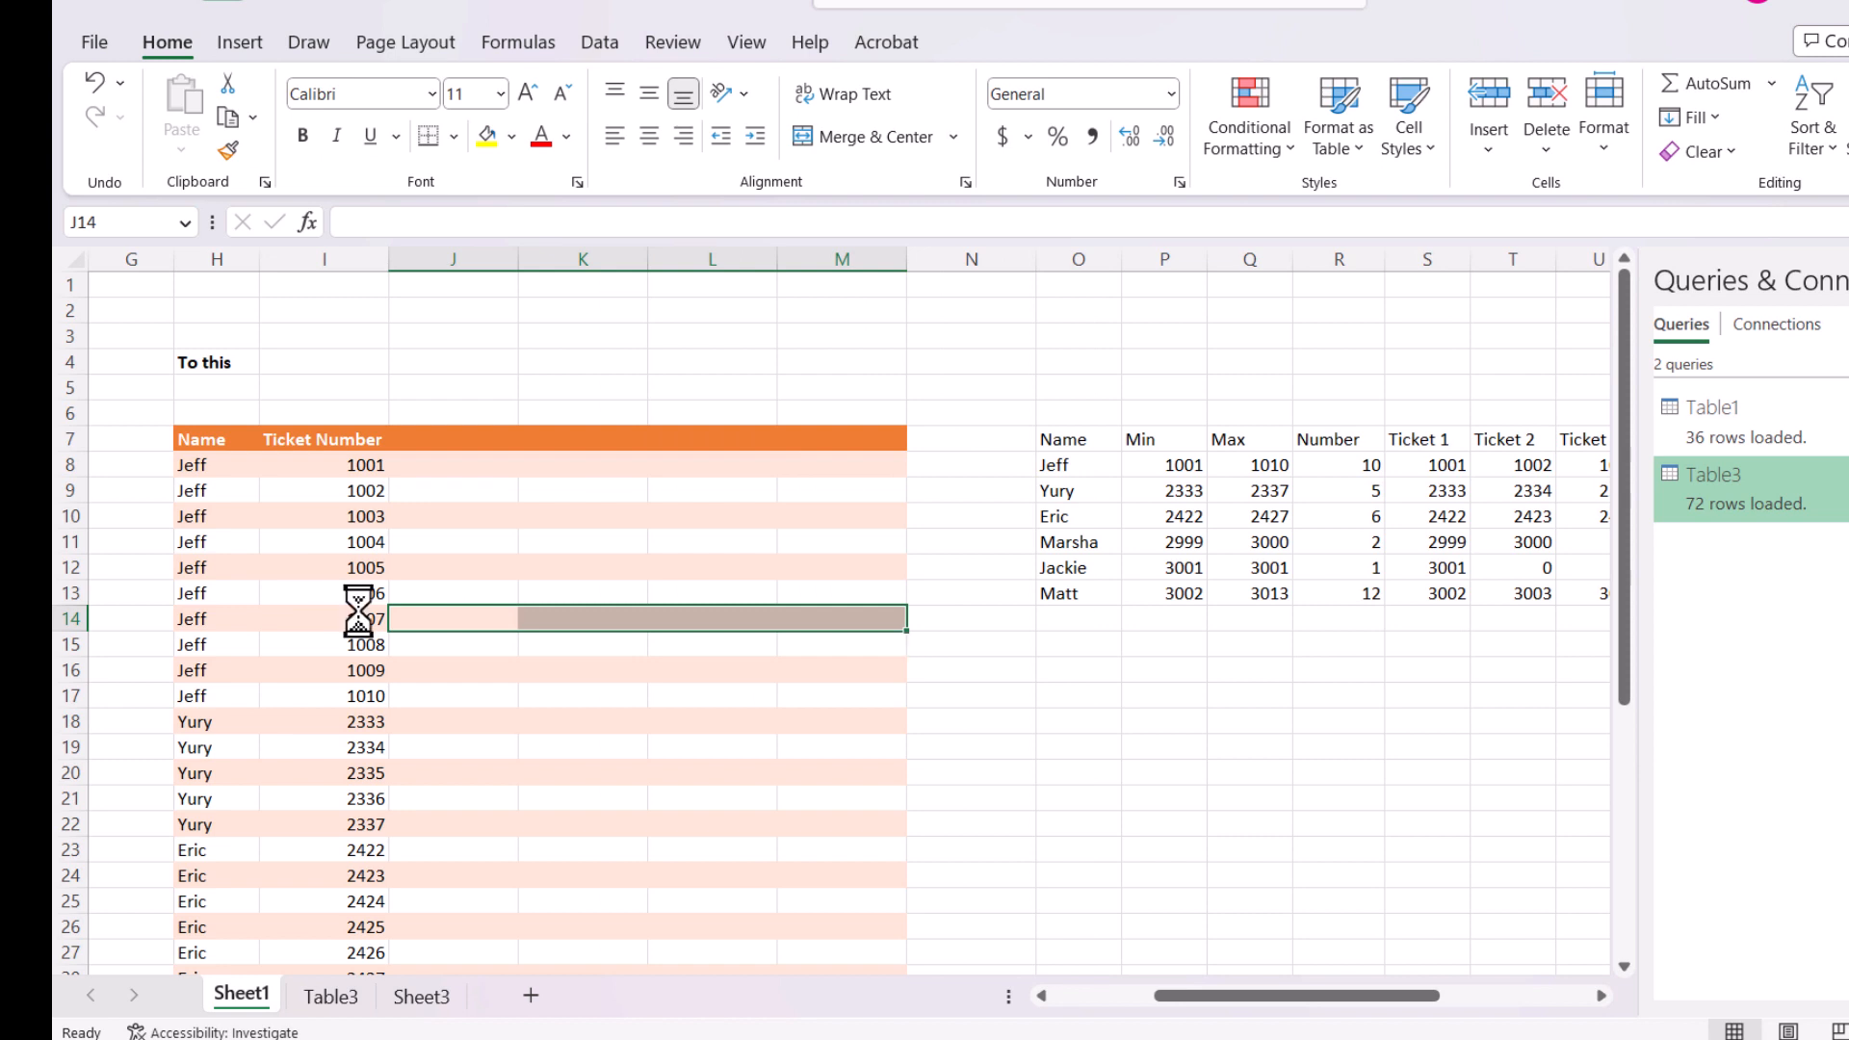
Step: Insert three sheet columns at column K on Sheet1, between the orange result table and the helper table
{"action": "left_click", "coordinate": [570, 611]}
{"action": "key", "text": "alt+h"}
{"action": "key", "text": "i"}
{"action": "key", "text": "c"}
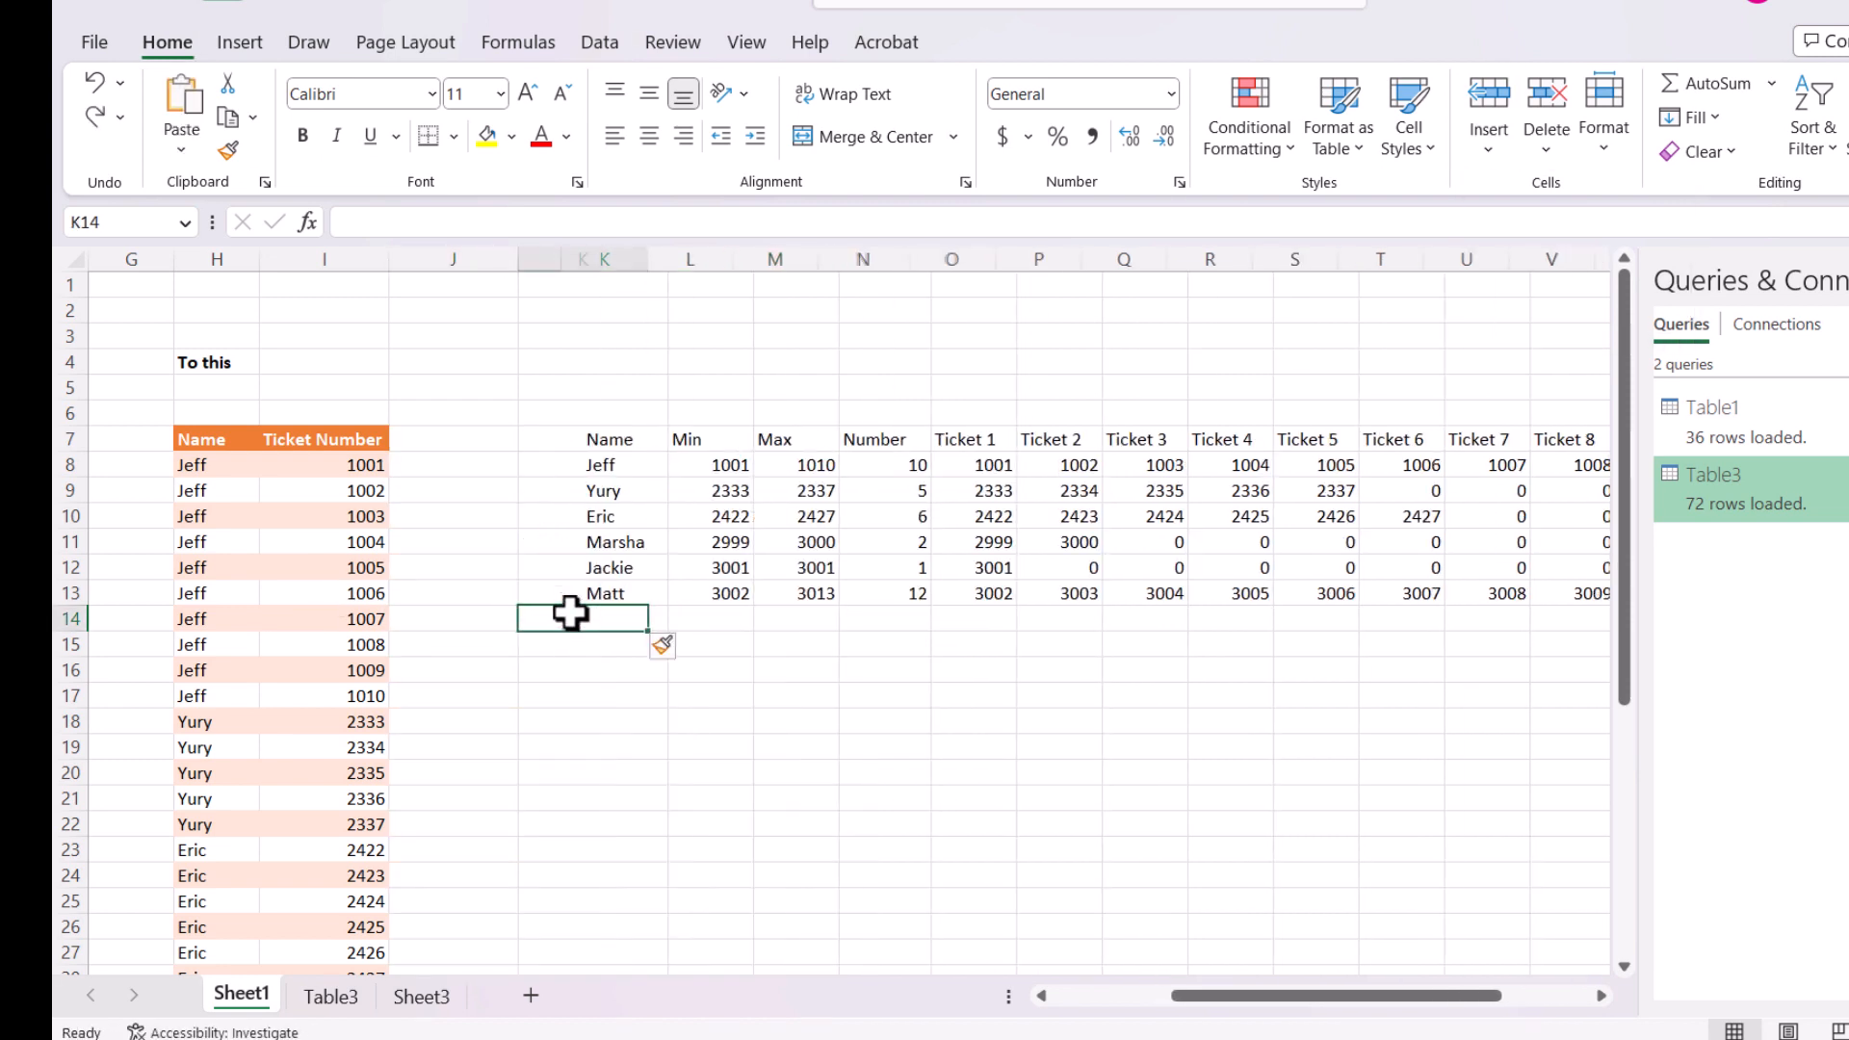
{"action": "key", "text": "alt+h"}
{"action": "key", "text": "i"}
{"action": "key", "text": "c"}
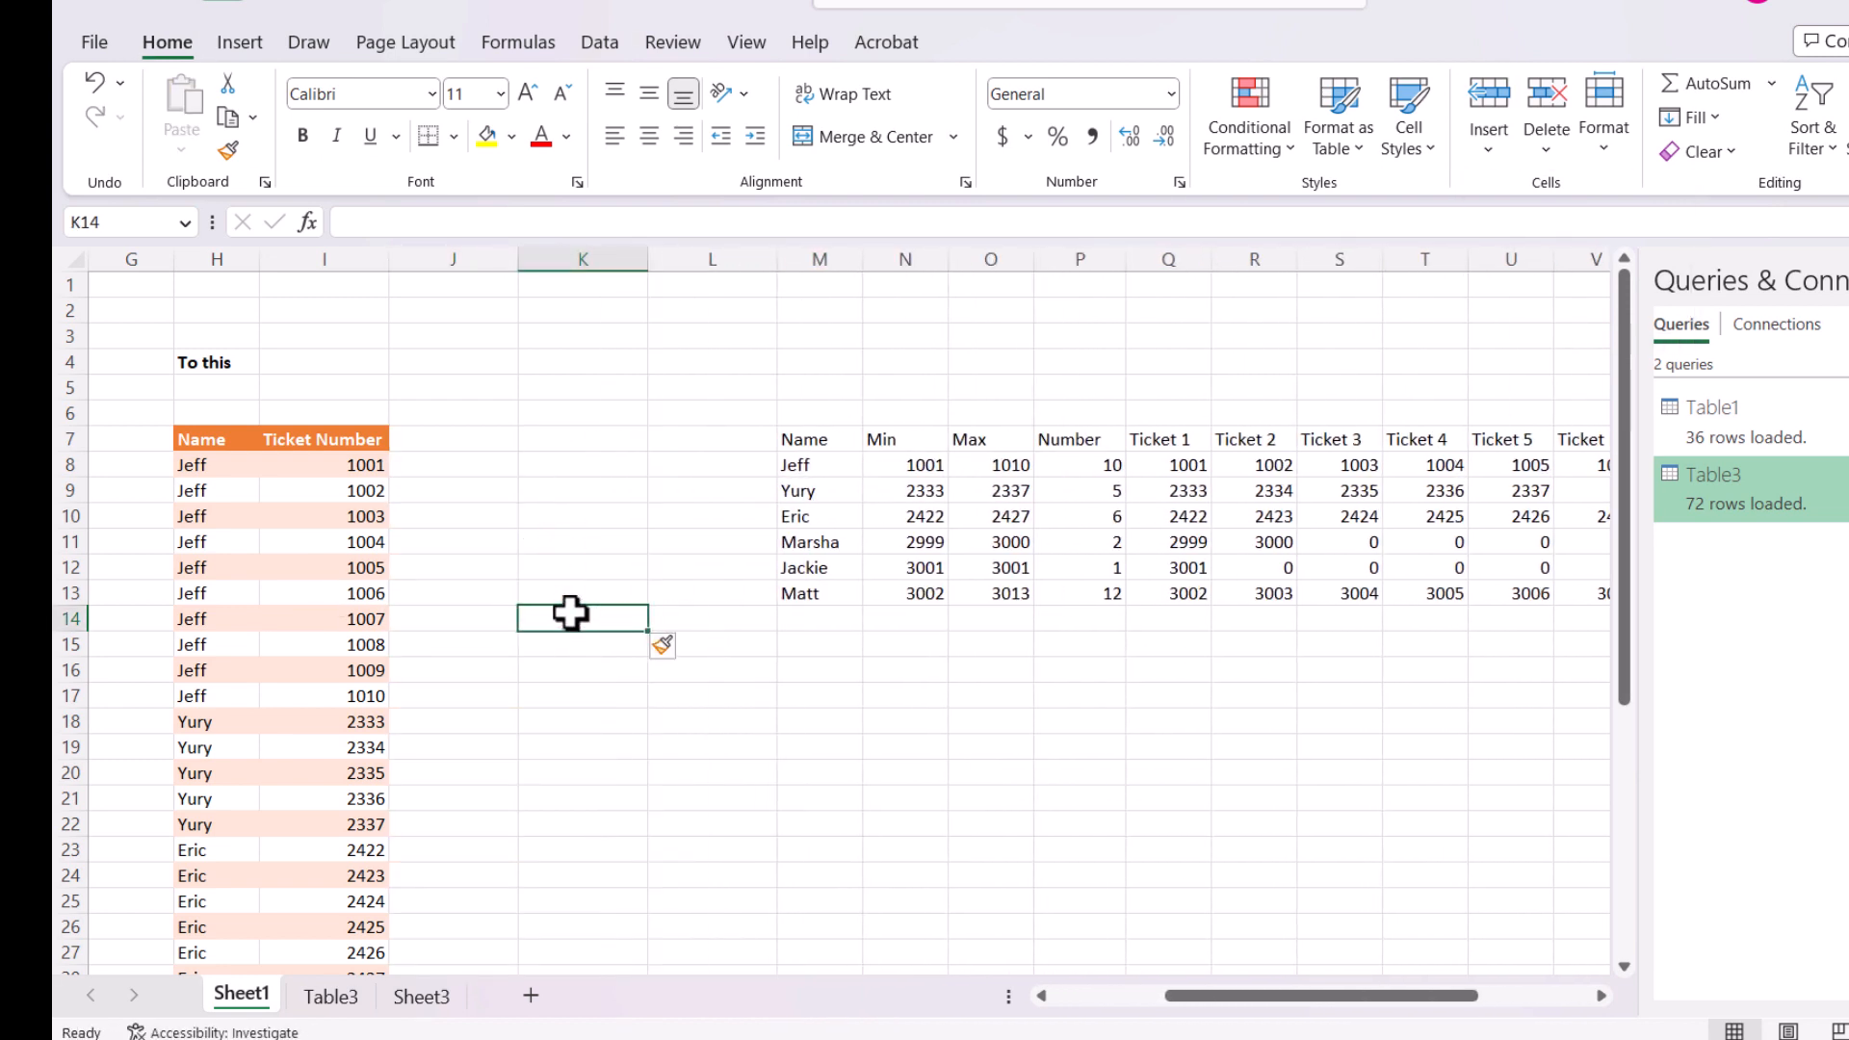
{"action": "key", "text": "alt+h"}
{"action": "key", "text": "i"}
{"action": "key", "text": "c"}
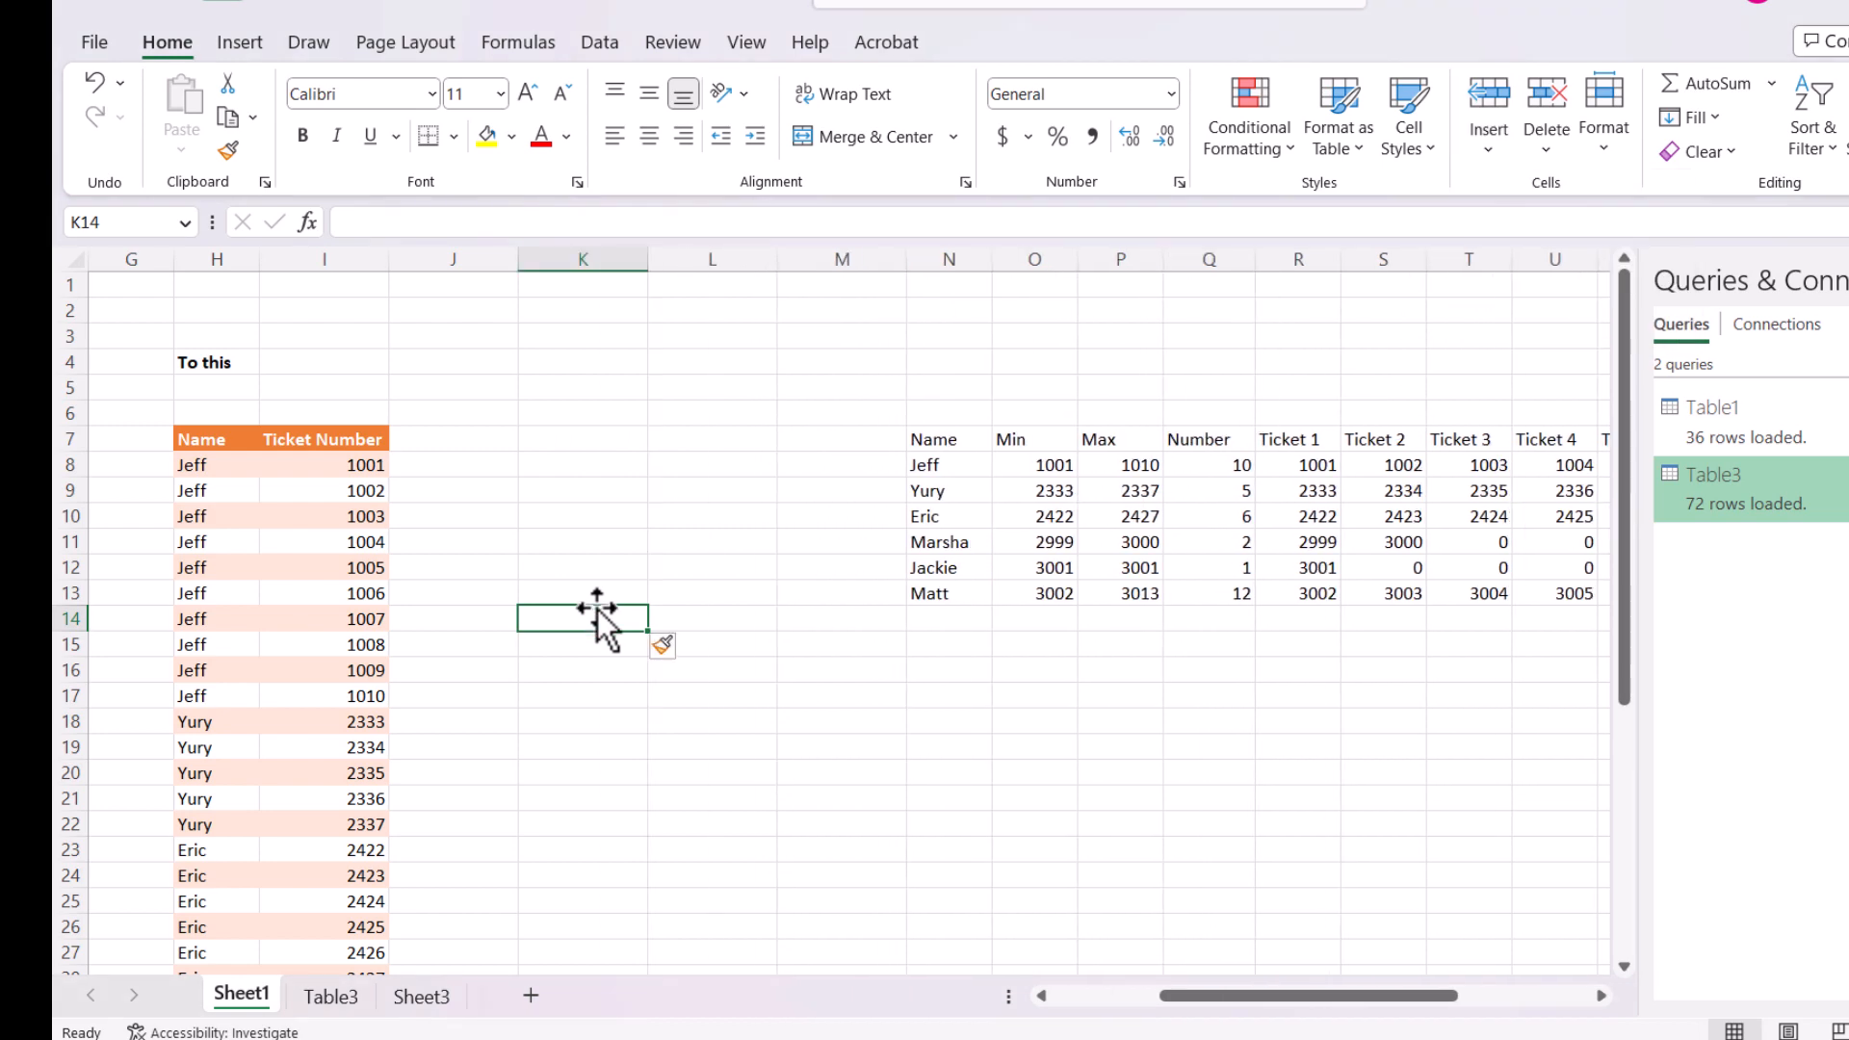
Step: Copy the cleaned table A1:B37 from the Table3 sheet, paste it as values at K7 of Sheet1, and compare it with the expected result
{"action": "left_click", "coordinate": [342, 1000]}
{"action": "key", "text": "ctrl+c"}
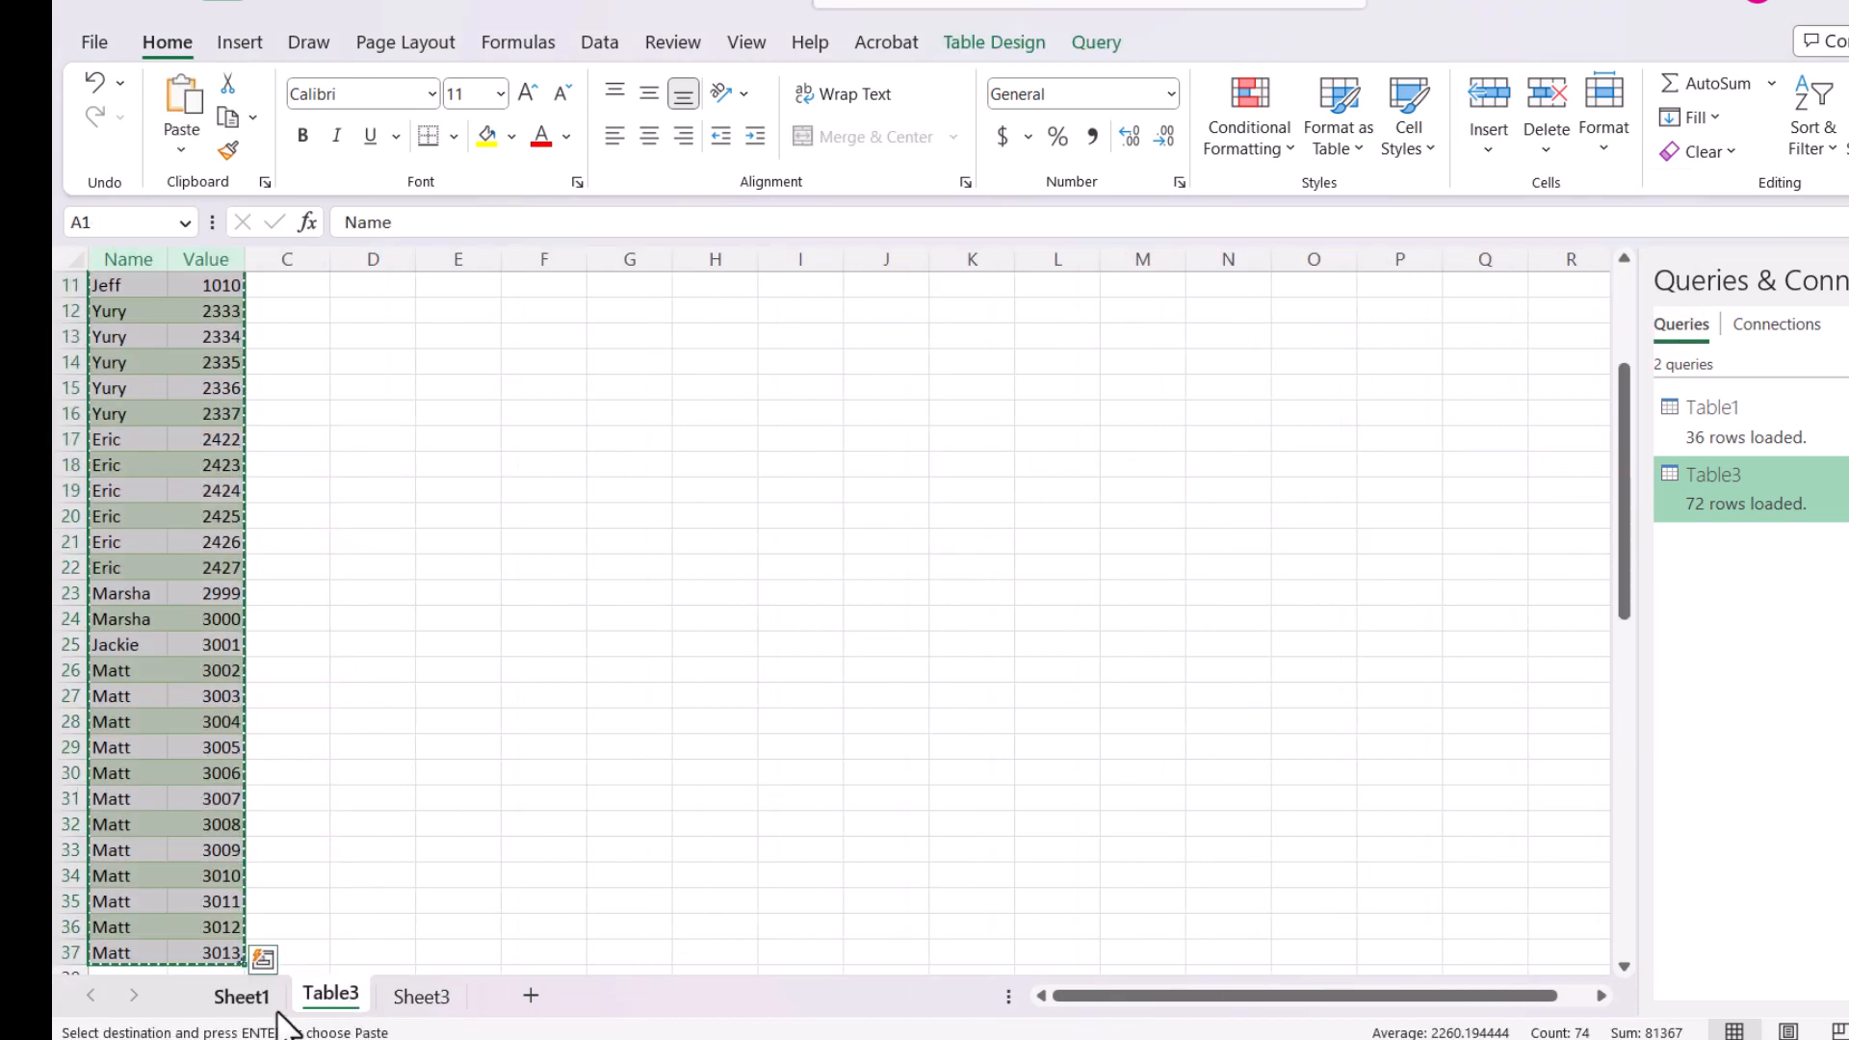
{"action": "left_click", "coordinate": [241, 997]}
{"action": "right_click", "coordinate": [569, 445]}
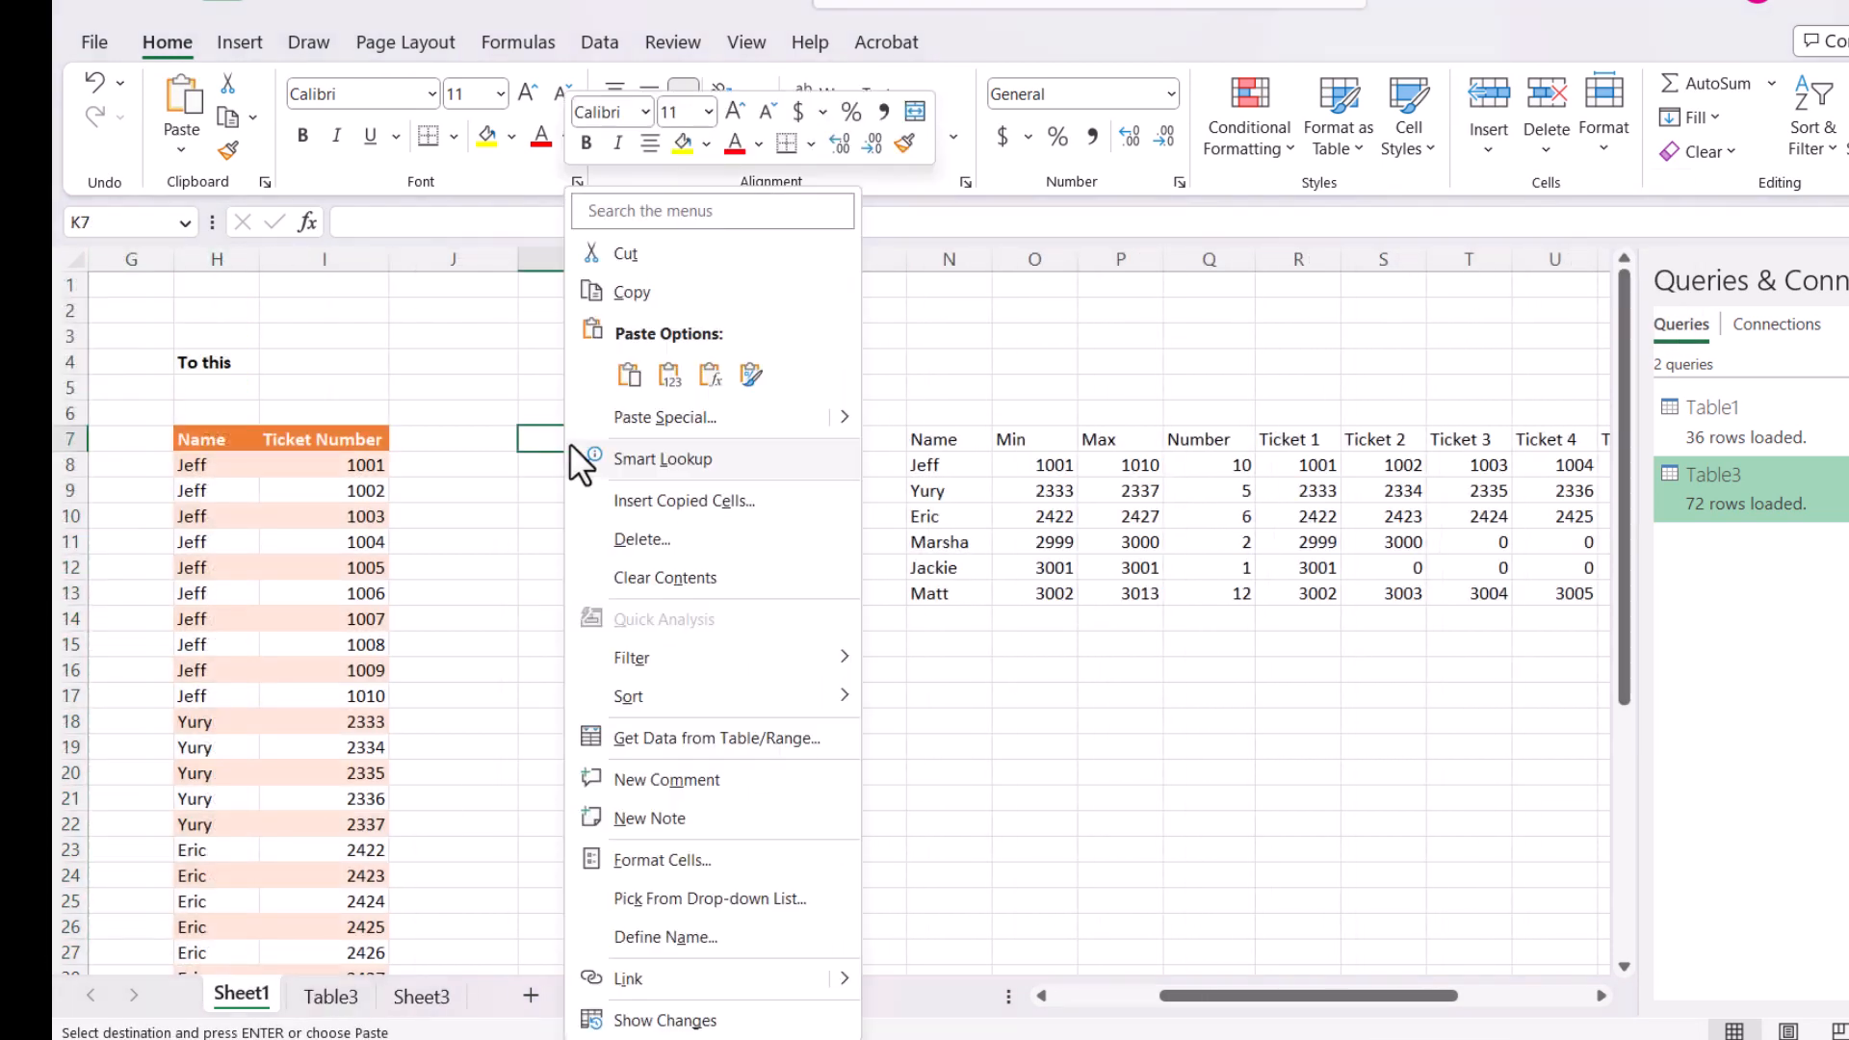
{"action": "left_click", "coordinate": [669, 375]}
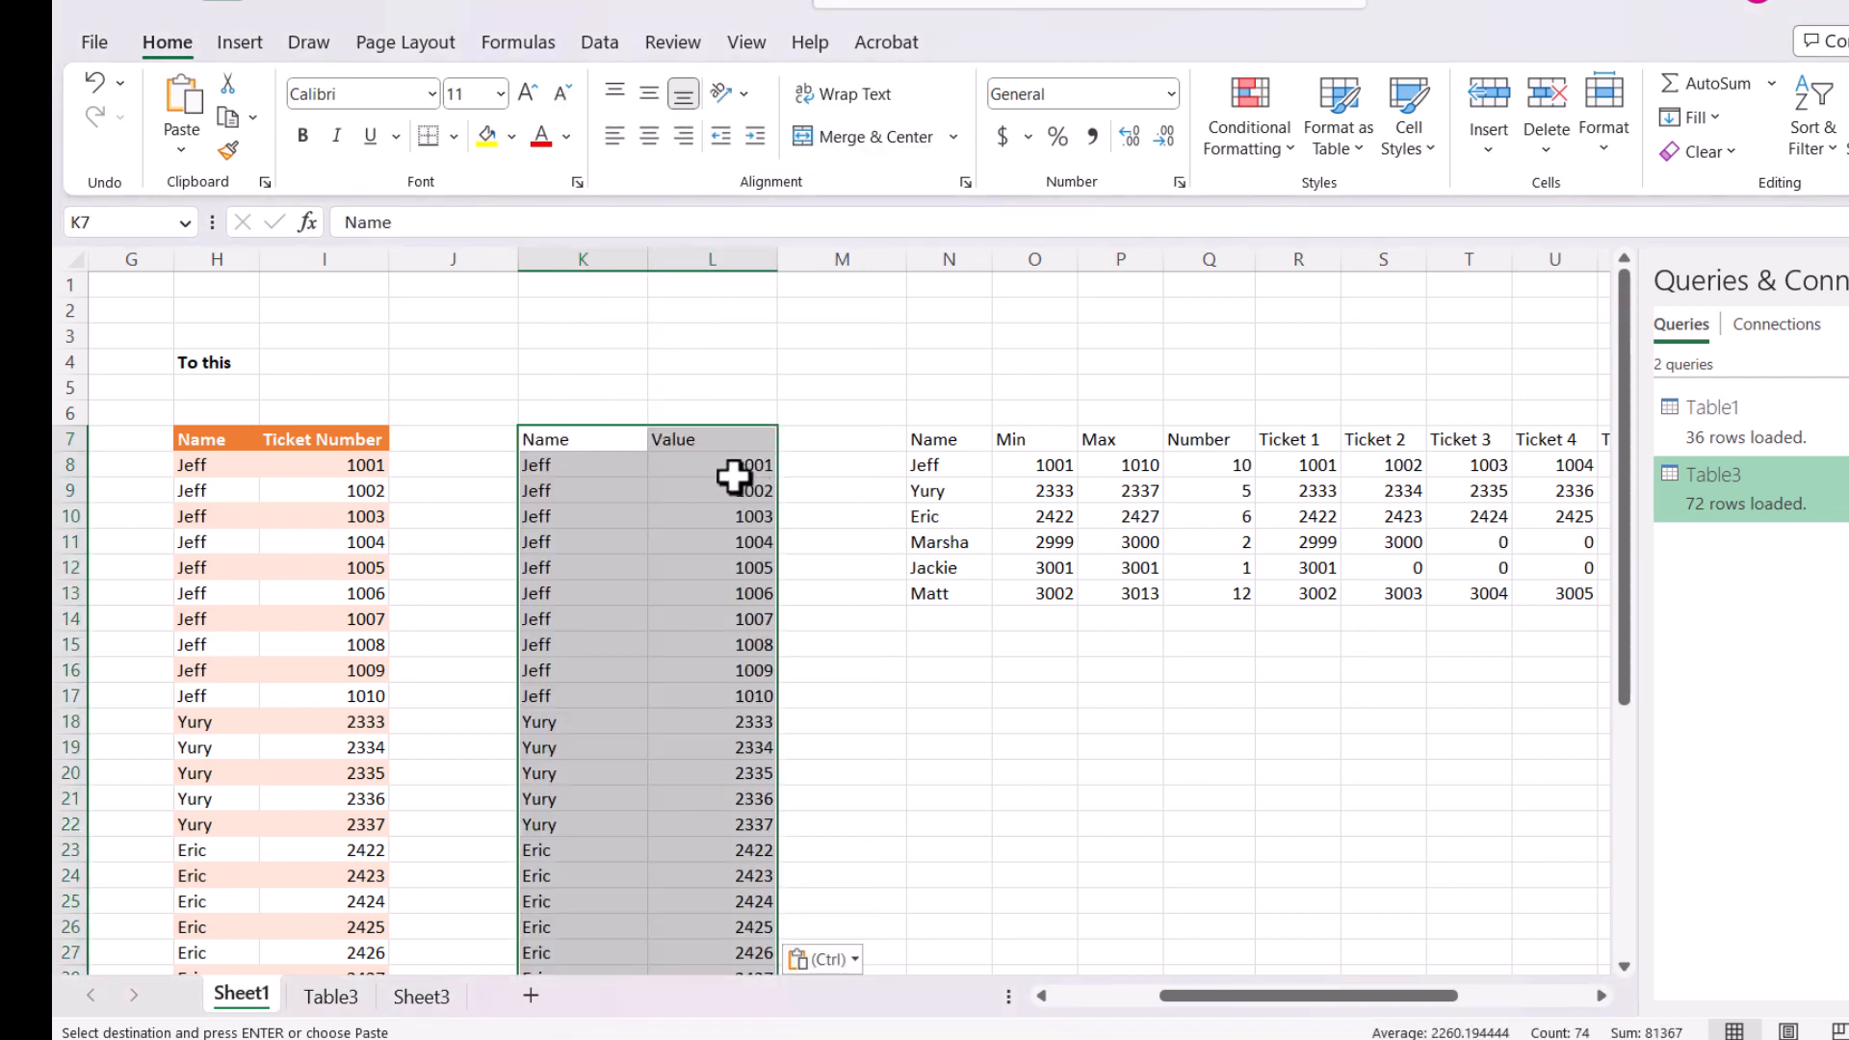
{"action": "scroll", "coordinate": [736, 481], "scroll_direction": "down", "scroll_amount": 9}
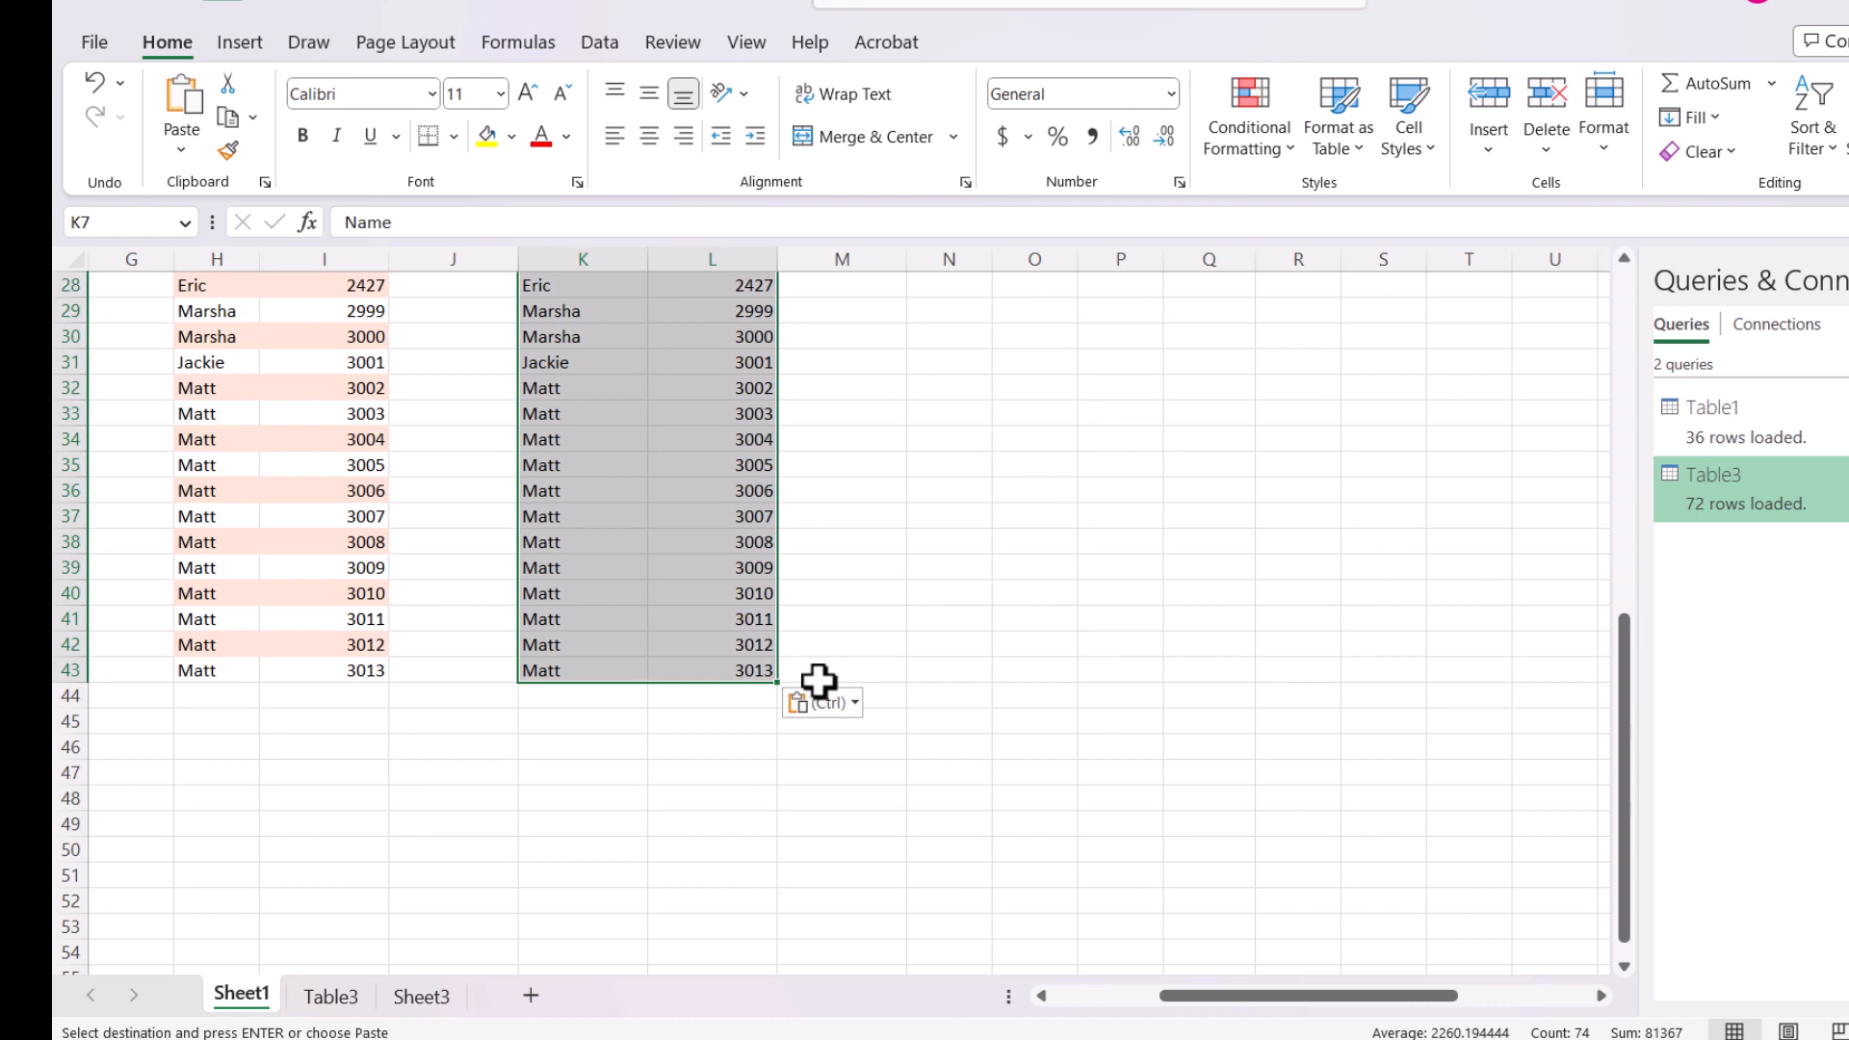
{"action": "scroll", "coordinate": [823, 677], "scroll_direction": "up", "scroll_amount": 9}
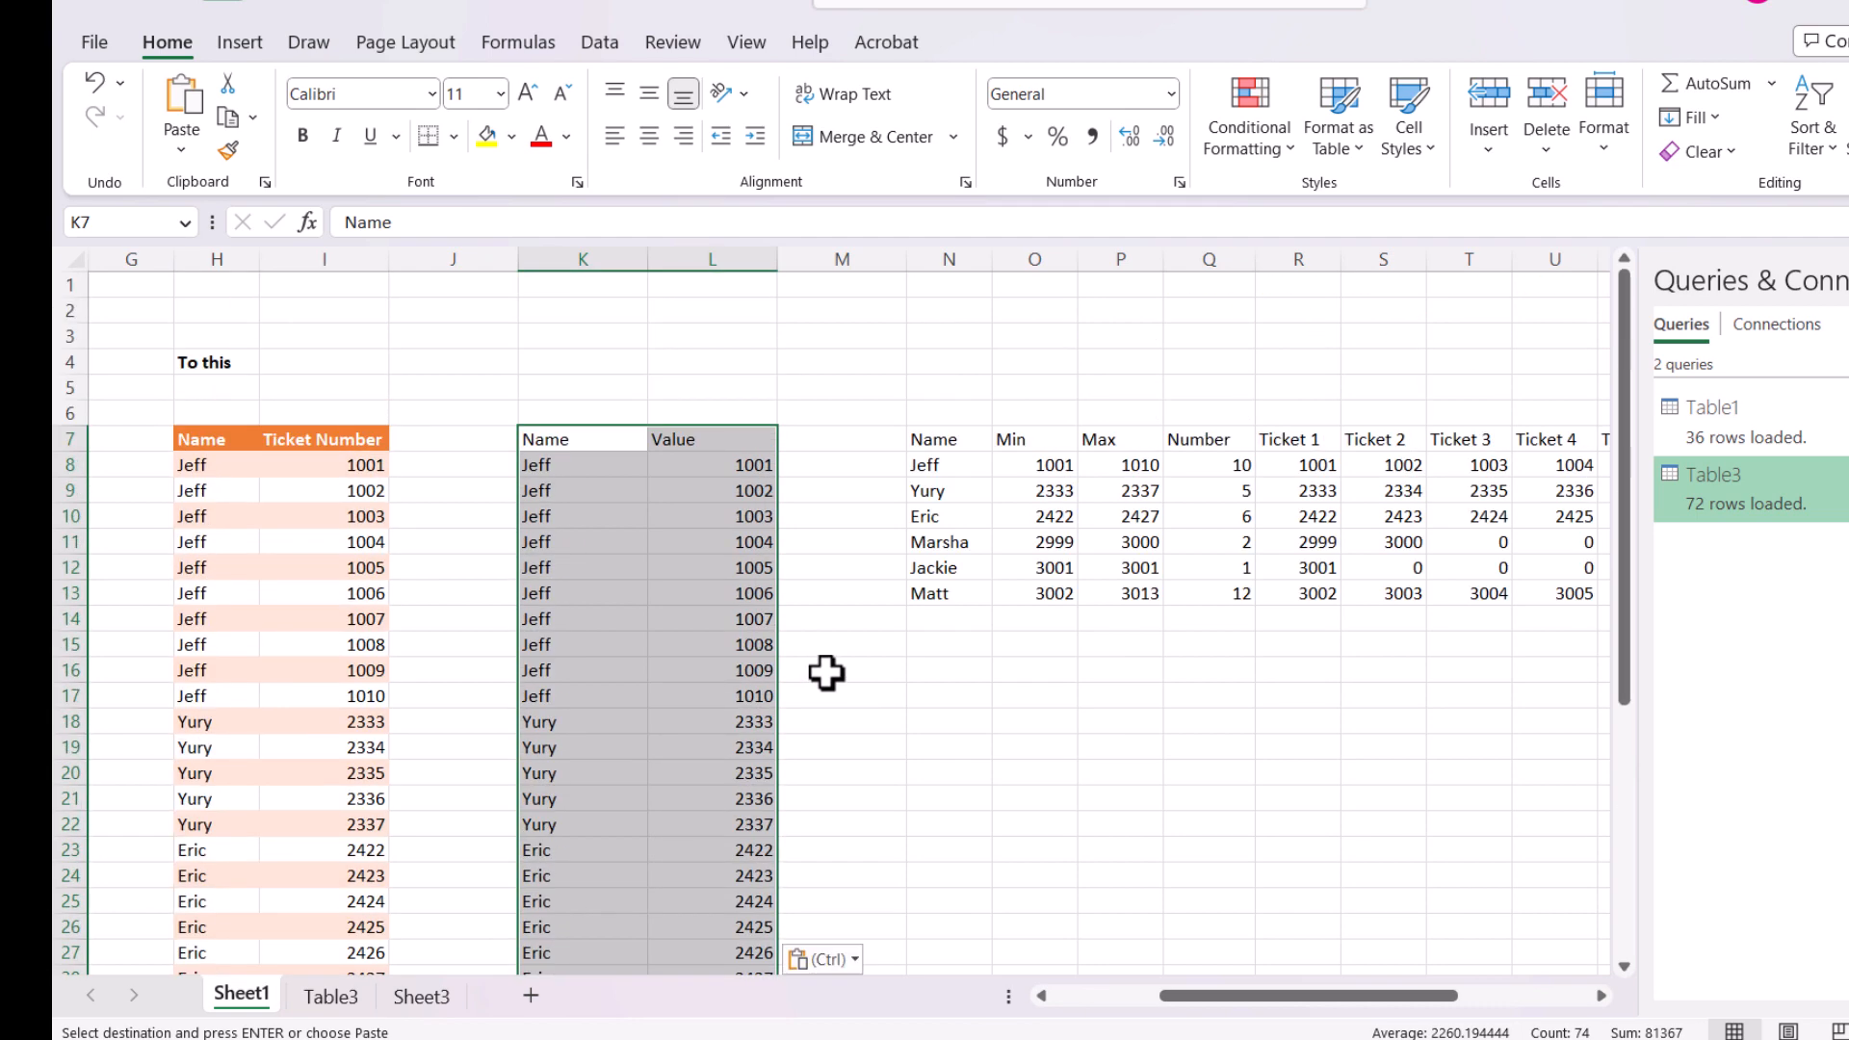